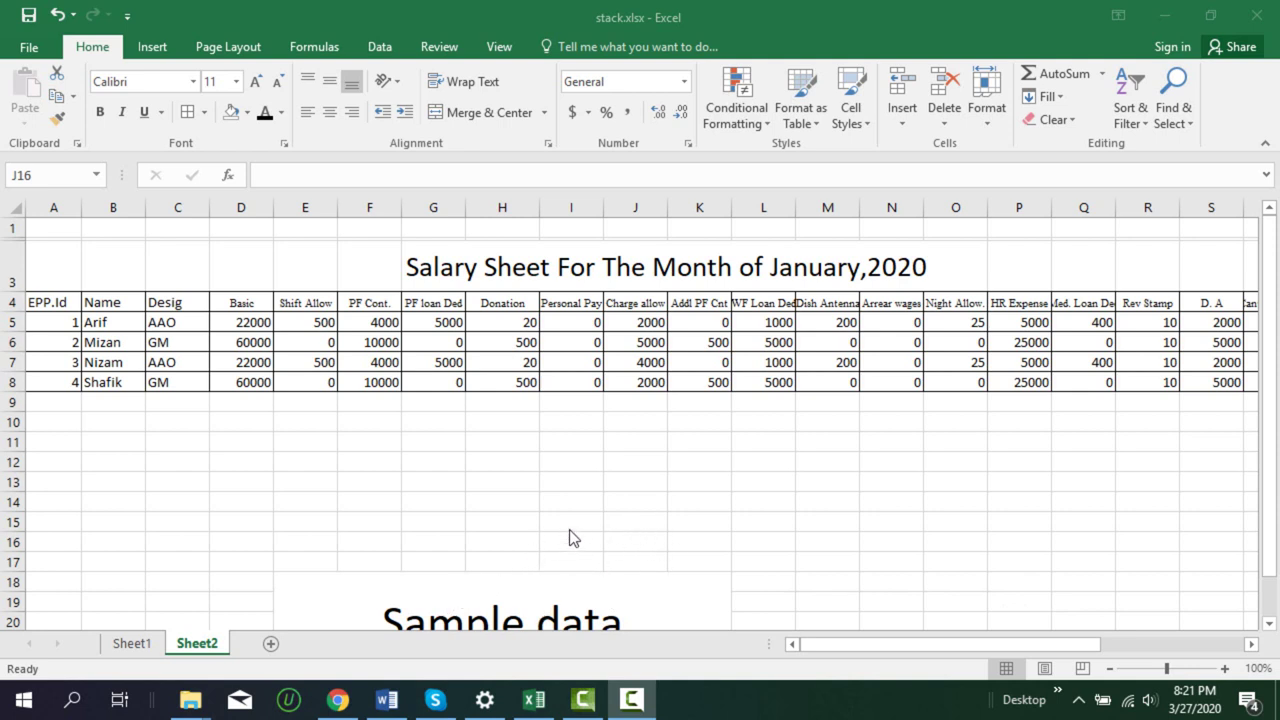
Review the first employee's ID, name, designation AAO, Basic 22000 and Shift Allow 500 in row 5
{"action": "left_click", "coordinate": [172, 648]}
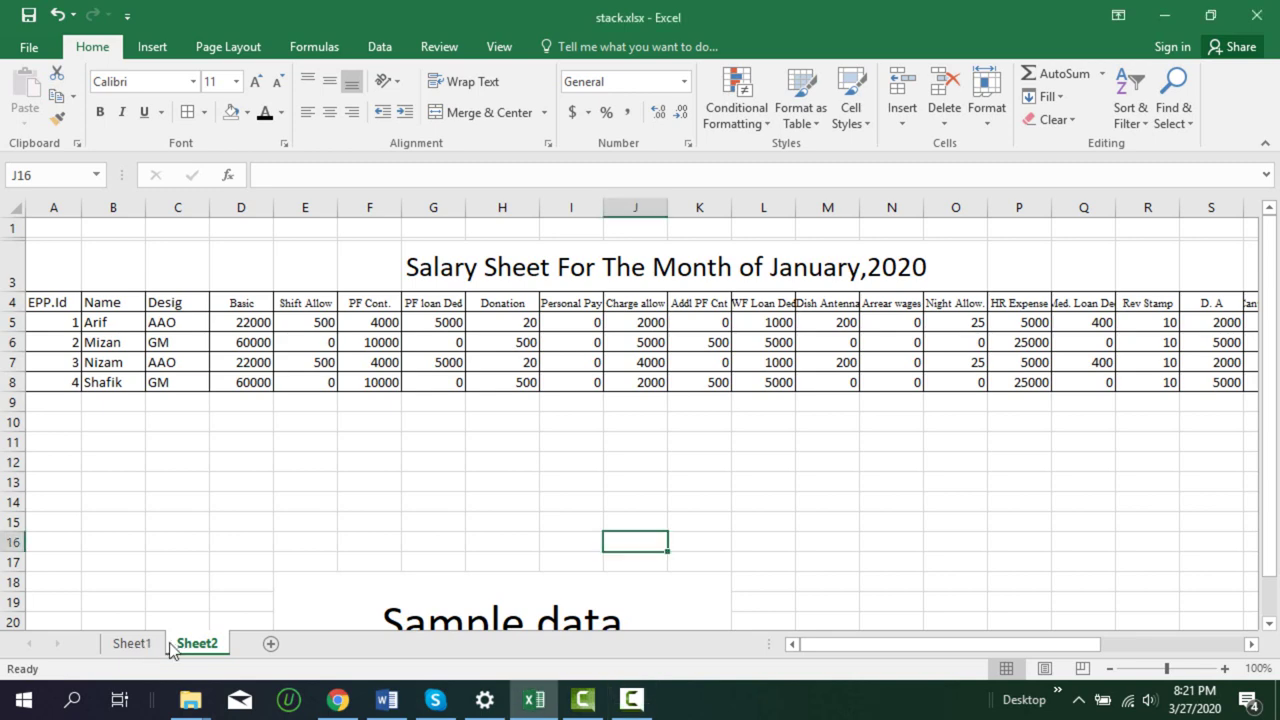
{"action": "left_click", "coordinate": [130, 645]}
{"action": "left_click", "coordinate": [195, 645]}
{"action": "left_click", "coordinate": [46, 321]}
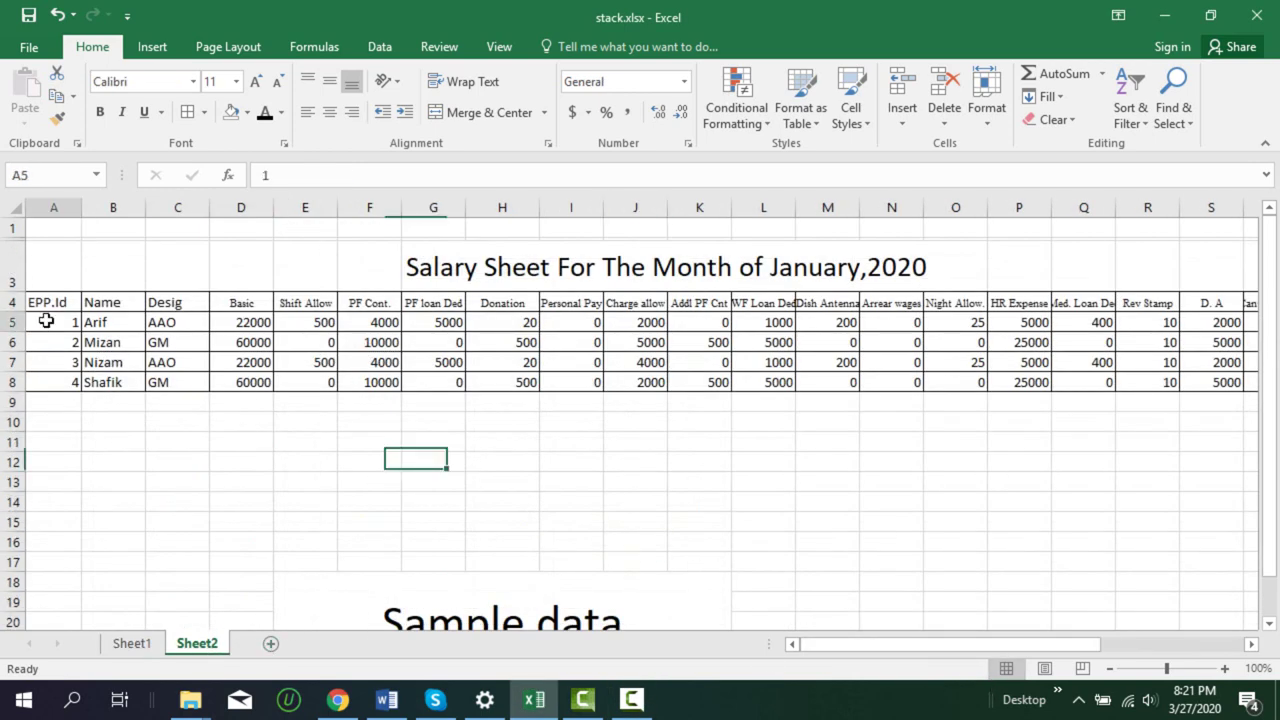
{"action": "left_click", "coordinate": [112, 324]}
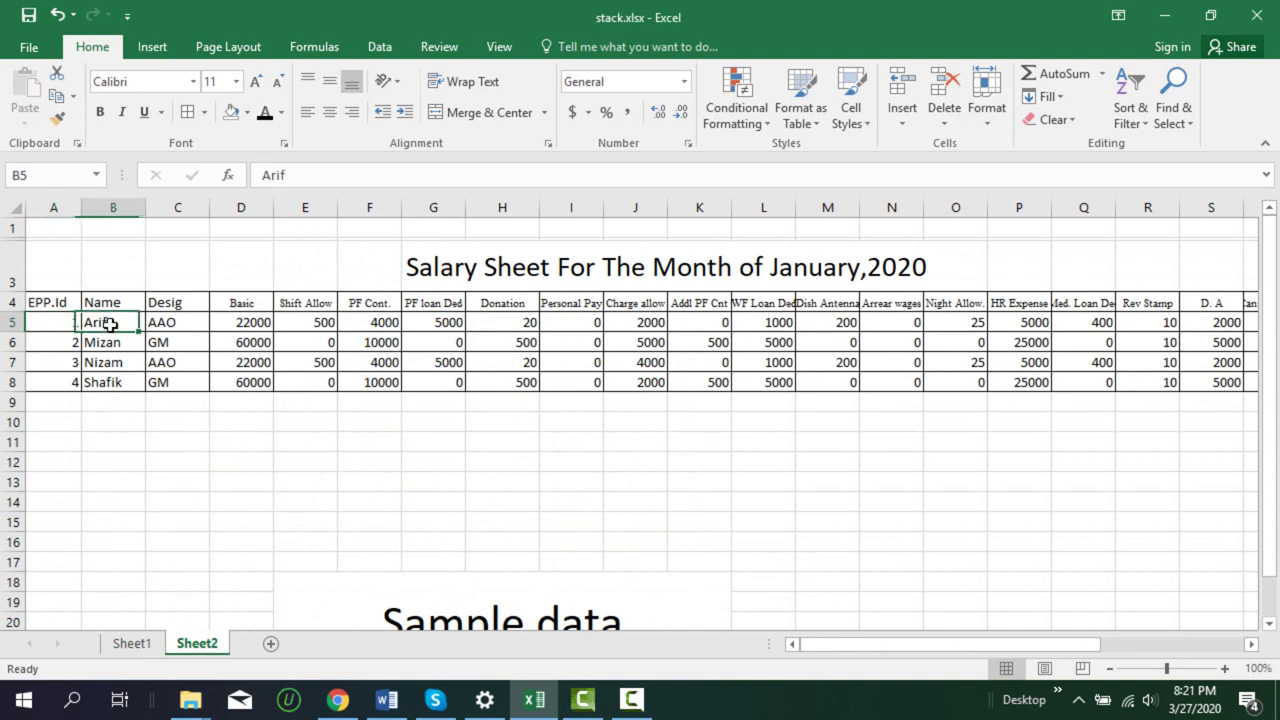
{"action": "left_click", "coordinate": [173, 323]}
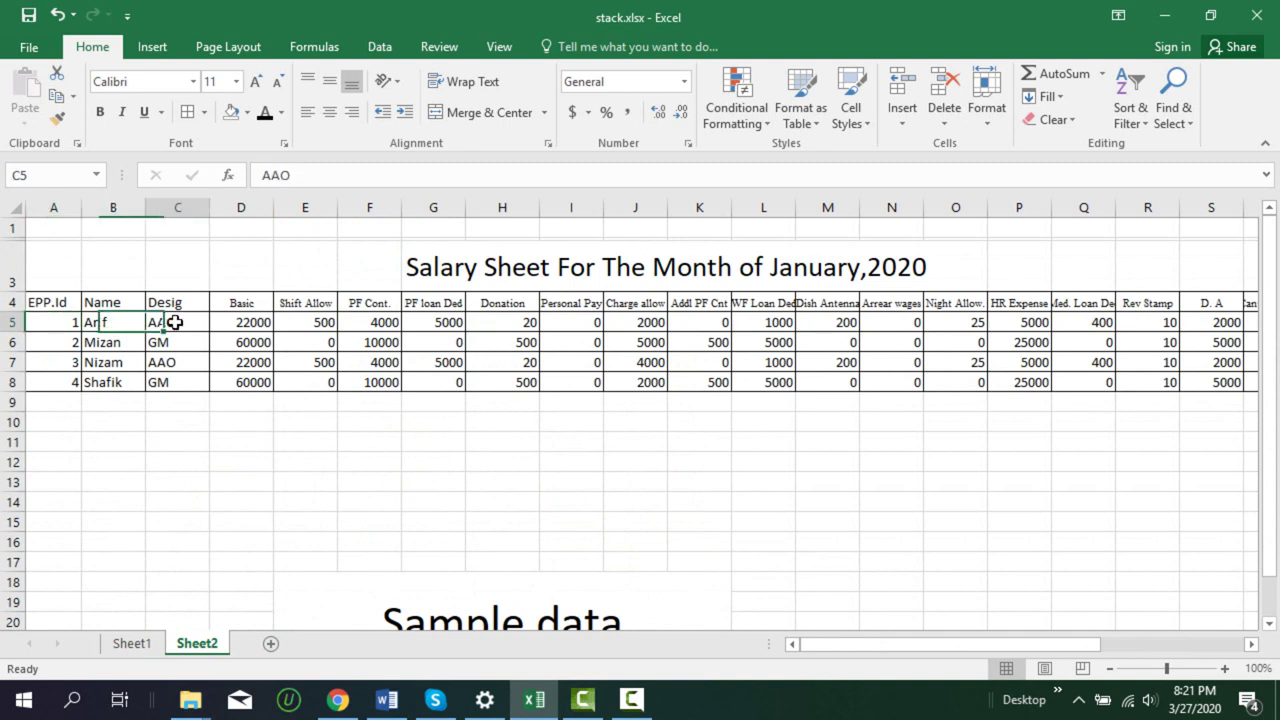
{"action": "left_click", "coordinate": [262, 327]}
{"action": "left_click", "coordinate": [300, 327]}
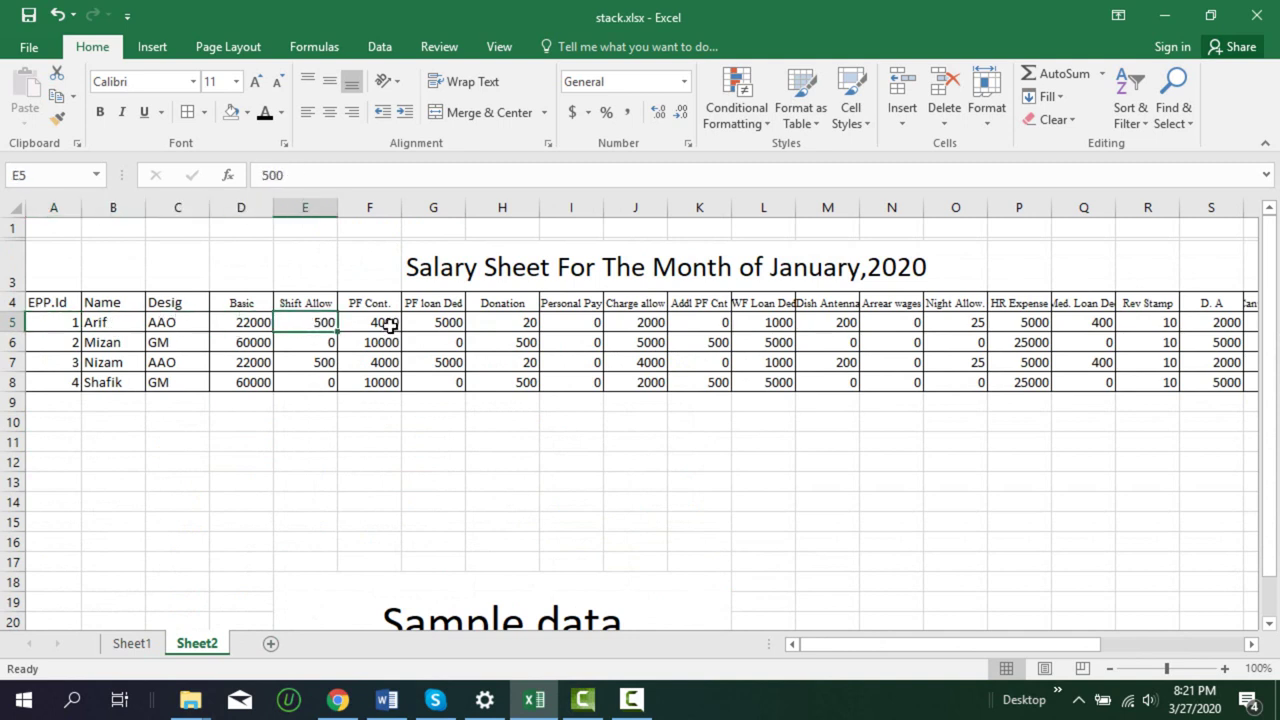
Check row 5 from PF Cont. to Arrear wages, then select the row to show Gross Pay 30000 and Net Pay 25000
{"action": "left_click", "coordinate": [392, 325]}
{"action": "left_click", "coordinate": [455, 324]}
{"action": "left_click", "coordinate": [518, 328]}
{"action": "left_click", "coordinate": [588, 326]}
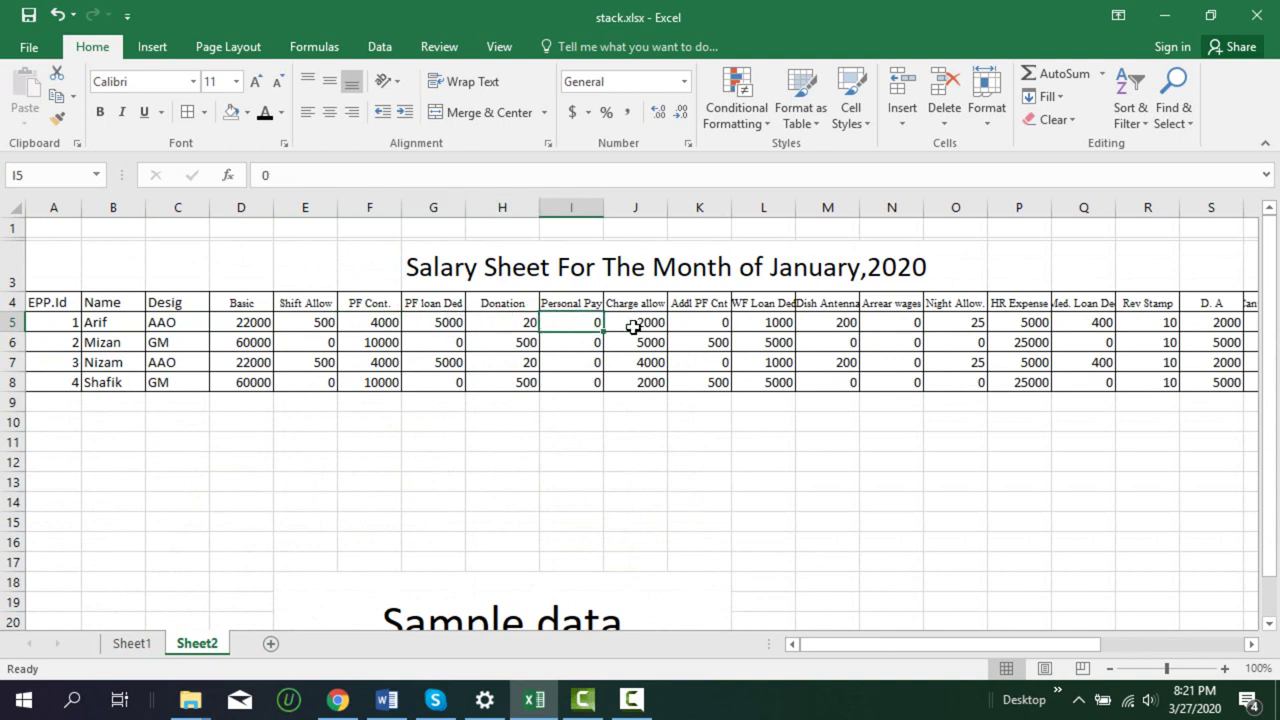
{"action": "left_click", "coordinate": [652, 322]}
{"action": "left_click", "coordinate": [696, 322]}
{"action": "left_click", "coordinate": [763, 304]}
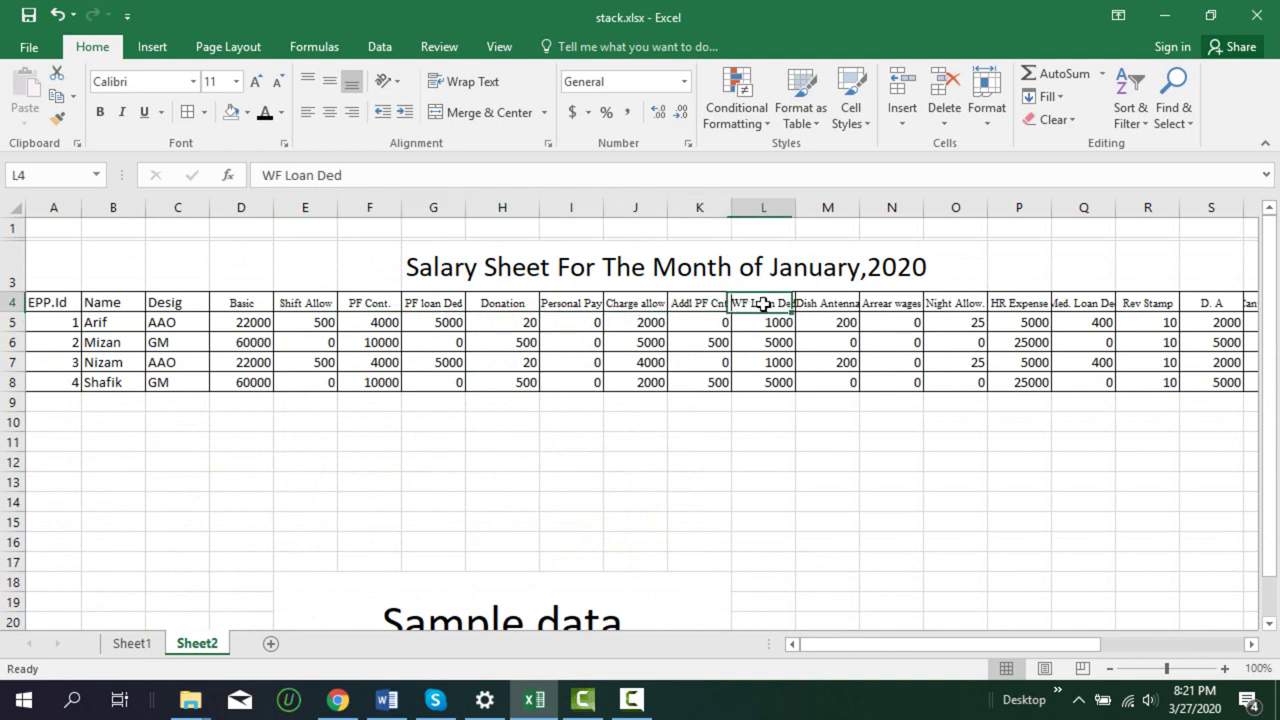
{"action": "left_click", "coordinate": [832, 323]}
{"action": "left_click", "coordinate": [898, 323]}
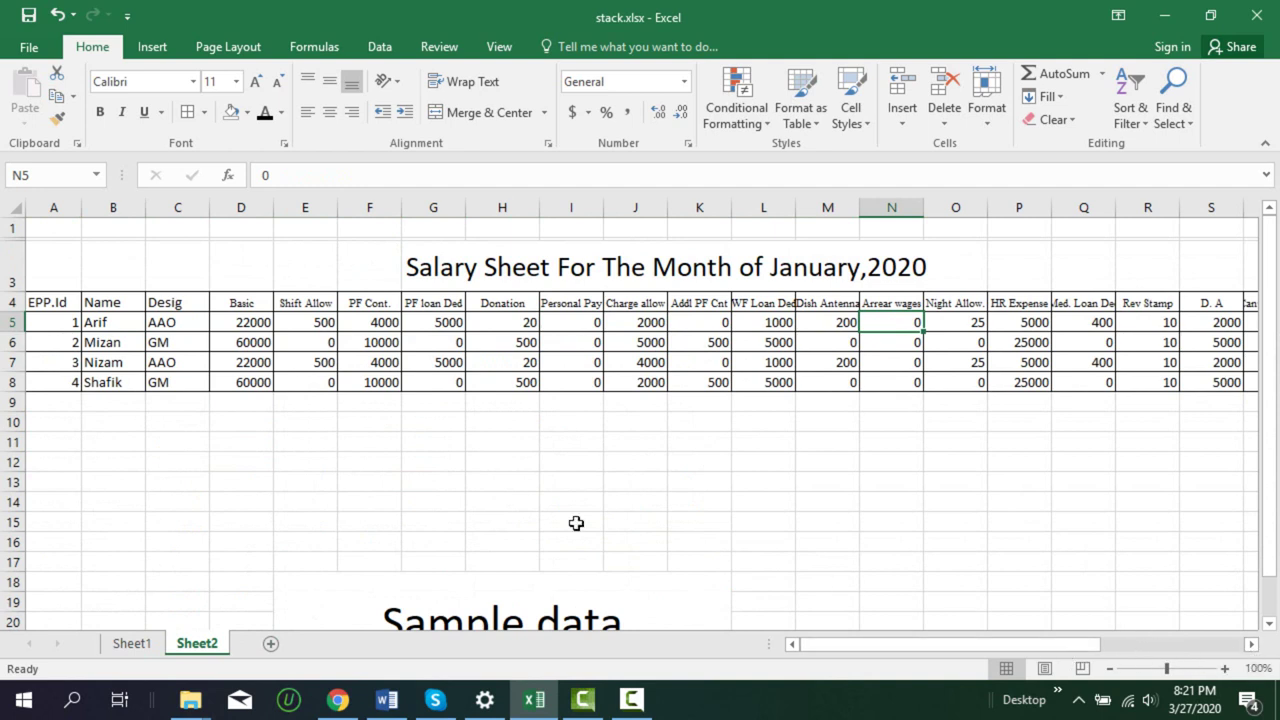
{"action": "left_click", "coordinate": [10, 321]}
{"action": "left_click_drag", "start_coordinate": [904, 644], "coordinate": [1122, 643]}
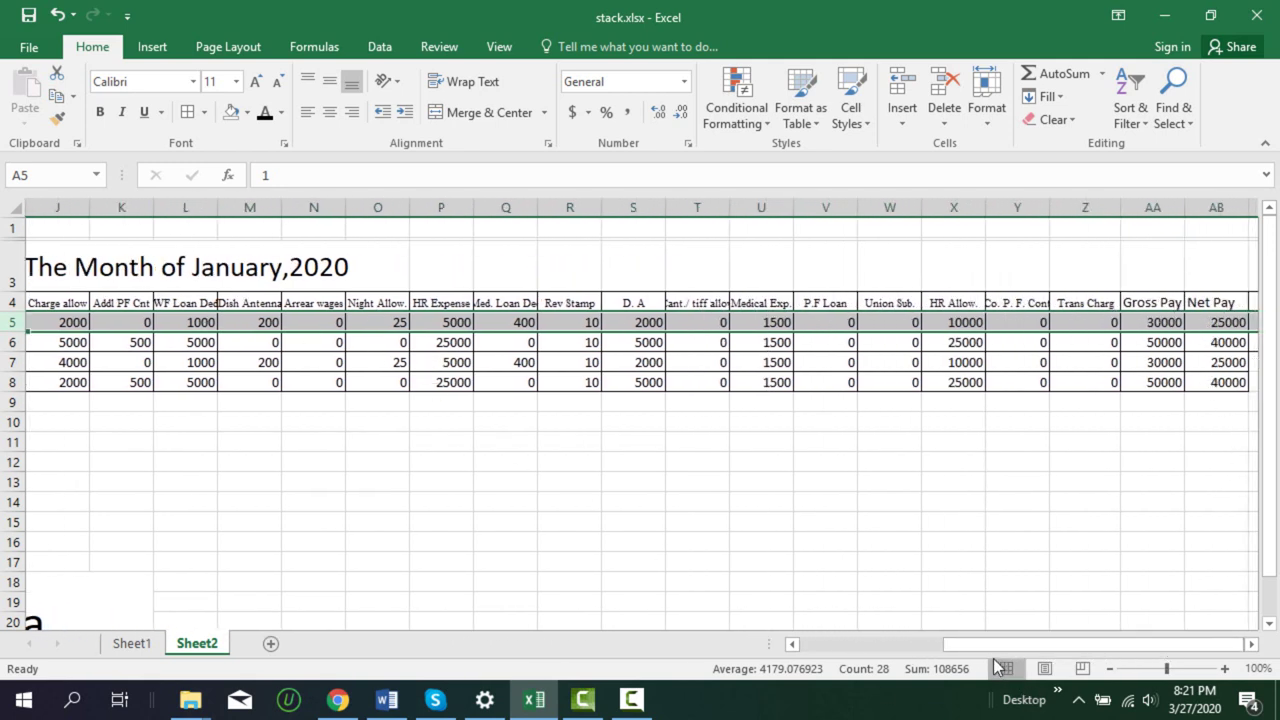
{"action": "mouse_move", "coordinate": [989, 653]}
{"action": "left_mouse_down"}
{"action": "mouse_move", "coordinate": [785, 645]}
{"action": "mouse_move", "coordinate": [1062, 639]}
{"action": "left_mouse_up"}
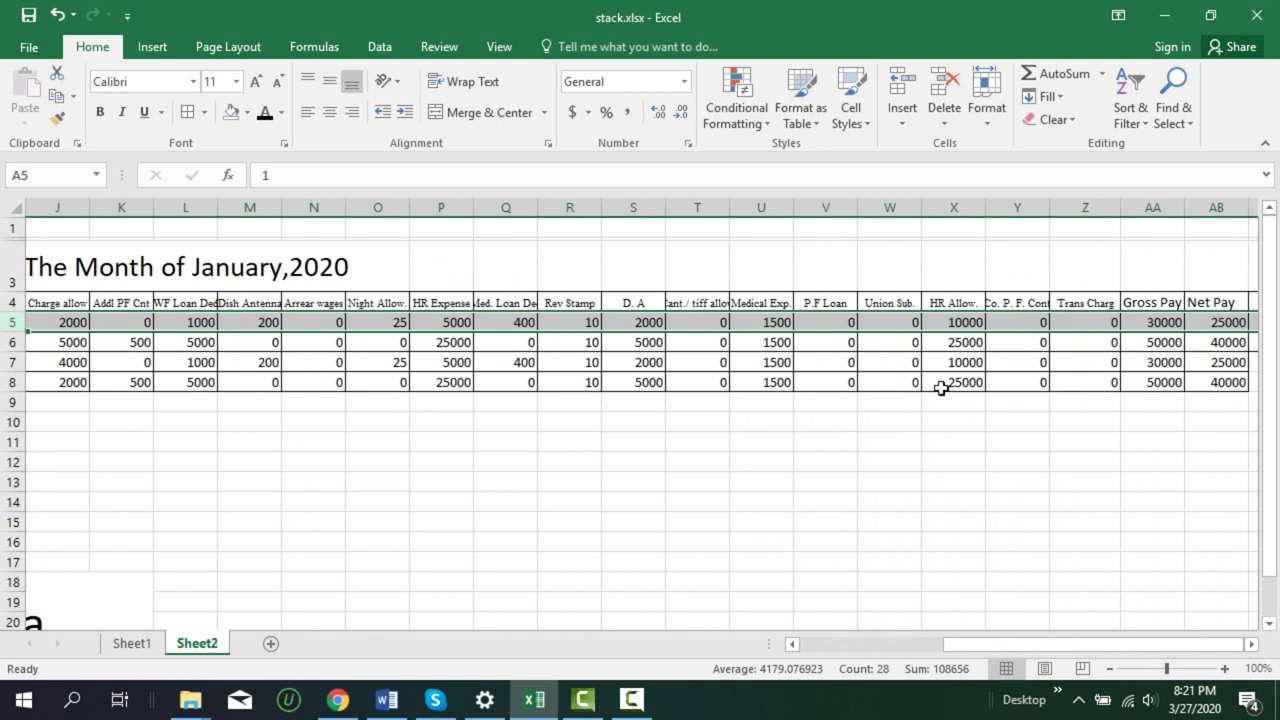
{"action": "left_click_drag", "start_coordinate": [985, 646], "coordinate": [824, 650]}
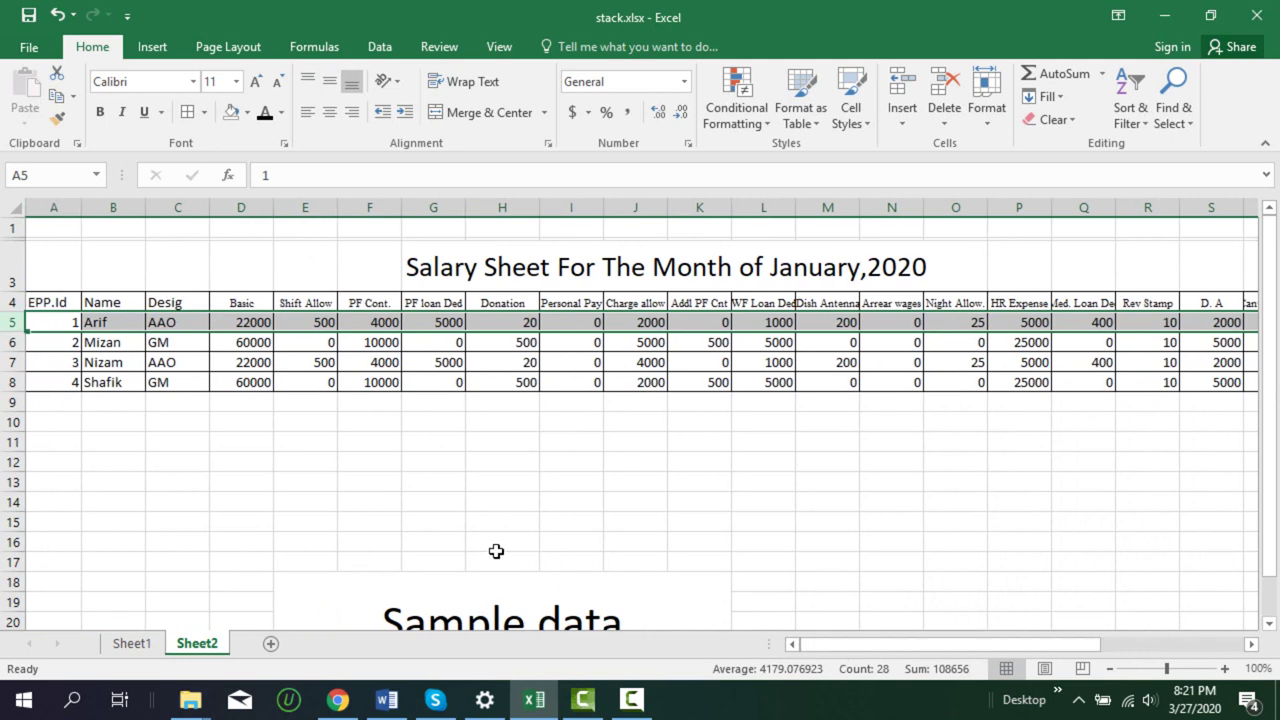
{"action": "left_click", "coordinate": [13, 342]}
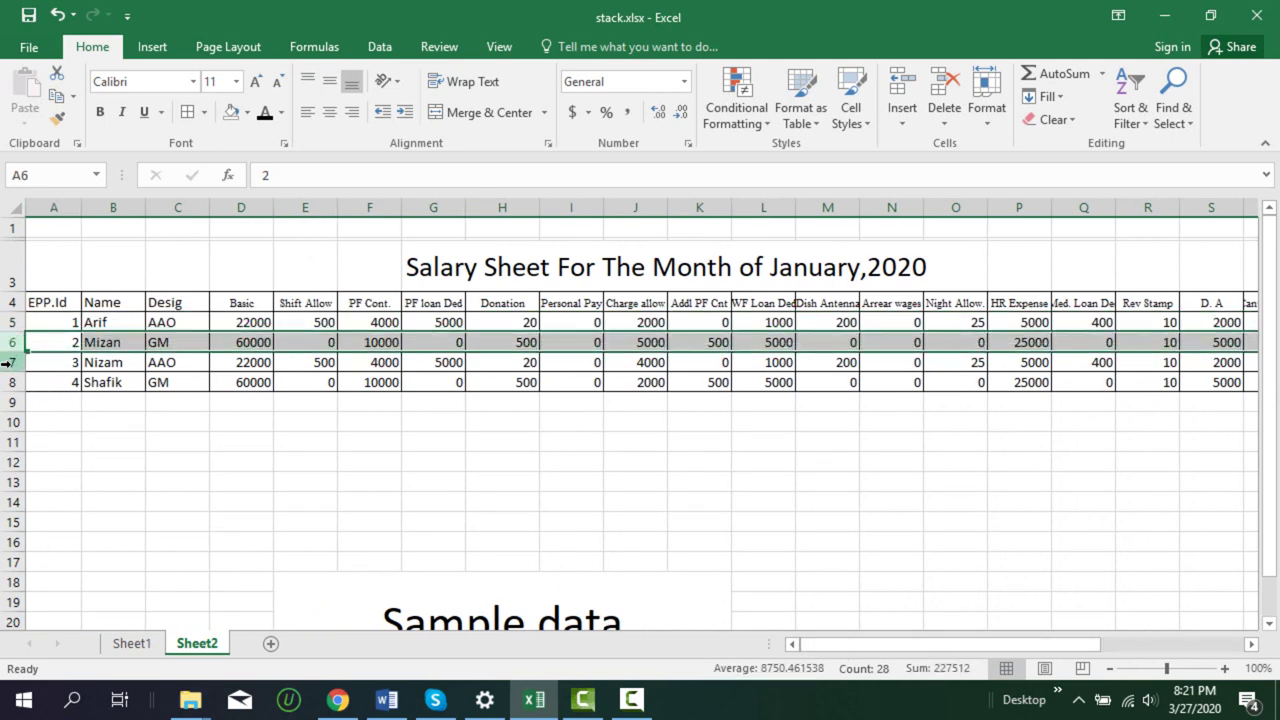
{"action": "left_click", "coordinate": [13, 362]}
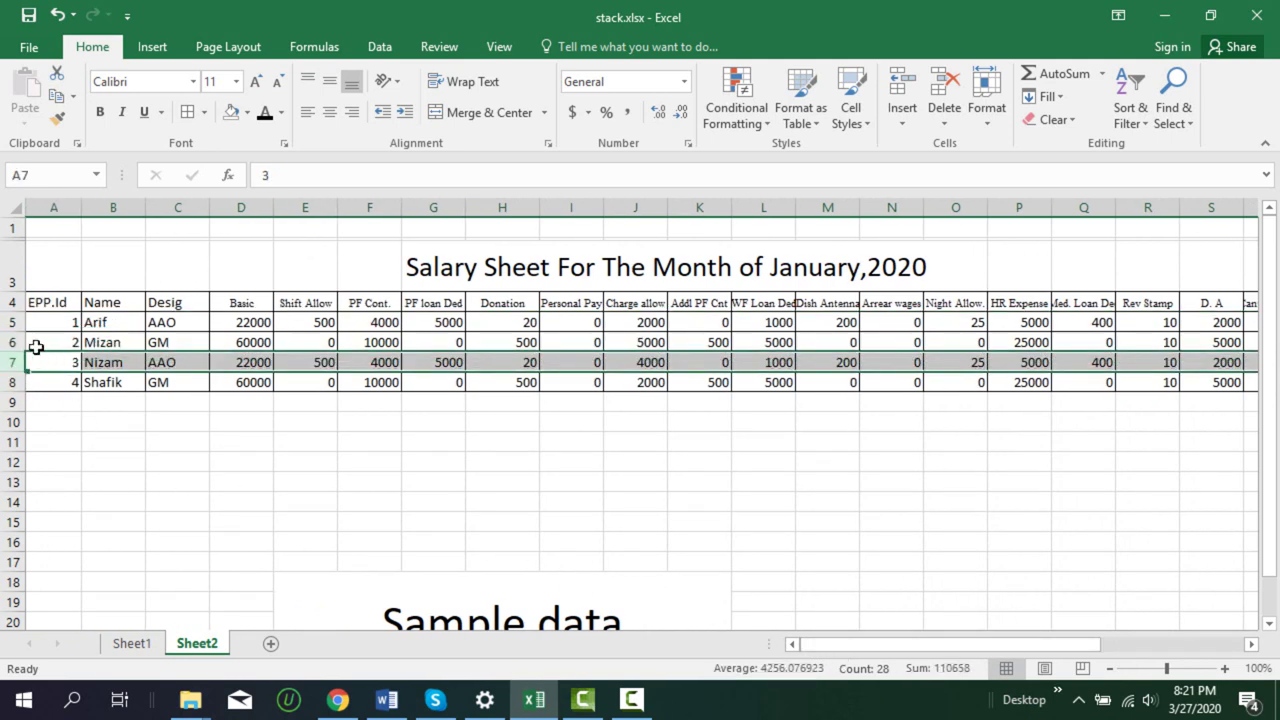
{"action": "left_click", "coordinate": [12, 342]}
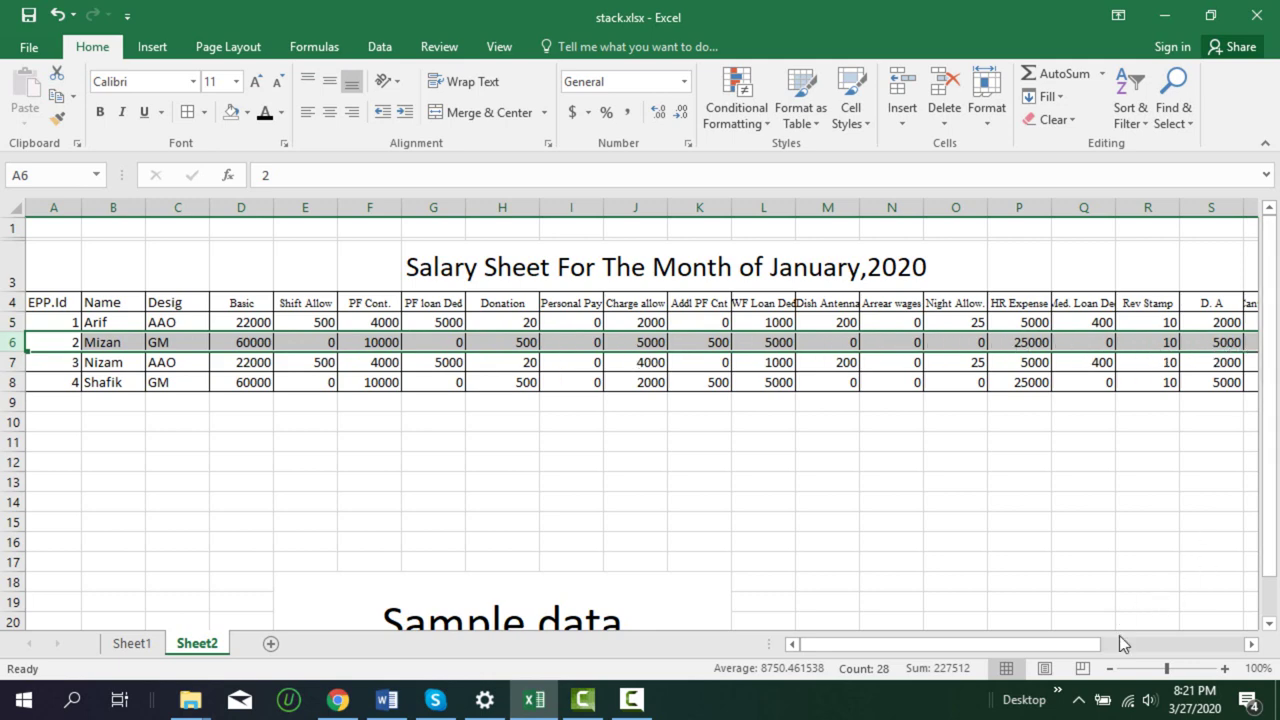
{"action": "left_click_drag", "start_coordinate": [1066, 644], "coordinate": [982, 637]}
{"action": "left_click", "coordinate": [12, 382]}
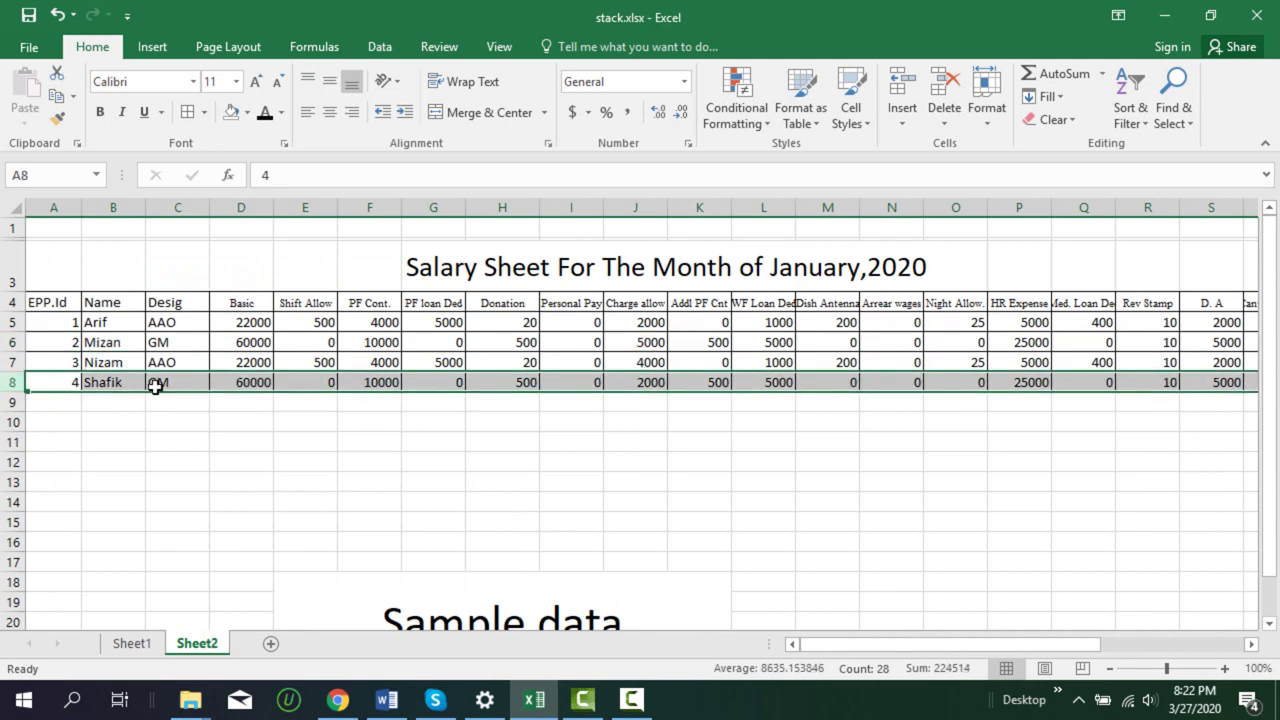
{"action": "left_click_drag", "start_coordinate": [982, 645], "coordinate": [985, 645]}
{"action": "left_click_drag", "start_coordinate": [902, 650], "coordinate": [831, 635]}
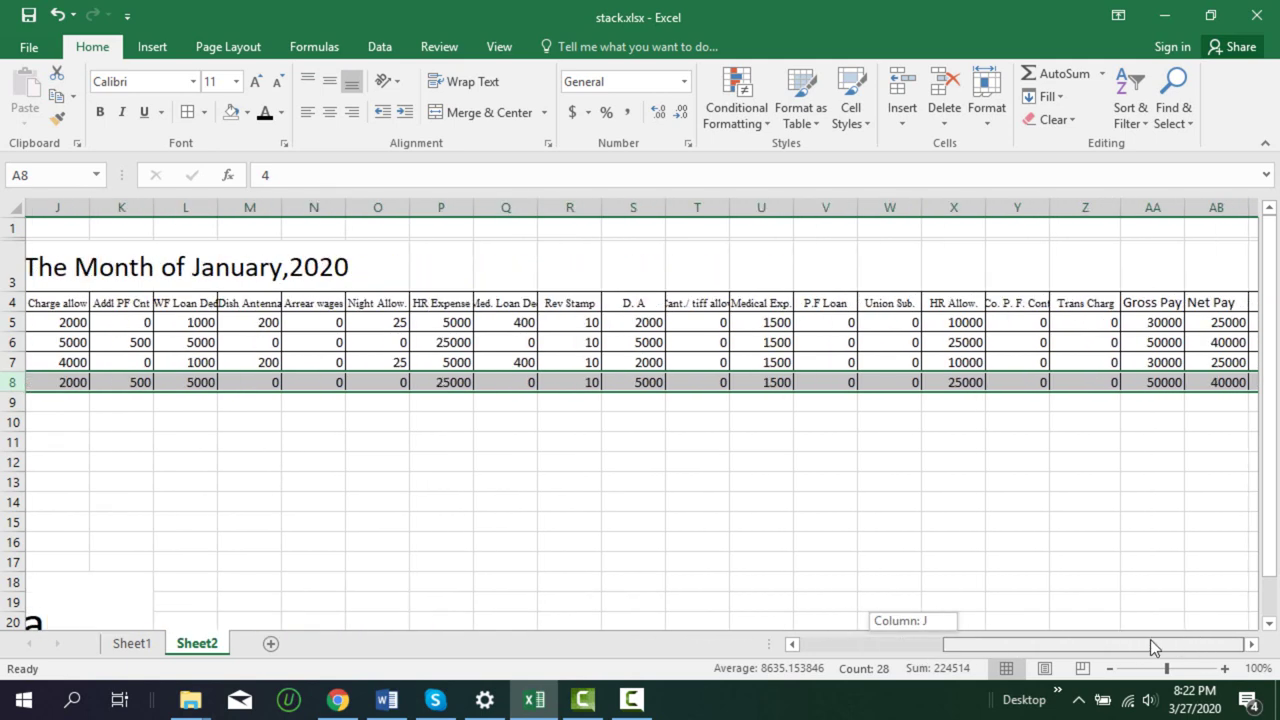
{"action": "left_click_drag", "start_coordinate": [831, 635], "coordinate": [700, 630]}
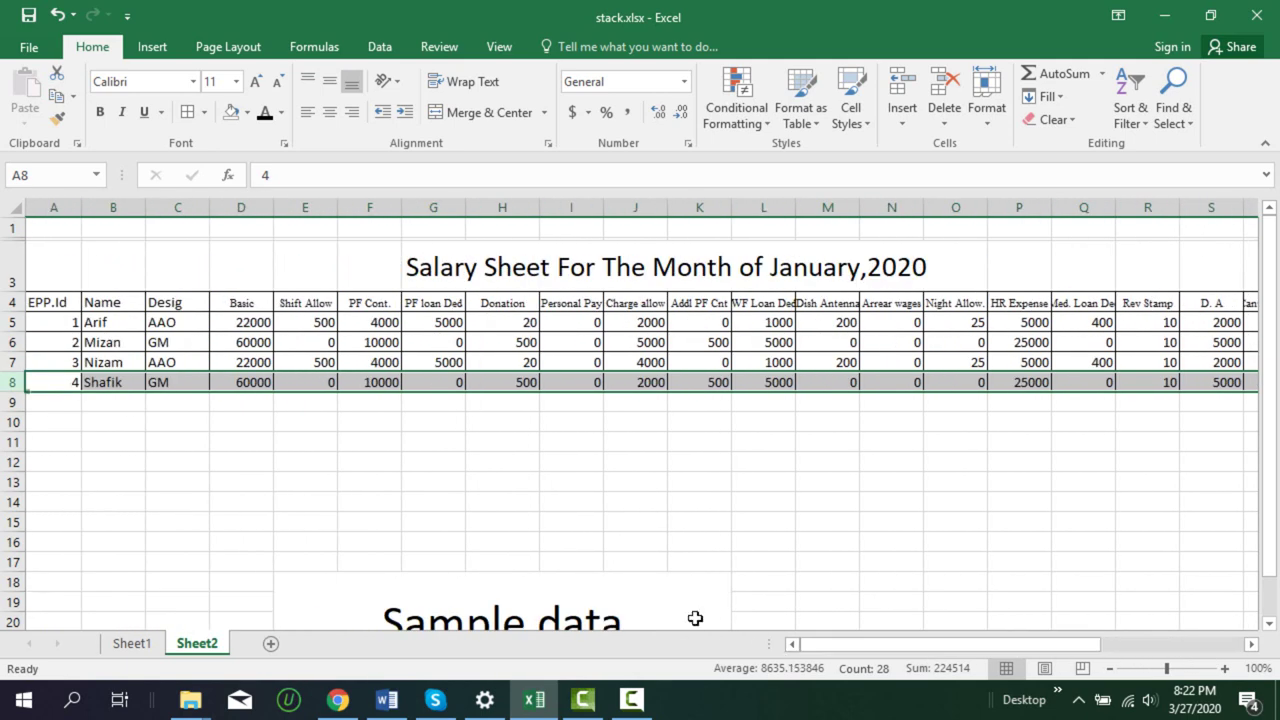
{"action": "left_click_drag", "start_coordinate": [1053, 649], "coordinate": [979, 648]}
{"action": "left_click", "coordinate": [124, 646]}
{"action": "scroll", "coordinate": [446, 484], "scroll_direction": "down", "scroll_amount": 1}
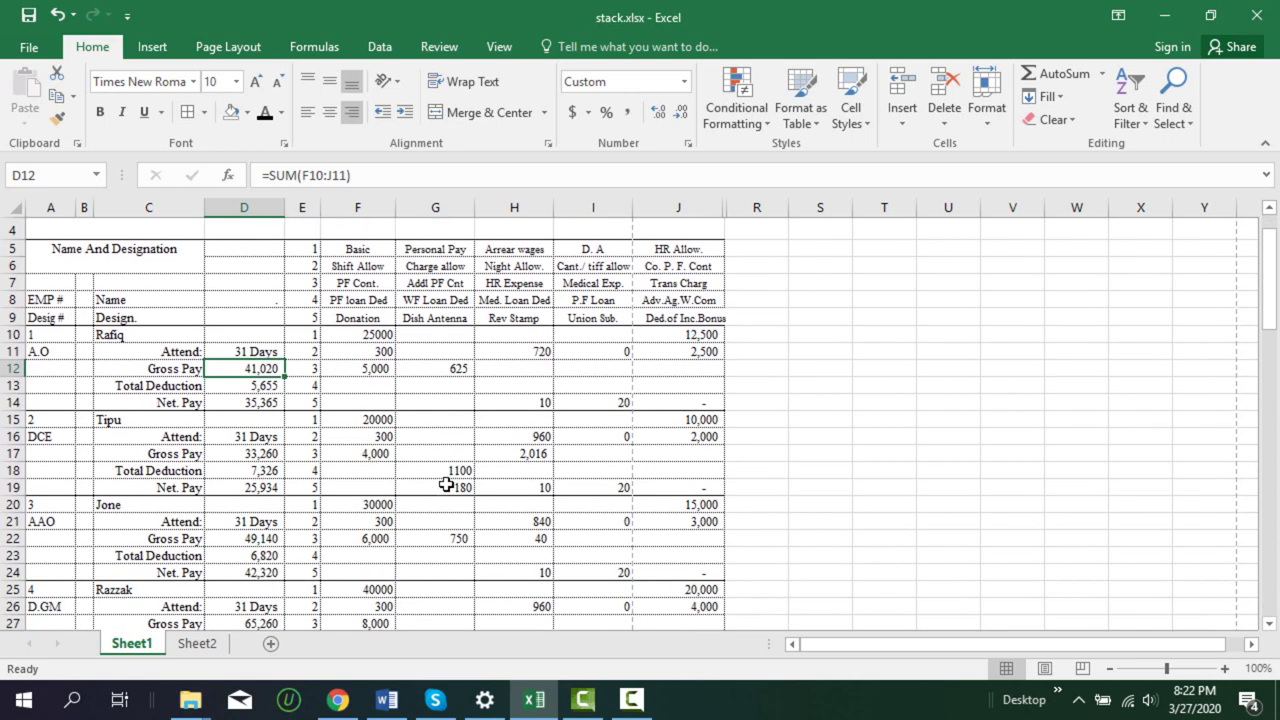
{"action": "scroll", "coordinate": [450, 488], "scroll_direction": "up", "scroll_amount": 1}
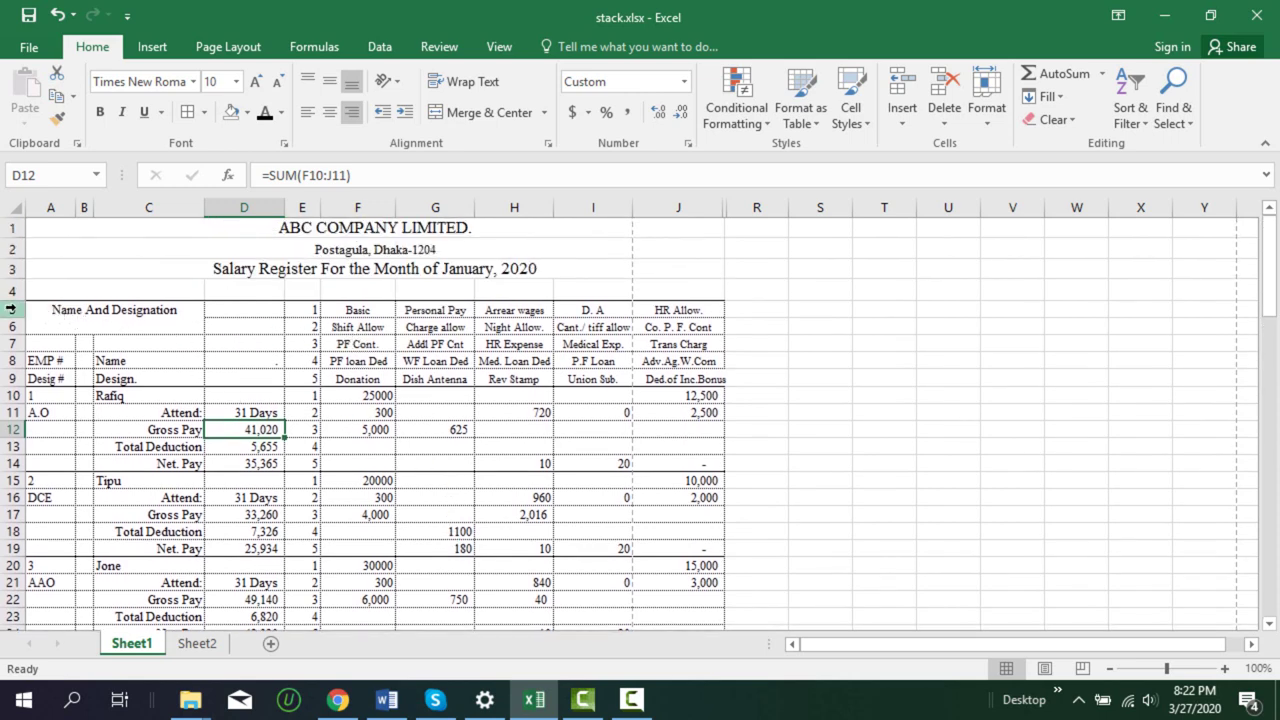
{"action": "left_click_drag", "start_coordinate": [8, 310], "coordinate": [6, 378]}
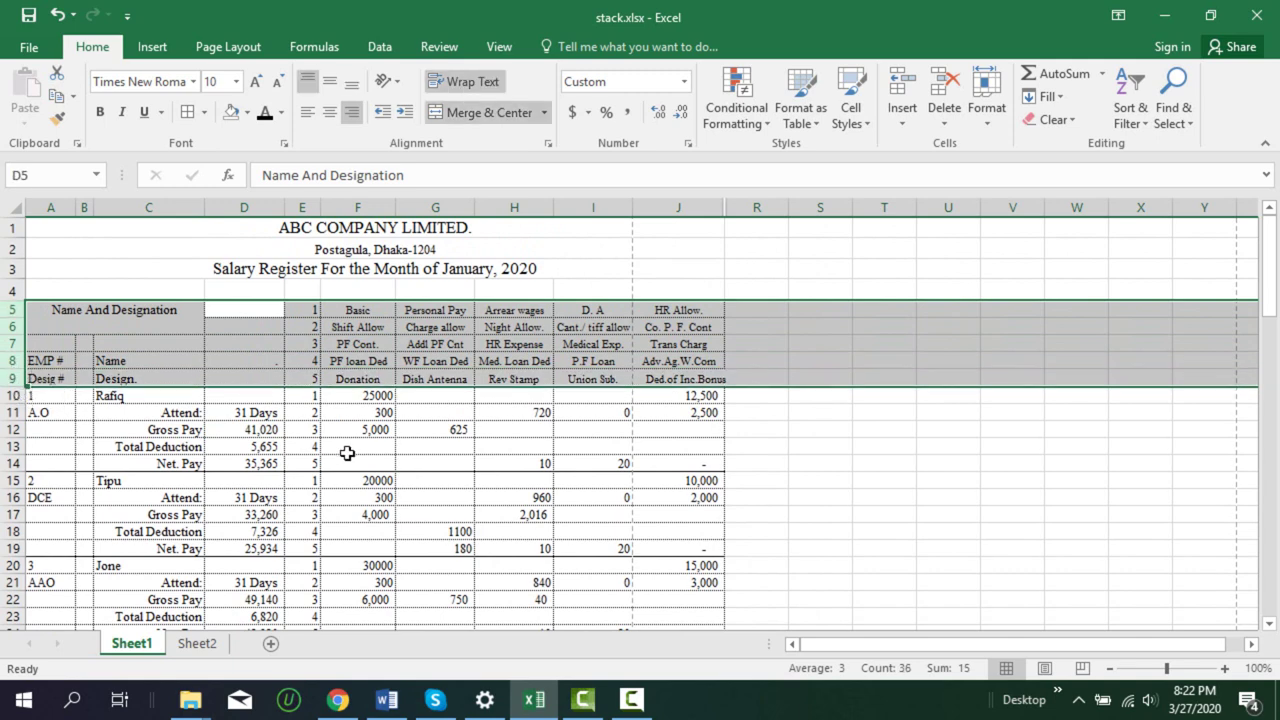
{"action": "left_click", "coordinate": [371, 312]}
{"action": "left_click", "coordinate": [377, 397]}
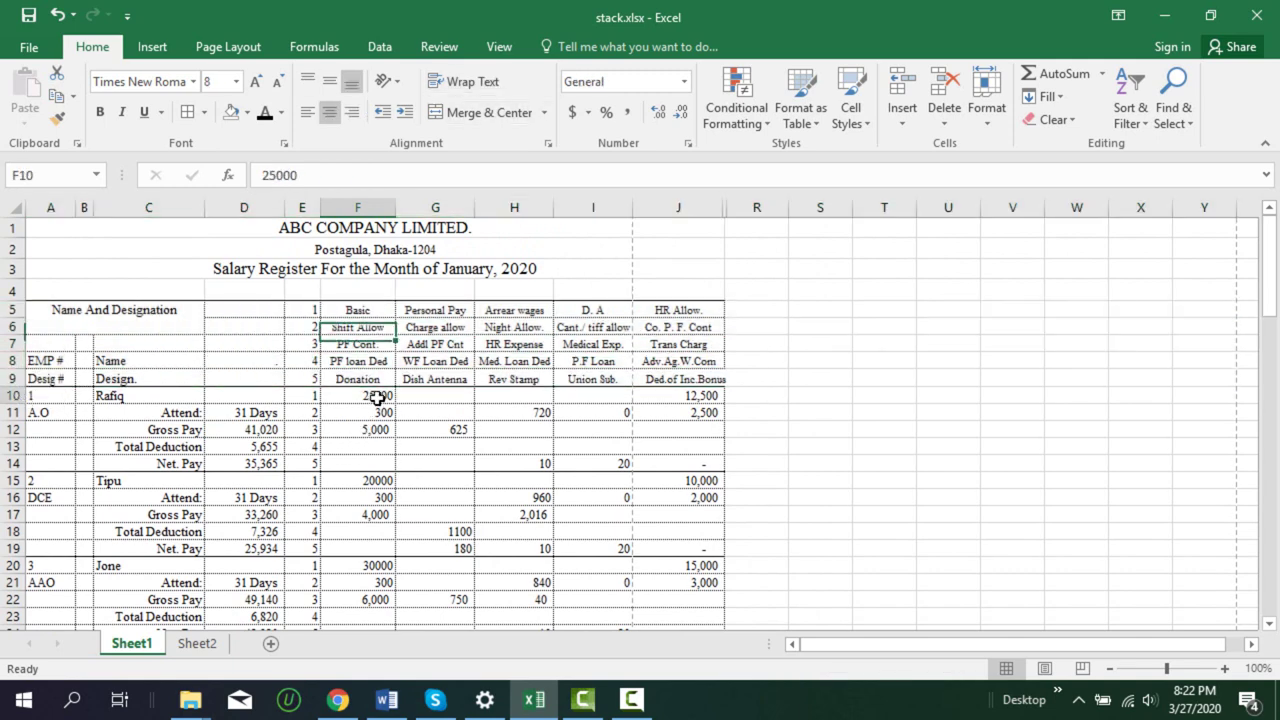
{"action": "left_click", "coordinate": [306, 310]}
{"action": "left_click", "coordinate": [314, 397]}
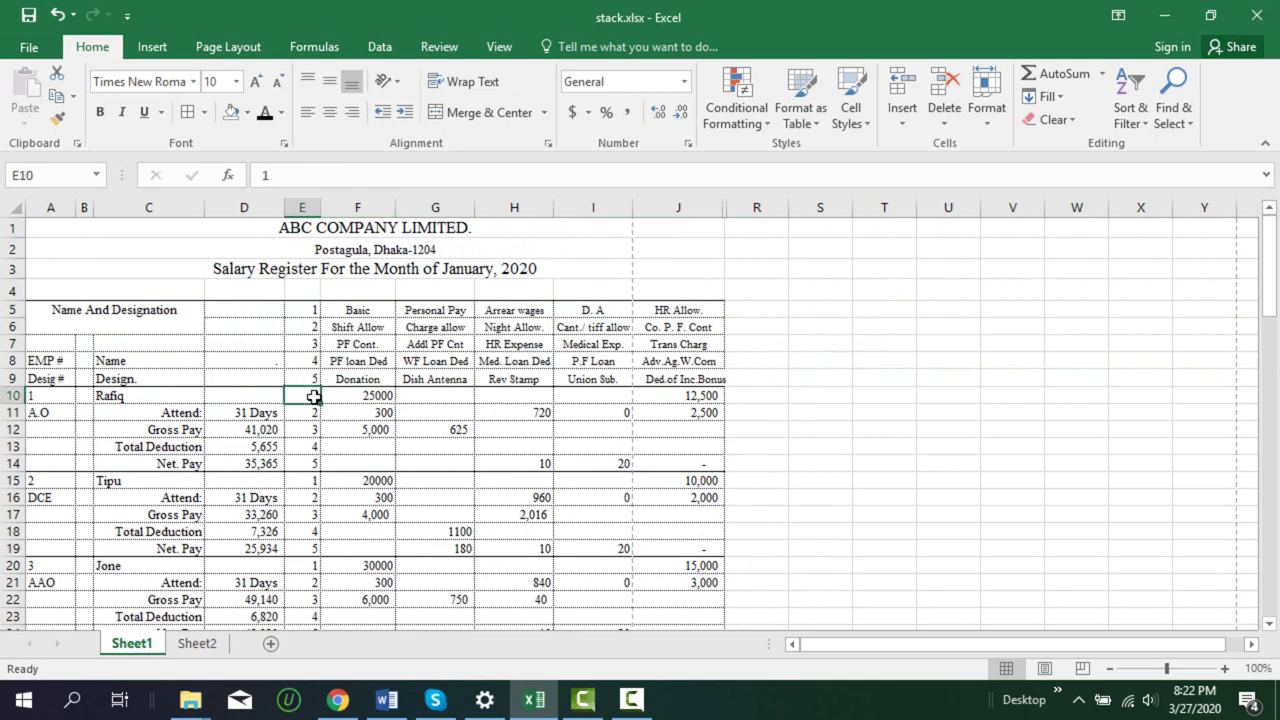
{"action": "left_click", "coordinate": [375, 397]}
{"action": "left_click", "coordinate": [371, 482]}
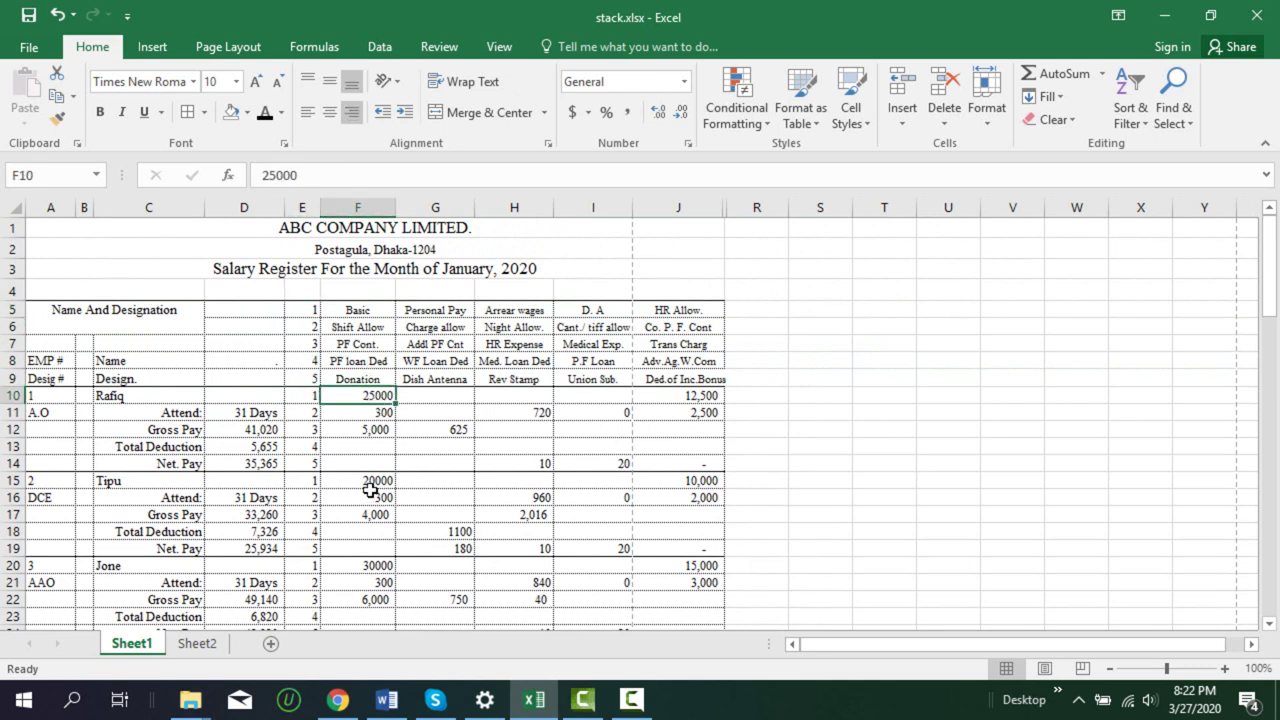
{"action": "left_click", "coordinate": [372, 566]}
{"action": "left_click", "coordinate": [303, 566]}
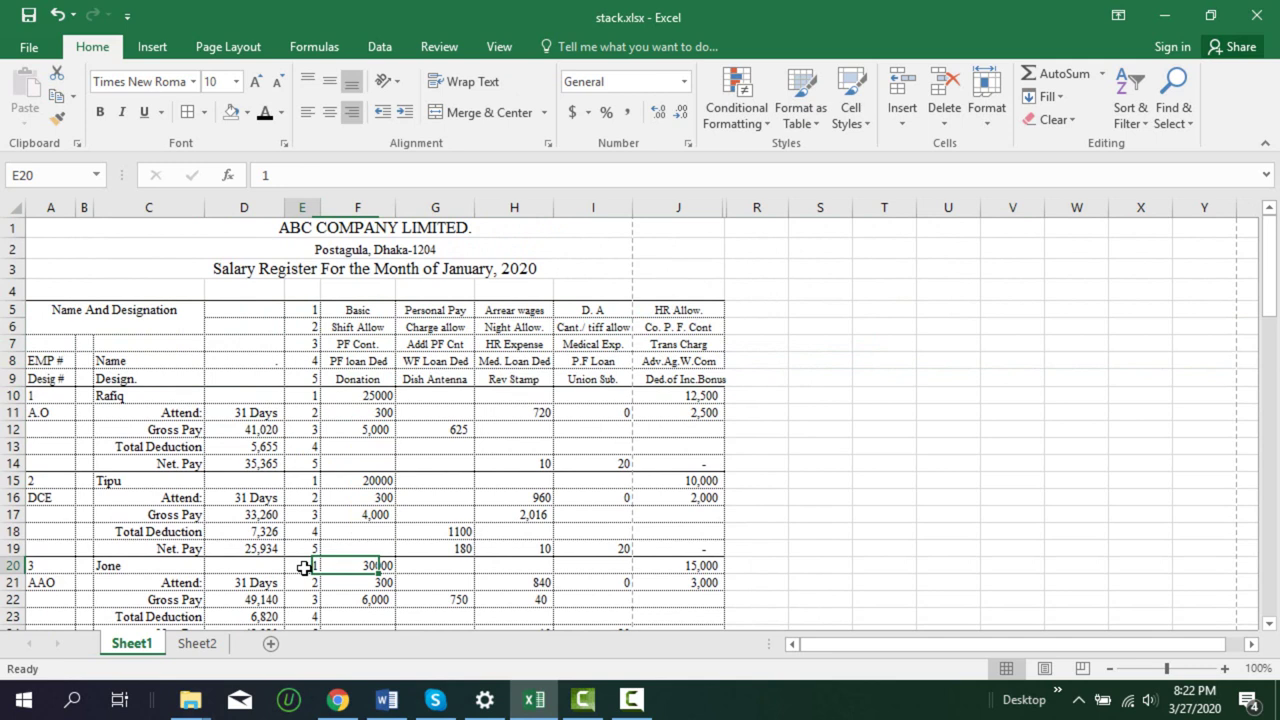
{"action": "left_click", "coordinate": [310, 480]}
{"action": "left_click", "coordinate": [313, 397]}
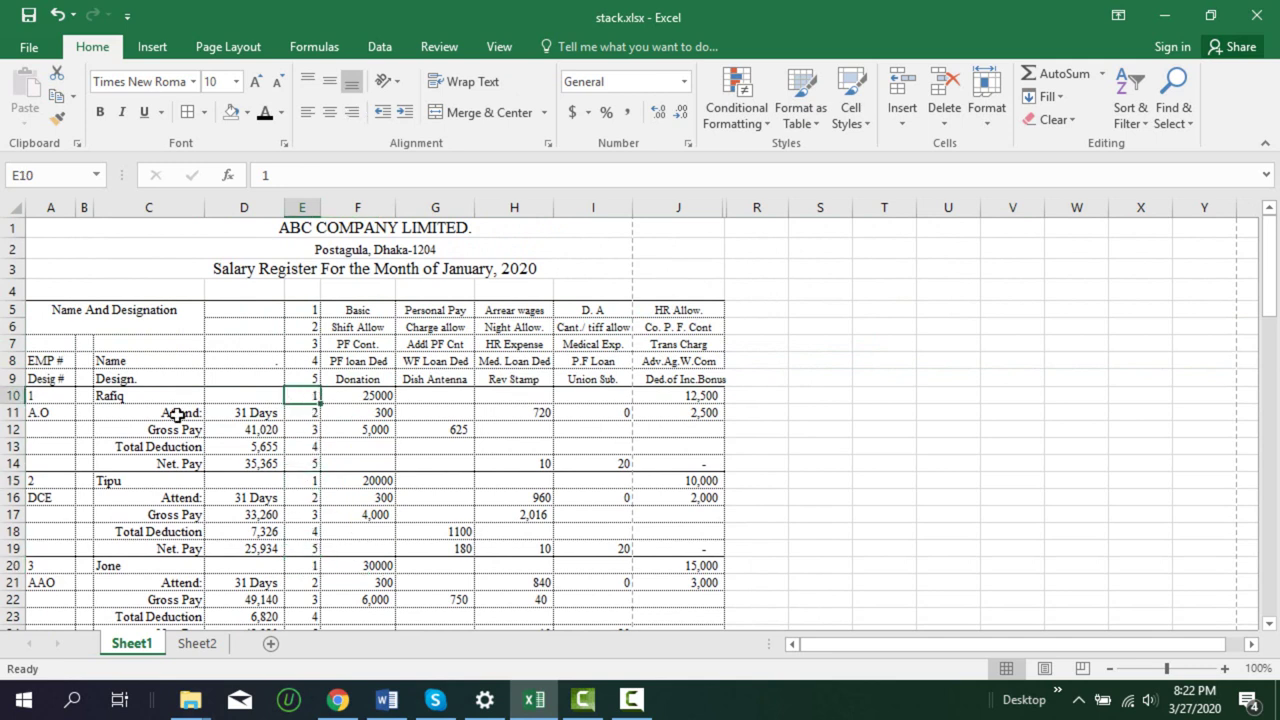
{"action": "left_click", "coordinate": [57, 402]}
{"action": "left_click", "coordinate": [56, 362]}
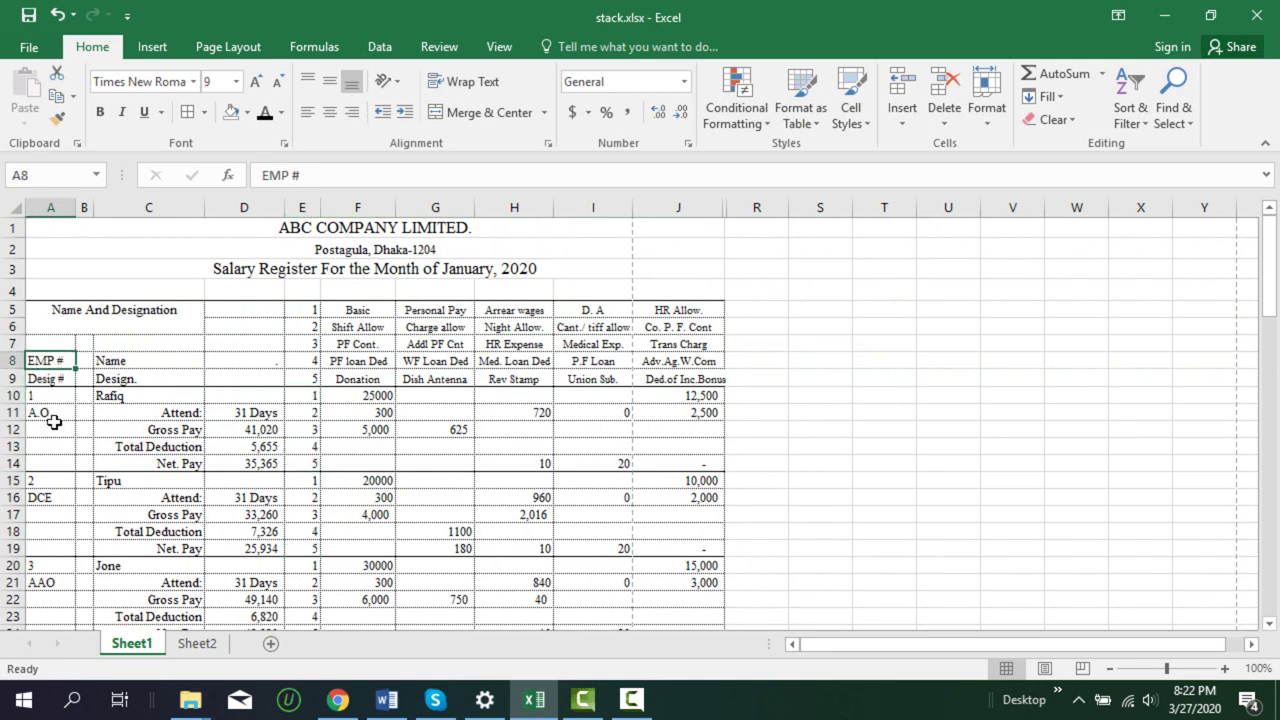
{"action": "left_click", "coordinate": [55, 417]}
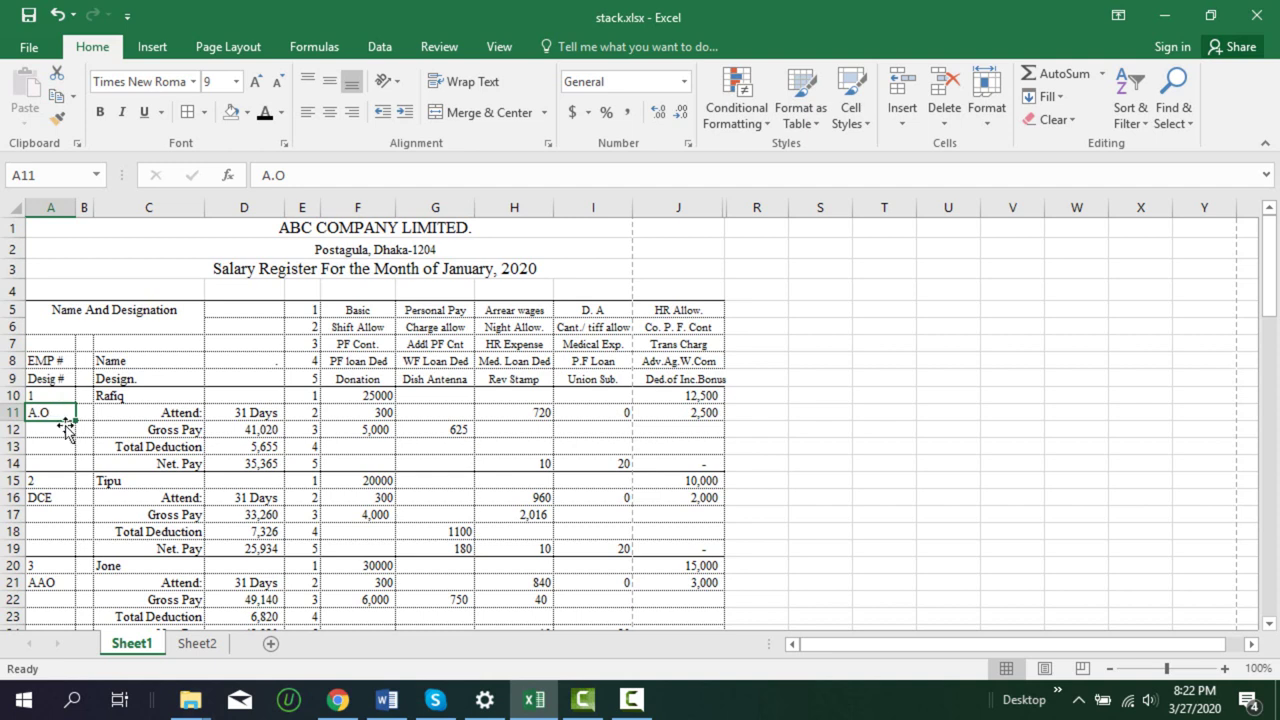
{"action": "left_click", "coordinate": [62, 494]}
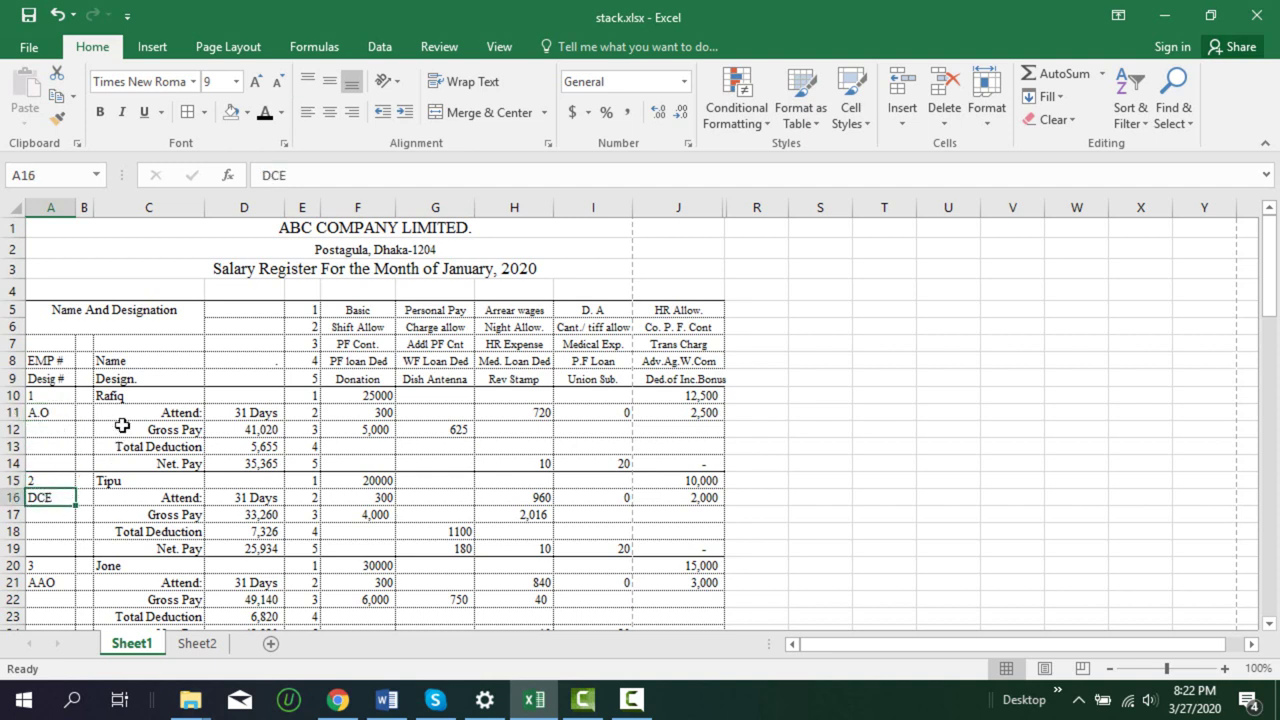
{"action": "left_click", "coordinate": [125, 406]}
{"action": "left_click", "coordinate": [126, 399]}
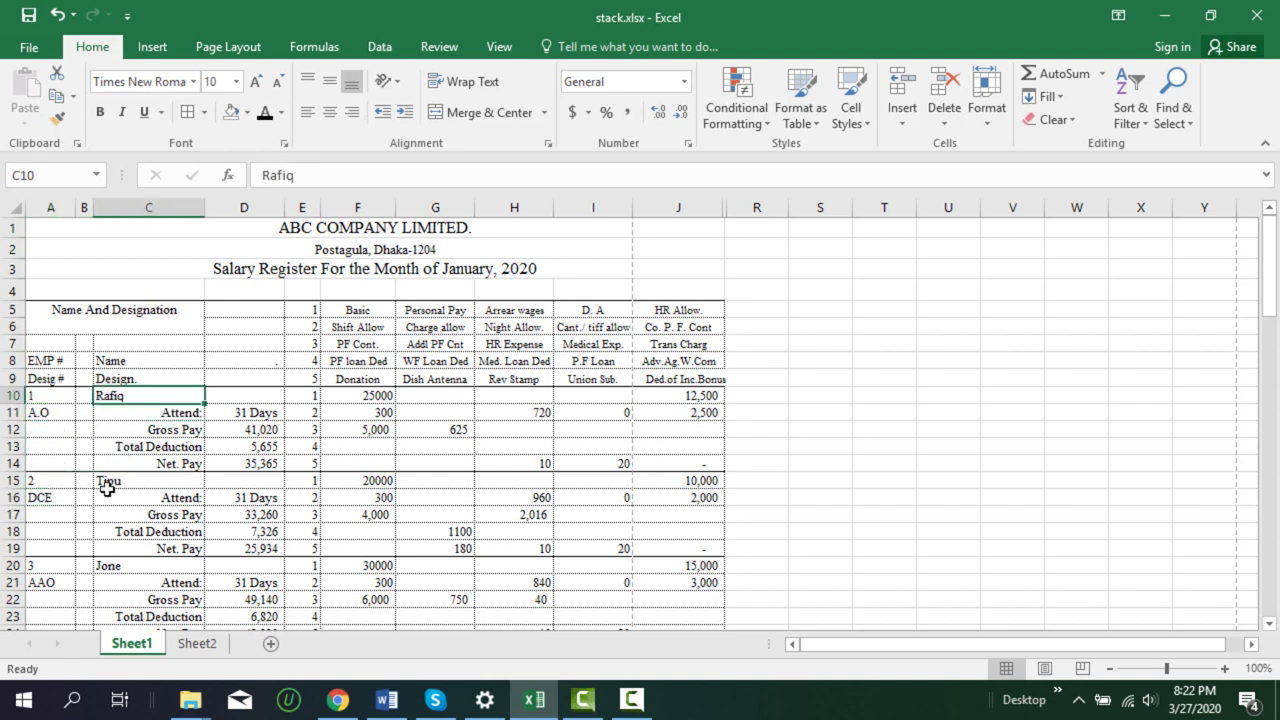
{"action": "left_click", "coordinate": [117, 482]}
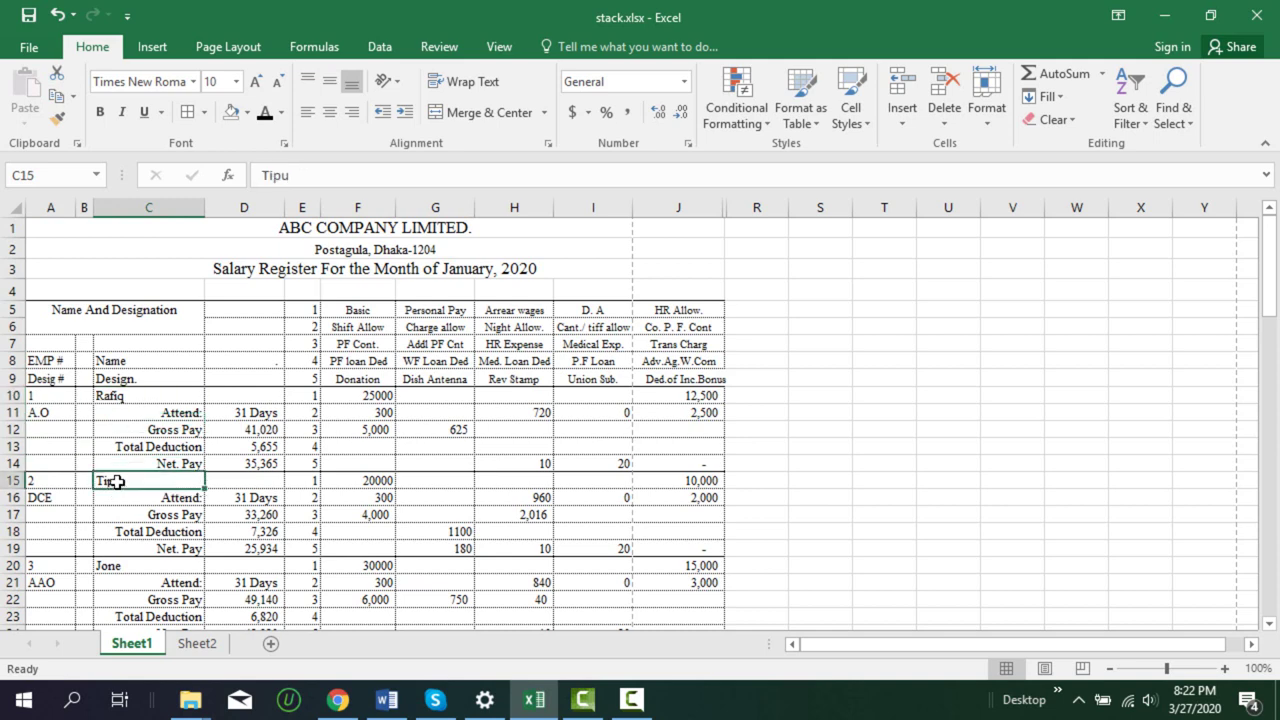
{"action": "left_click", "coordinate": [114, 572]}
{"action": "scroll", "coordinate": [359, 532], "scroll_direction": "down", "scroll_amount": 1}
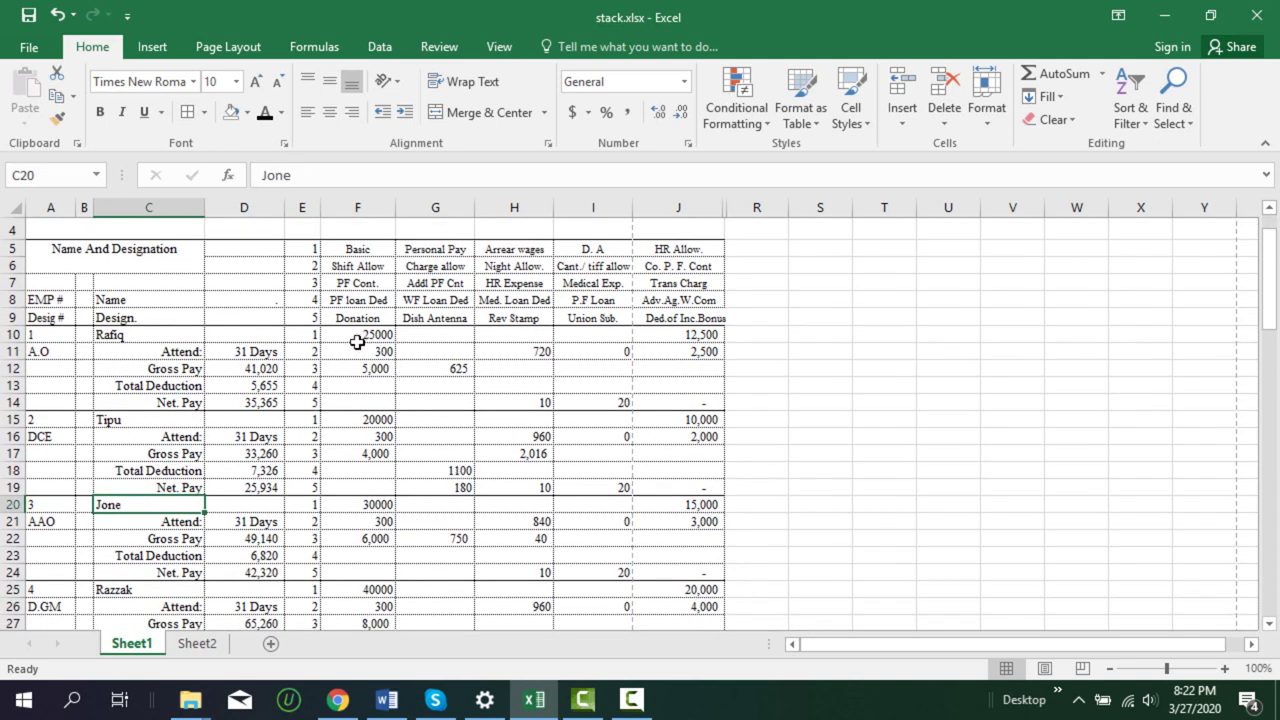
{"action": "scroll", "coordinate": [442, 425], "scroll_direction": "up", "scroll_amount": 1}
{"action": "left_click", "coordinate": [370, 312]}
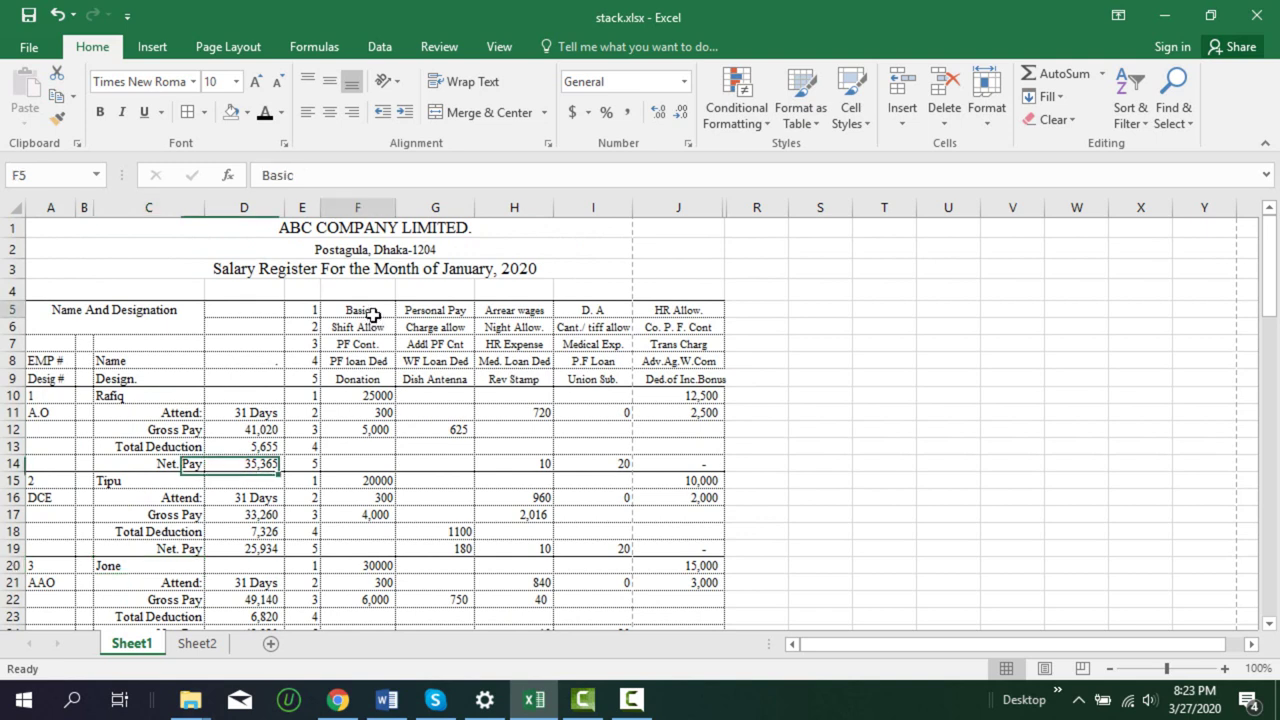
{"action": "left_click", "coordinate": [380, 398]}
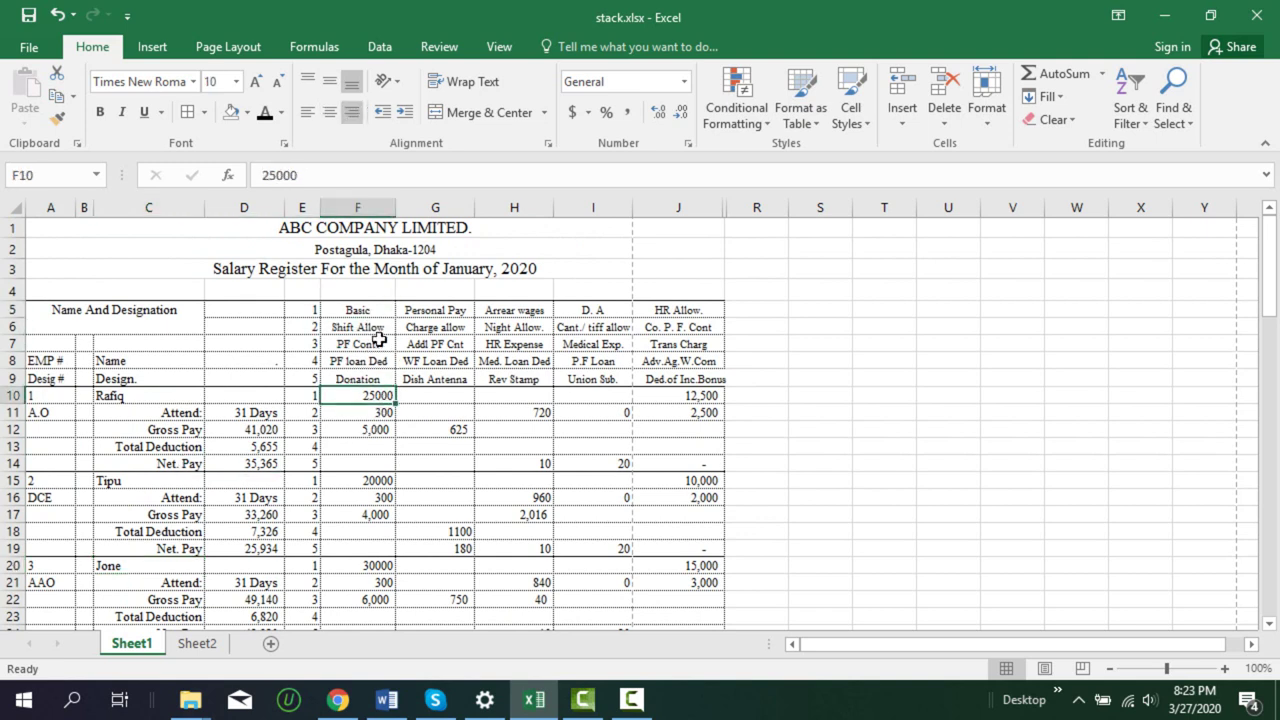
{"action": "left_click", "coordinate": [377, 330]}
{"action": "left_click", "coordinate": [377, 342]}
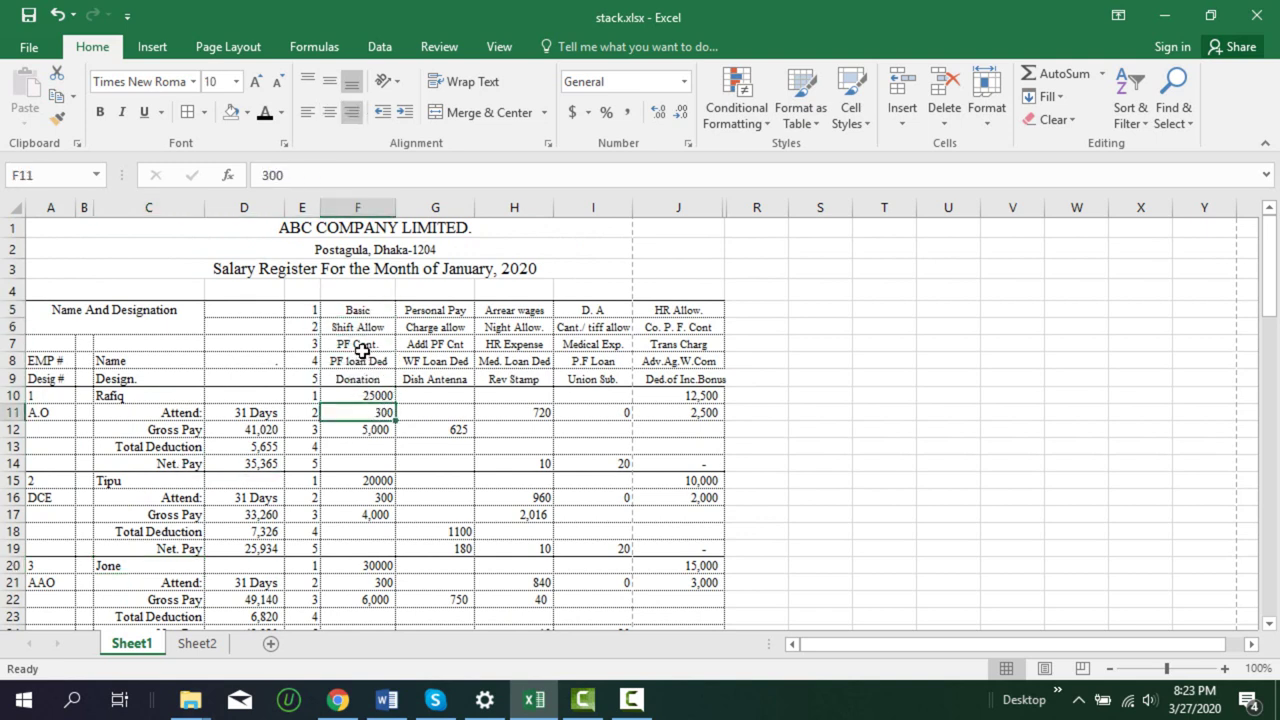
{"action": "left_click", "coordinate": [372, 431]}
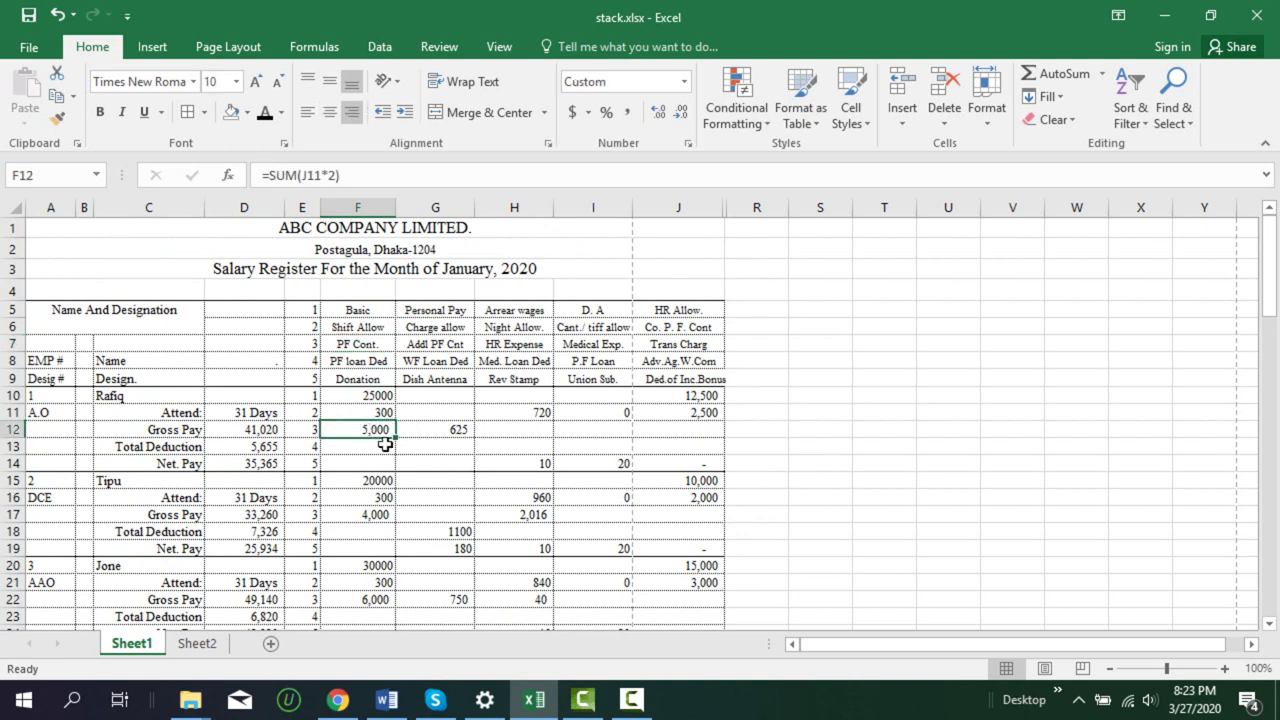
{"action": "left_click", "coordinate": [310, 346]}
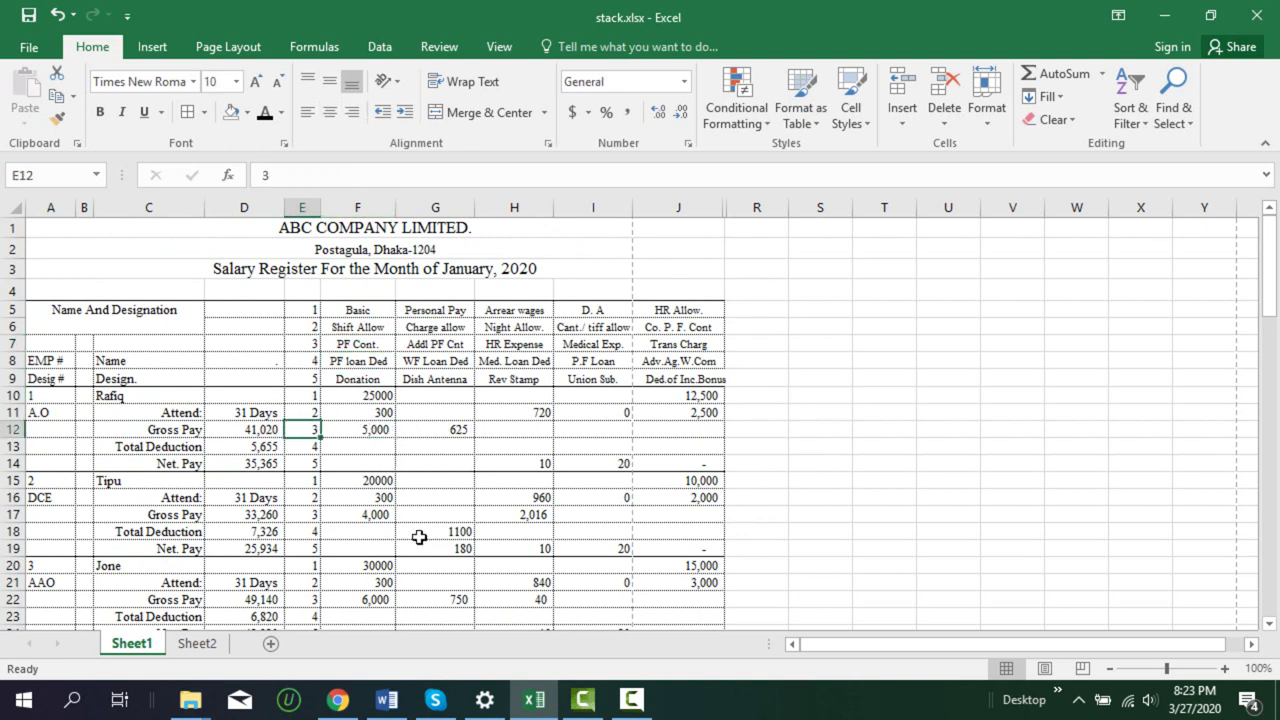
{"action": "left_click", "coordinate": [310, 312]}
{"action": "left_click", "coordinate": [306, 478]}
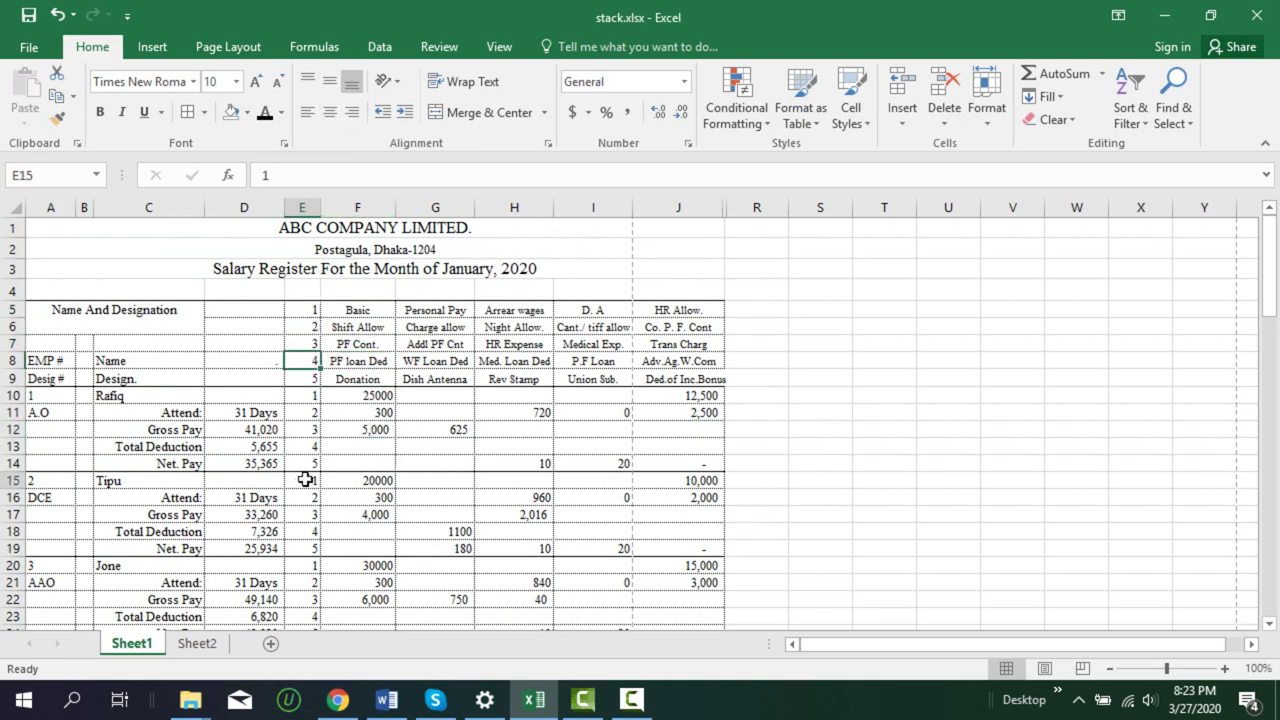
{"action": "scroll", "coordinate": [390, 530], "scroll_direction": "down", "scroll_amount": 1}
{"action": "scroll", "coordinate": [606, 470], "scroll_direction": "up", "scroll_amount": 1}
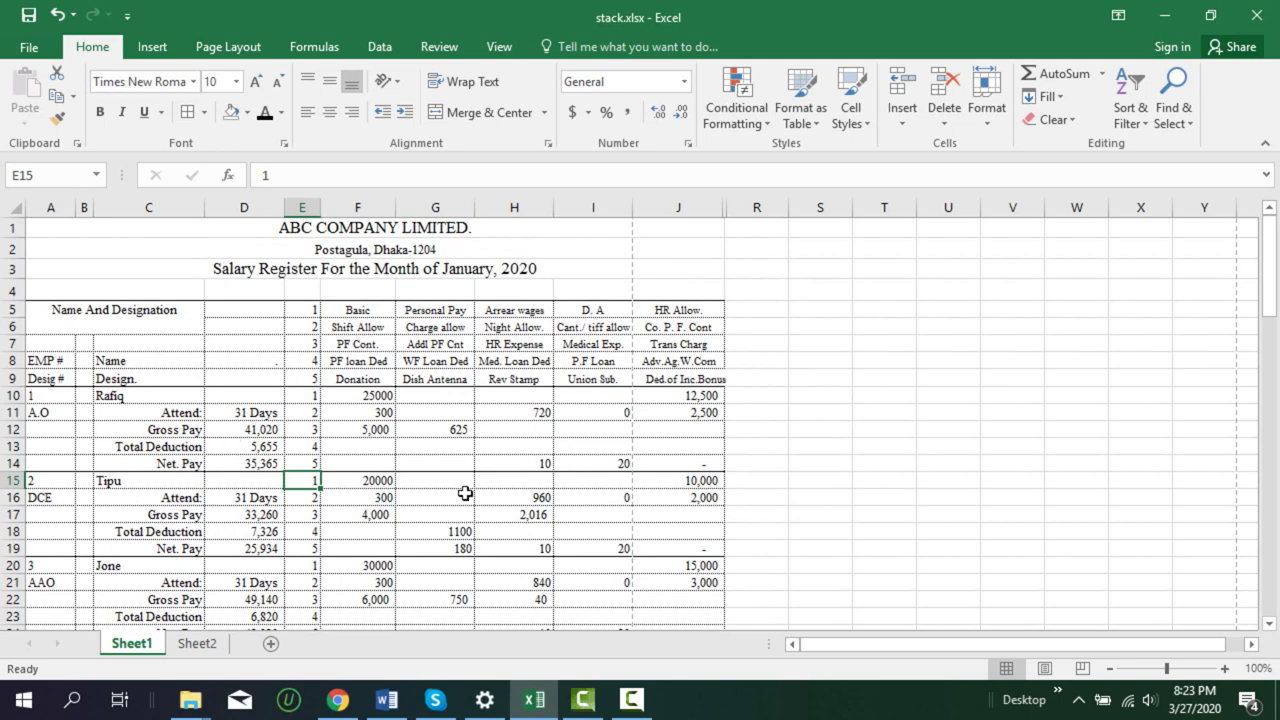
Return to Sheet2's January 2020 salary sheet and select the EPP.Id header cell A4
{"action": "left_click", "coordinate": [198, 644]}
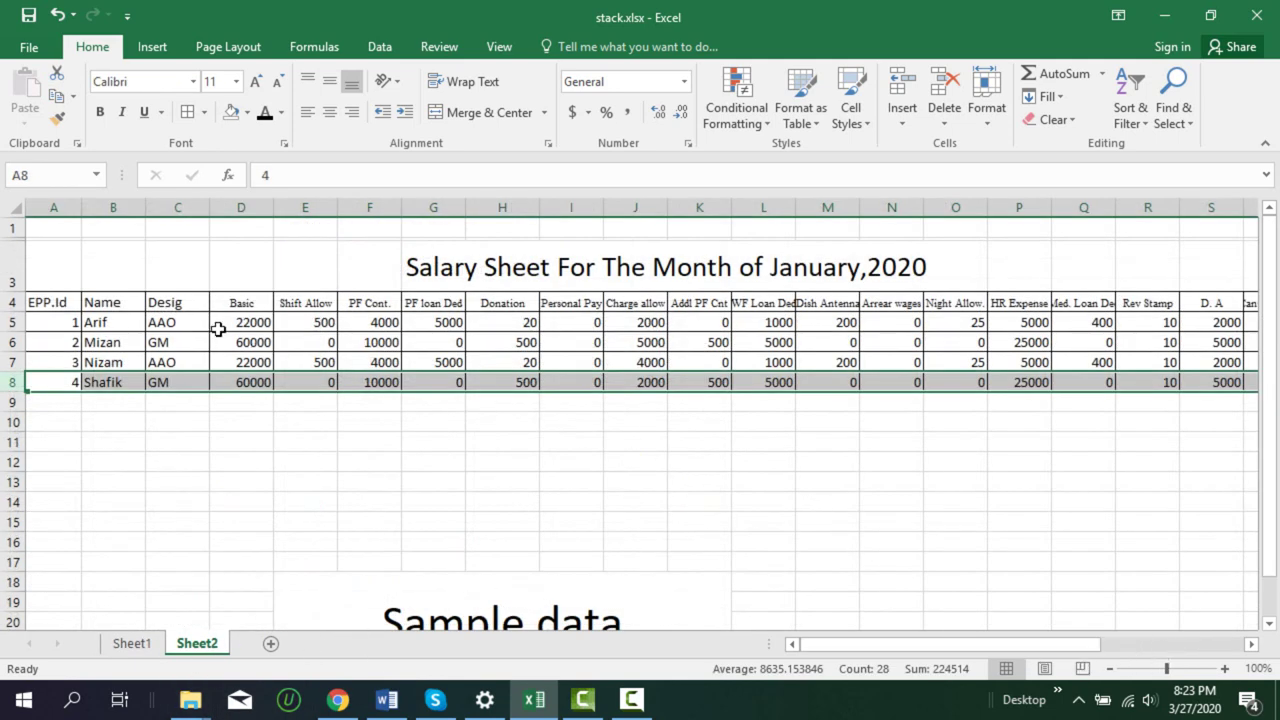
{"action": "left_click", "coordinate": [241, 382]}
{"action": "left_click", "coordinate": [306, 460]}
{"action": "mouse_move", "coordinate": [897, 643]}
{"action": "left_mouse_down"}
{"action": "mouse_move", "coordinate": [1098, 643]}
{"action": "mouse_move", "coordinate": [805, 643]}
{"action": "left_mouse_up"}
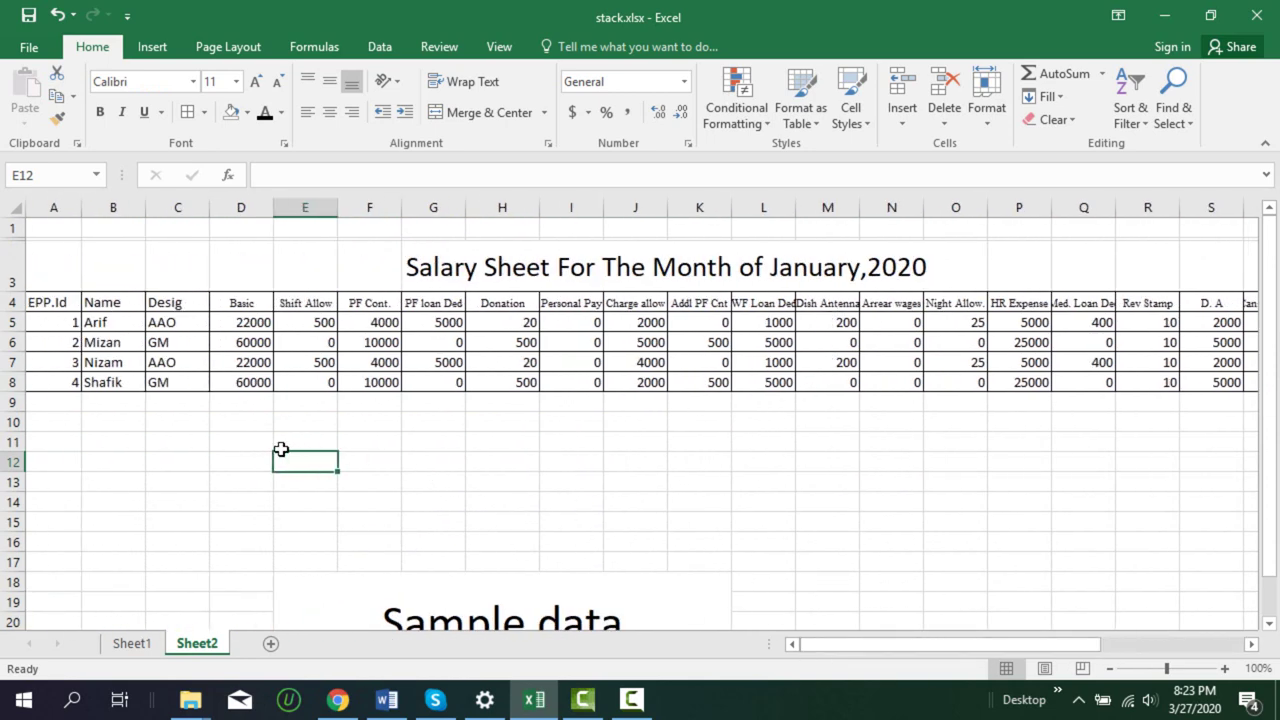
{"action": "left_click", "coordinate": [54, 302]}
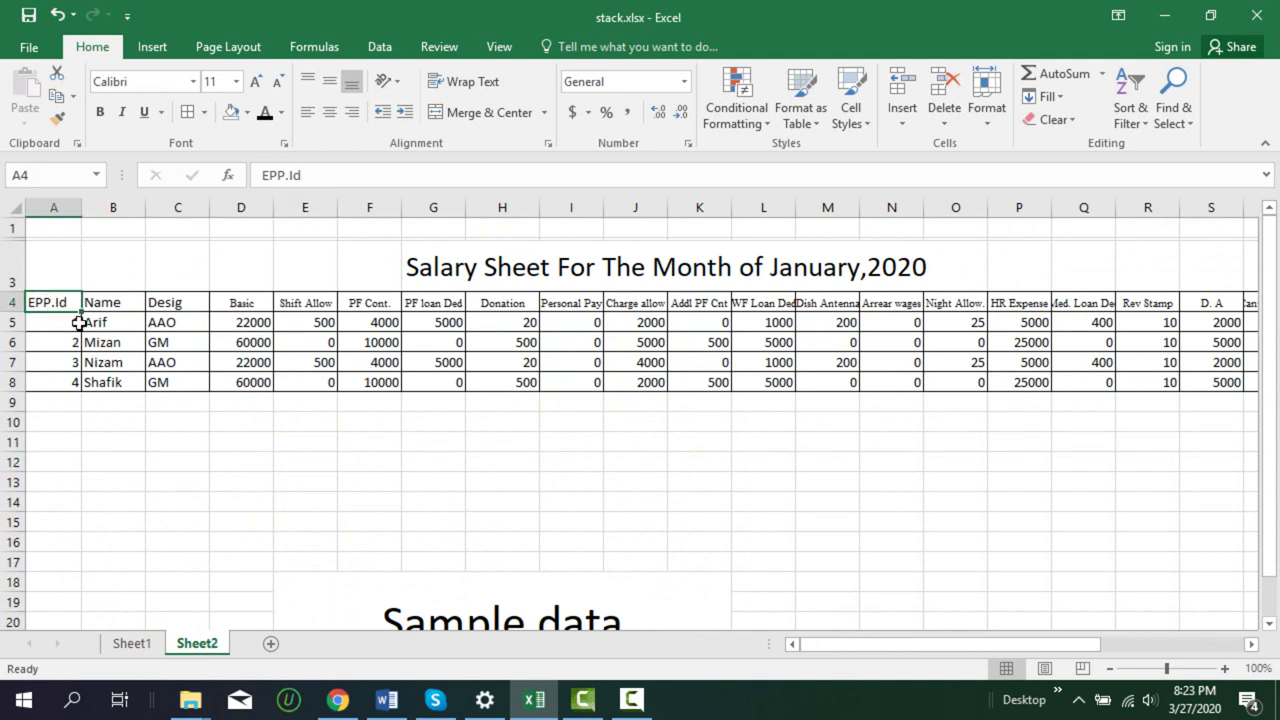
Fill the EPP.Id, Name, Desig and Basic header cells yellow
{"action": "left_click", "coordinate": [246, 112]}
{"action": "left_click", "coordinate": [281, 271]}
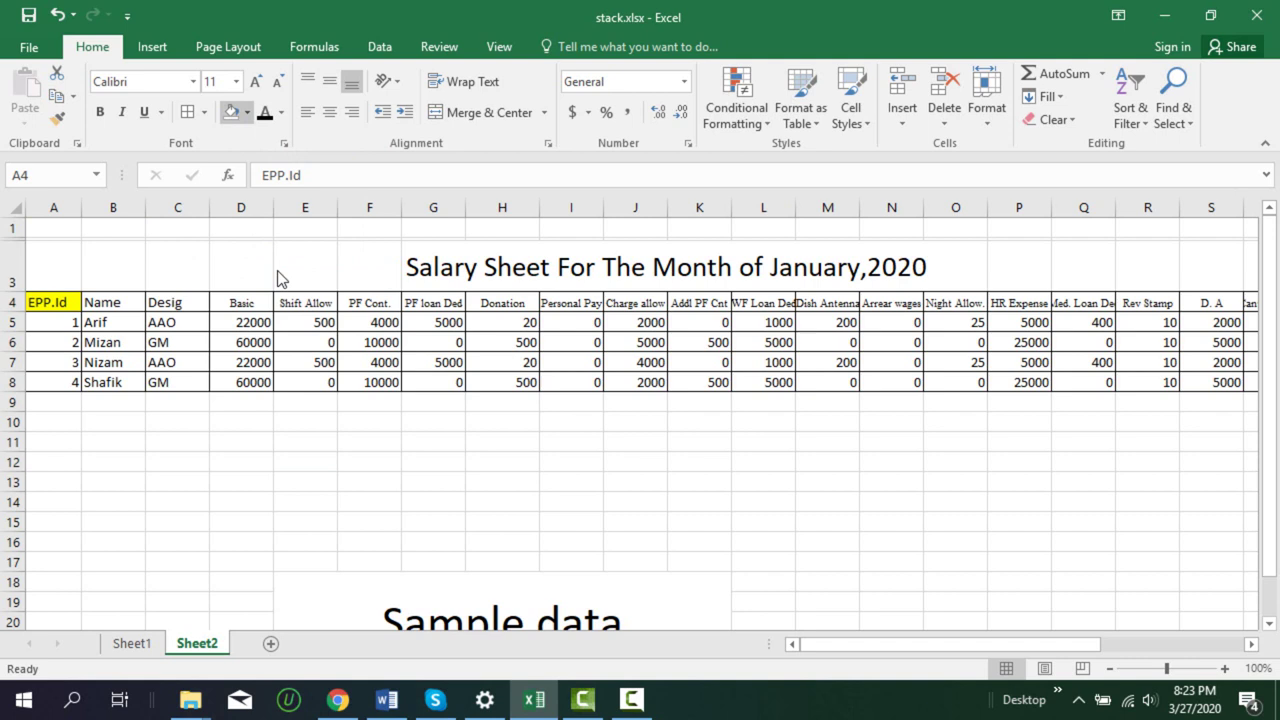
{"action": "left_click", "coordinate": [116, 305]}
{"action": "left_click", "coordinate": [231, 112]}
{"action": "left_click", "coordinate": [200, 296]}
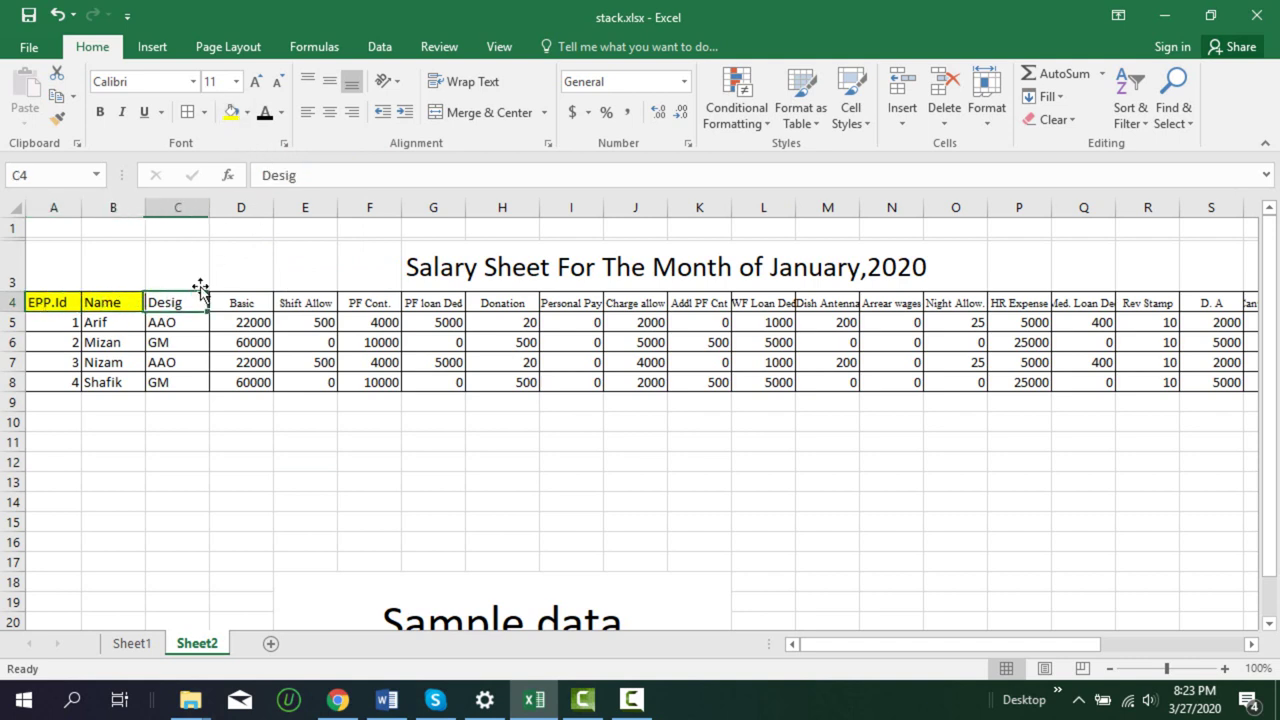
{"action": "left_click", "coordinate": [231, 112]}
{"action": "left_click", "coordinate": [248, 302]}
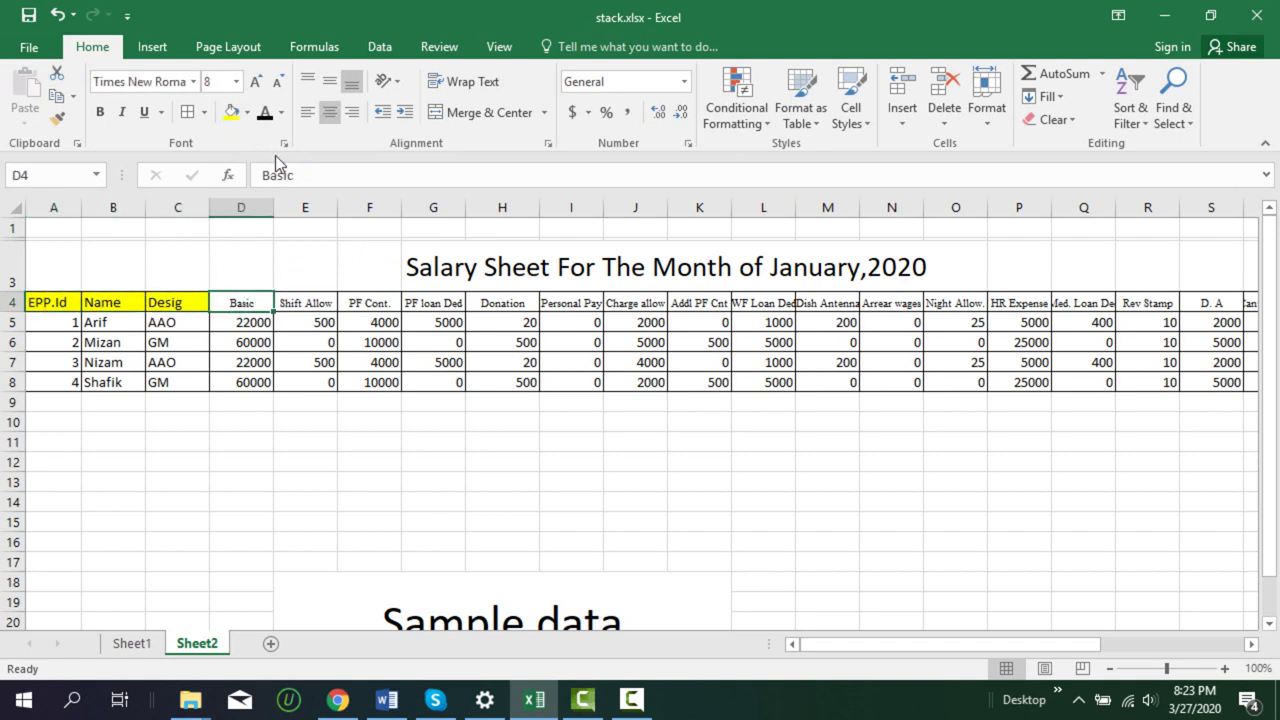
{"action": "left_click", "coordinate": [231, 112]}
Fill the HR Expense, HR Allow., Gross Pay and Net Pay header cells yellow
{"action": "left_click_drag", "start_coordinate": [855, 641], "coordinate": [890, 644]}
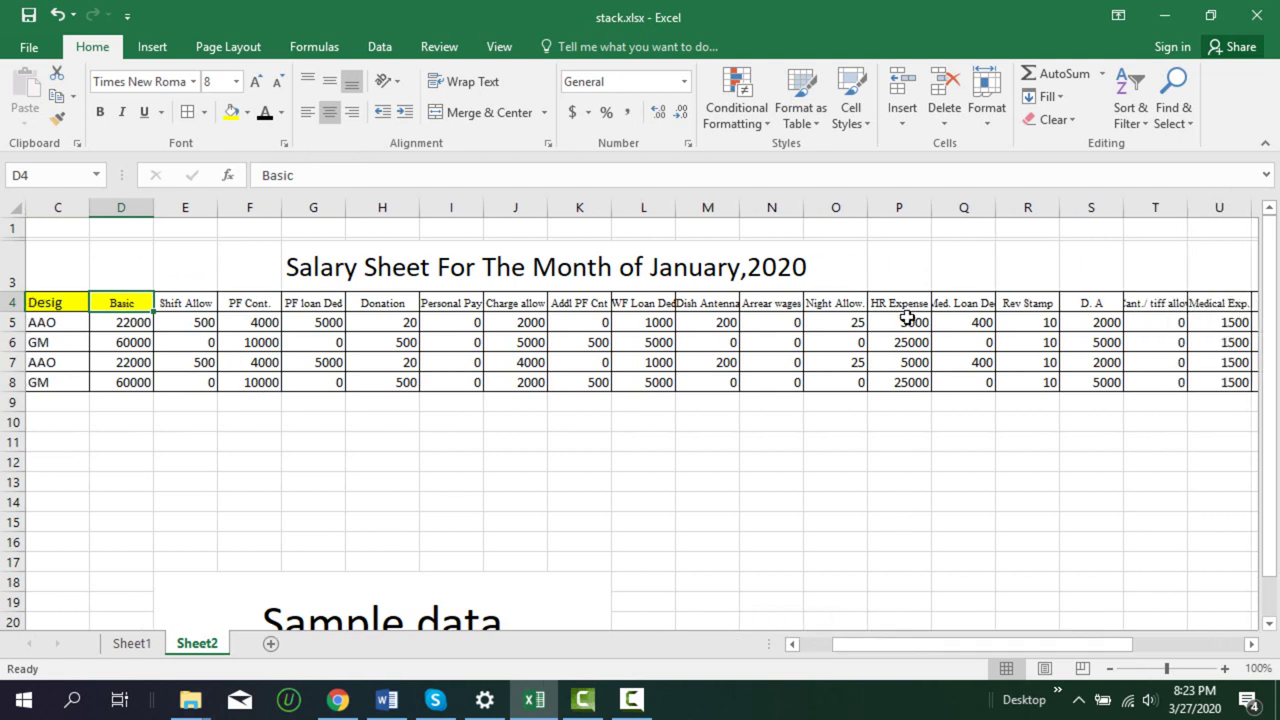
{"action": "left_click", "coordinate": [904, 303]}
{"action": "left_click", "coordinate": [231, 112]}
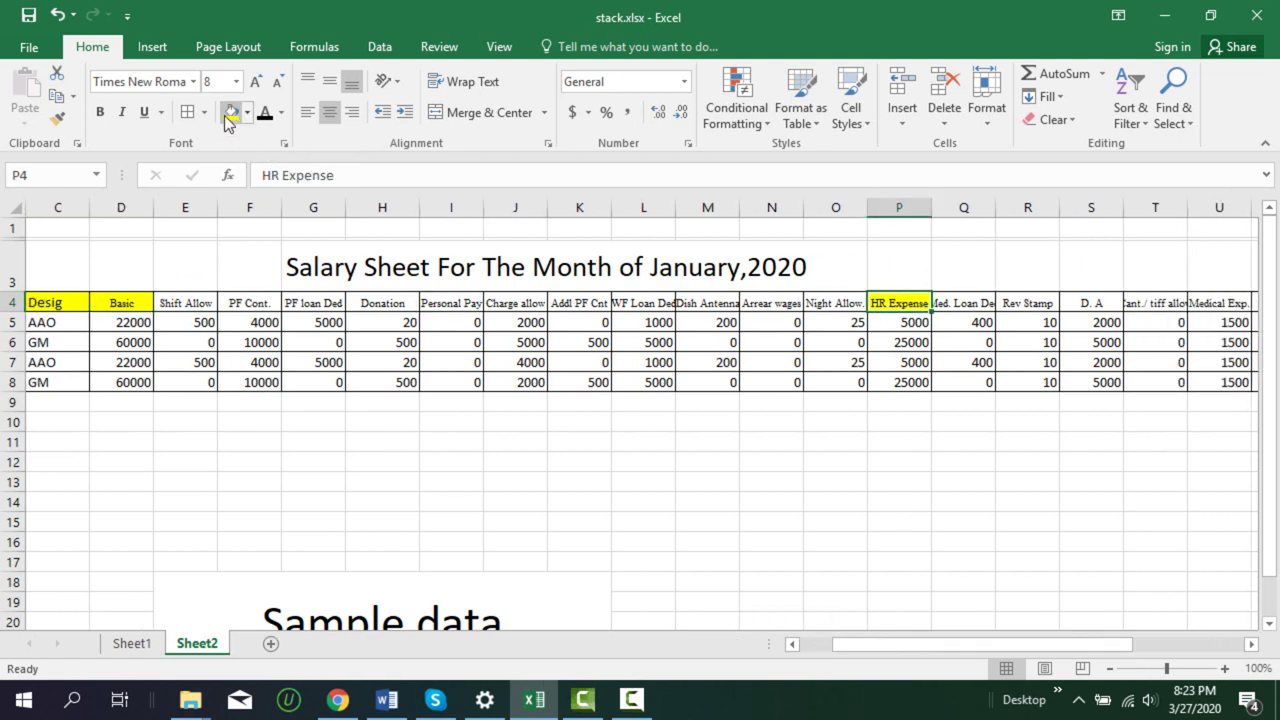
{"action": "left_click_drag", "start_coordinate": [962, 641], "coordinate": [1087, 648]}
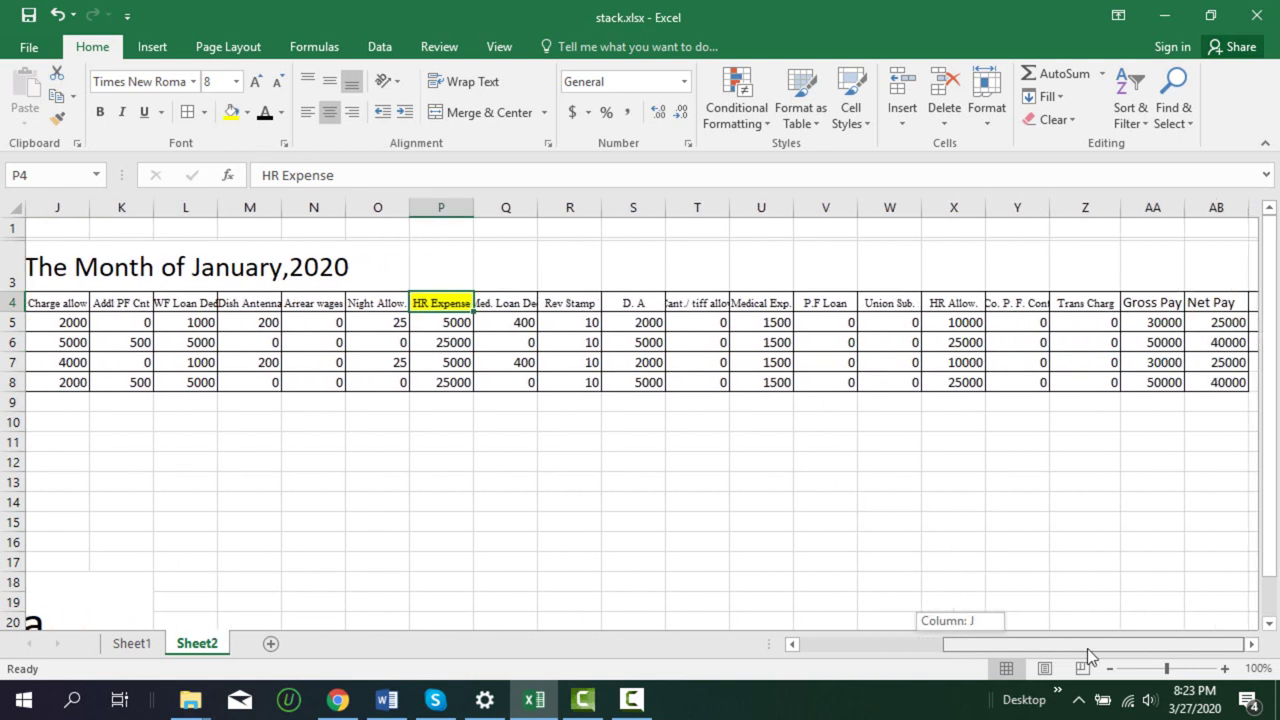
{"action": "left_click", "coordinate": [960, 303]}
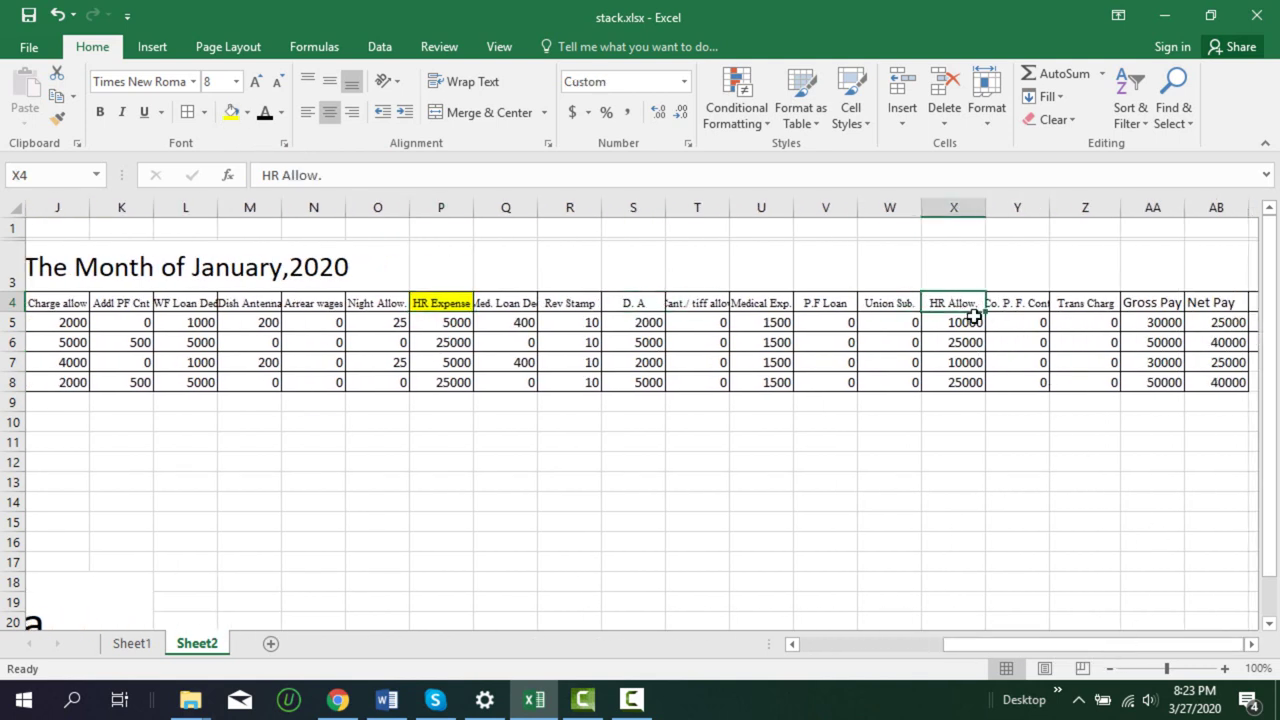
{"action": "left_click", "coordinate": [231, 112]}
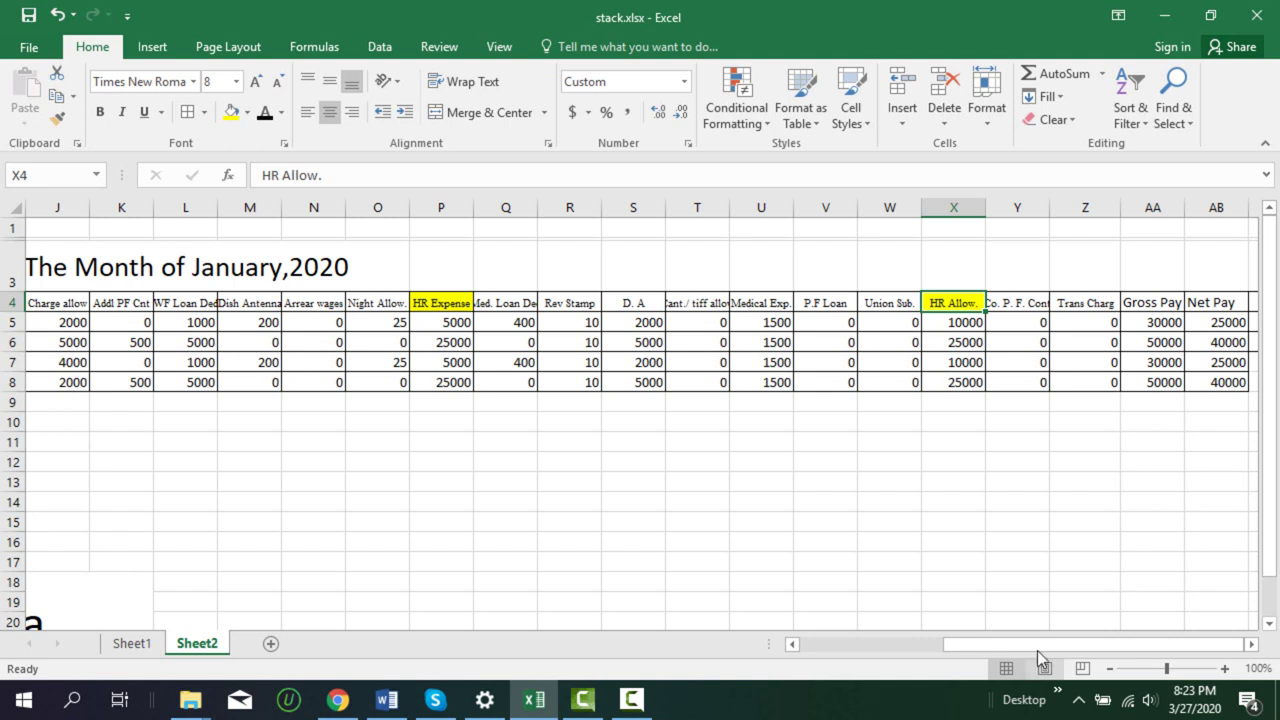
{"action": "left_click_drag", "start_coordinate": [1152, 644], "coordinate": [1152, 645]}
{"action": "left_click", "coordinate": [1155, 302]}
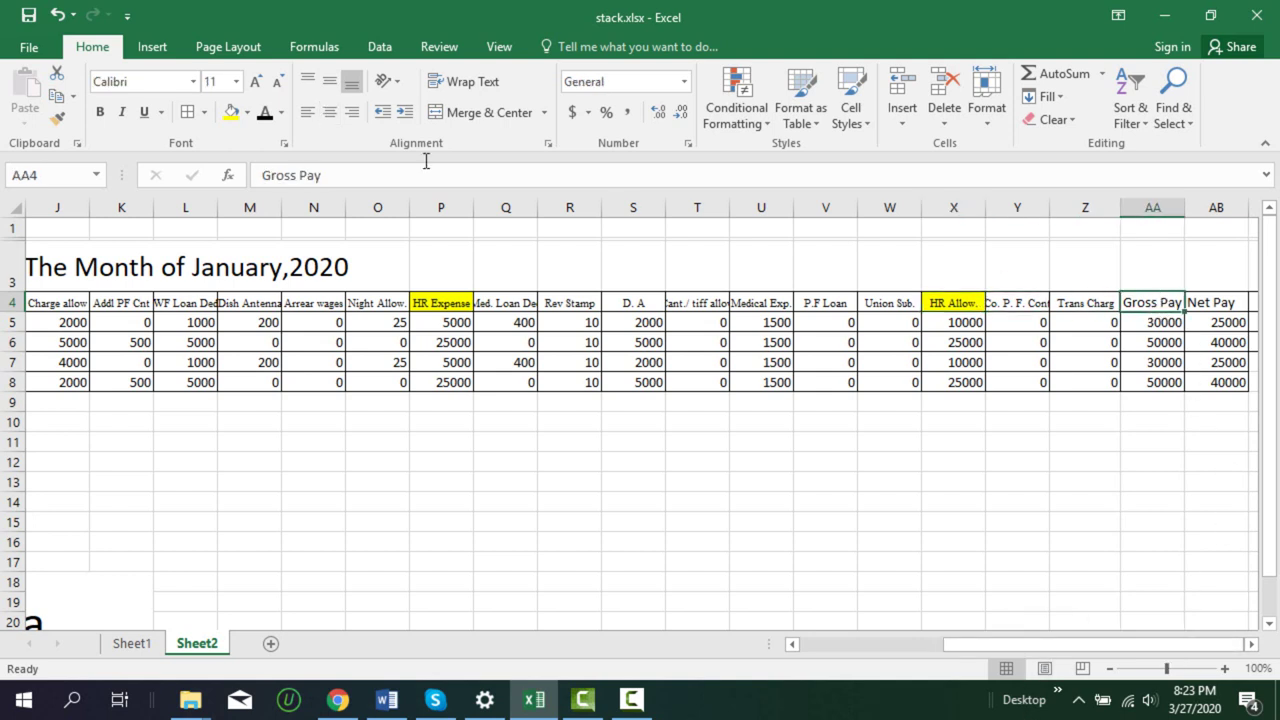
{"action": "left_click", "coordinate": [231, 112]}
{"action": "left_click", "coordinate": [1212, 310]}
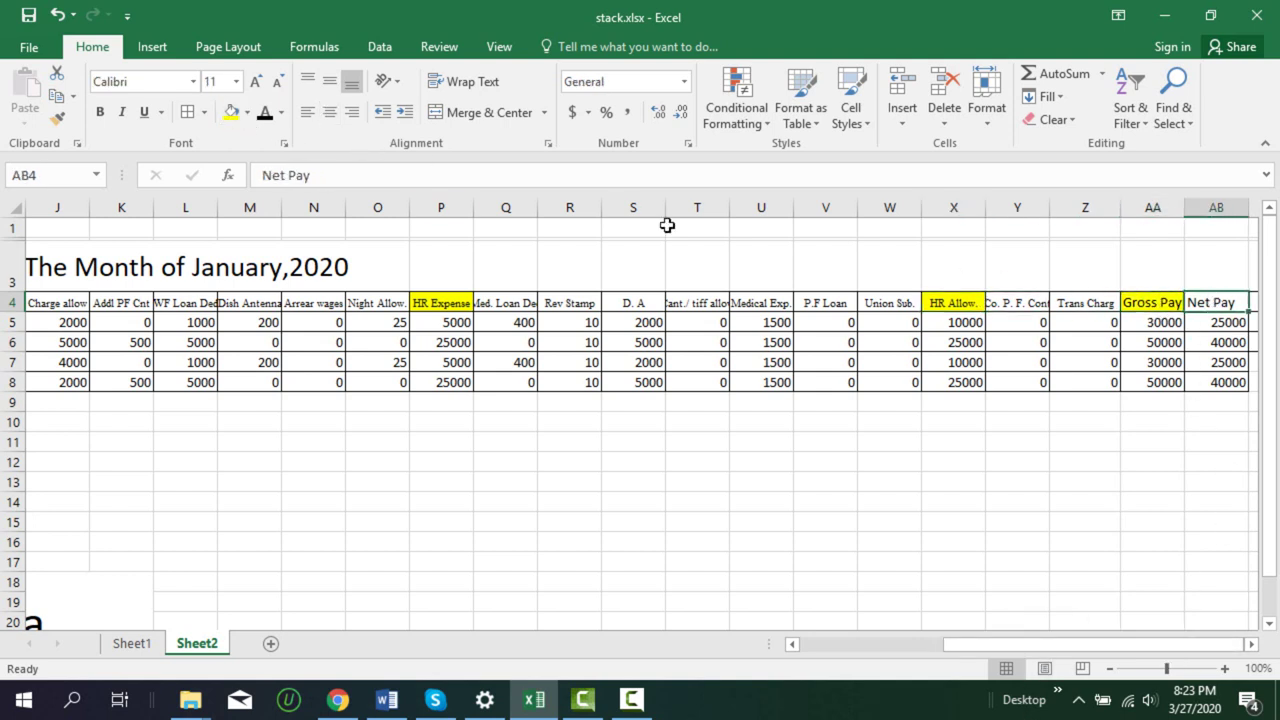
{"action": "left_click", "coordinate": [232, 112]}
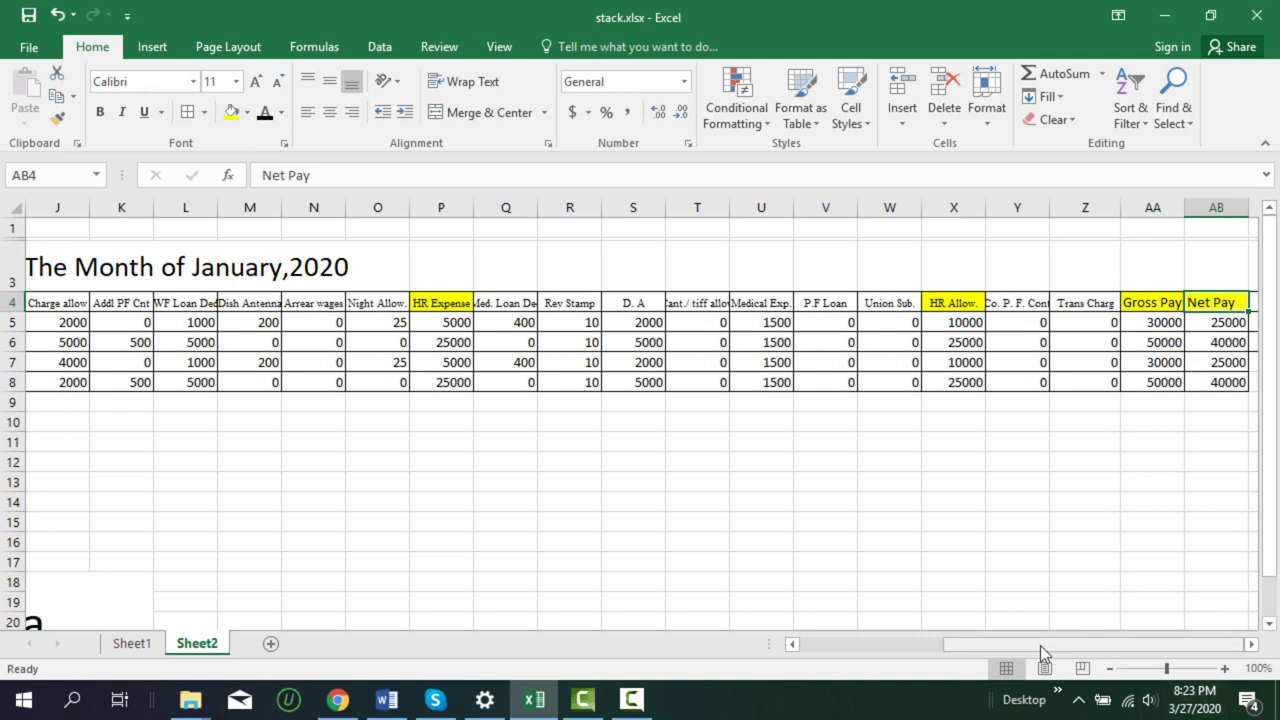
{"action": "left_click_drag", "start_coordinate": [1040, 645], "coordinate": [859, 657]}
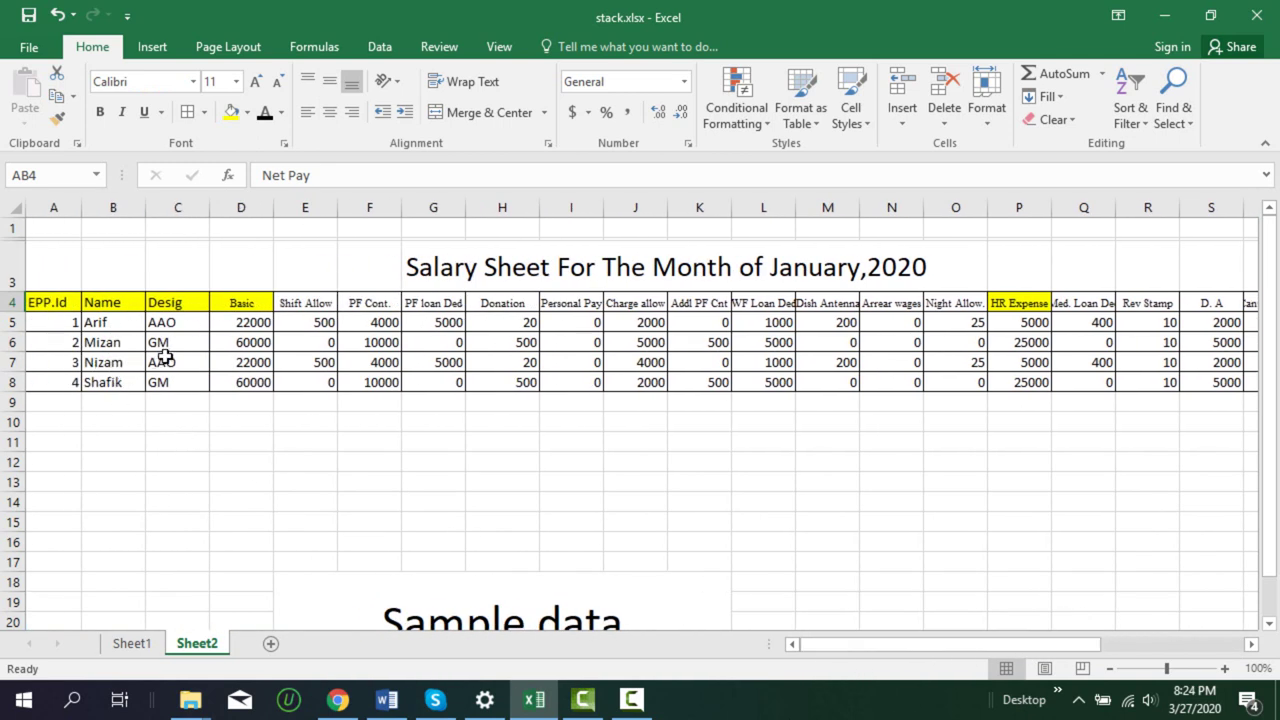
{"action": "left_click_drag", "start_coordinate": [844, 643], "coordinate": [988, 654]}
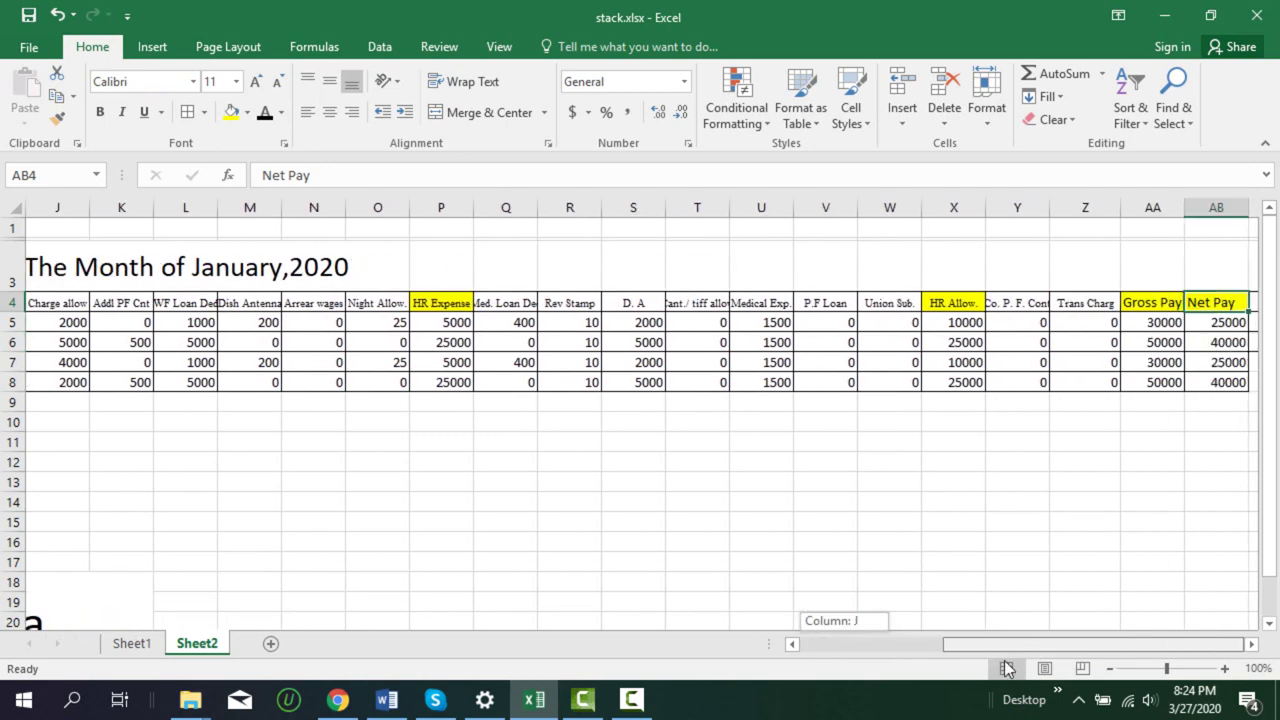
{"action": "left_click_drag", "start_coordinate": [1100, 644], "coordinate": [956, 644]}
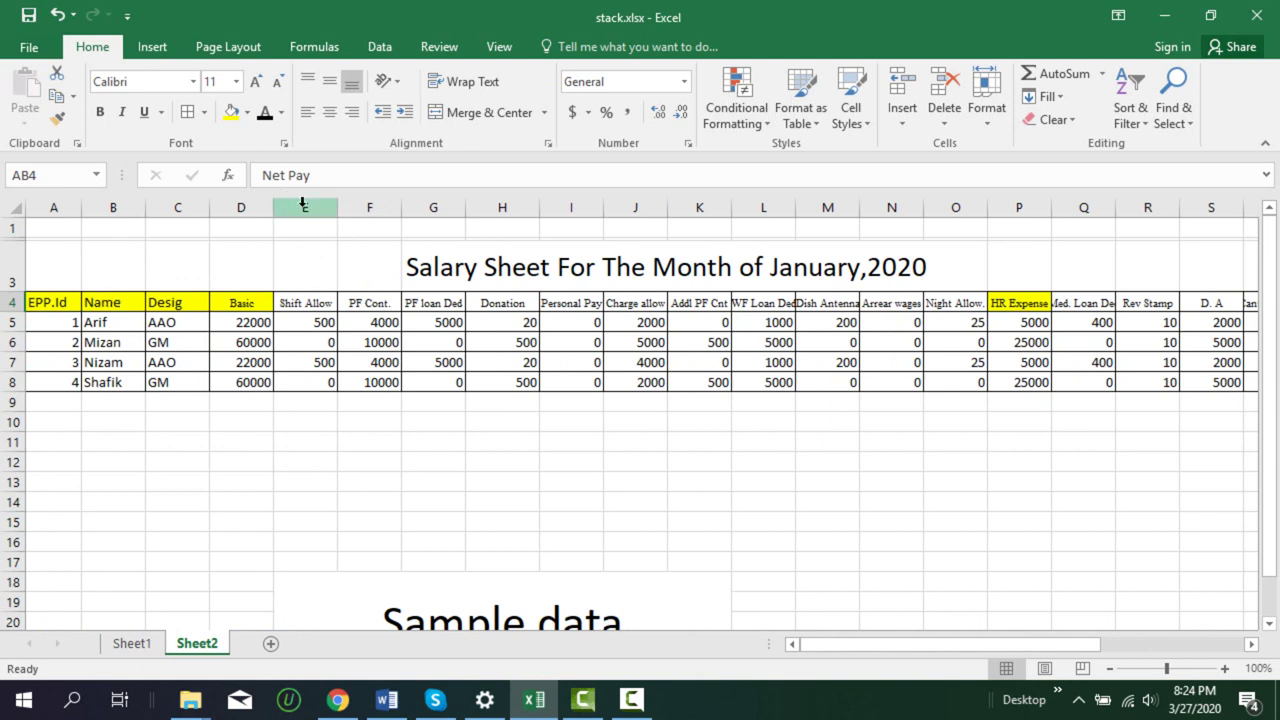
Delete the Shift Allow–Night Allow., Med. Loan–Union Sub., and Co. P. F. Cont/Trans Charg columns
{"action": "left_click_drag", "start_coordinate": [302, 207], "coordinate": [944, 251]}
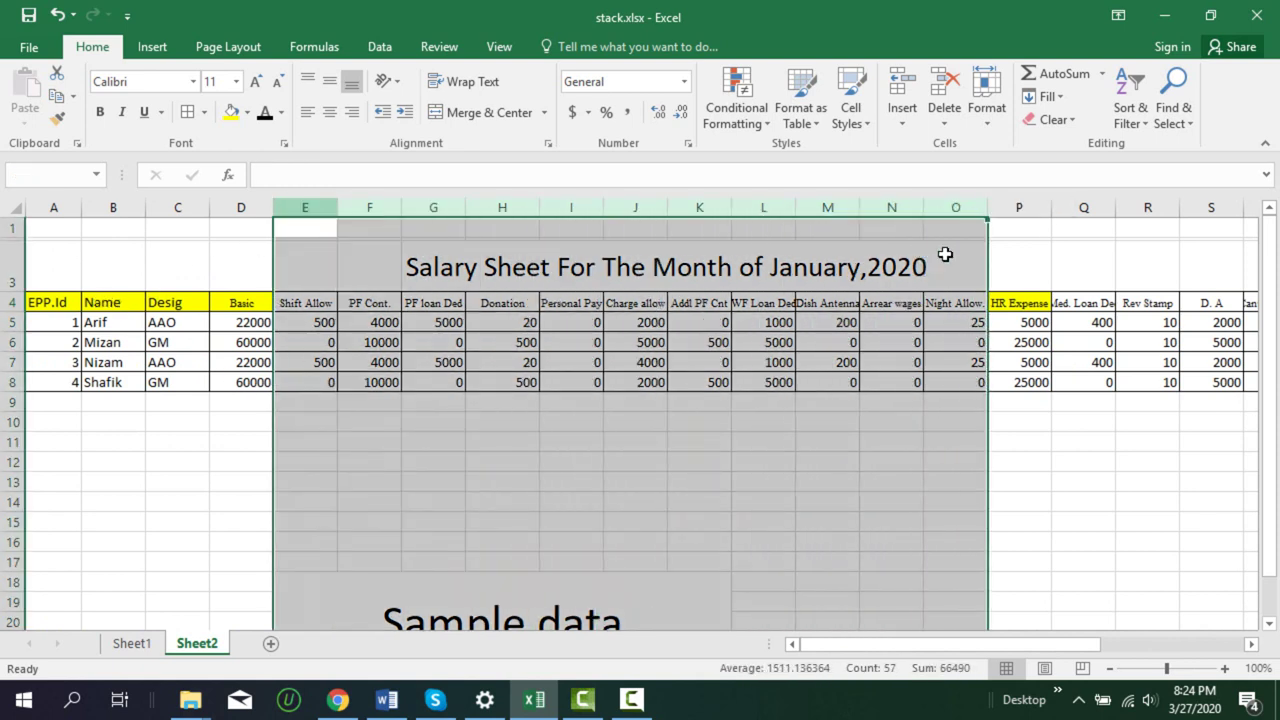
{"action": "right_click", "coordinate": [636, 212]}
{"action": "left_click", "coordinate": [697, 366]}
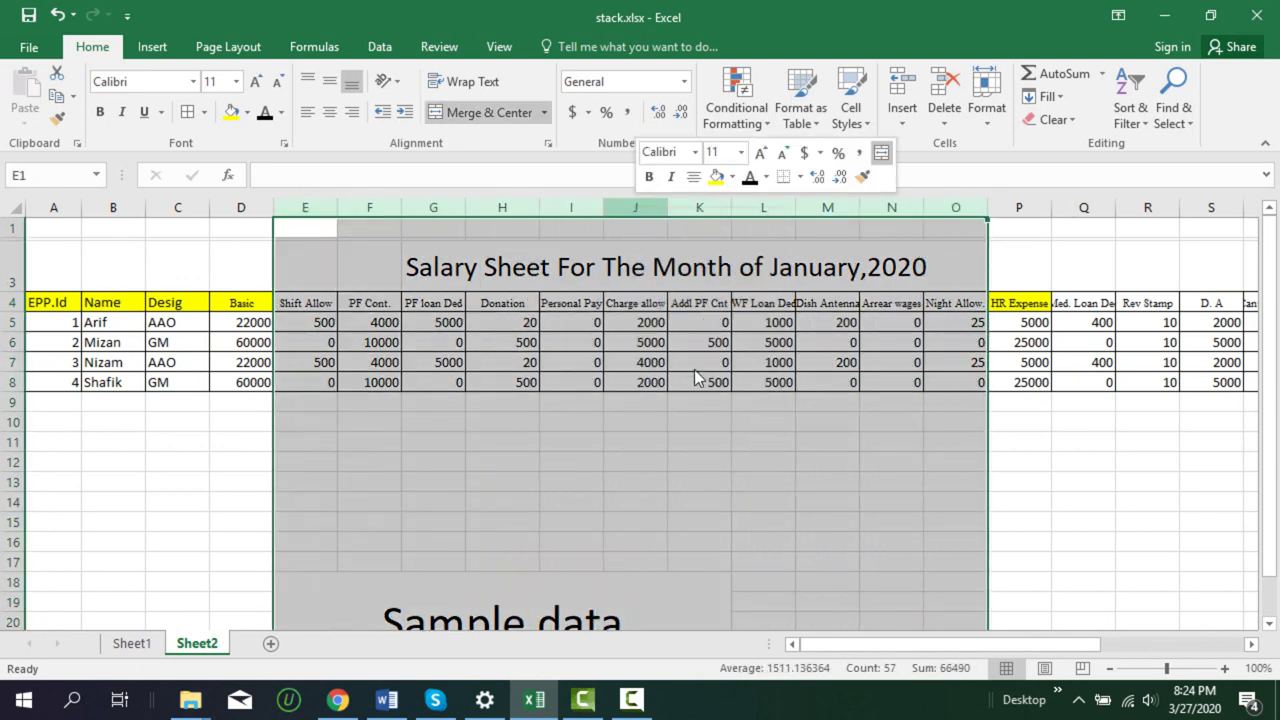
{"action": "left_click_drag", "start_coordinate": [361, 222], "coordinate": [750, 225]}
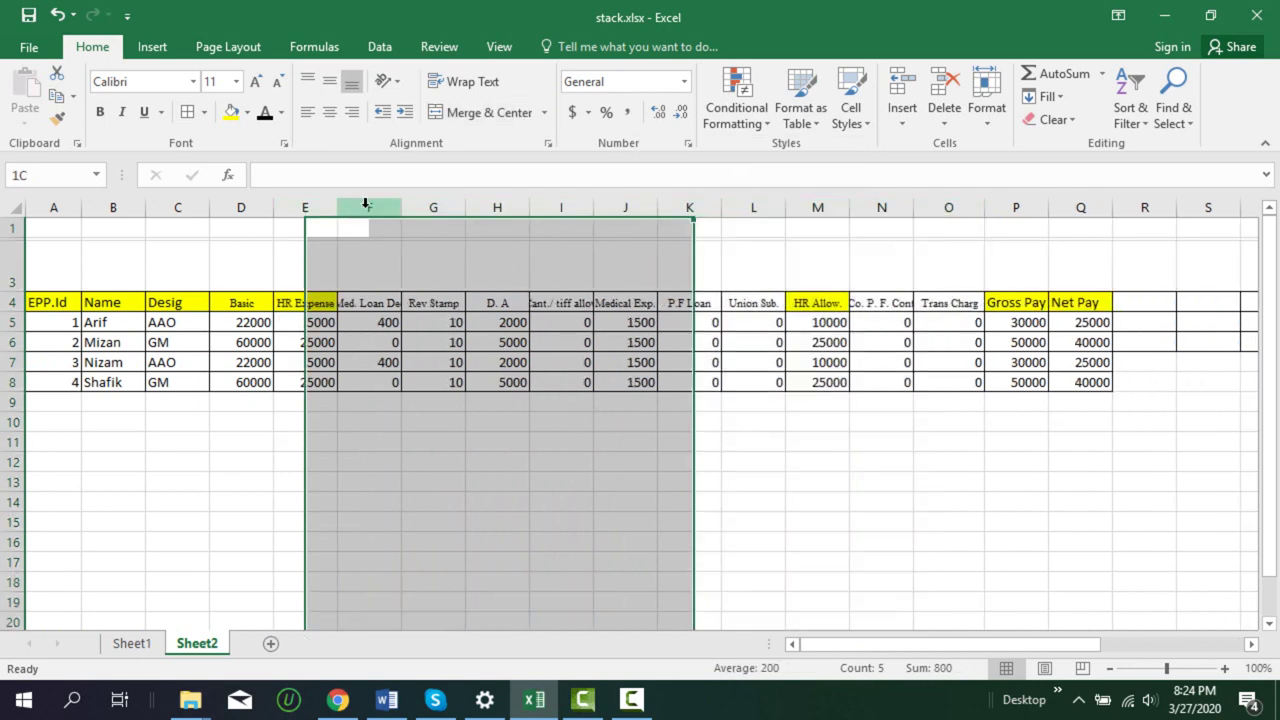
{"action": "right_click", "coordinate": [577, 222]}
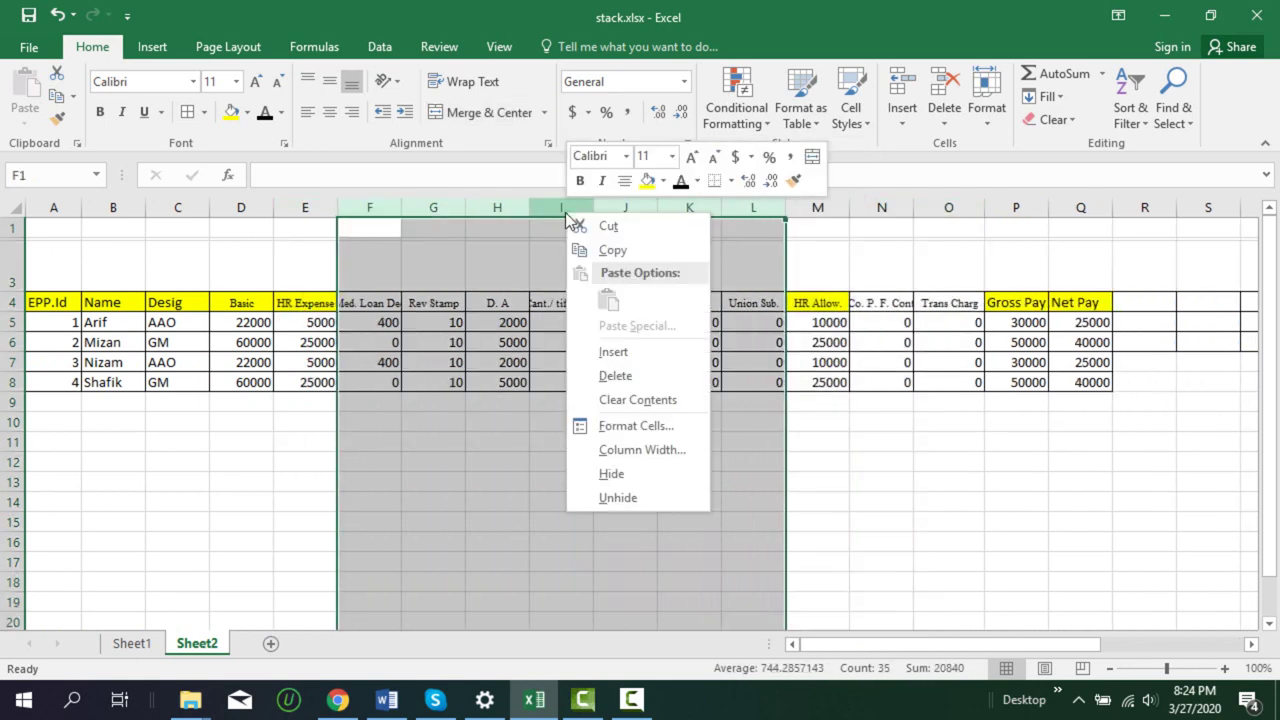
{"action": "left_click", "coordinate": [616, 374]}
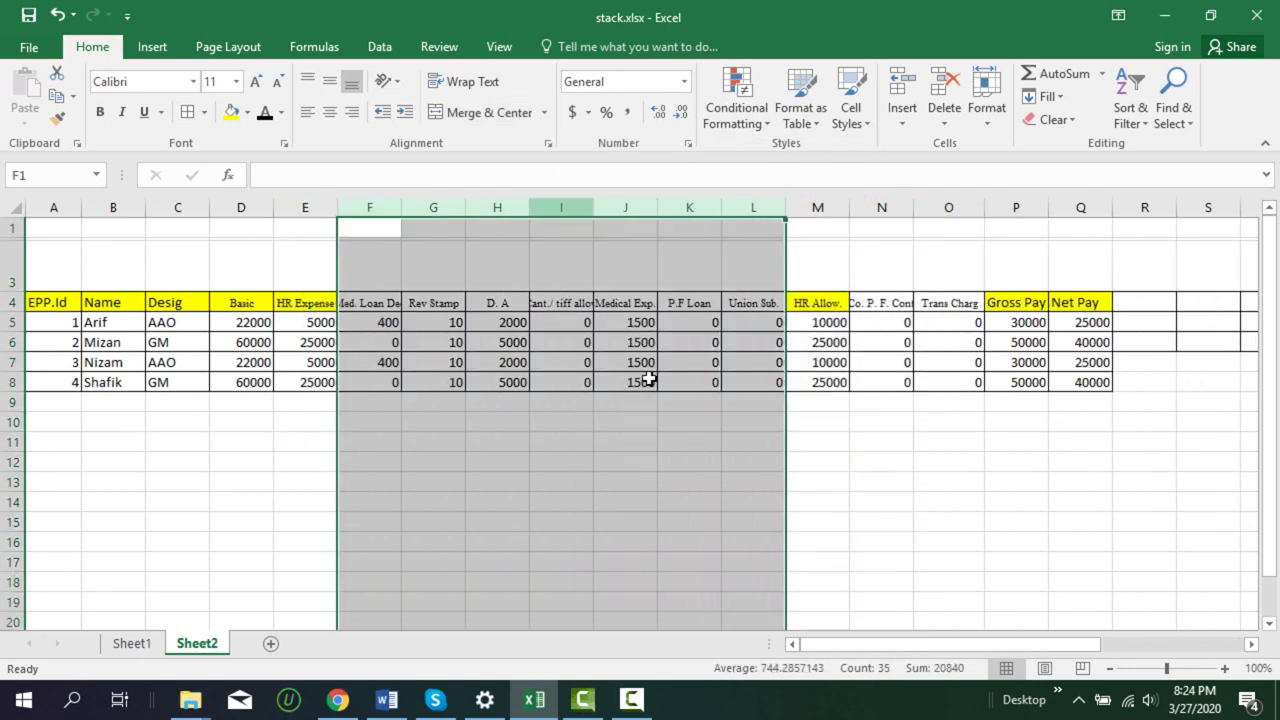
{"action": "left_click_drag", "start_coordinate": [430, 208], "coordinate": [495, 208]}
{"action": "right_click", "coordinate": [437, 205]}
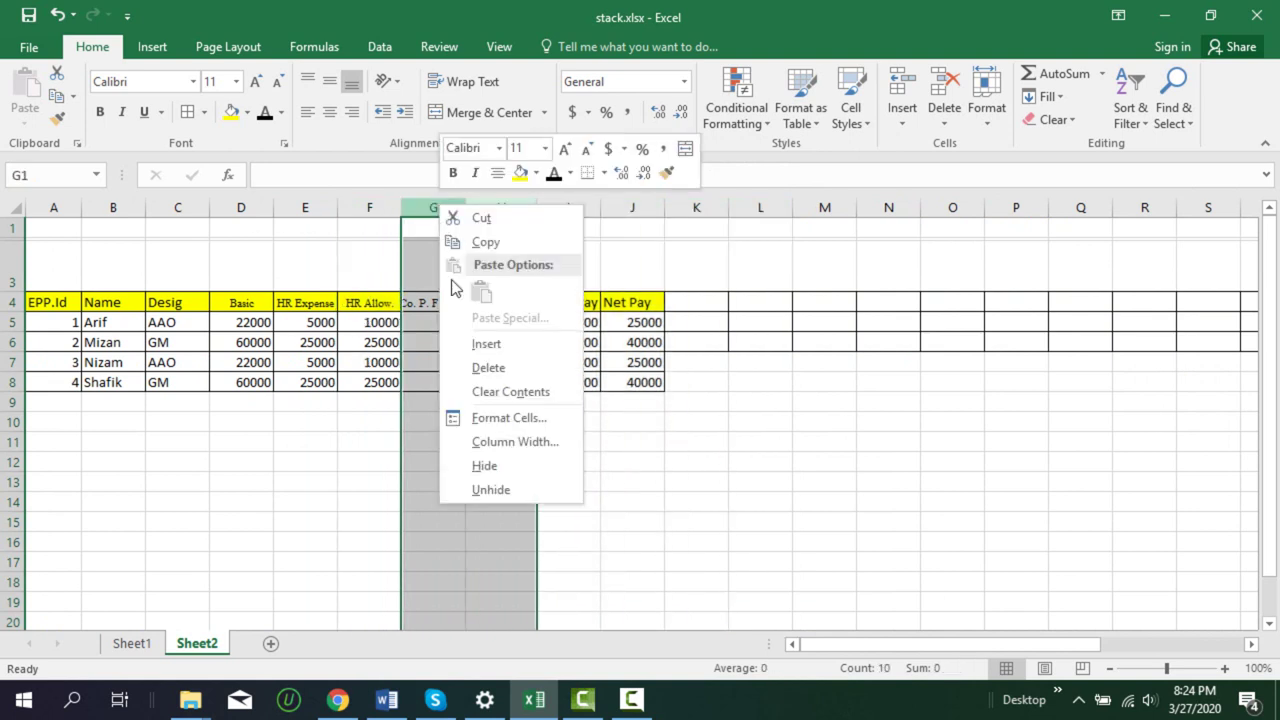
{"action": "left_click", "coordinate": [493, 368]}
{"action": "left_click", "coordinate": [630, 438]}
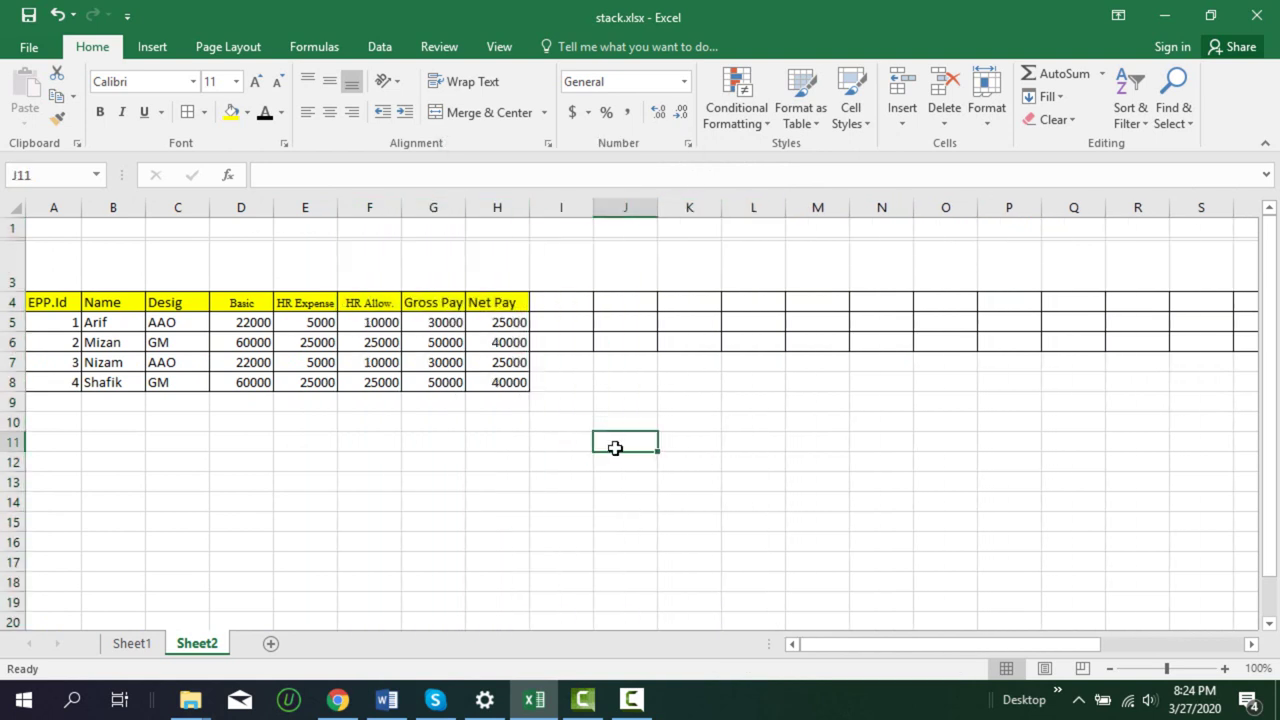
Remove all fill colour from Sheet2 with No Fill, then go to Sheet1's salary register
{"action": "key", "text": "ctrl+a"}
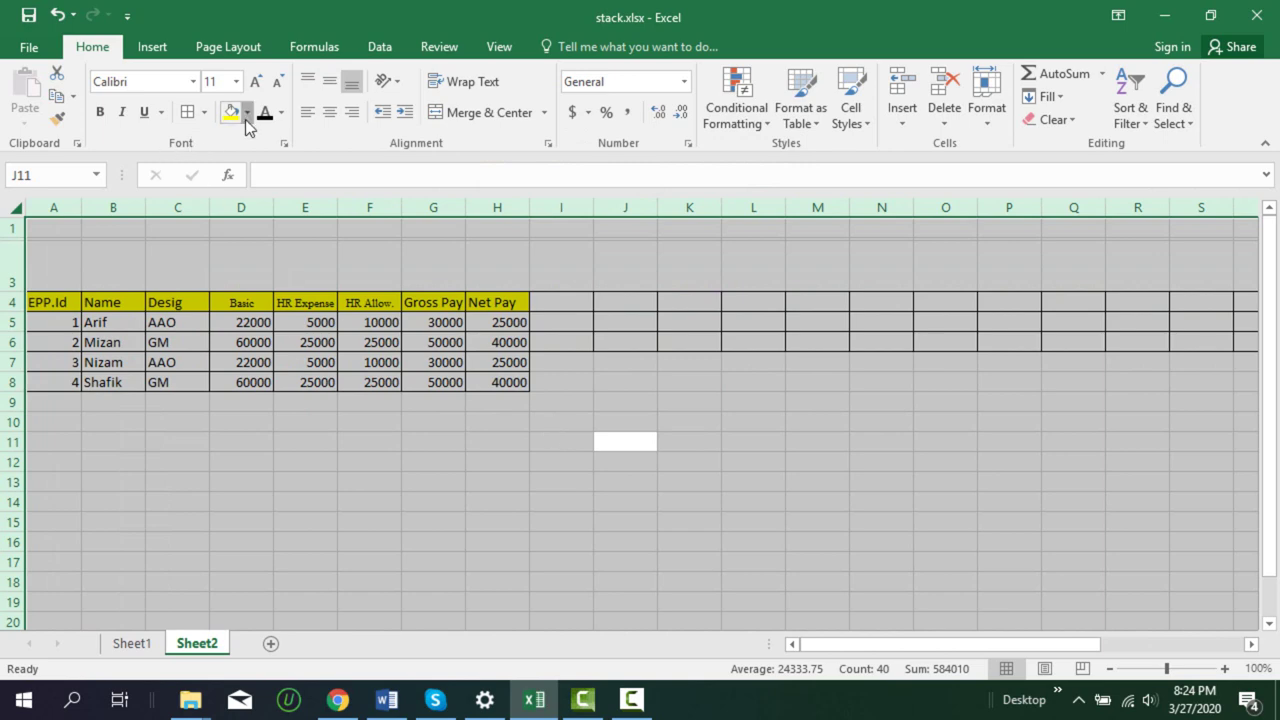
{"action": "left_click", "coordinate": [247, 112]}
{"action": "left_click", "coordinate": [270, 287]}
{"action": "left_click", "coordinate": [556, 505]}
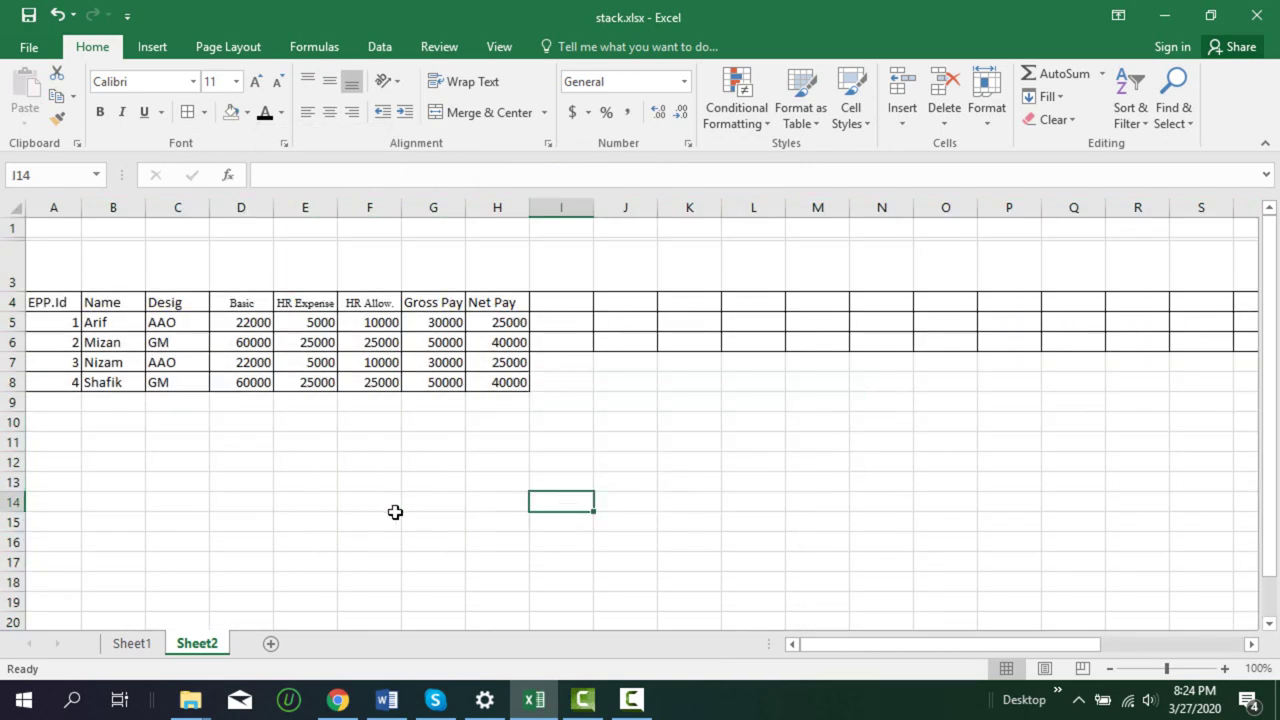
{"action": "scroll", "coordinate": [390, 520], "scroll_direction": "down", "scroll_amount": 2}
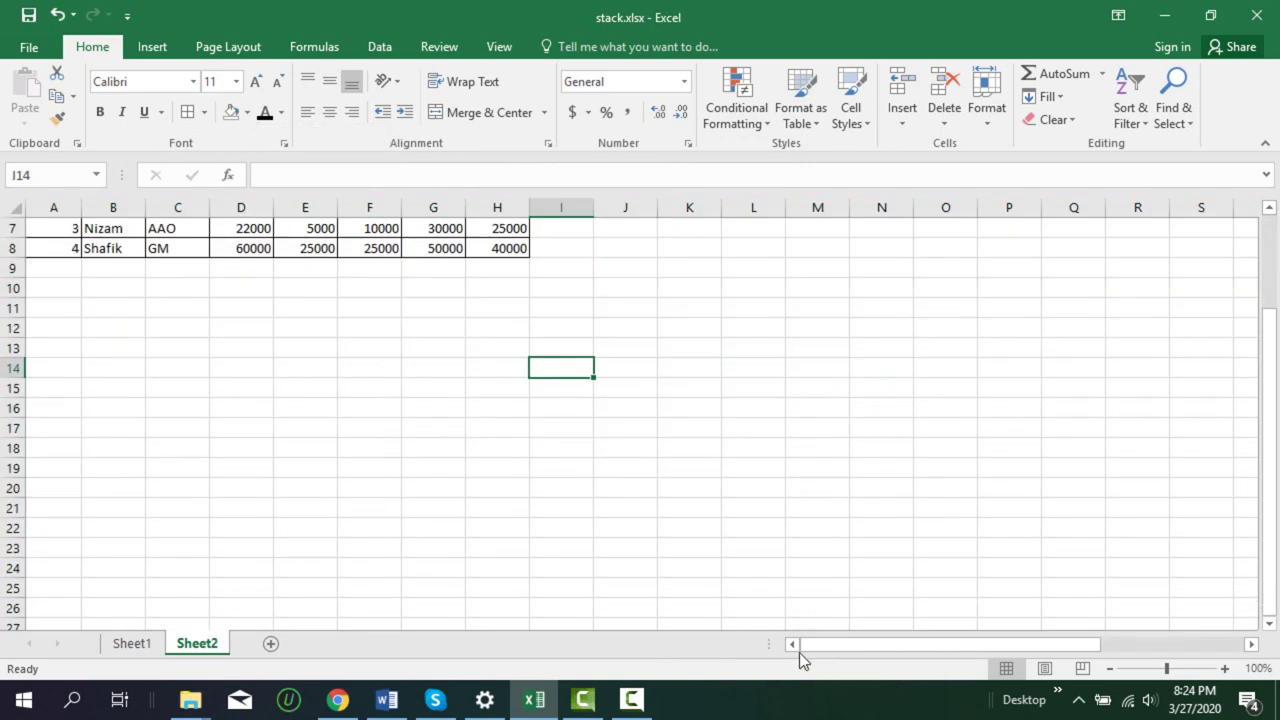
{"action": "scroll", "coordinate": [340, 472], "scroll_direction": "up", "scroll_amount": 2}
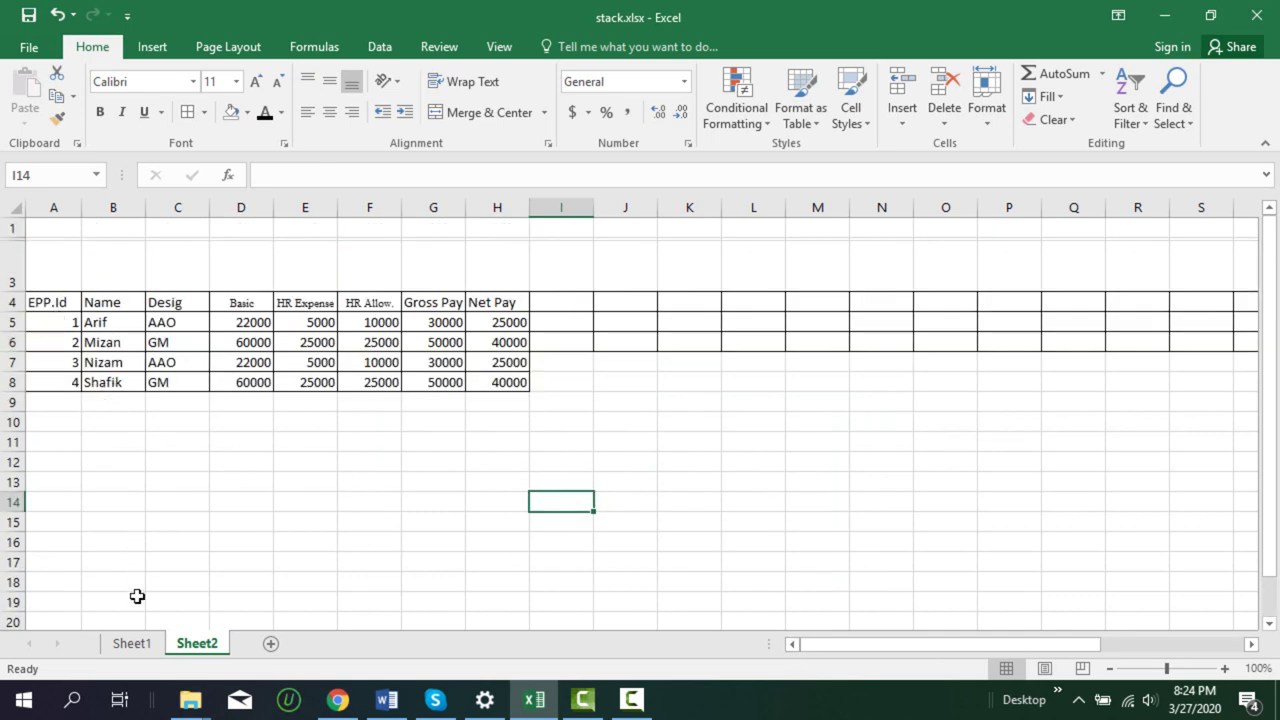
{"action": "left_click", "coordinate": [131, 645]}
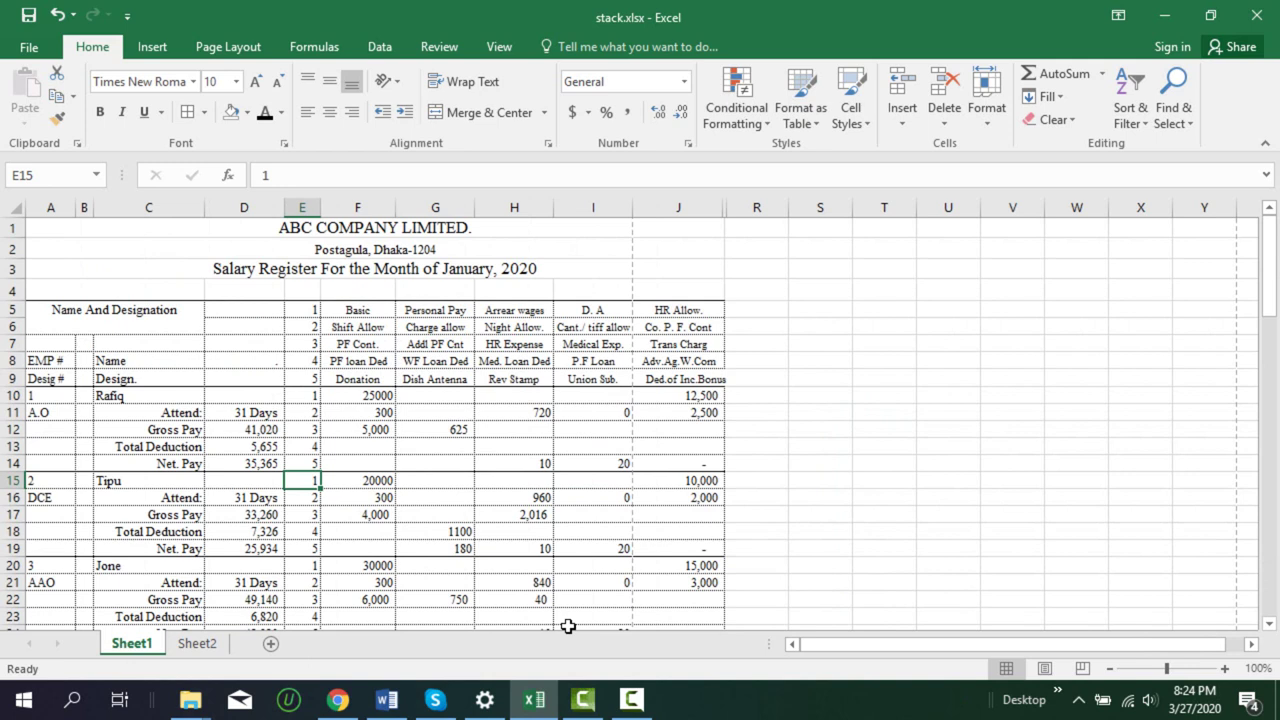
{"action": "left_click", "coordinate": [768, 320]}
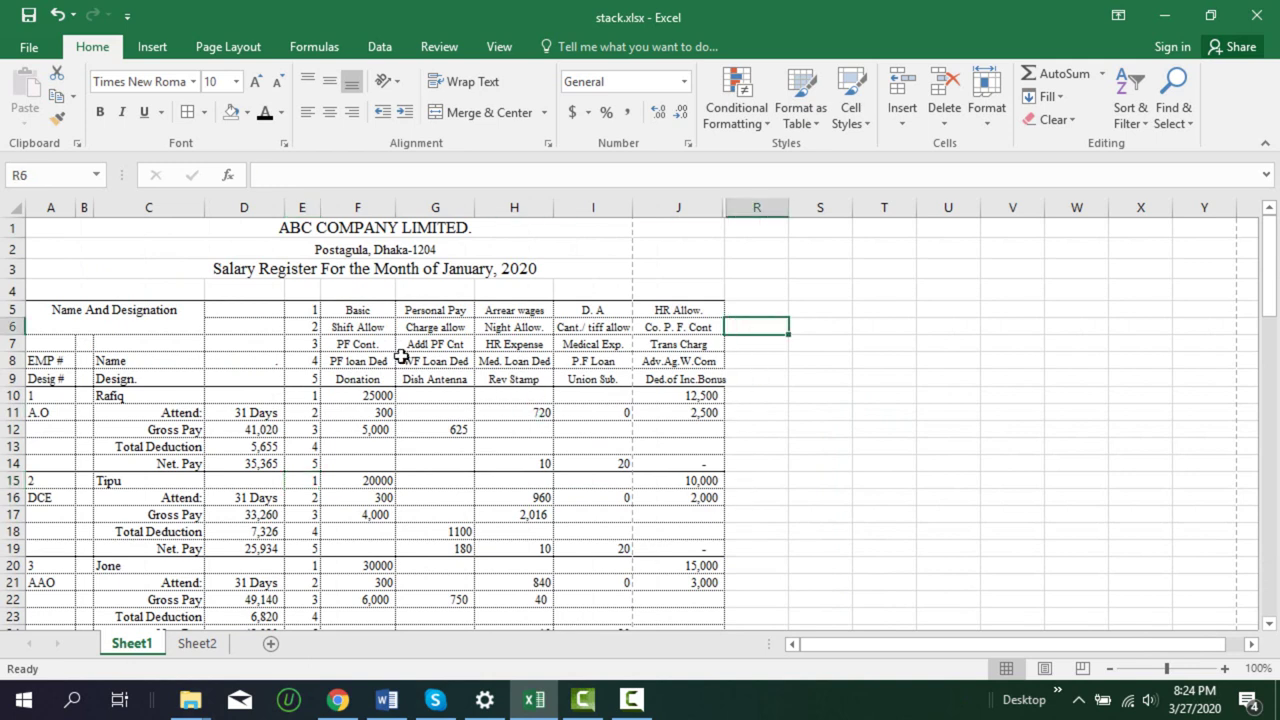
{"action": "left_click", "coordinate": [593, 207]}
{"action": "left_click", "coordinate": [357, 207]}
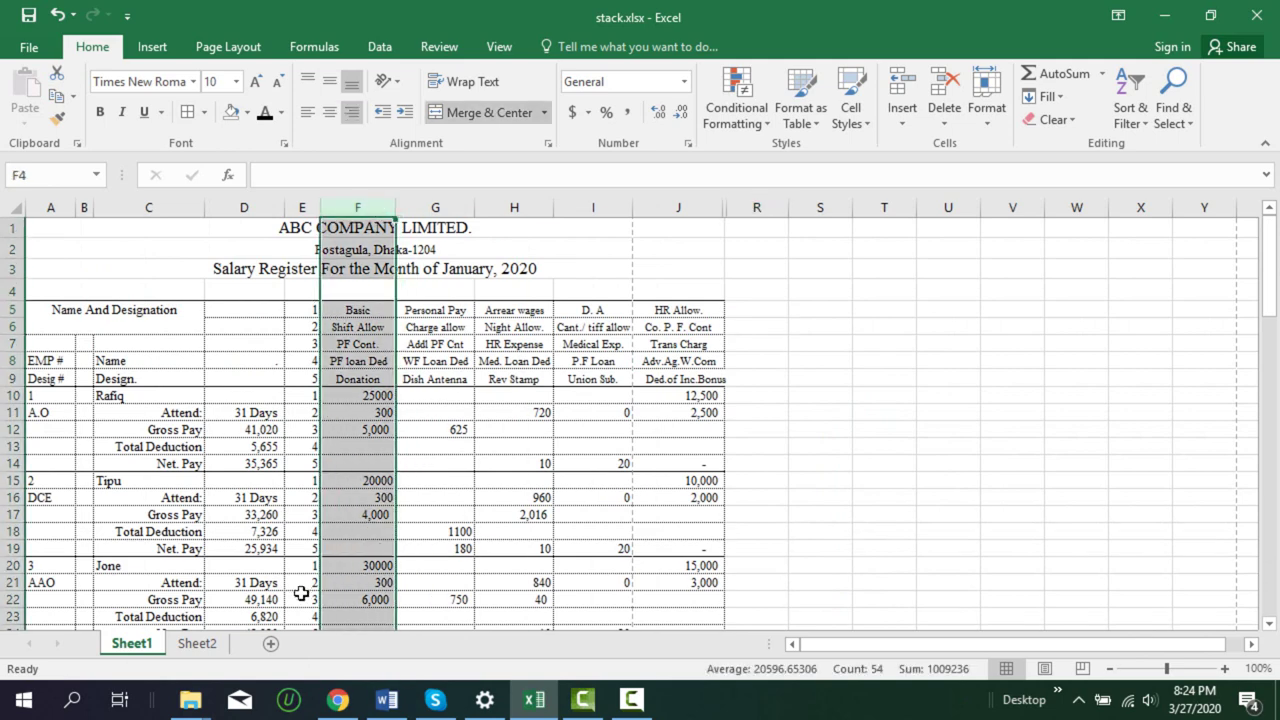
{"action": "left_click", "coordinate": [431, 205]}
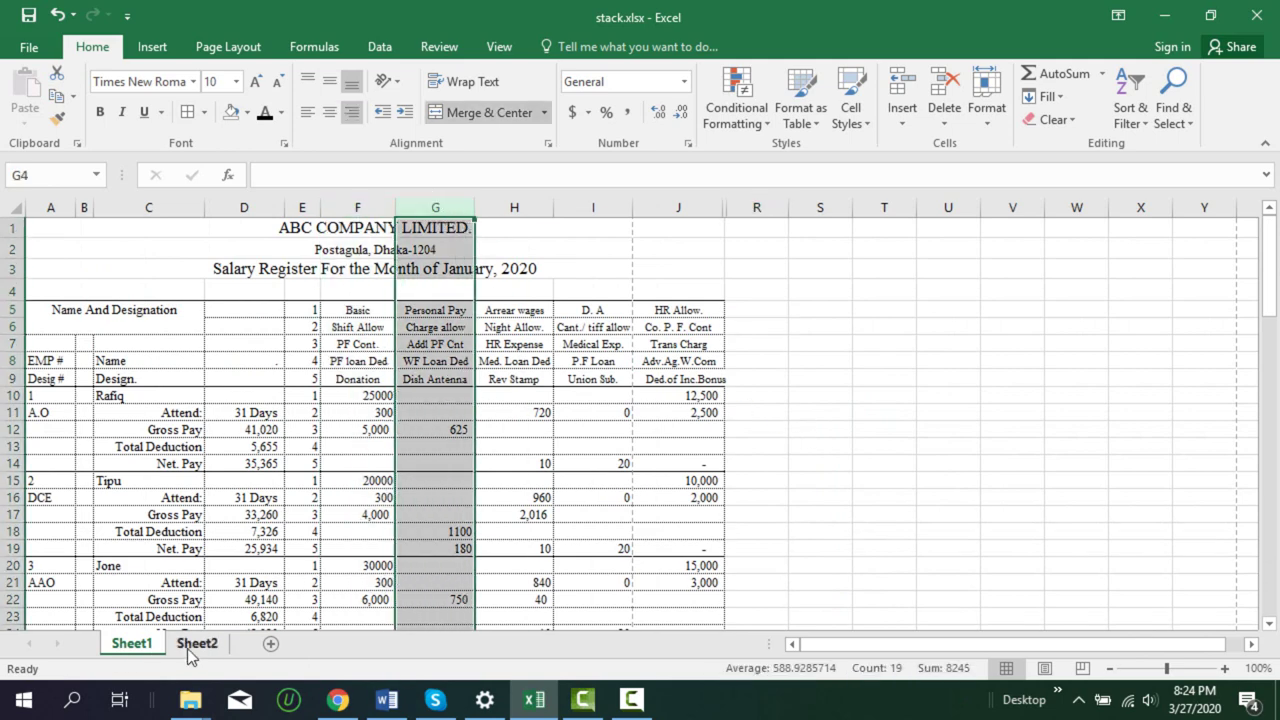
{"action": "scroll", "coordinate": [142, 464], "scroll_direction": "down", "scroll_amount": 2}
{"action": "scroll", "coordinate": [142, 464], "scroll_direction": "down", "scroll_amount": 7}
{"action": "scroll", "coordinate": [140, 466], "scroll_direction": "down", "scroll_amount": 5}
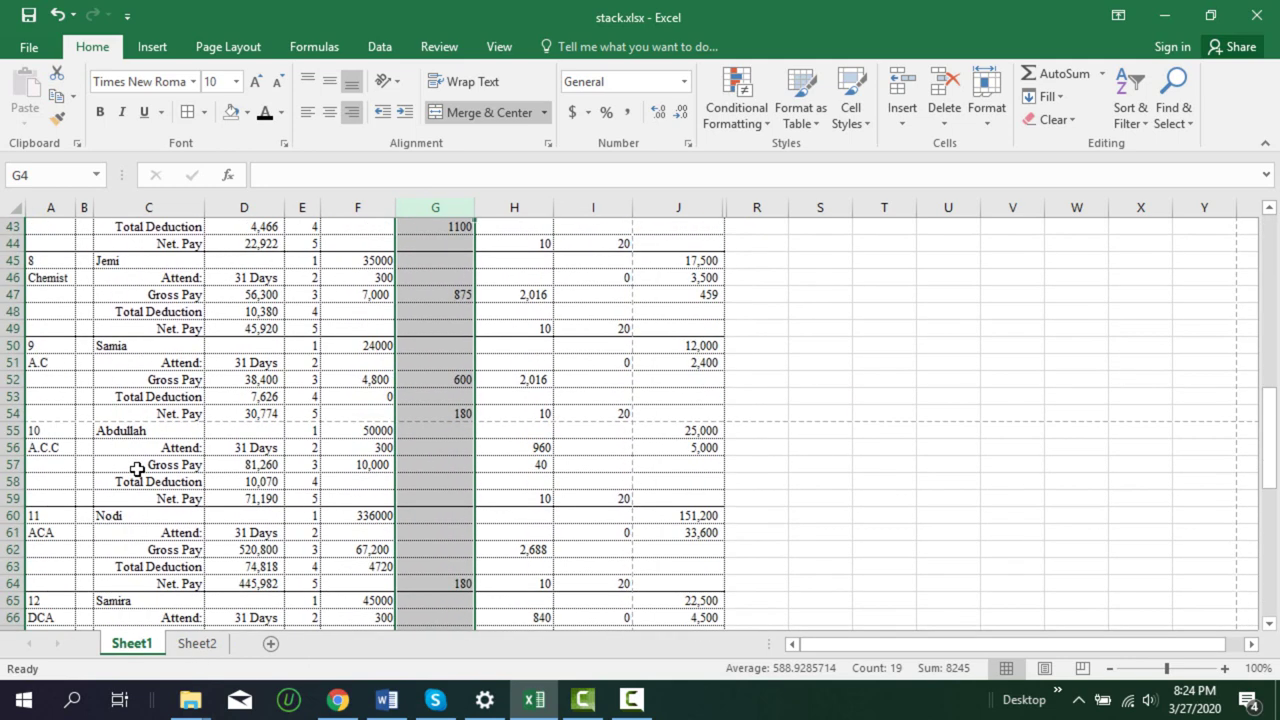
{"action": "scroll", "coordinate": [136, 470], "scroll_direction": "down", "scroll_amount": 4}
{"action": "scroll", "coordinate": [134, 471], "scroll_direction": "down", "scroll_amount": 3}
{"action": "scroll", "coordinate": [134, 471], "scroll_direction": "down", "scroll_amount": 6}
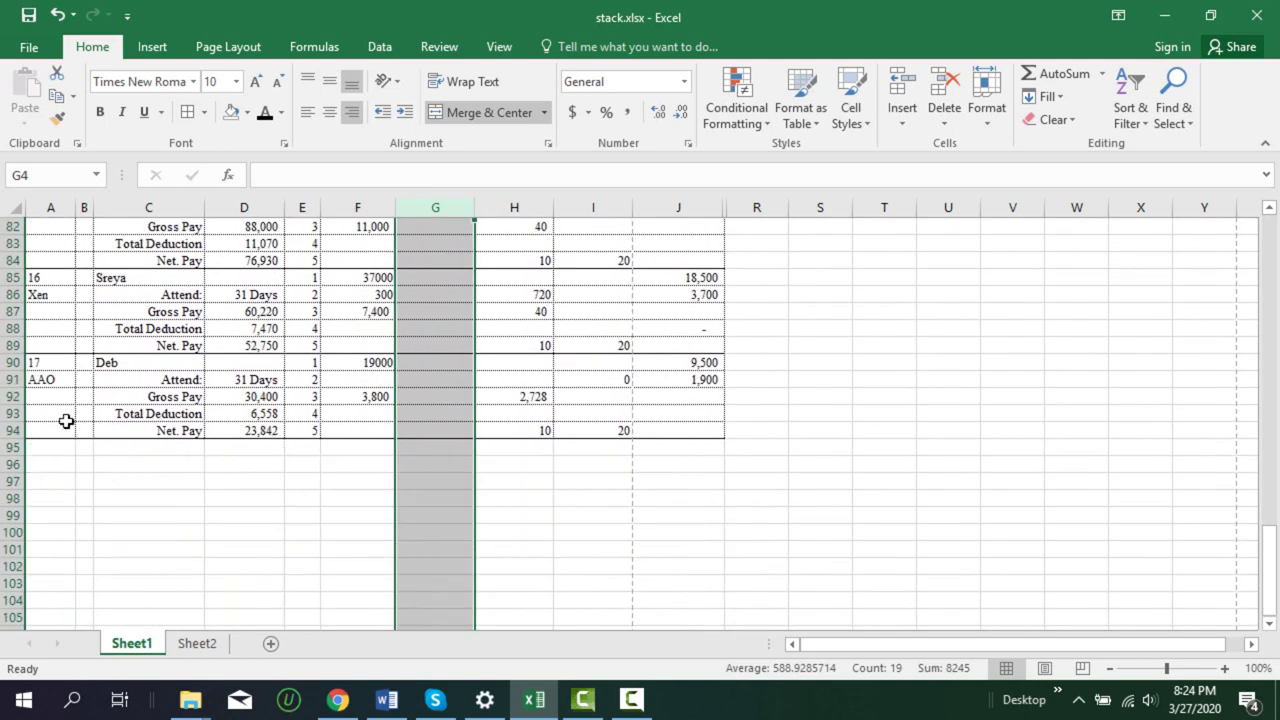
{"action": "left_click", "coordinate": [46, 363]}
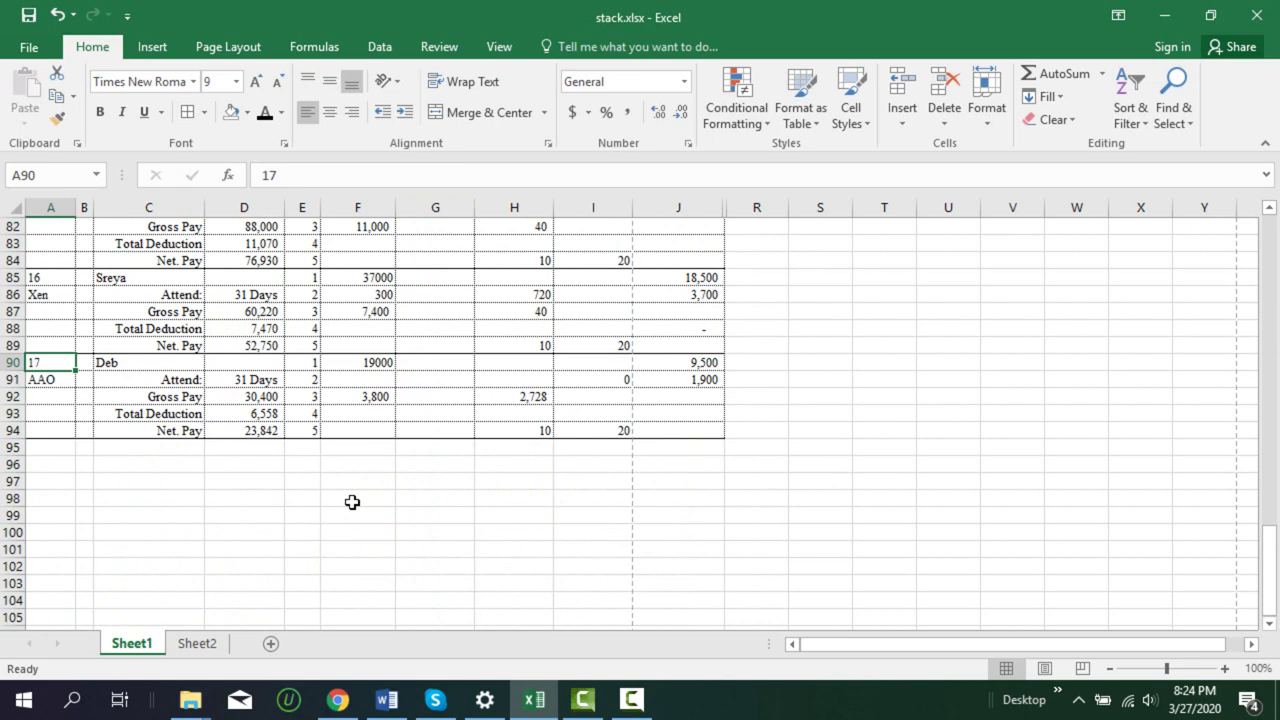
{"action": "scroll", "coordinate": [352, 502], "scroll_direction": "up", "scroll_amount": 4}
{"action": "scroll", "coordinate": [352, 502], "scroll_direction": "up", "scroll_amount": 4}
{"action": "scroll", "coordinate": [352, 502], "scroll_direction": "up", "scroll_amount": 4}
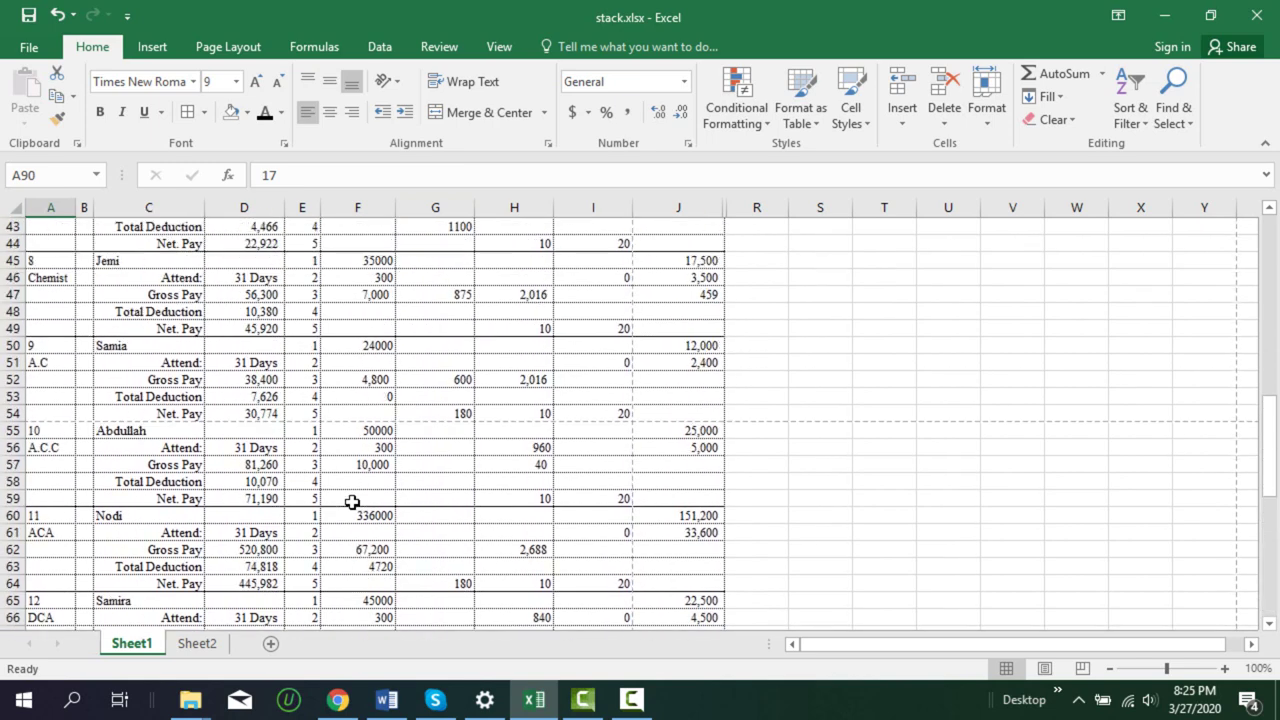
{"action": "scroll", "coordinate": [352, 502], "scroll_direction": "up", "scroll_amount": 5}
{"action": "scroll", "coordinate": [352, 502], "scroll_direction": "up", "scroll_amount": 4}
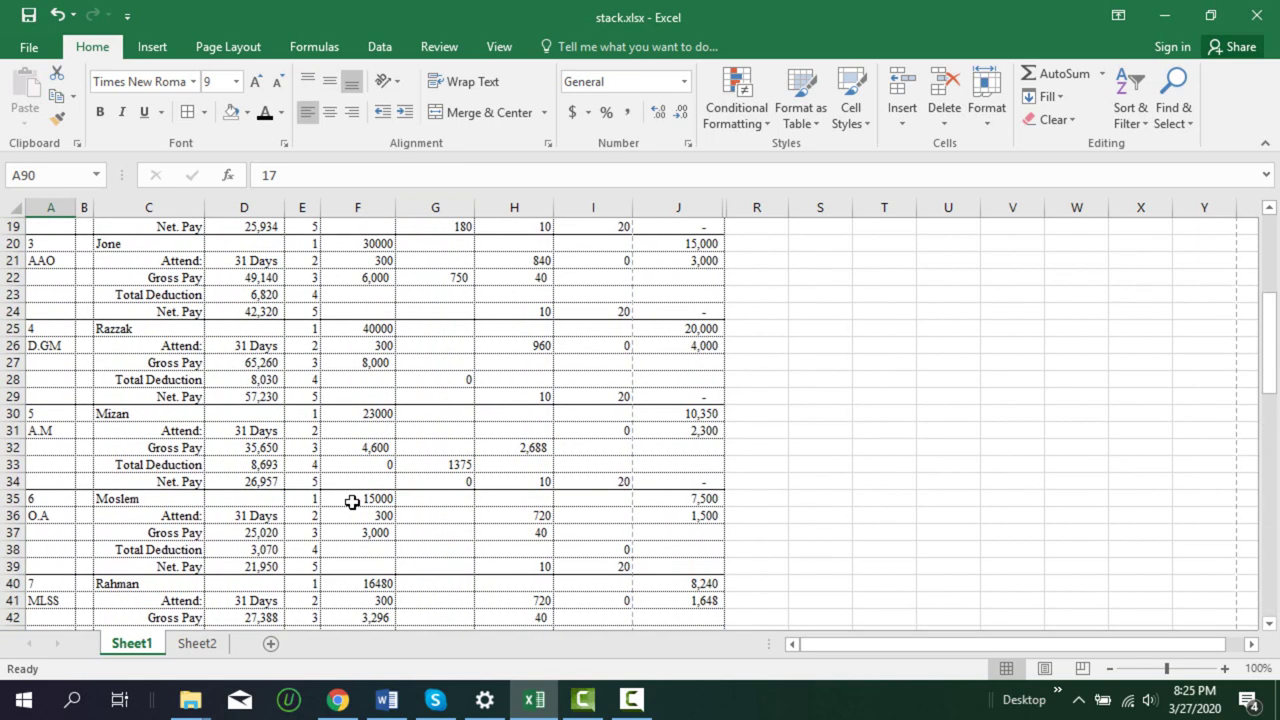
{"action": "scroll", "coordinate": [352, 502], "scroll_direction": "up", "scroll_amount": 4}
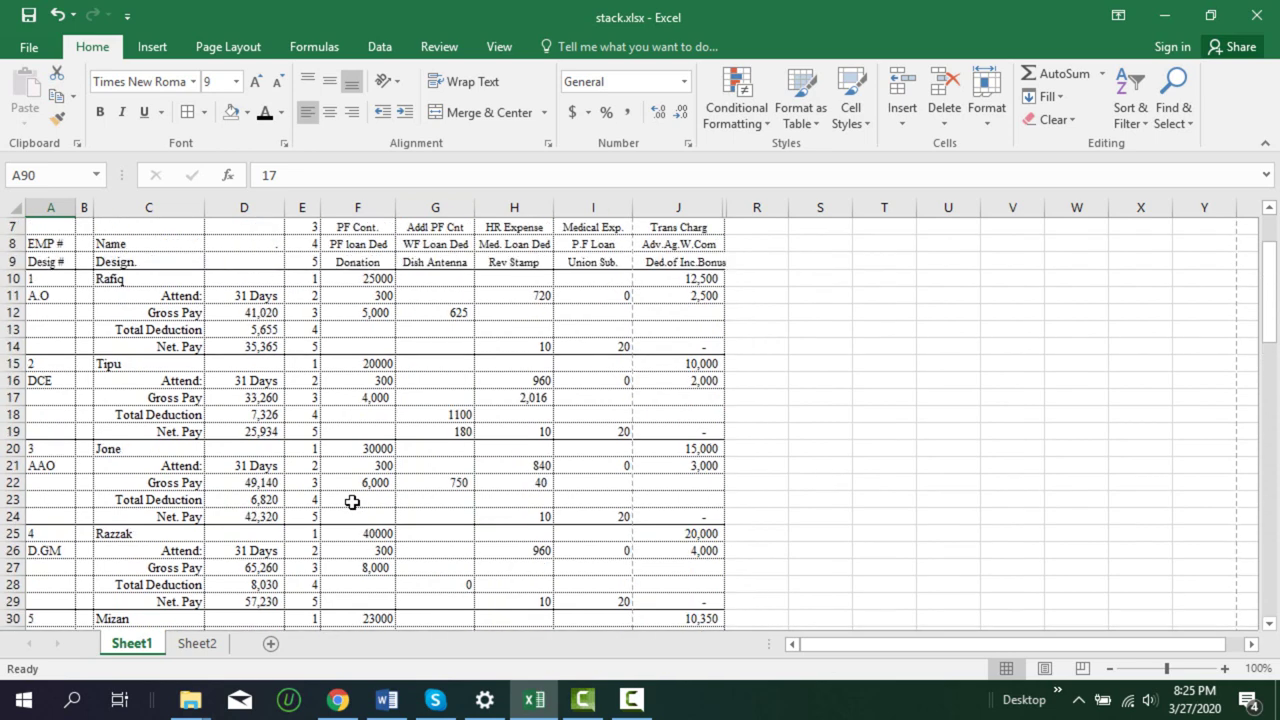
{"action": "scroll", "coordinate": [352, 502], "scroll_direction": "up", "scroll_amount": 2}
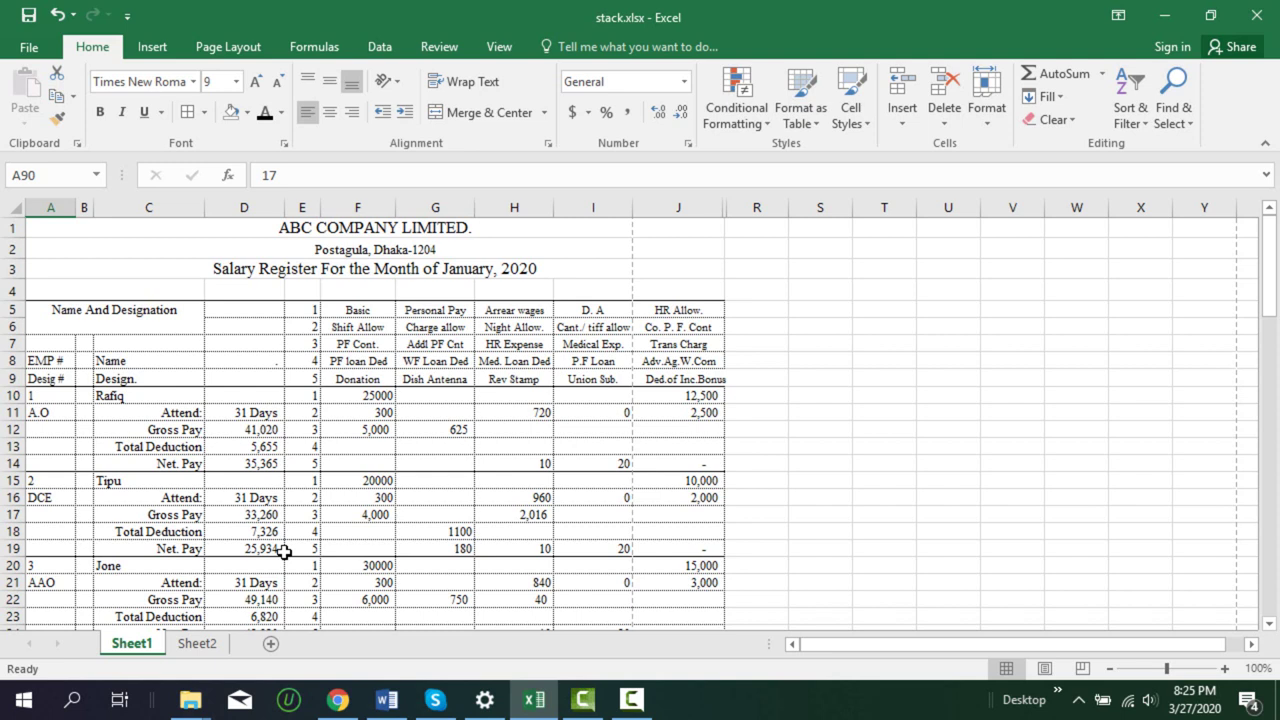
Fill the ID cell A10, name cell C10 and designation cell A11 orange
{"action": "left_click", "coordinate": [57, 399]}
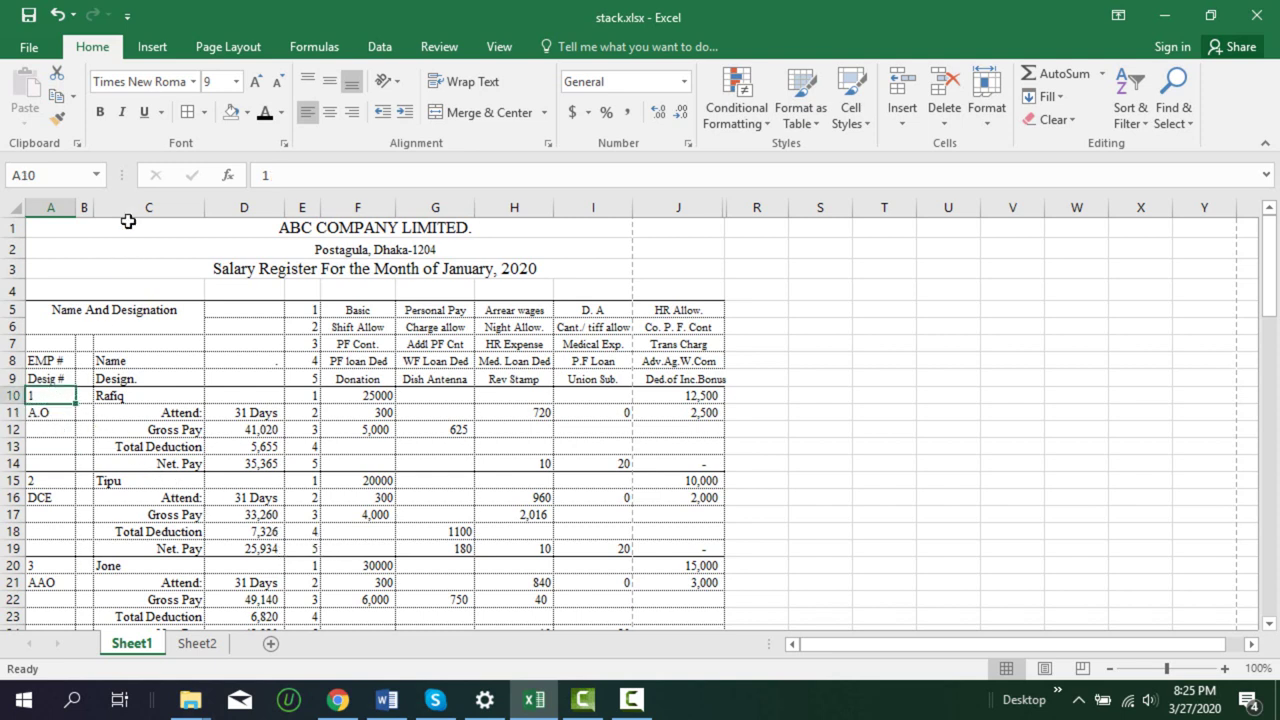
{"action": "left_click", "coordinate": [248, 114]}
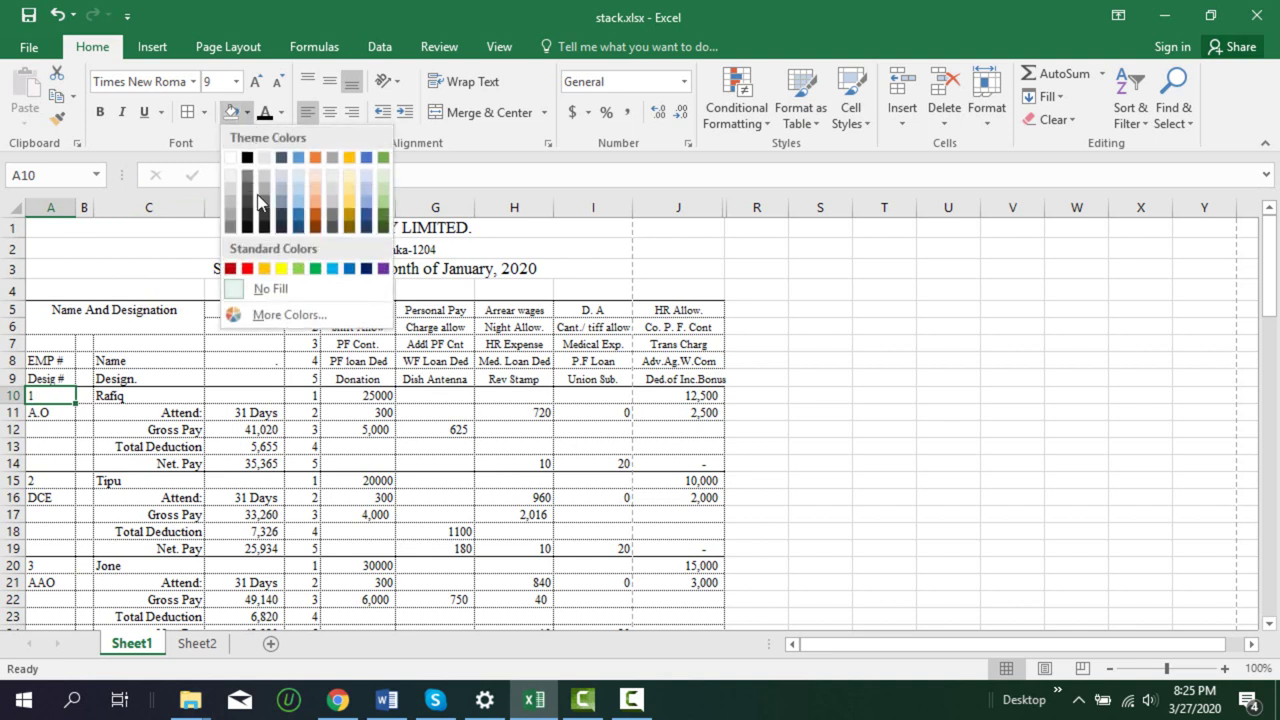
{"action": "left_click", "coordinate": [264, 268]}
{"action": "left_click", "coordinate": [42, 415]}
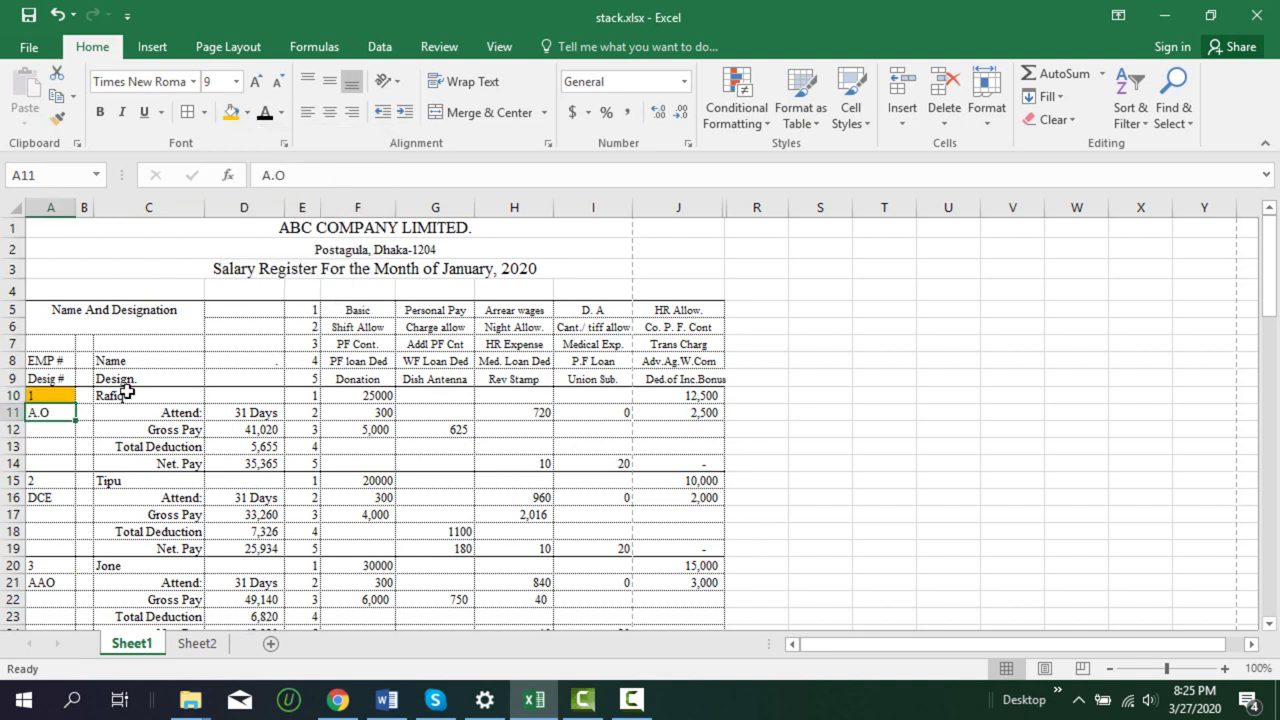
{"action": "left_click", "coordinate": [126, 395]}
{"action": "left_click", "coordinate": [237, 122]}
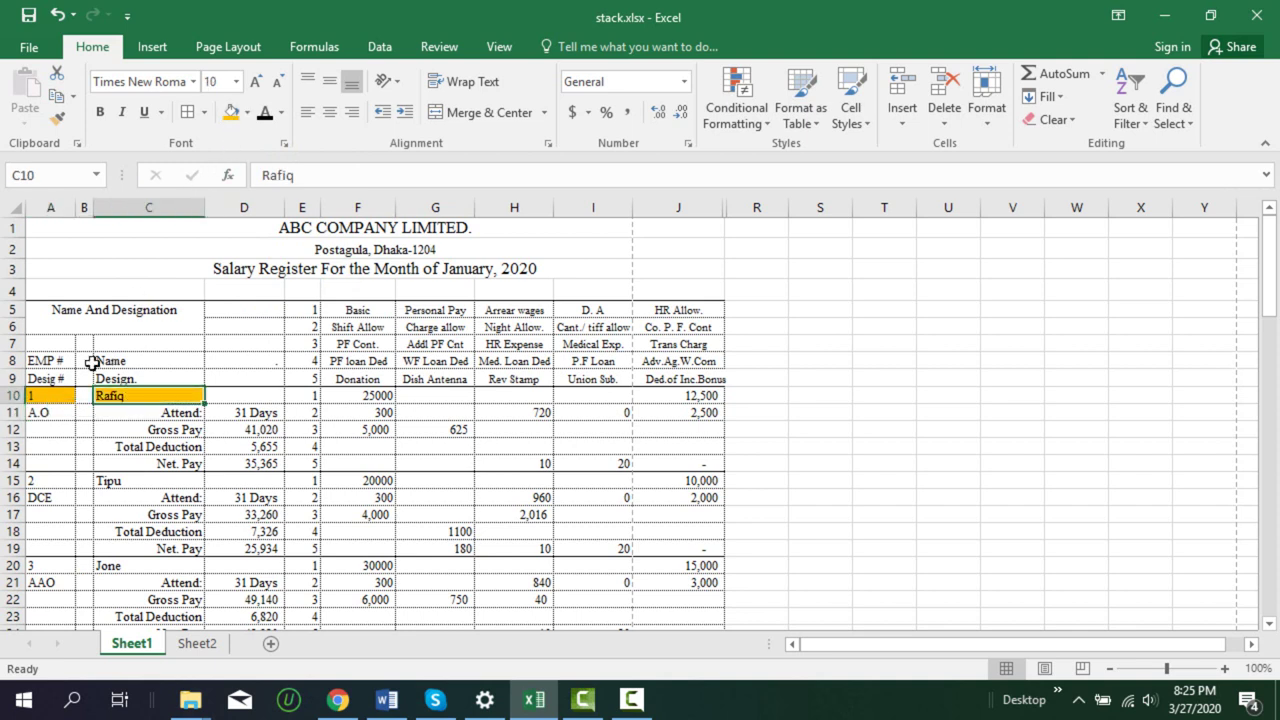
{"action": "left_click", "coordinate": [47, 416]}
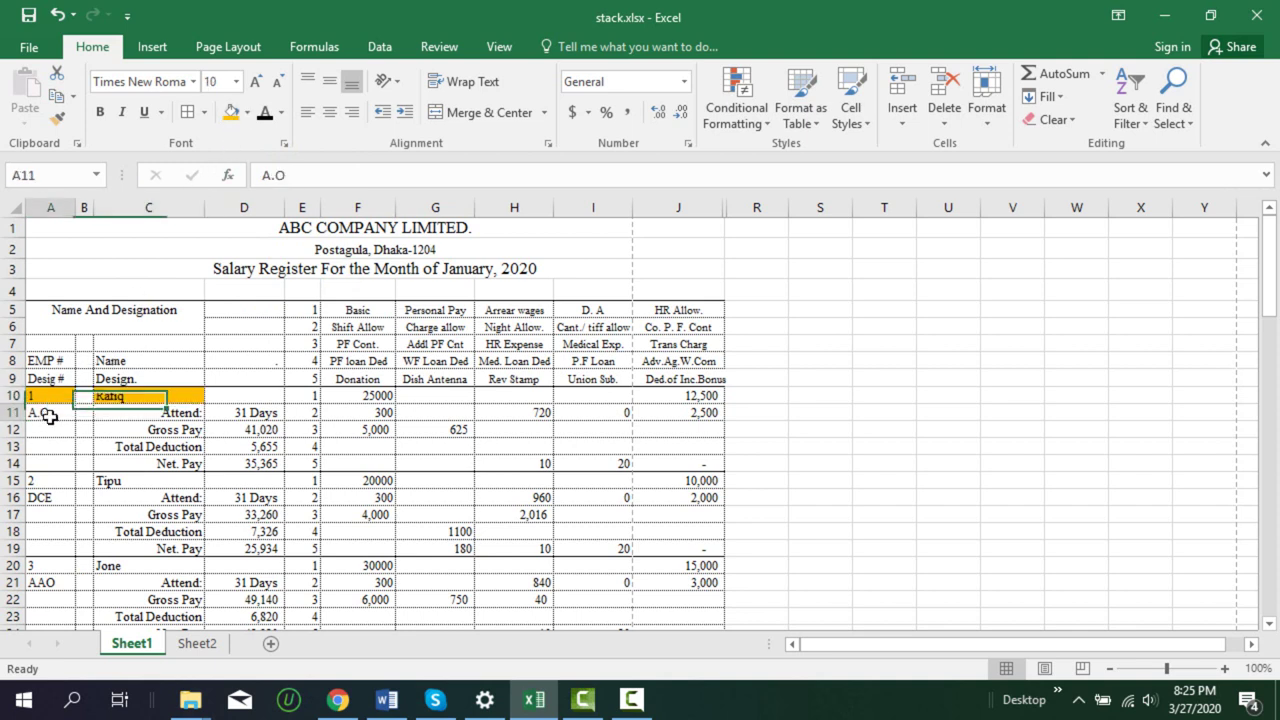
{"action": "left_click", "coordinate": [233, 124]}
Fill the Basic F10, HR Allow. J10, Gross Pay D12 and Net Pay D14 cells orange
{"action": "left_click", "coordinate": [372, 400]}
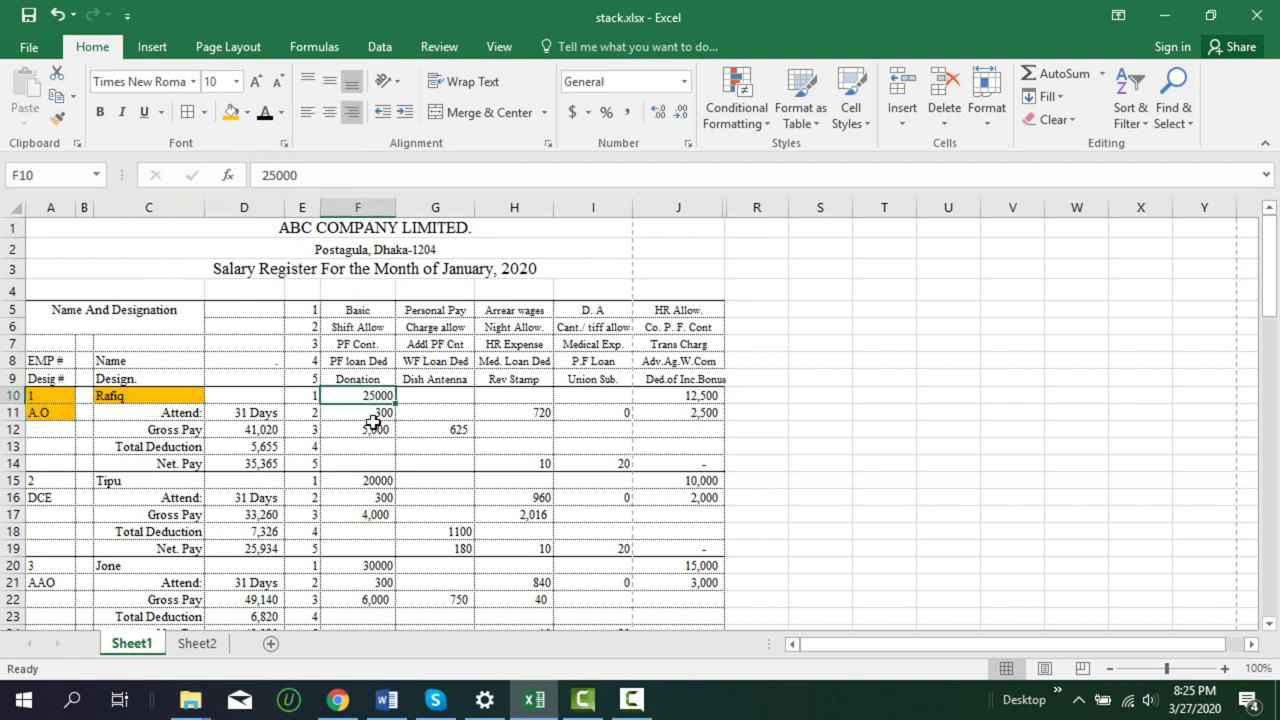
{"action": "left_click", "coordinate": [233, 116]}
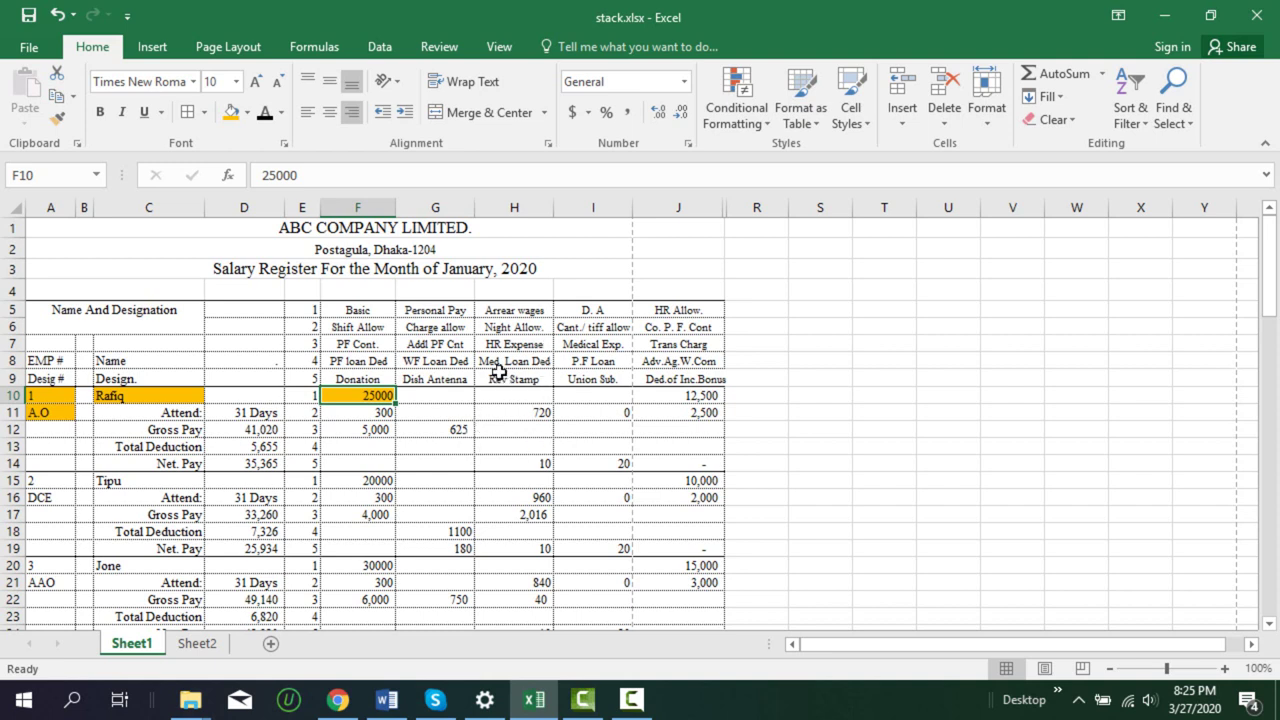
{"action": "left_click", "coordinate": [715, 397]}
{"action": "left_click", "coordinate": [228, 120]}
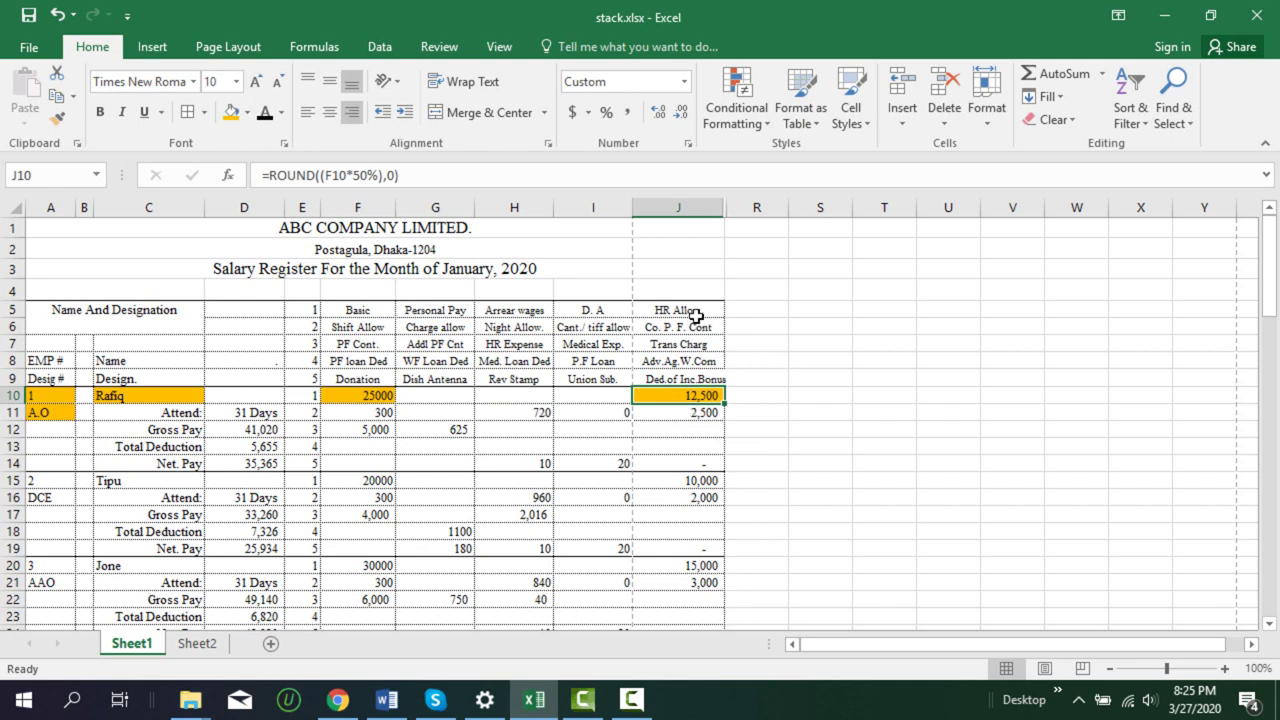
{"action": "left_click", "coordinate": [265, 430]}
{"action": "left_click", "coordinate": [231, 112]}
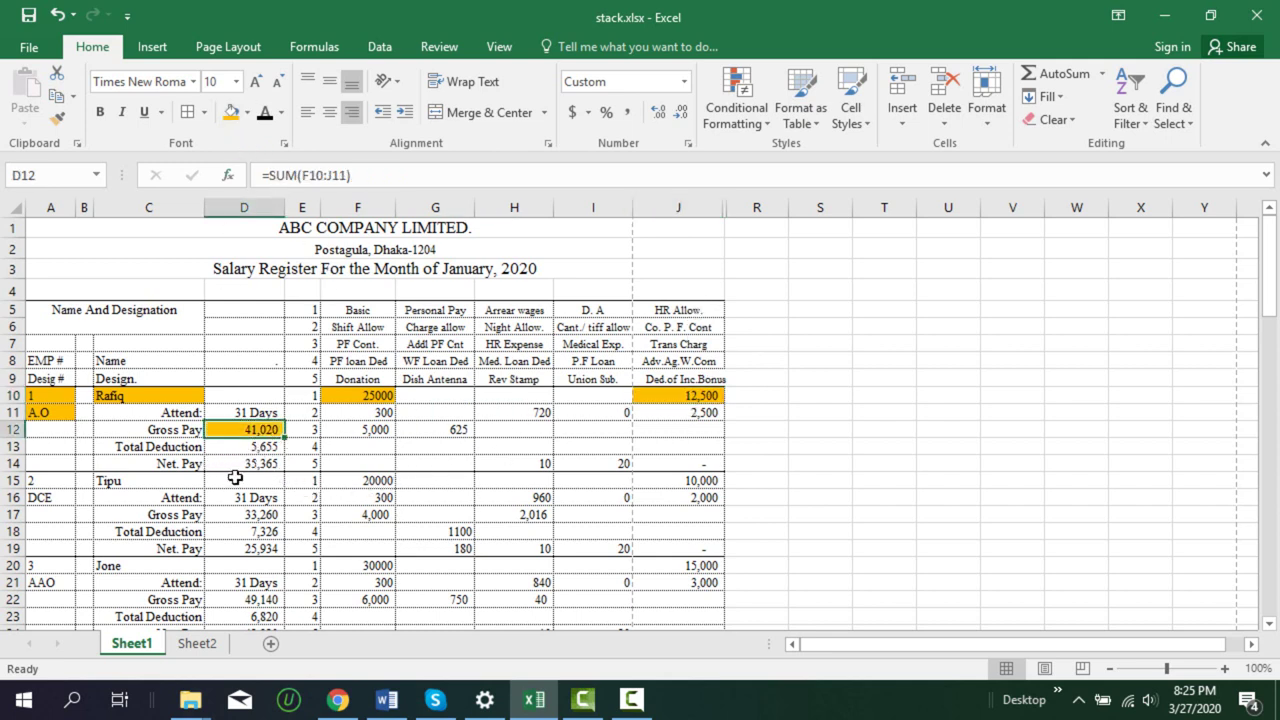
{"action": "left_click", "coordinate": [255, 463]}
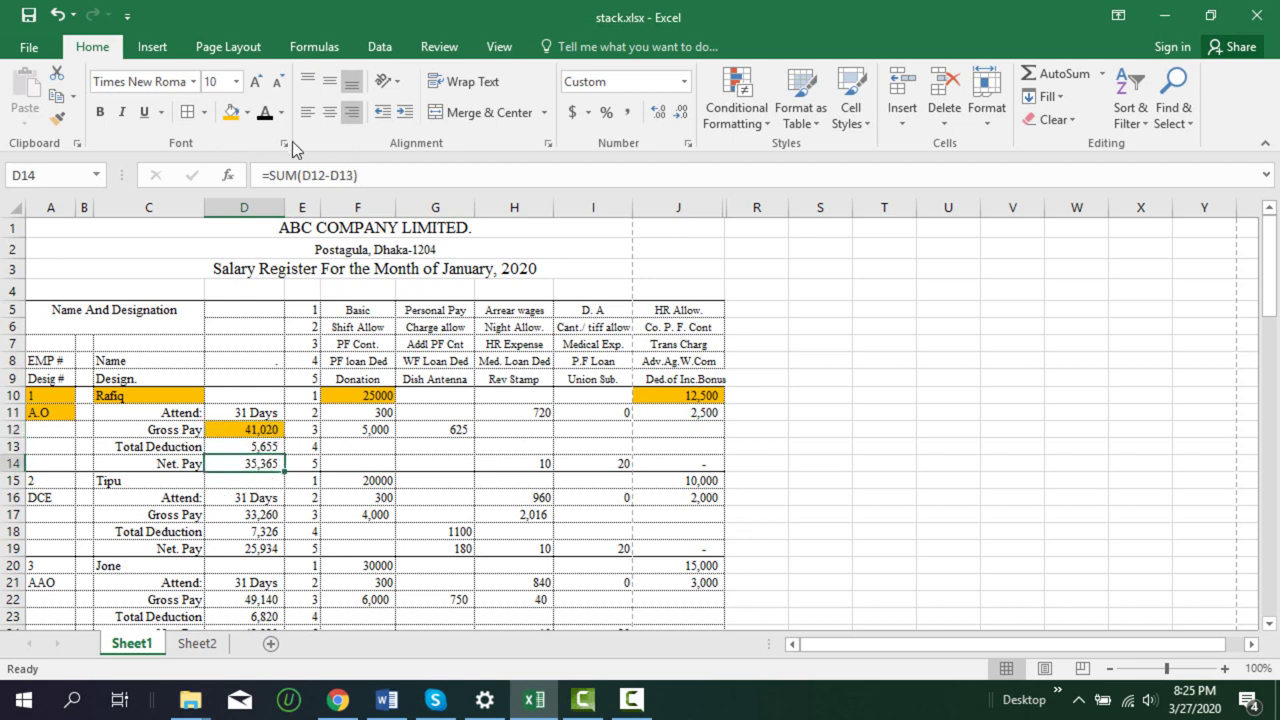
{"action": "left_click", "coordinate": [235, 115]}
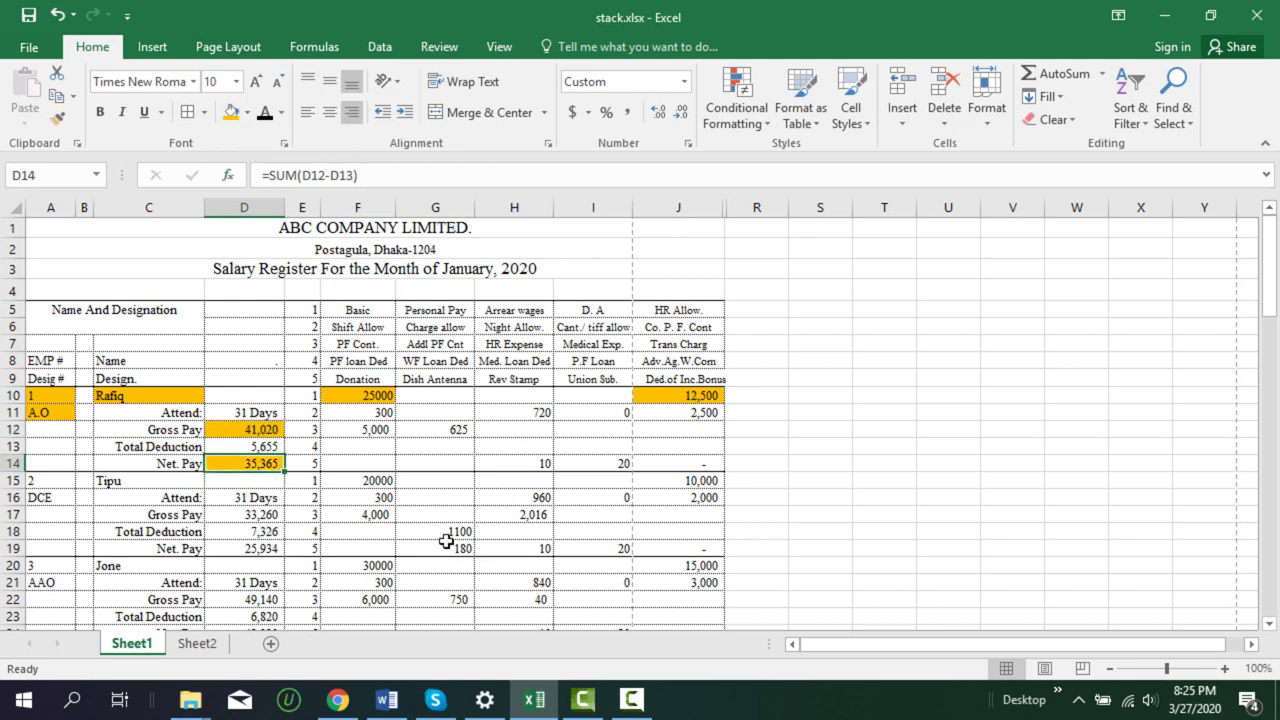
{"action": "scroll", "coordinate": [542, 532], "scroll_direction": "down", "scroll_amount": 1}
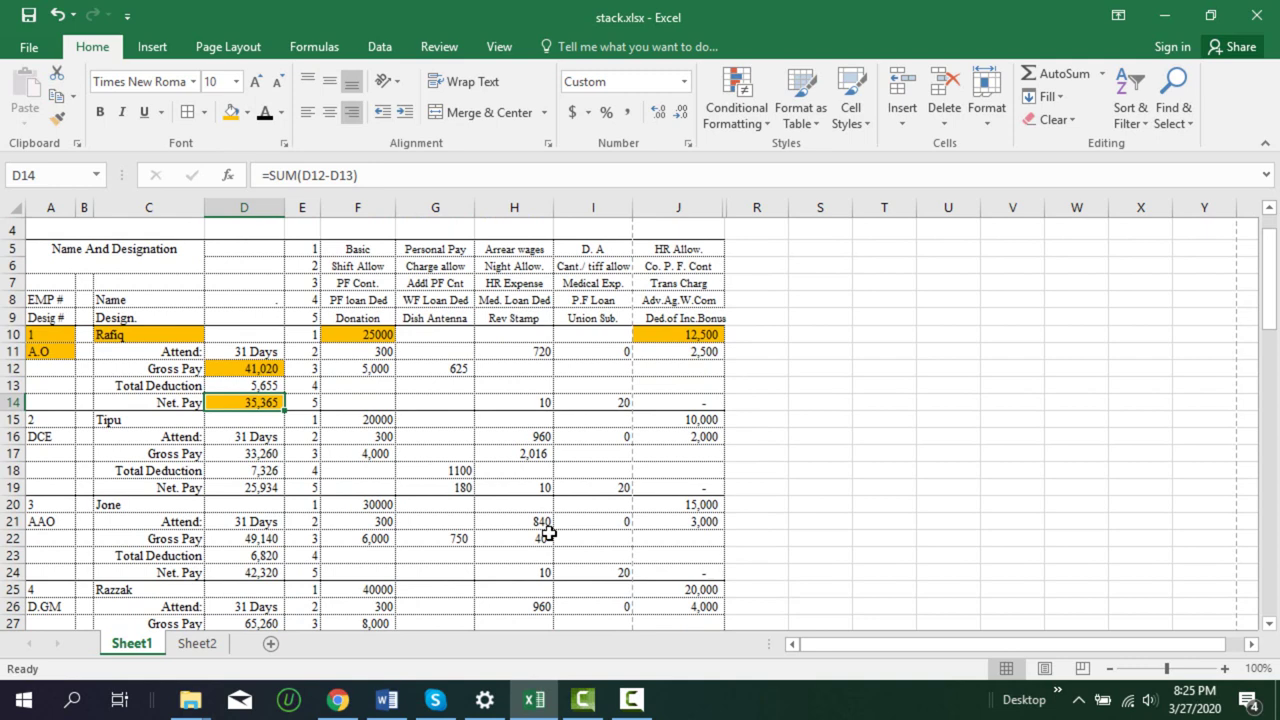
{"action": "scroll", "coordinate": [548, 534], "scroll_direction": "up", "scroll_amount": 1}
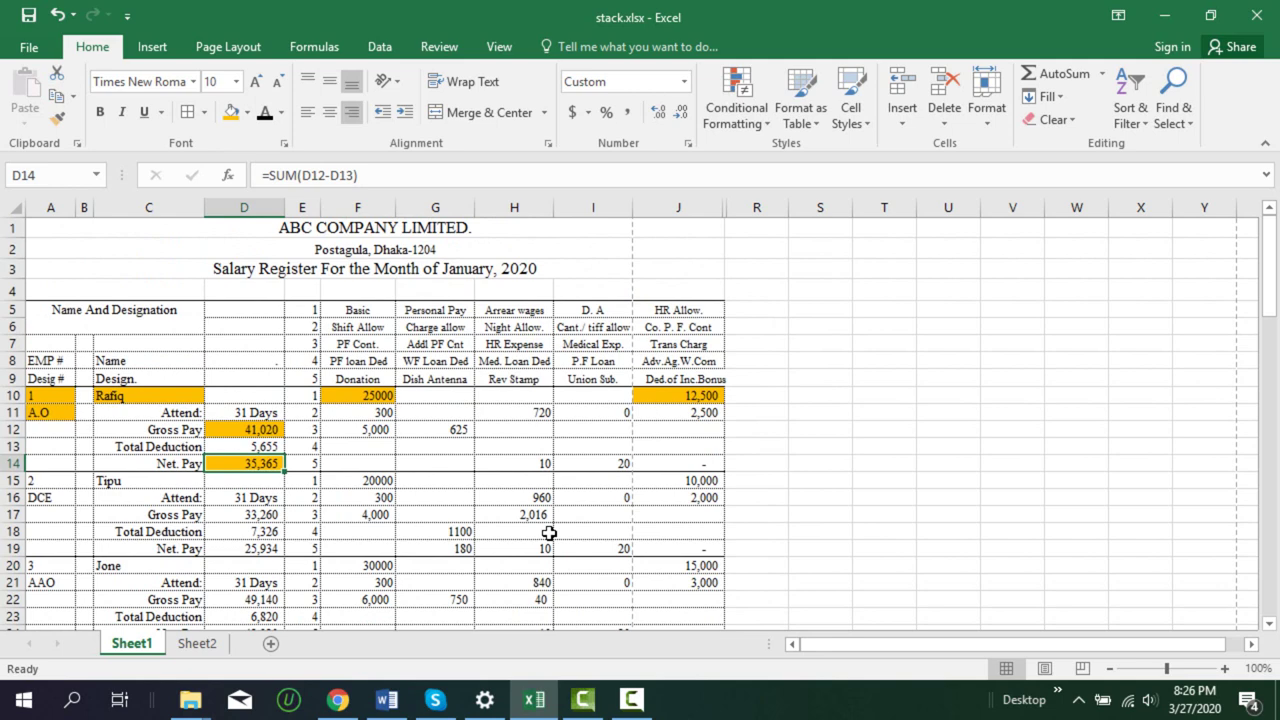
{"action": "scroll", "coordinate": [613, 529], "scroll_direction": "down", "scroll_amount": 1}
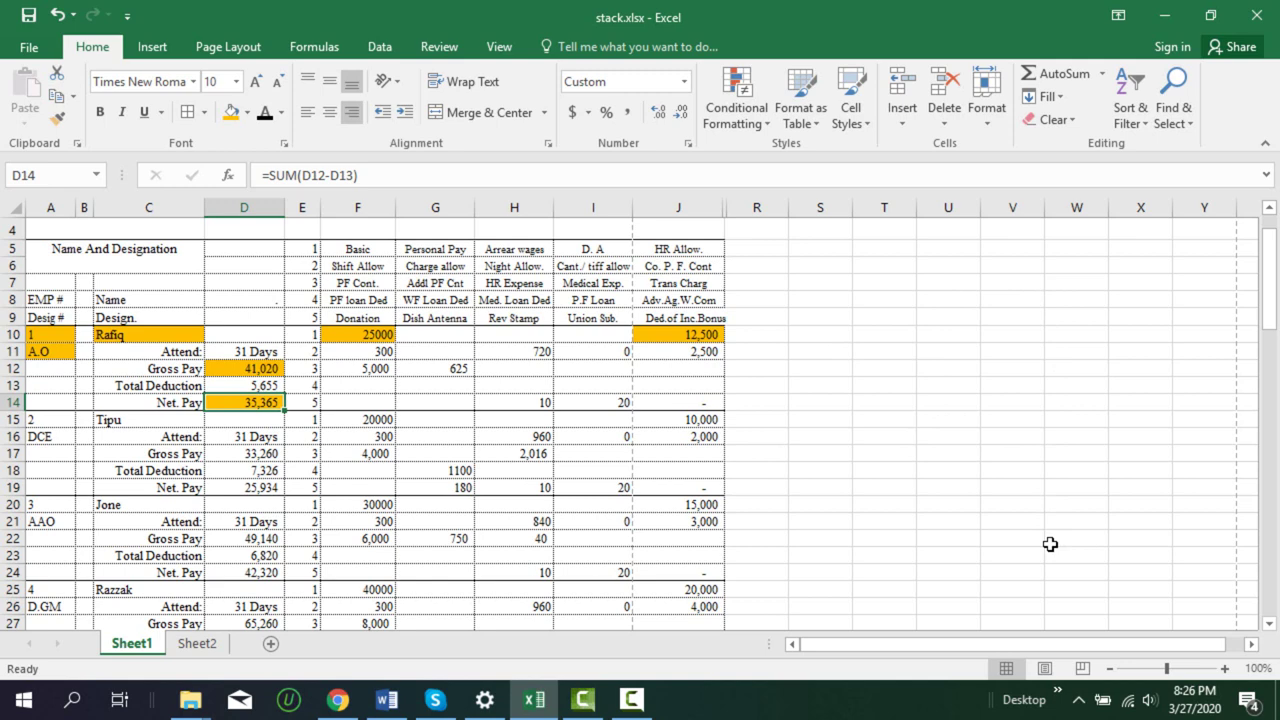
{"action": "scroll", "coordinate": [1050, 544], "scroll_direction": "up", "scroll_amount": 1}
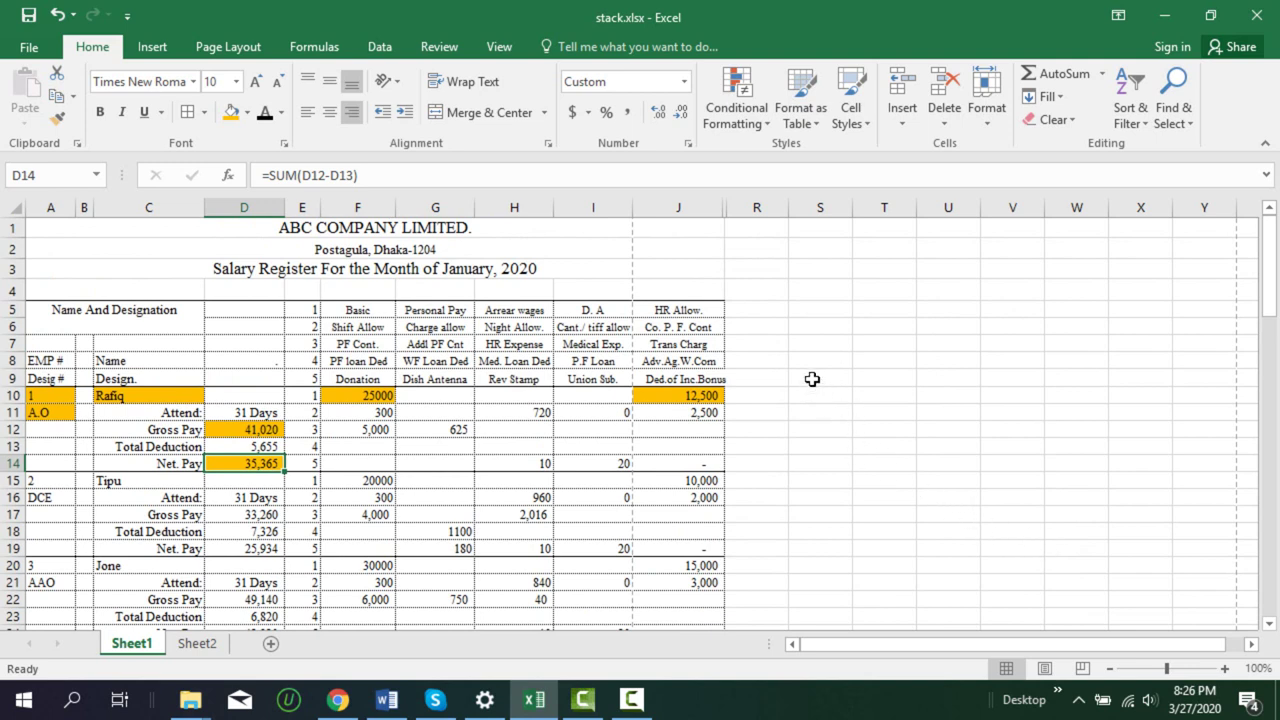
Enter the headings EMP ID, Name and Desig in adjacent cells of row 7 beside the register
{"action": "left_click", "coordinate": [822, 344]}
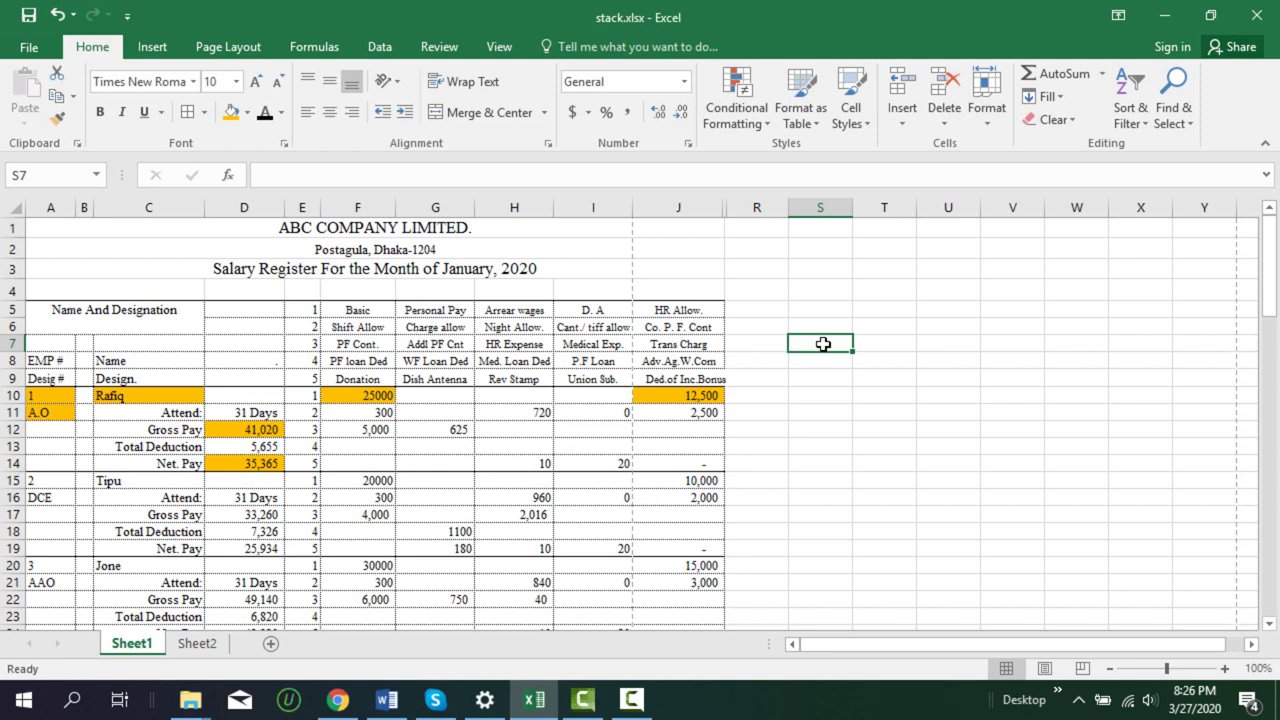
{"action": "type", "text": "EMP ID"}
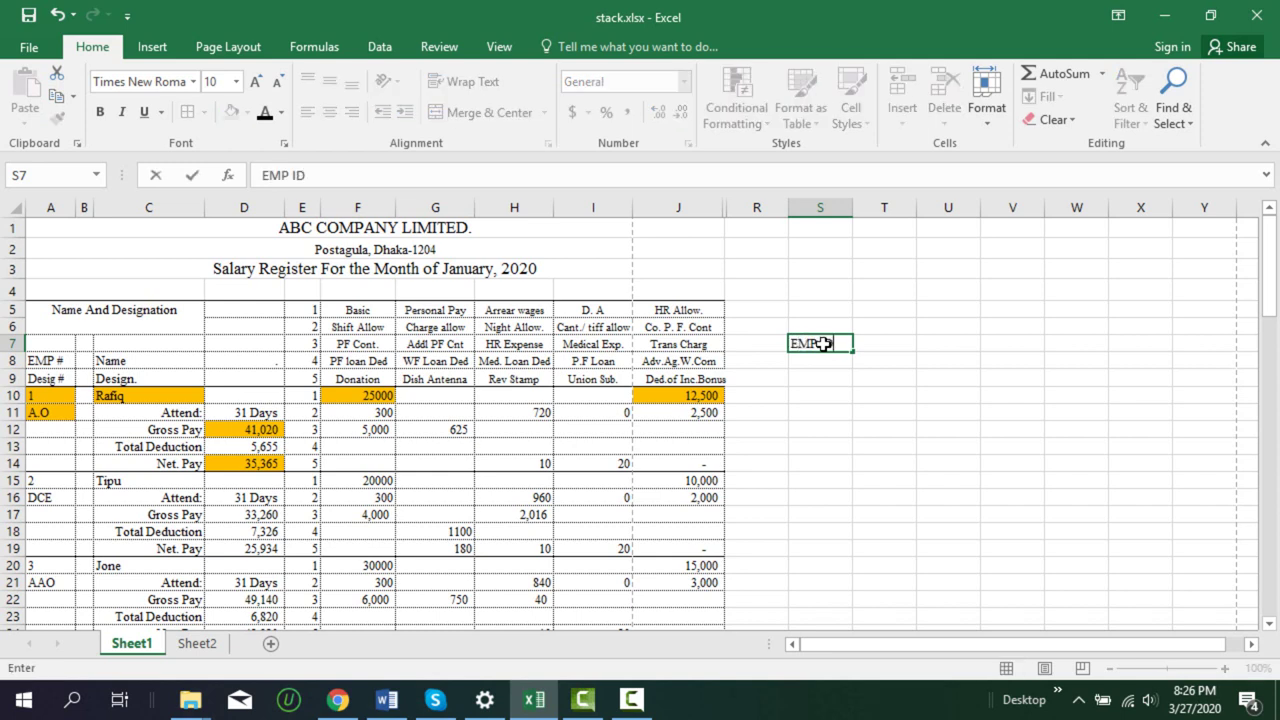
{"action": "key", "text": "Tab"}
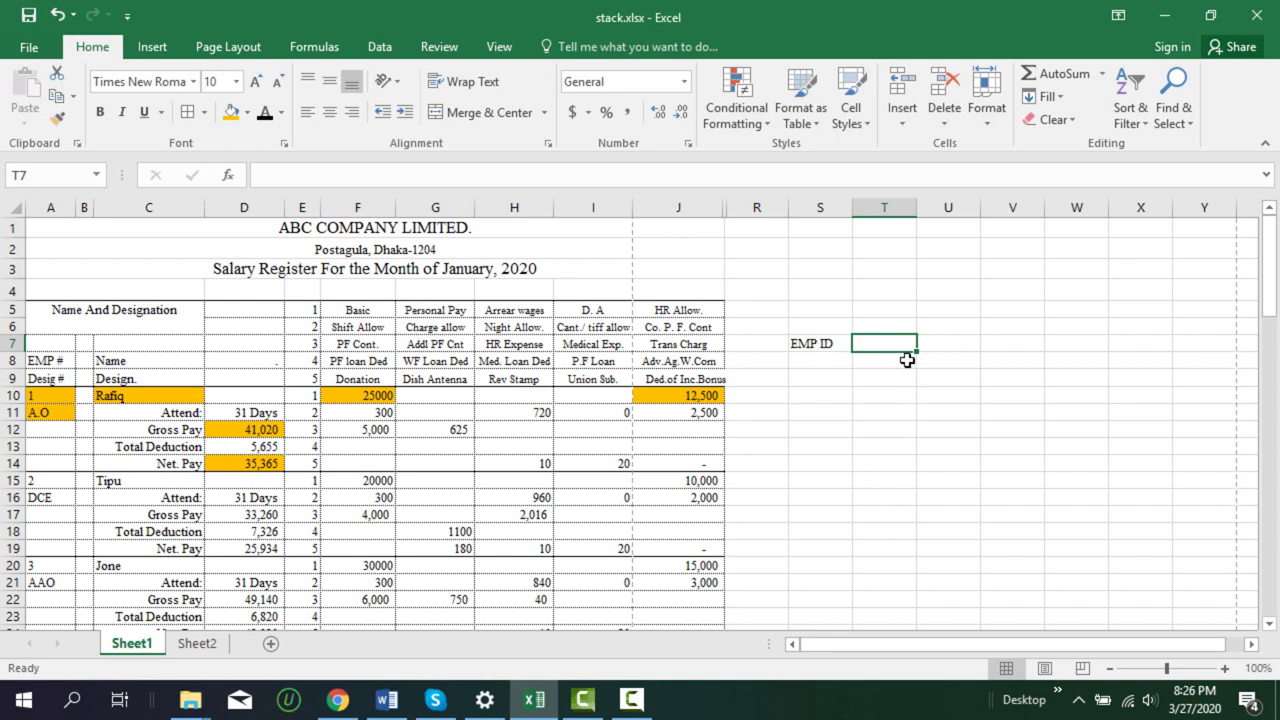
{"action": "type", "text": "Name"}
{"action": "key", "text": "Tab"}
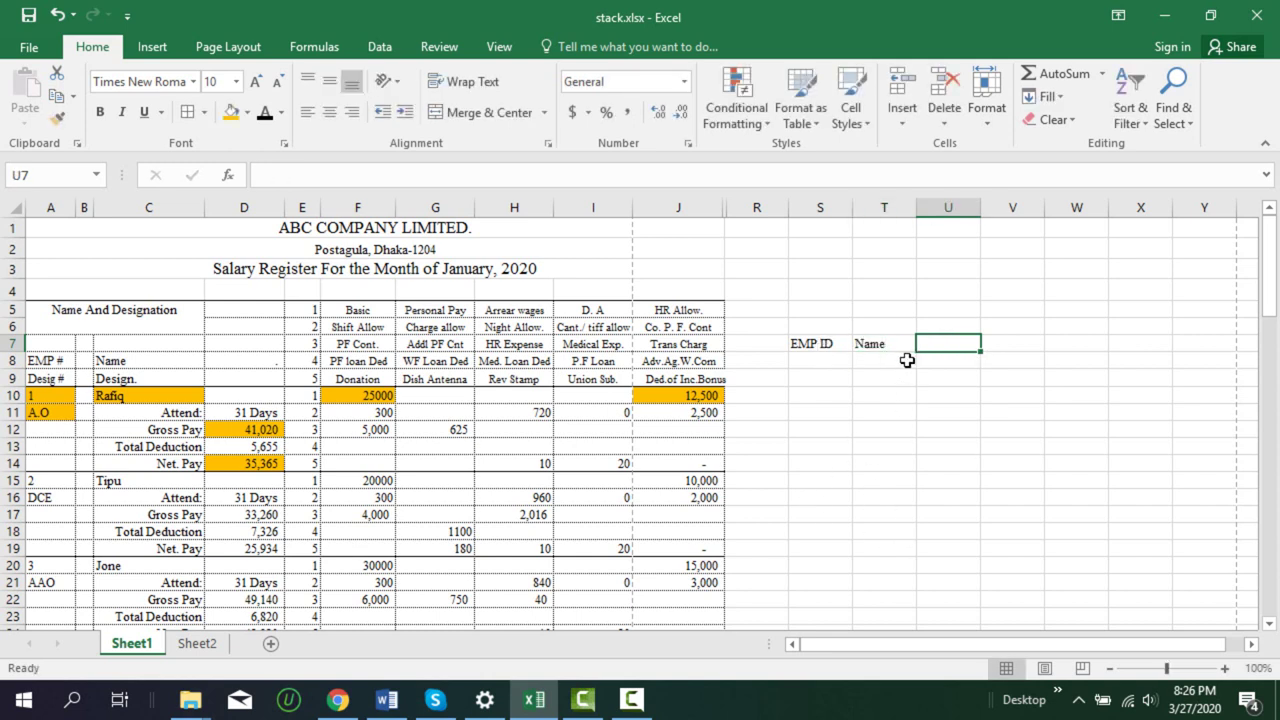
{"action": "type", "text": "Desig"}
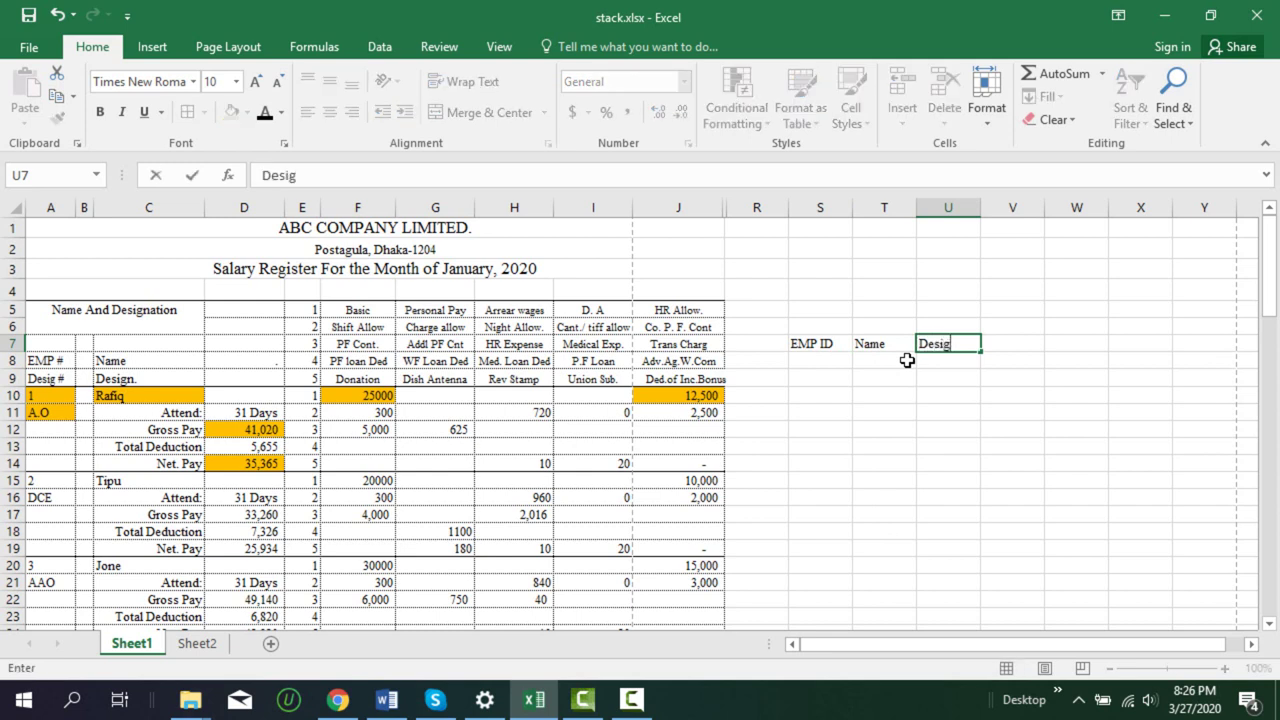
{"action": "key", "text": "Tab"}
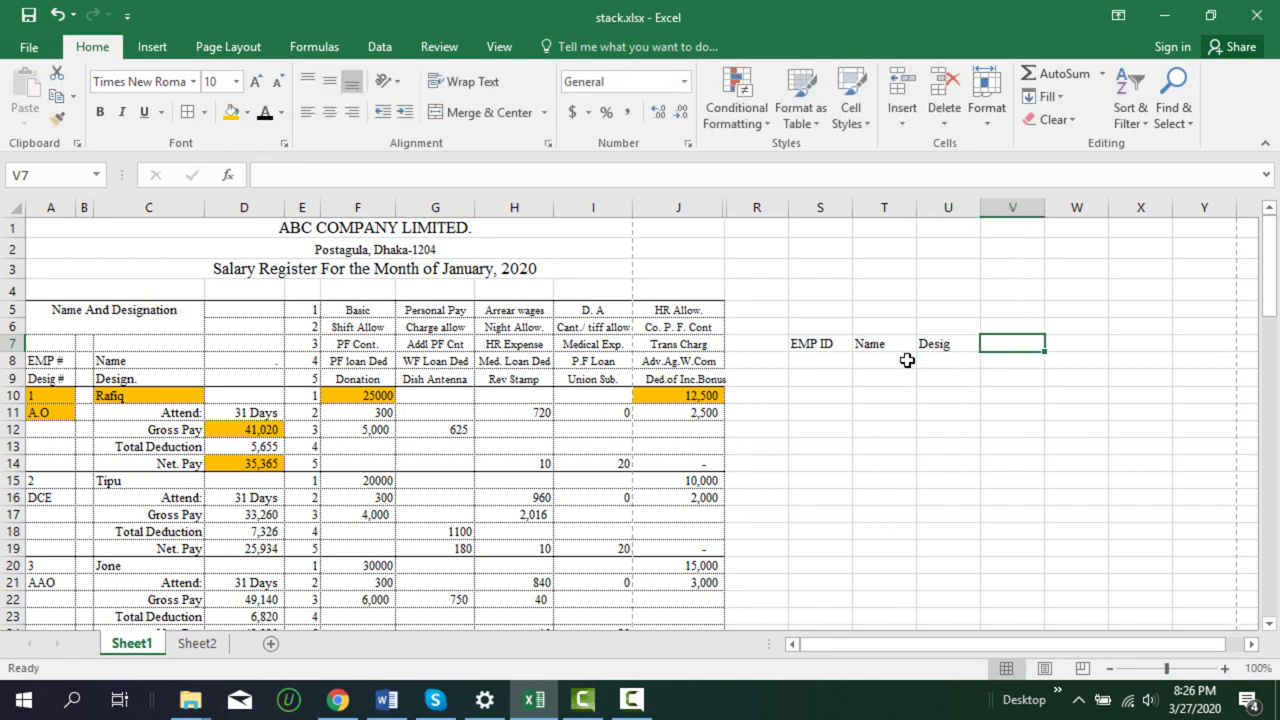
Continue the row 7 headings with Basic, Hr Allow, Gross pay and Net Pay
{"action": "type", "text": "Basic"}
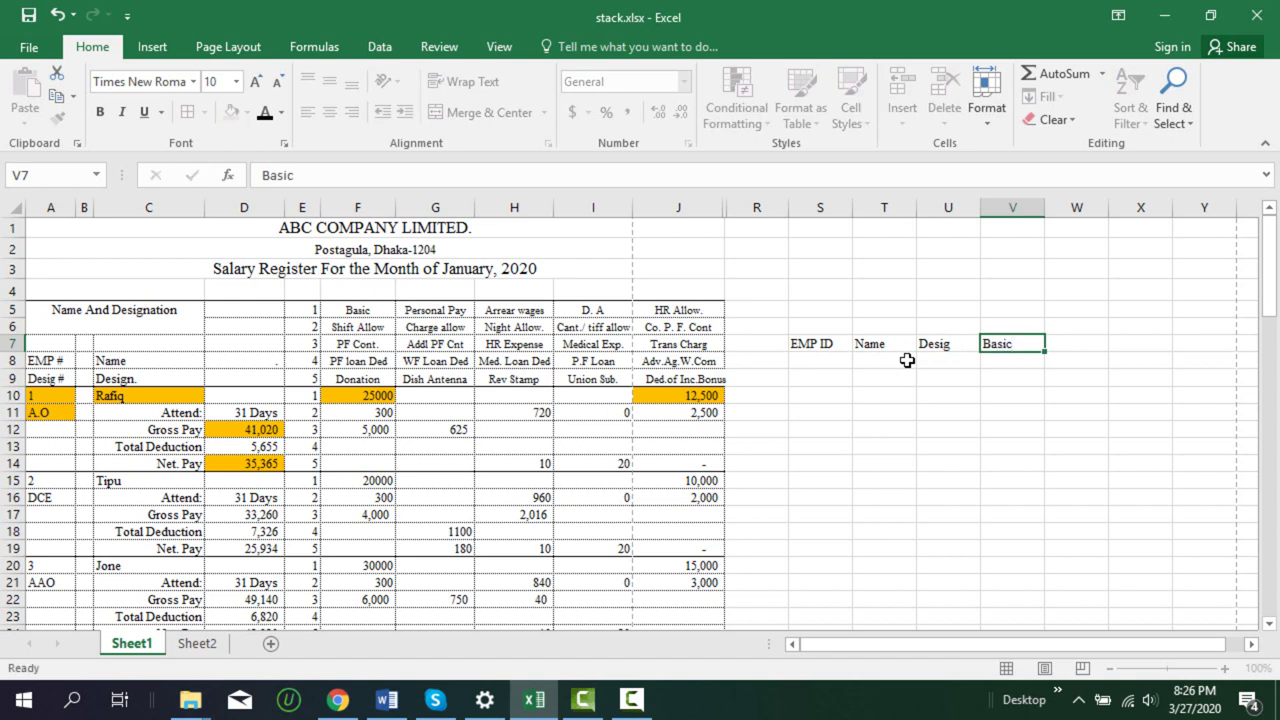
{"action": "key", "text": "Tab"}
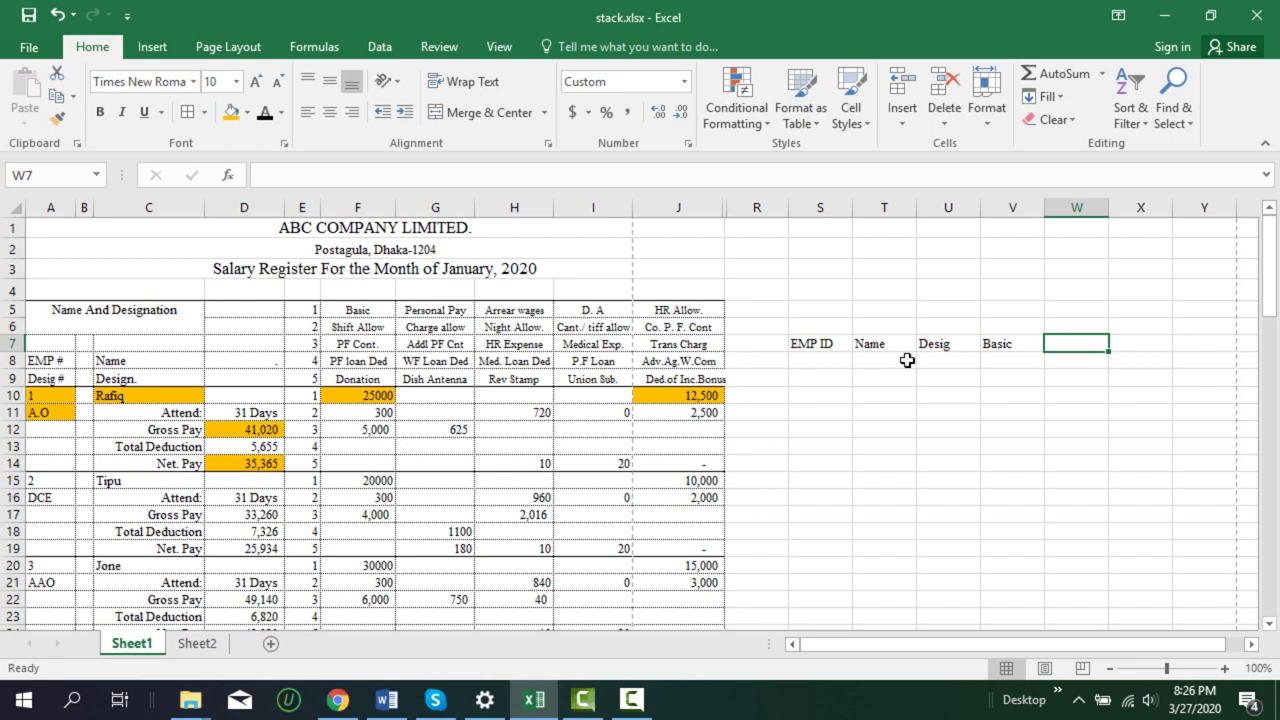
{"action": "type", "text": "Hr Allow"}
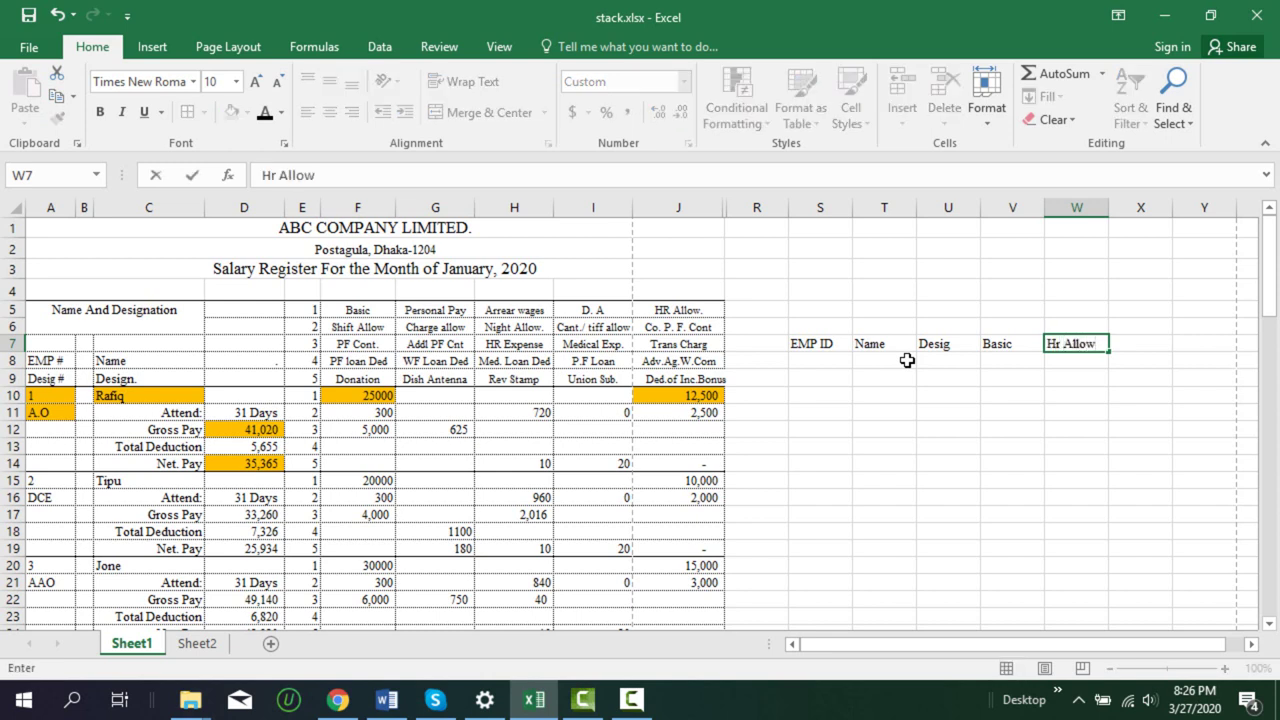
{"action": "key", "text": "Tab"}
{"action": "type", "text": "Gro"}
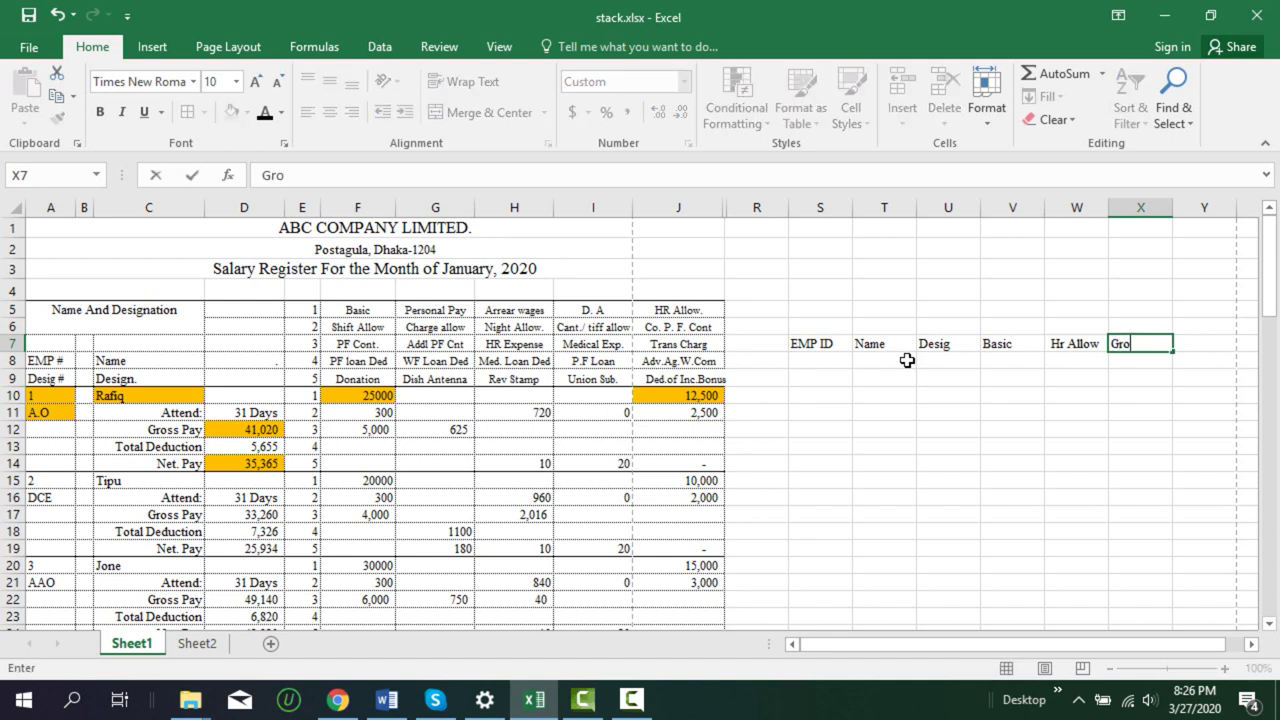
{"action": "type", "text": "ss pay"}
{"action": "key", "text": "Tab"}
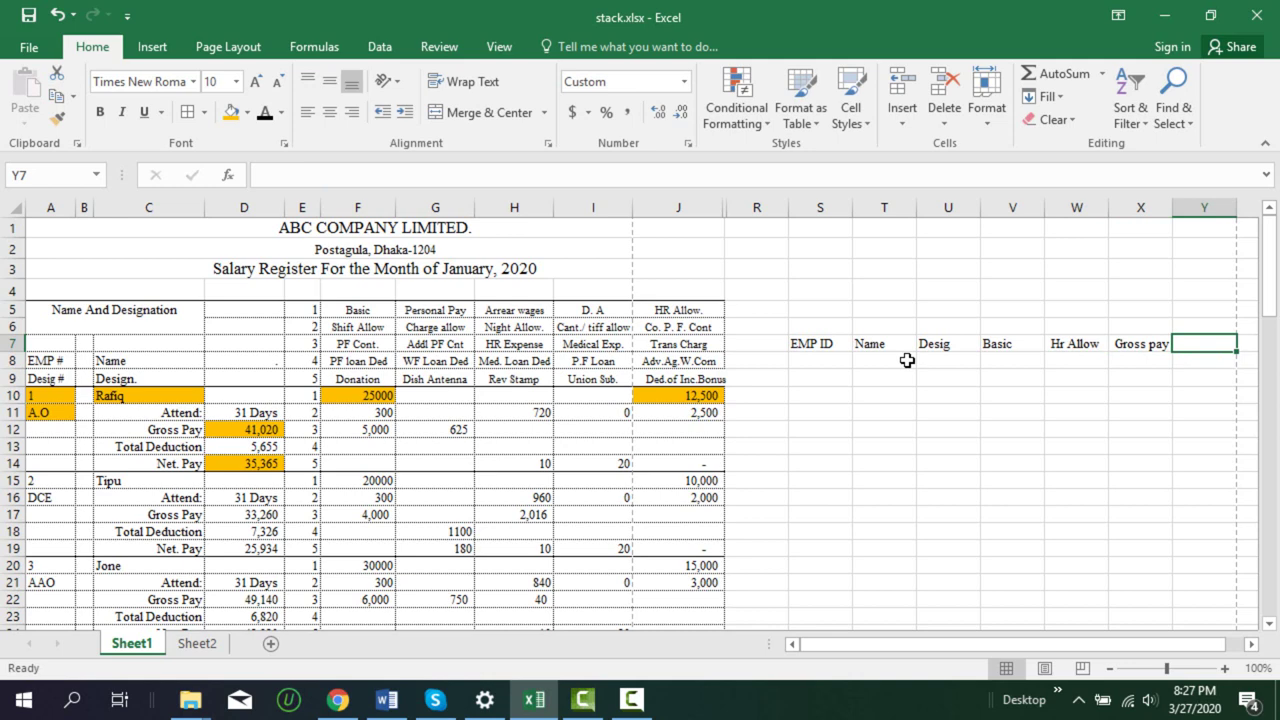
{"action": "type", "text": "Net"}
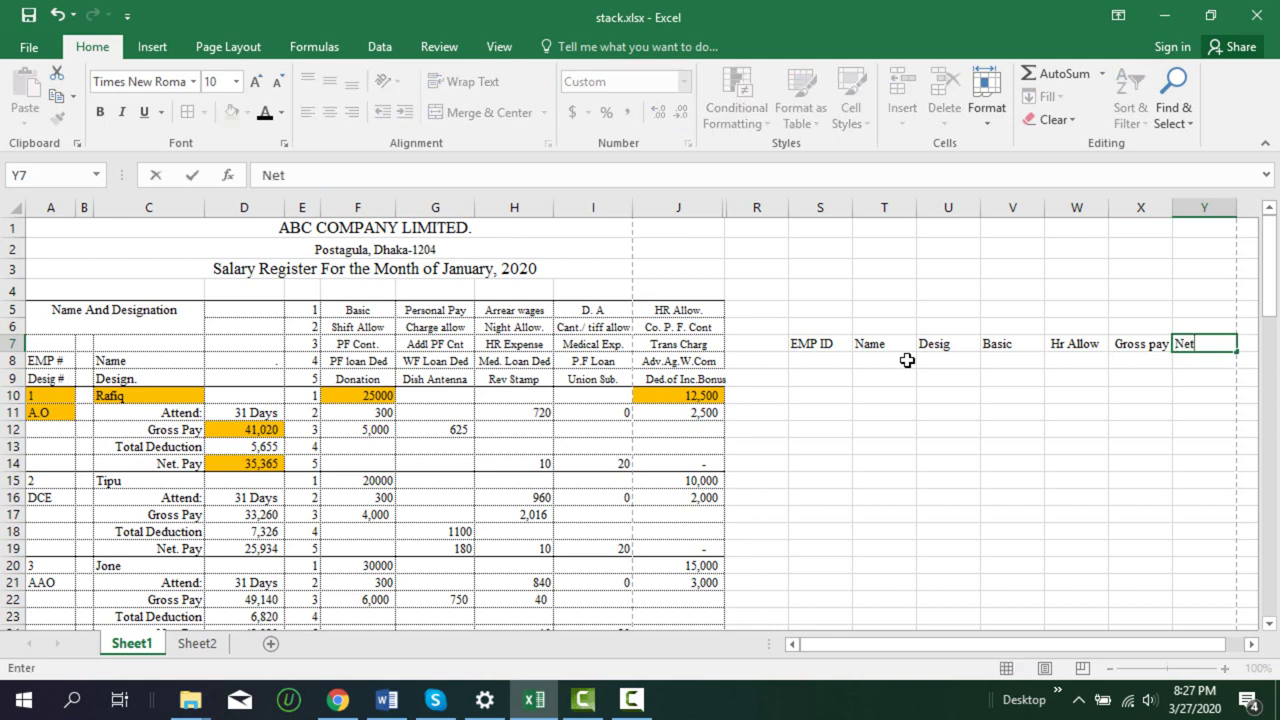
{"action": "type", "text": " Pay"}
{"action": "key", "text": "Tab"}
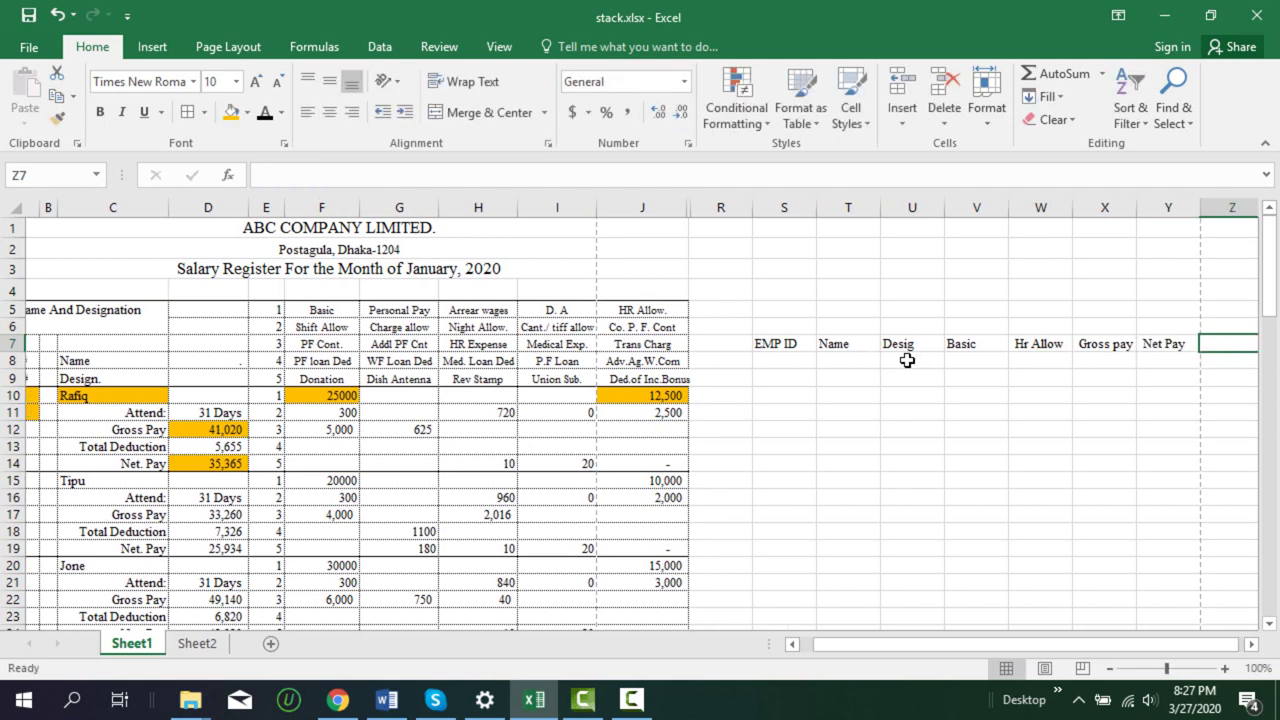
Apply All Borders to the header range S7:Y7, EMP ID through Net Pay
{"action": "left_click", "coordinate": [748, 343]}
{"action": "left_click_drag", "start_coordinate": [748, 343], "coordinate": [1150, 343]}
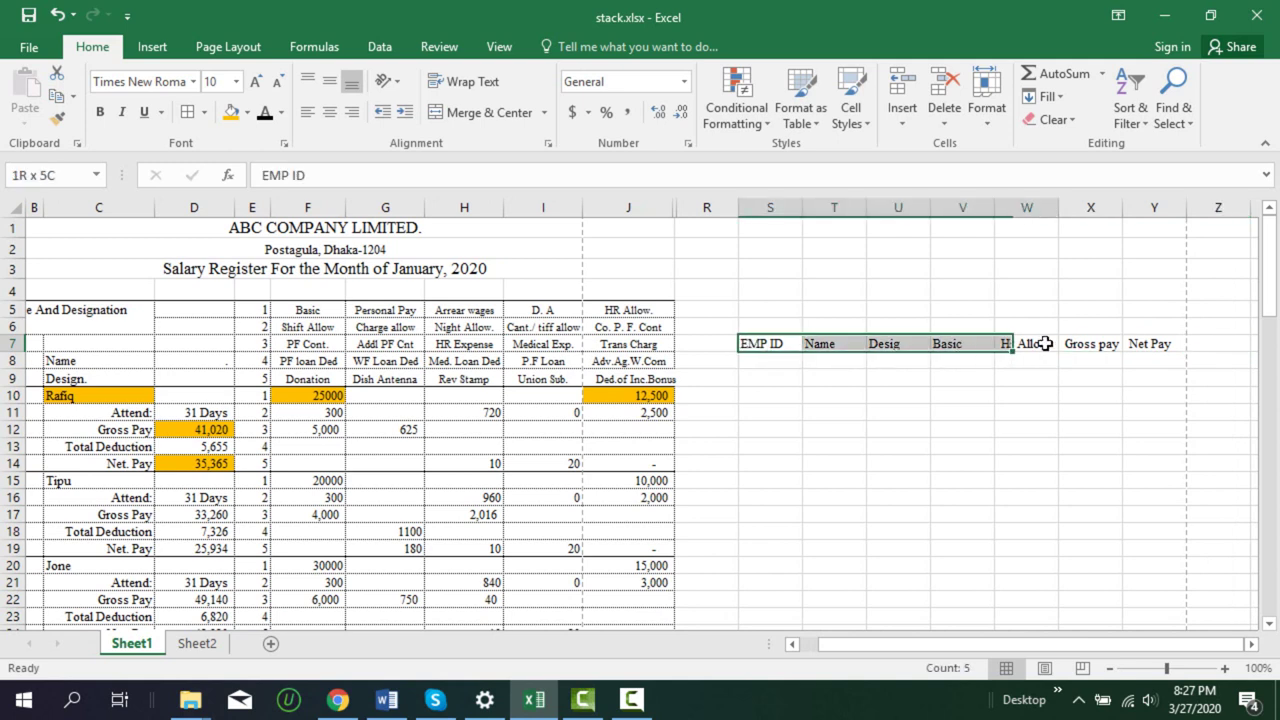
{"action": "left_click", "coordinate": [195, 114]}
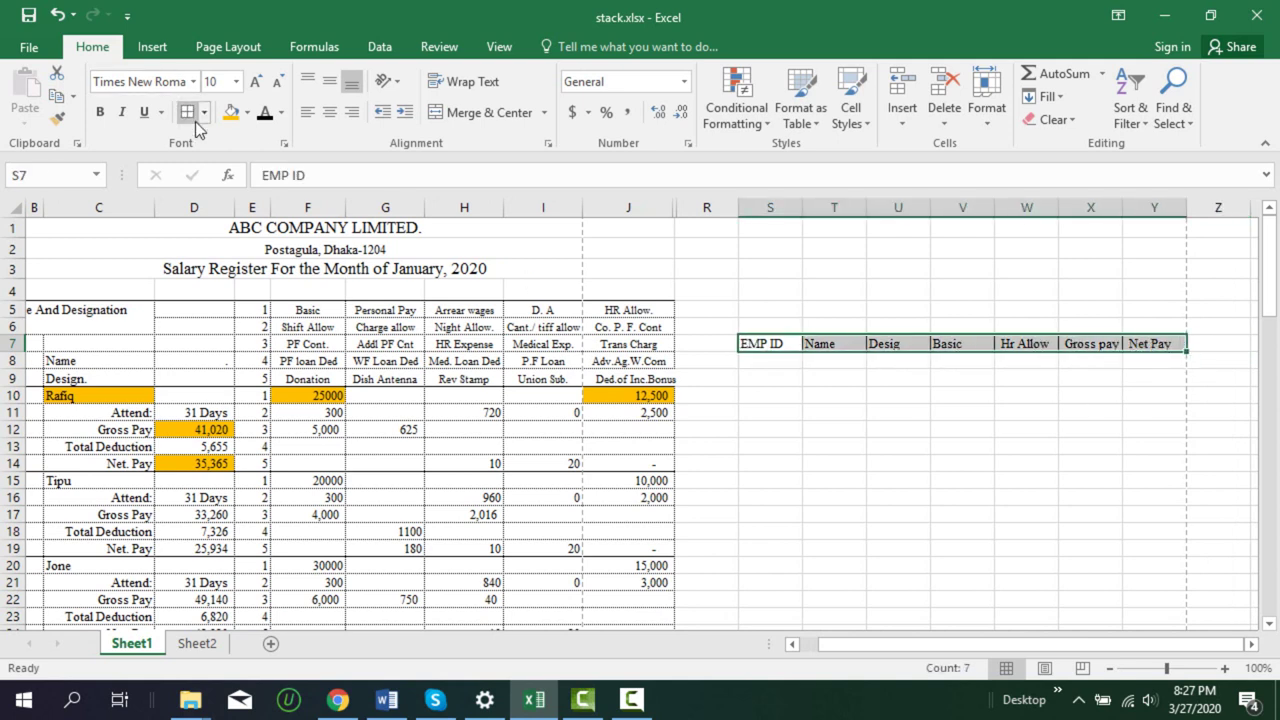
{"action": "left_click", "coordinate": [787, 494]}
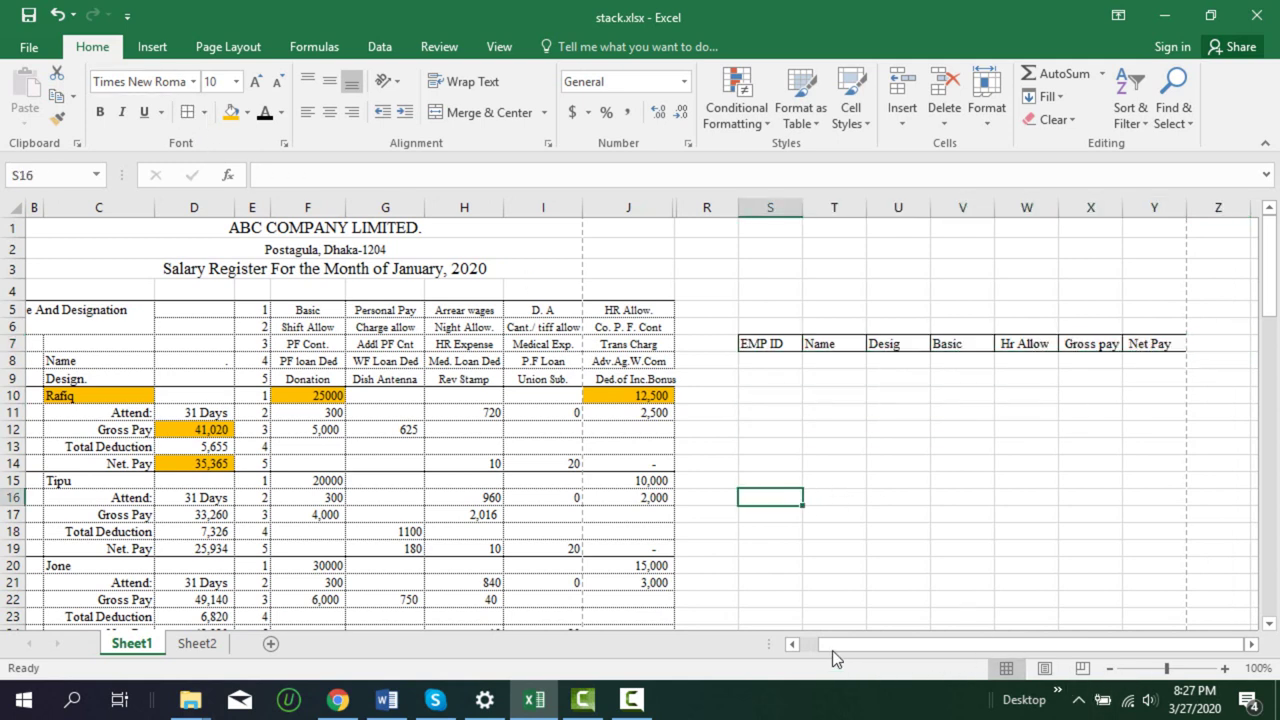
Check the bordered headings and select cell S8 under EMP ID to start the table
{"action": "left_click_drag", "start_coordinate": [832, 650], "coordinate": [819, 647]}
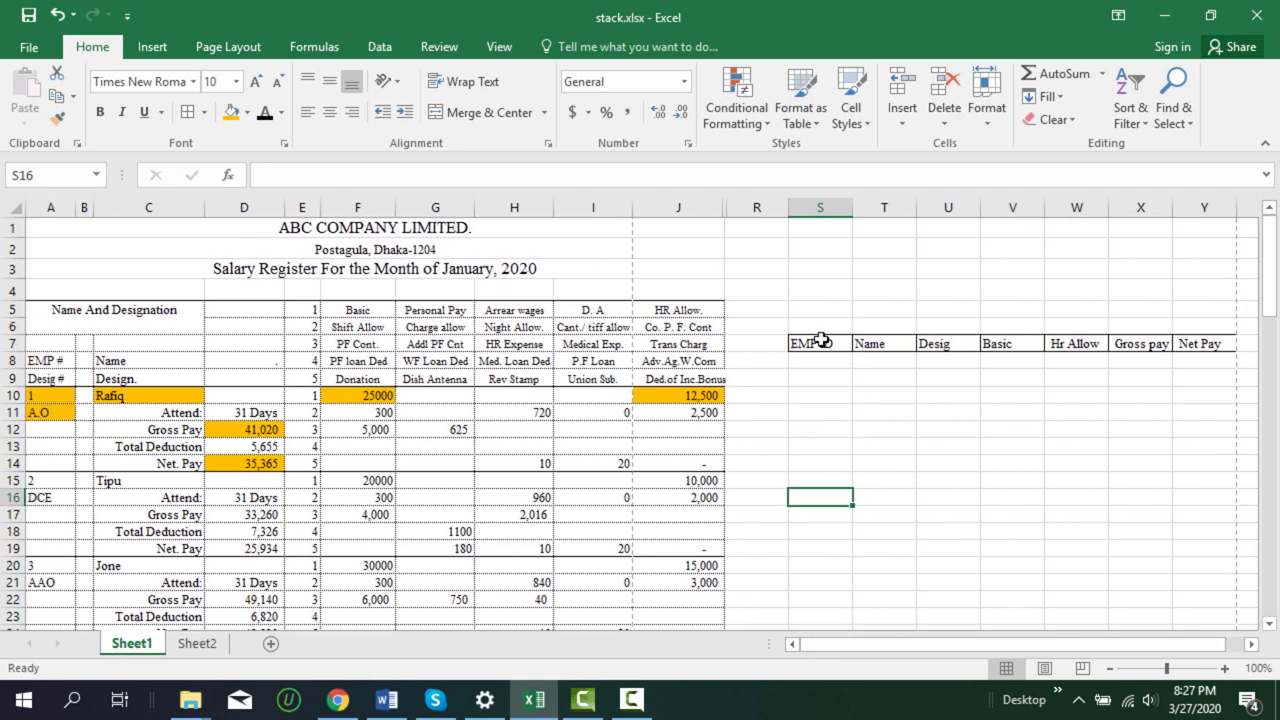
{"action": "left_click", "coordinate": [820, 341]}
{"action": "left_click", "coordinate": [880, 343]}
{"action": "left_click", "coordinate": [955, 343]}
{"action": "left_click", "coordinate": [1020, 345]}
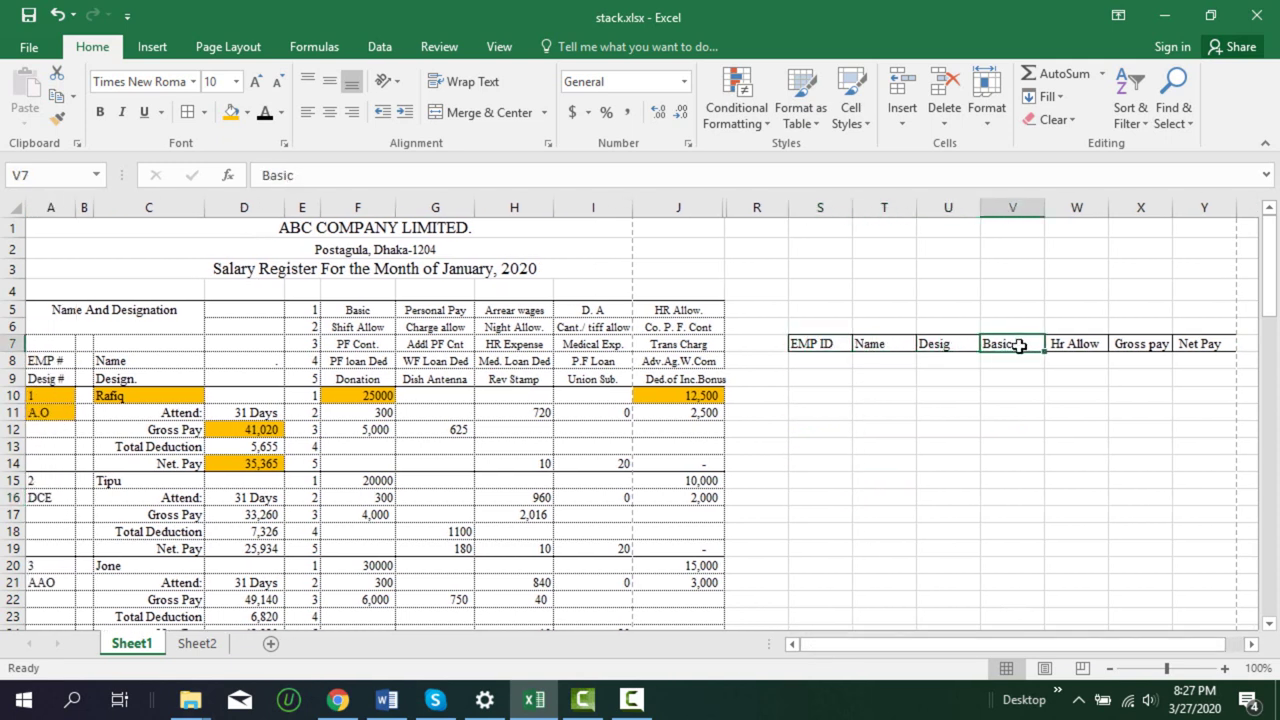
{"action": "left_click", "coordinate": [1060, 345]}
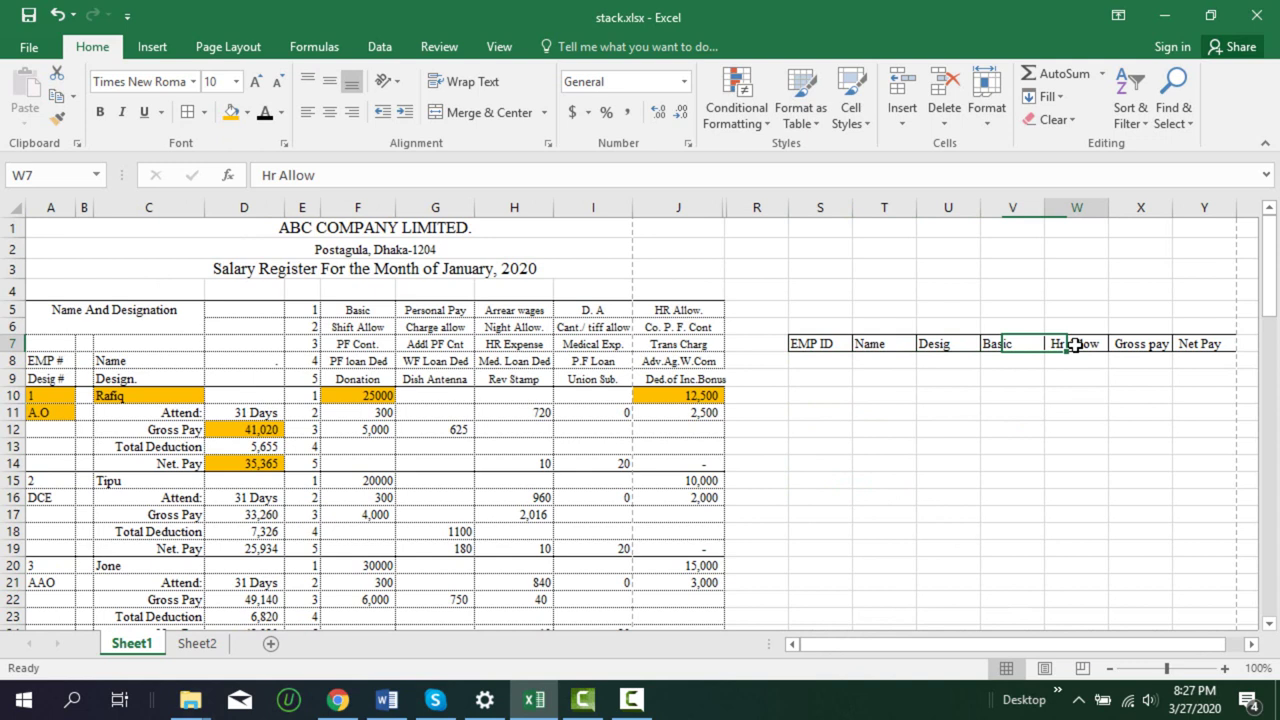
{"action": "left_click", "coordinate": [1178, 344]}
{"action": "mouse_move", "coordinate": [822, 362]}
{"action": "left_mouse_down"}
{"action": "mouse_move", "coordinate": [826, 446]}
{"action": "mouse_move", "coordinate": [894, 583]}
{"action": "mouse_move", "coordinate": [1082, 617]}
{"action": "left_mouse_up"}
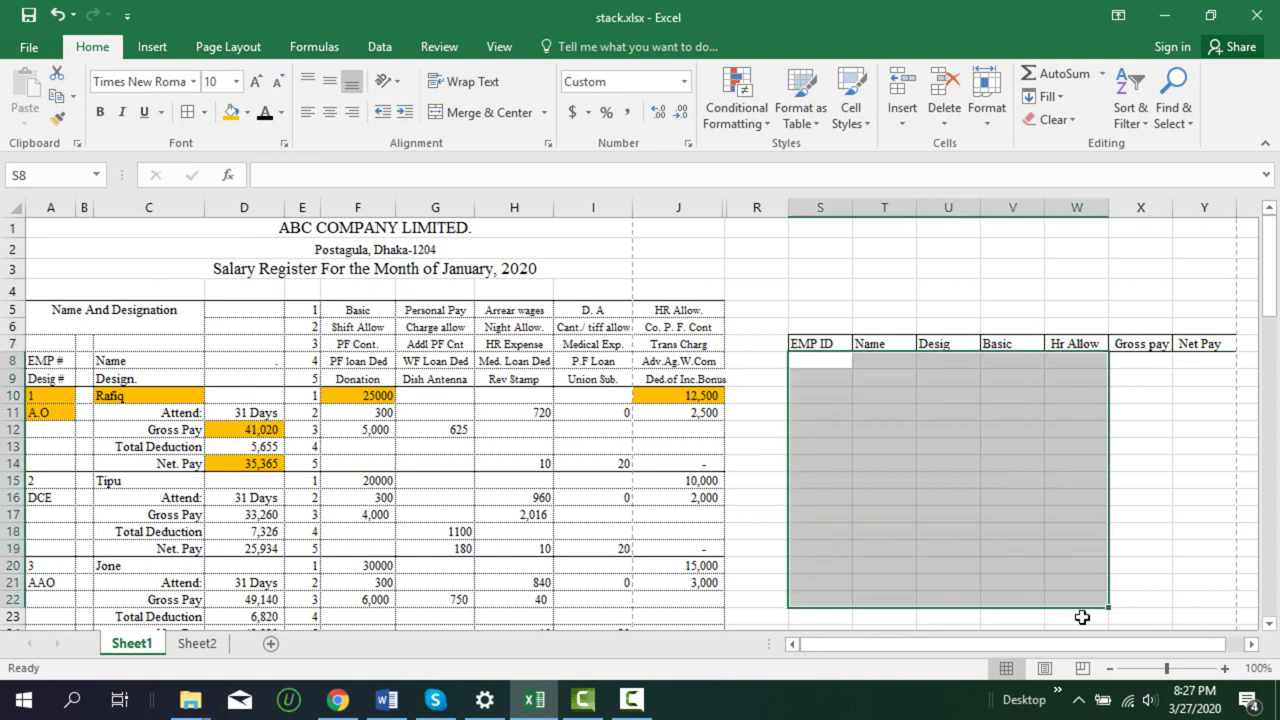
{"action": "left_click", "coordinate": [1026, 645]}
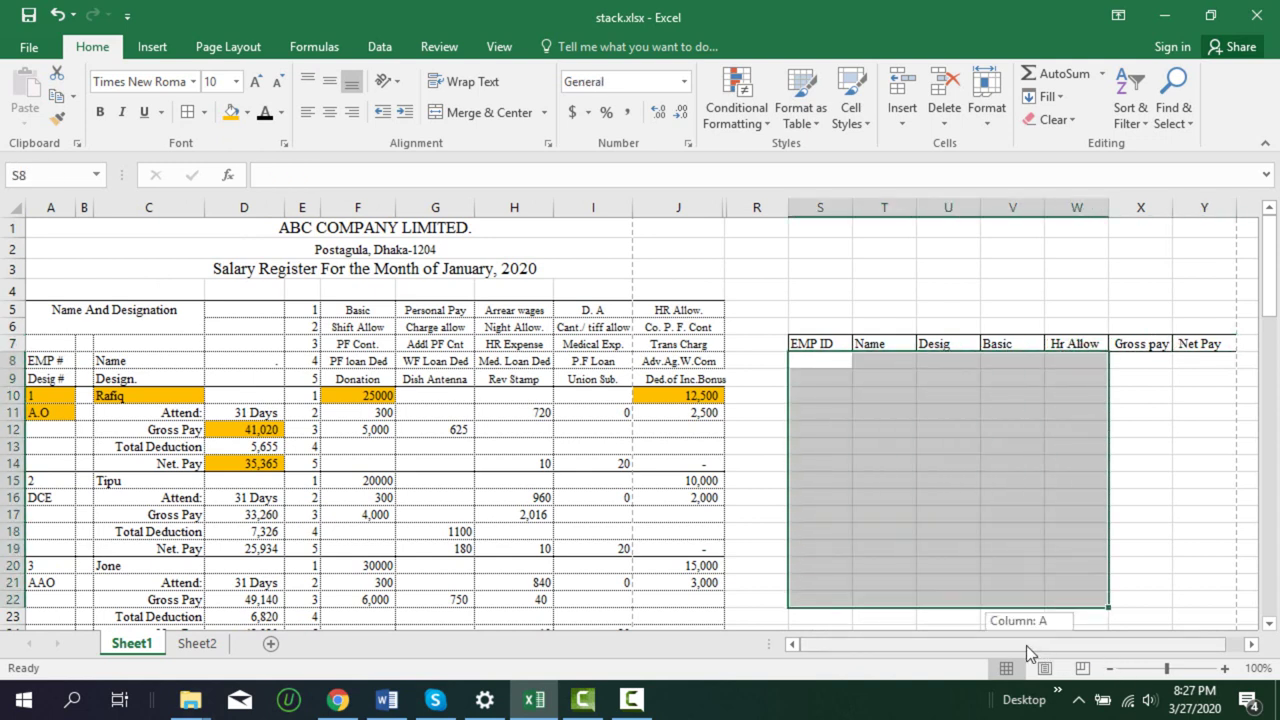
{"action": "left_click", "coordinate": [1251, 645]}
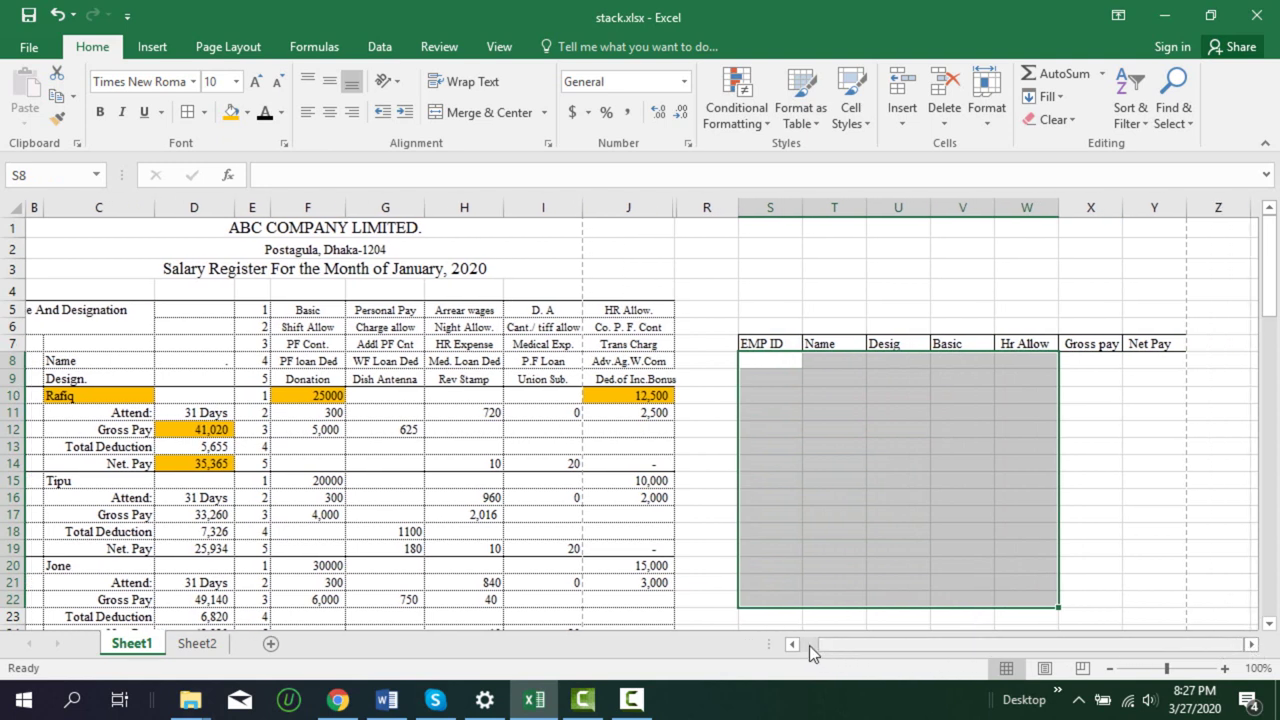
{"action": "left_click", "coordinate": [792, 645]}
{"action": "left_click", "coordinate": [822, 362]}
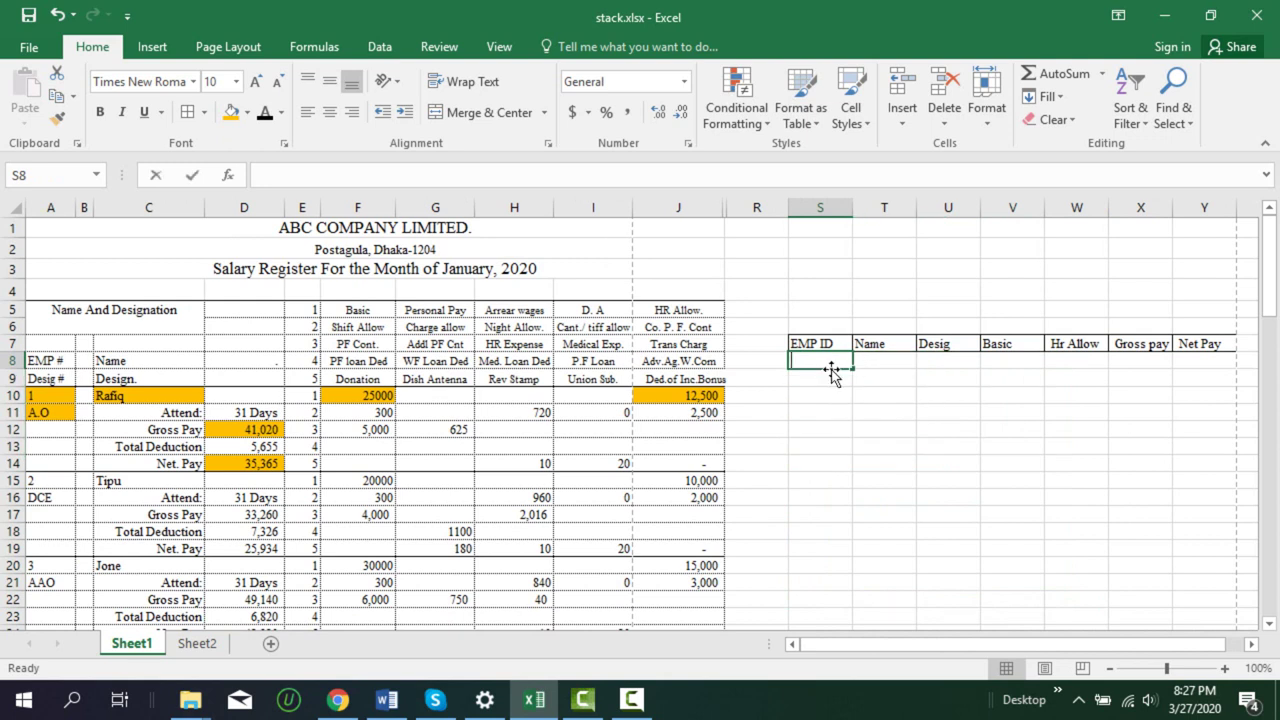
Link the summary's EMP ID, Name and Desig cells to =A10, =C10 and =A11
{"action": "type", "text": "="}
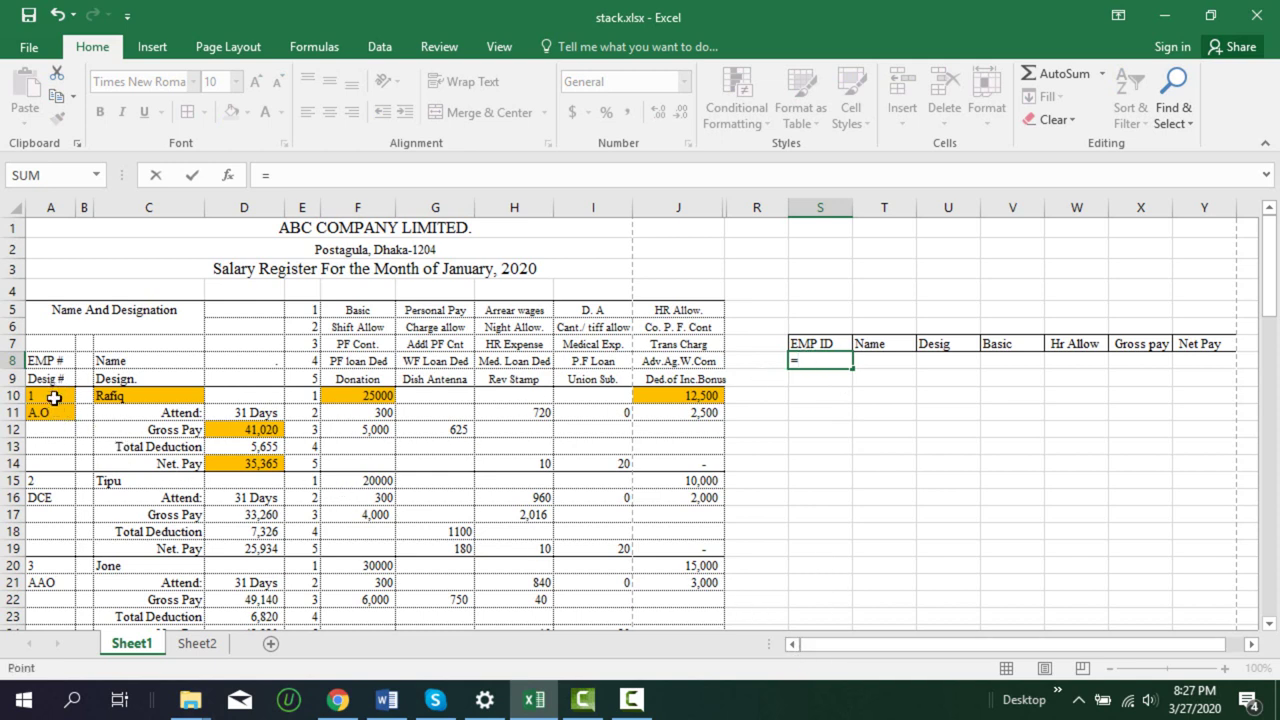
{"action": "left_click", "coordinate": [54, 397]}
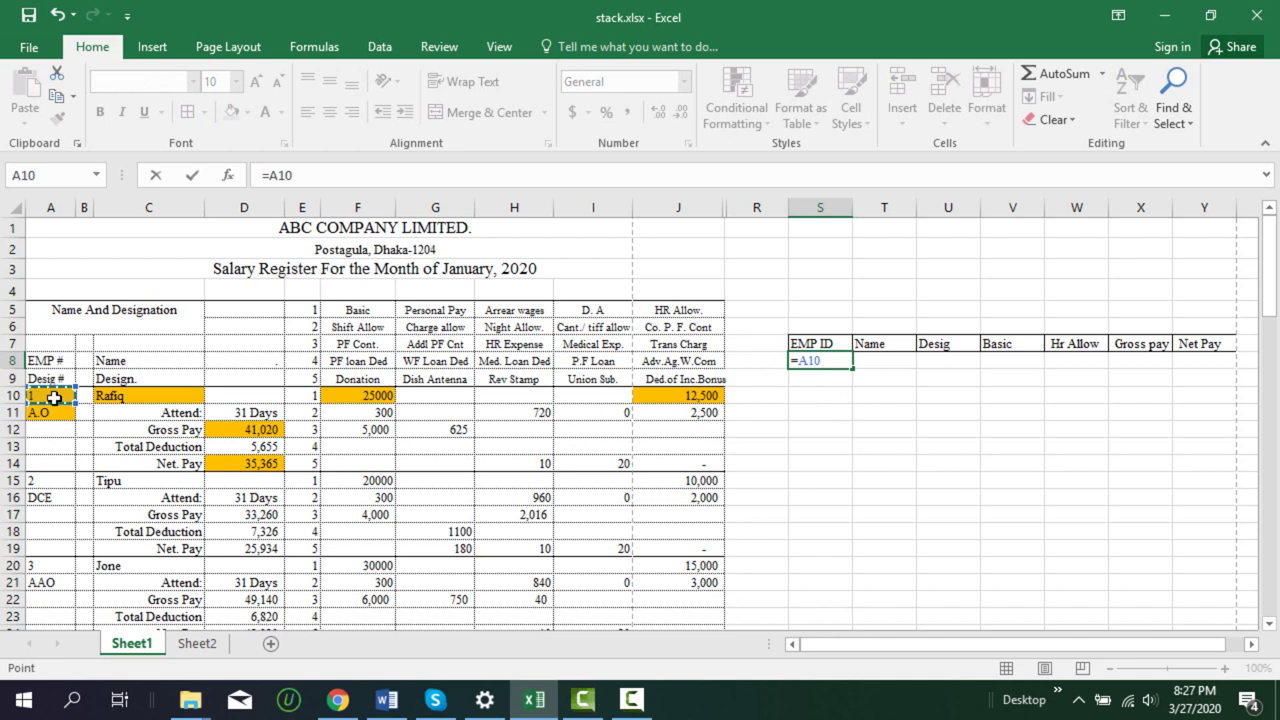
{"action": "key", "text": "Return"}
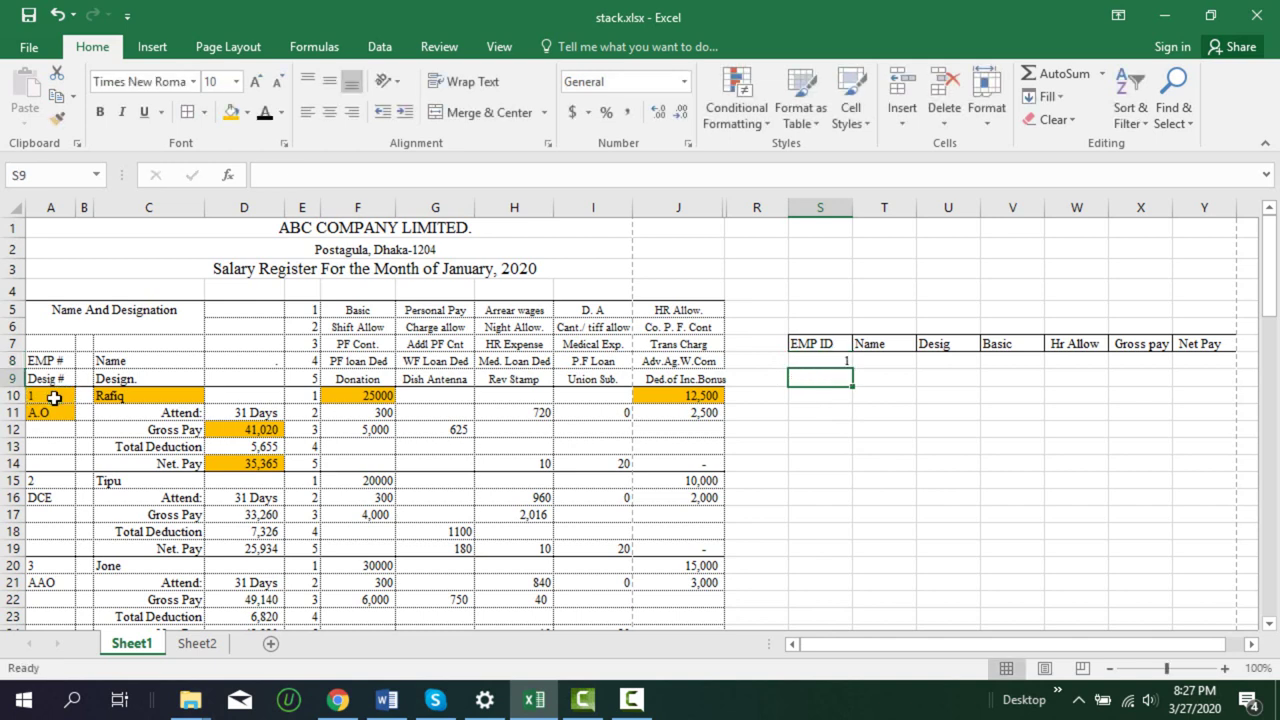
{"action": "left_click", "coordinate": [886, 360]}
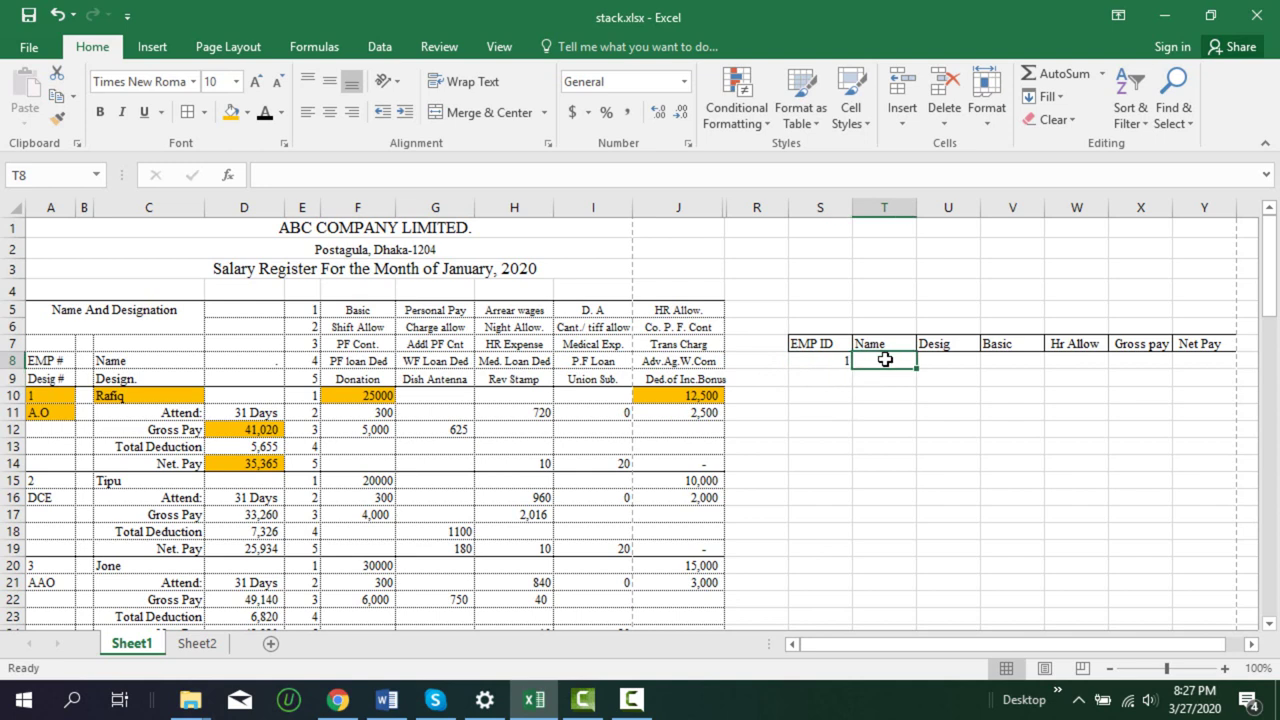
{"action": "type", "text": "="}
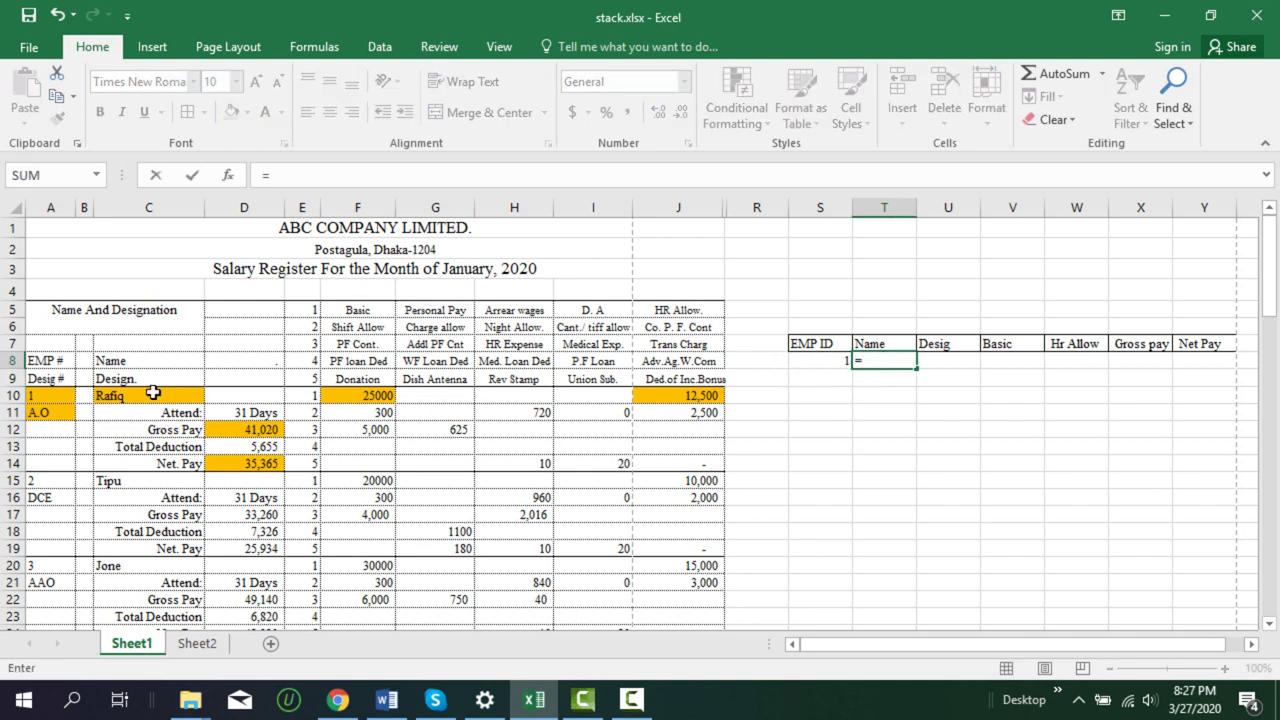
{"action": "left_click", "coordinate": [142, 399]}
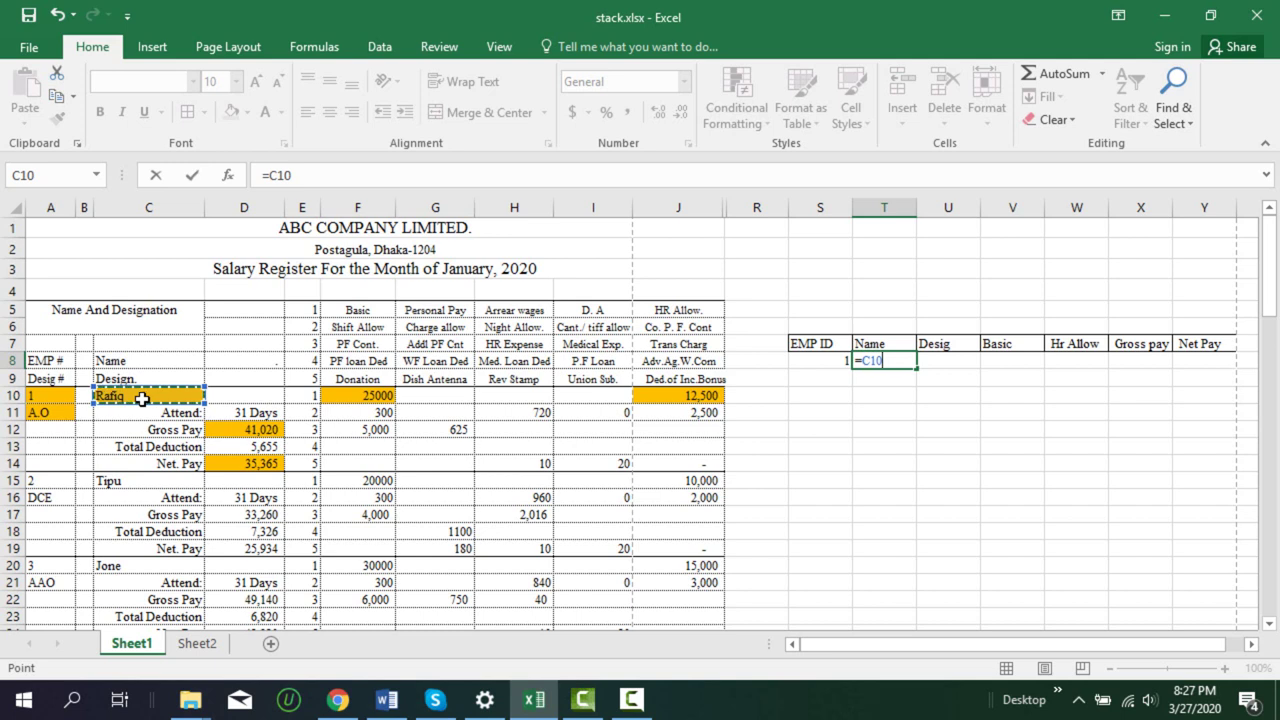
{"action": "key", "text": "Return"}
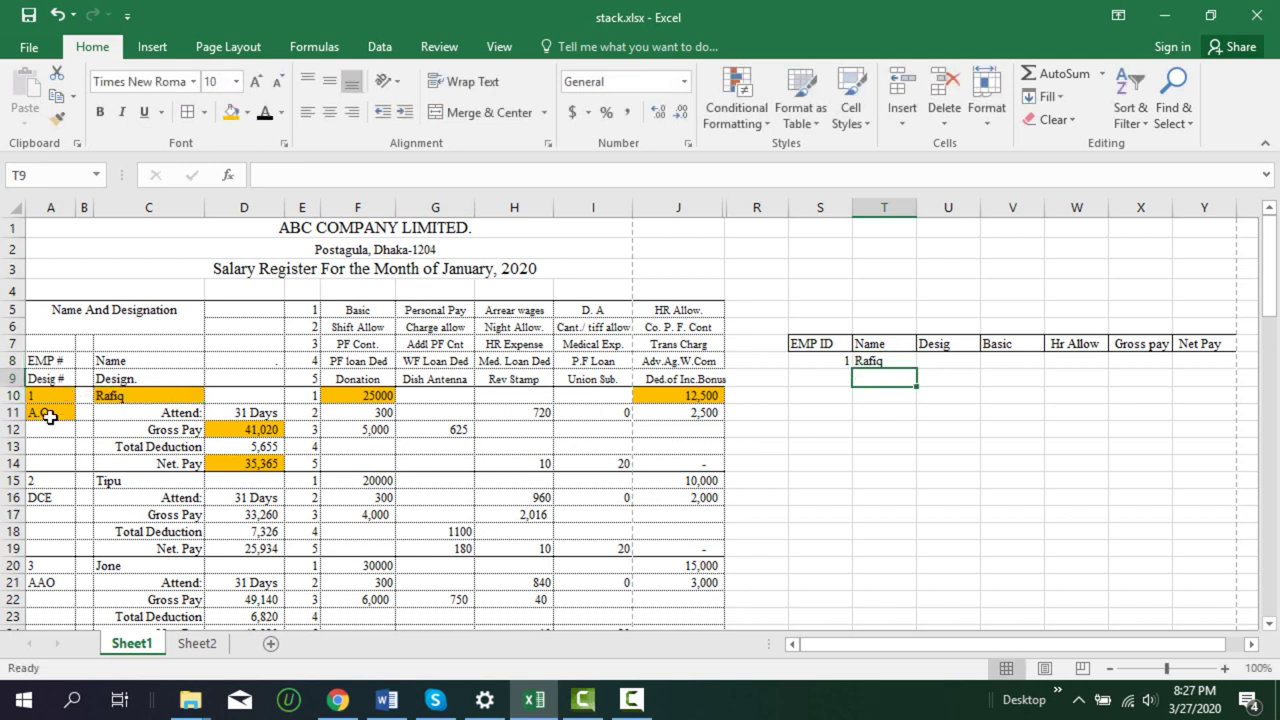
{"action": "left_click", "coordinate": [958, 363]}
{"action": "type", "text": "="}
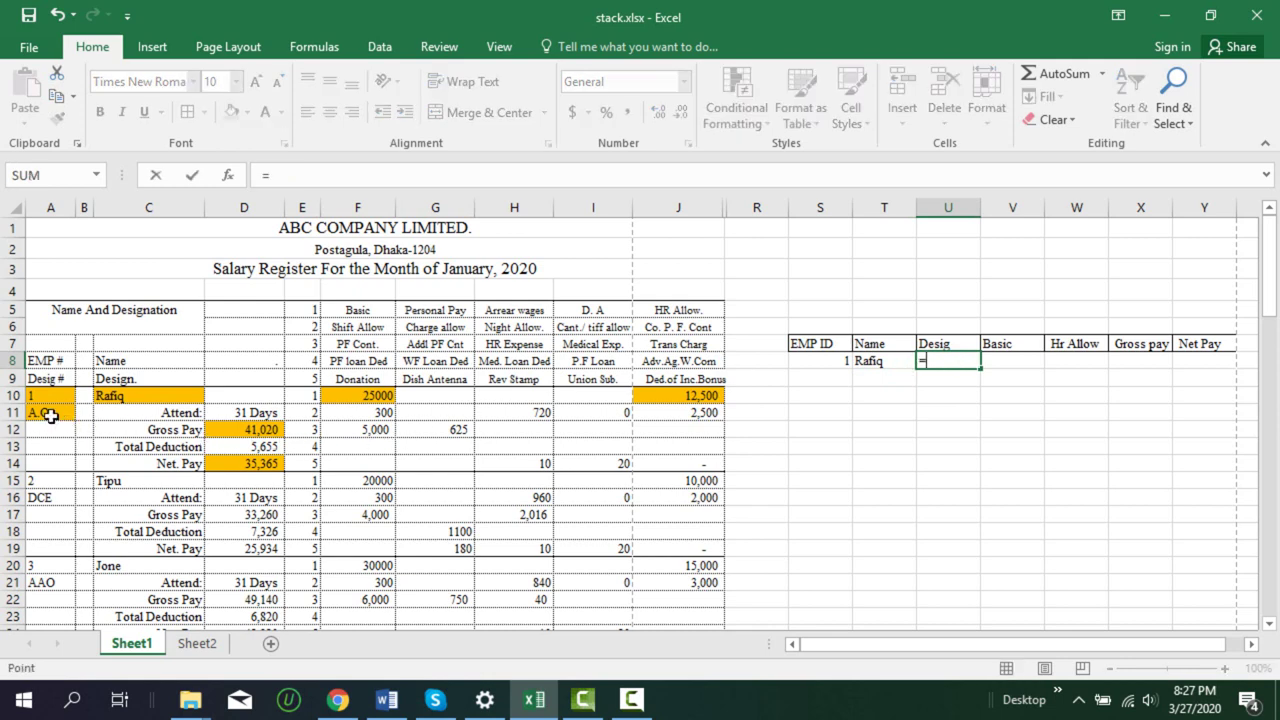
{"action": "left_click", "coordinate": [50, 416]}
{"action": "key", "text": "Return"}
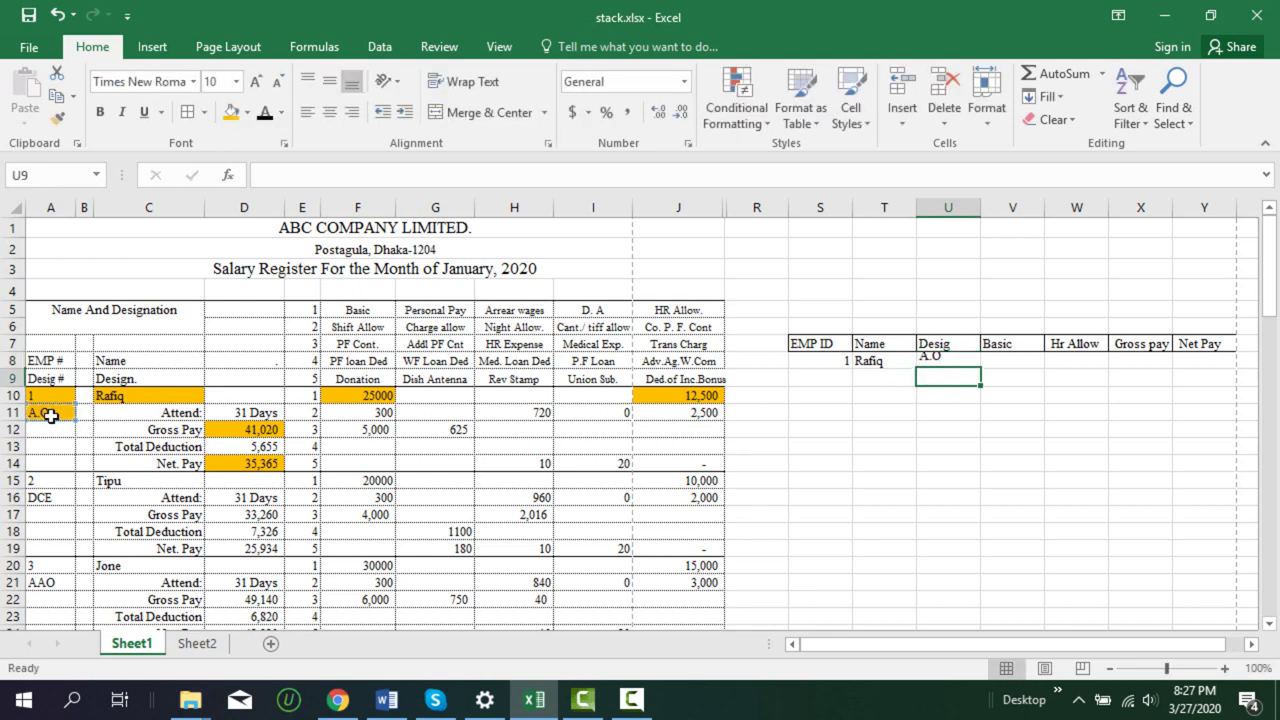
Link the summary's Basic and Hr Allow cells to =F10 (25000) and =J10 (12,500)
{"action": "left_click", "coordinate": [987, 360]}
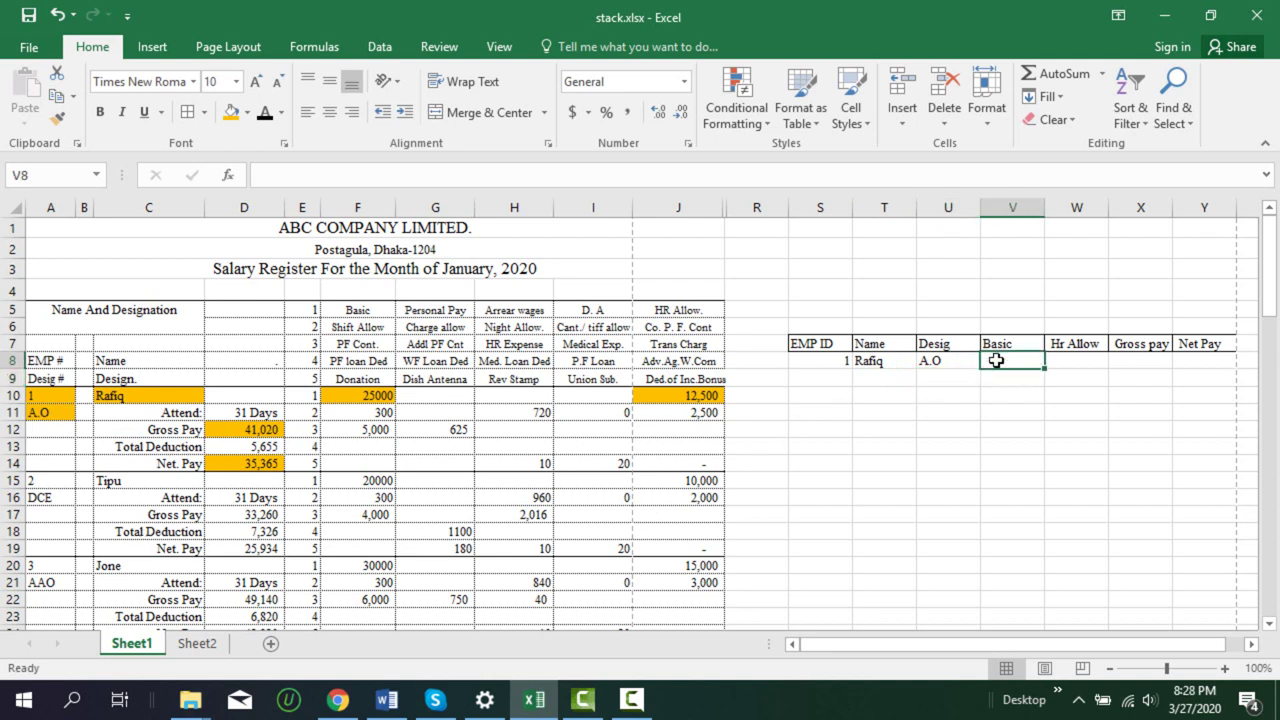
{"action": "type", "text": "="}
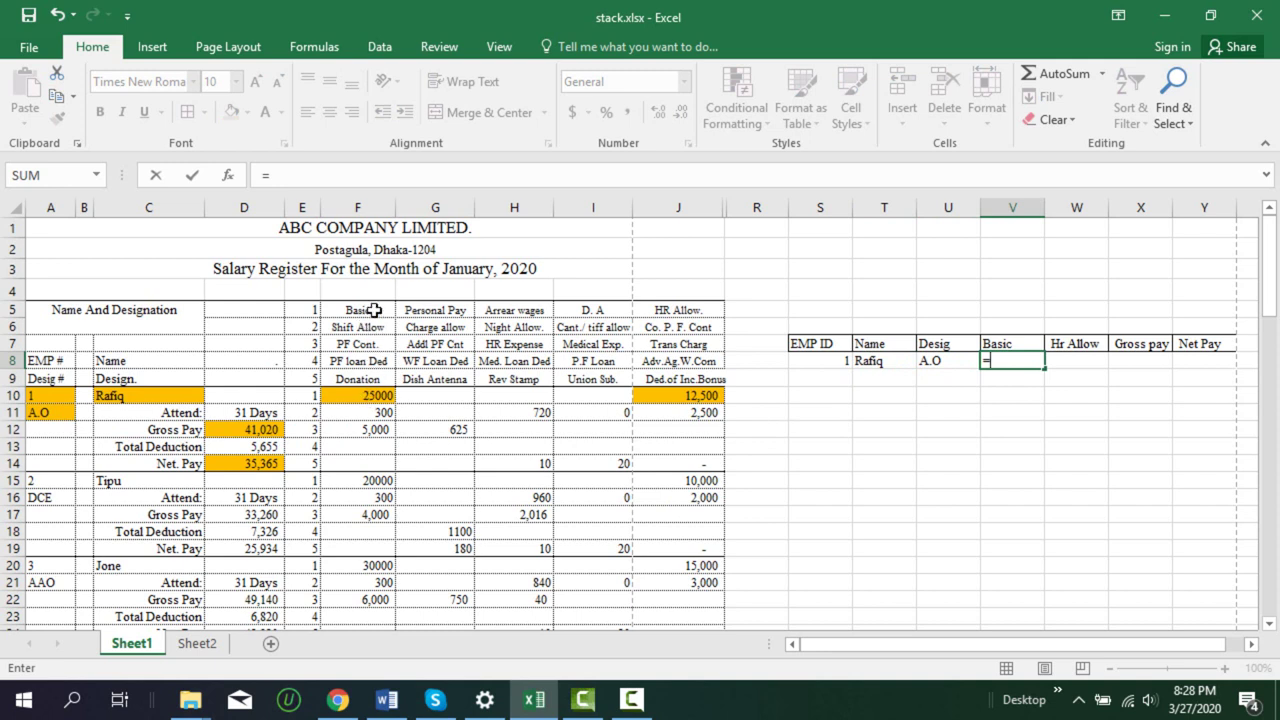
{"action": "left_click", "coordinate": [372, 396]}
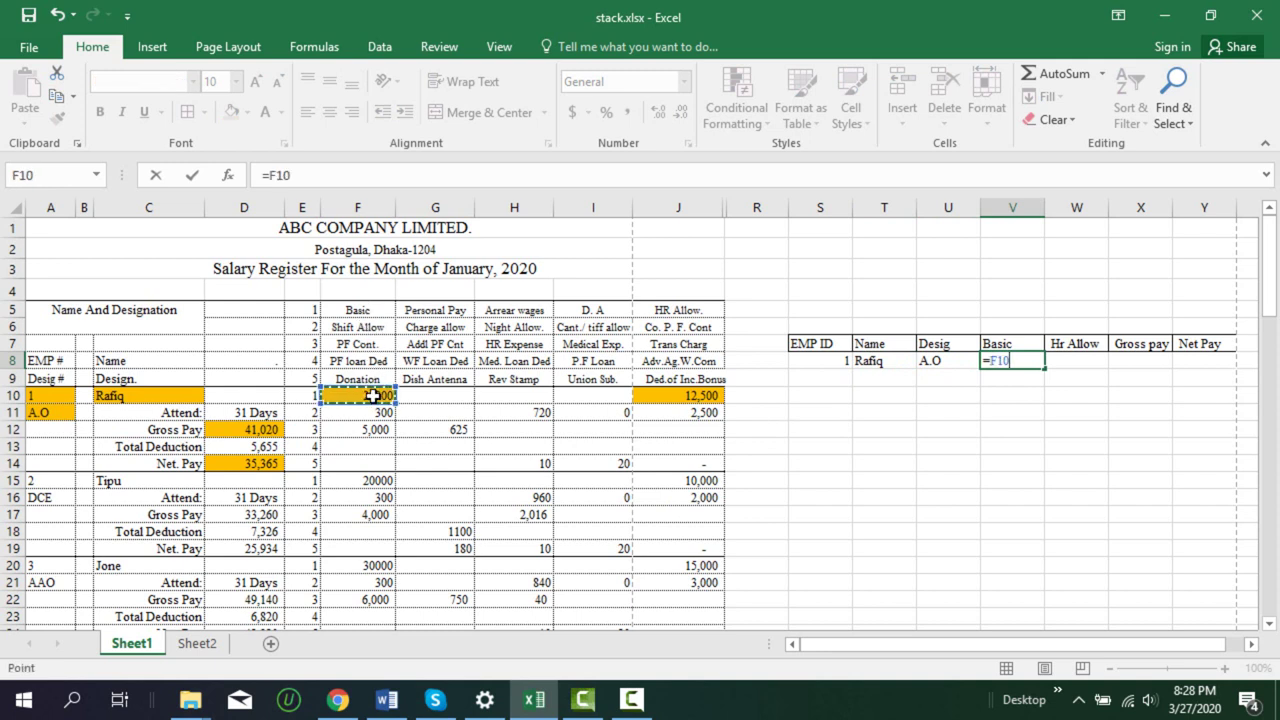
{"action": "key", "text": "Return"}
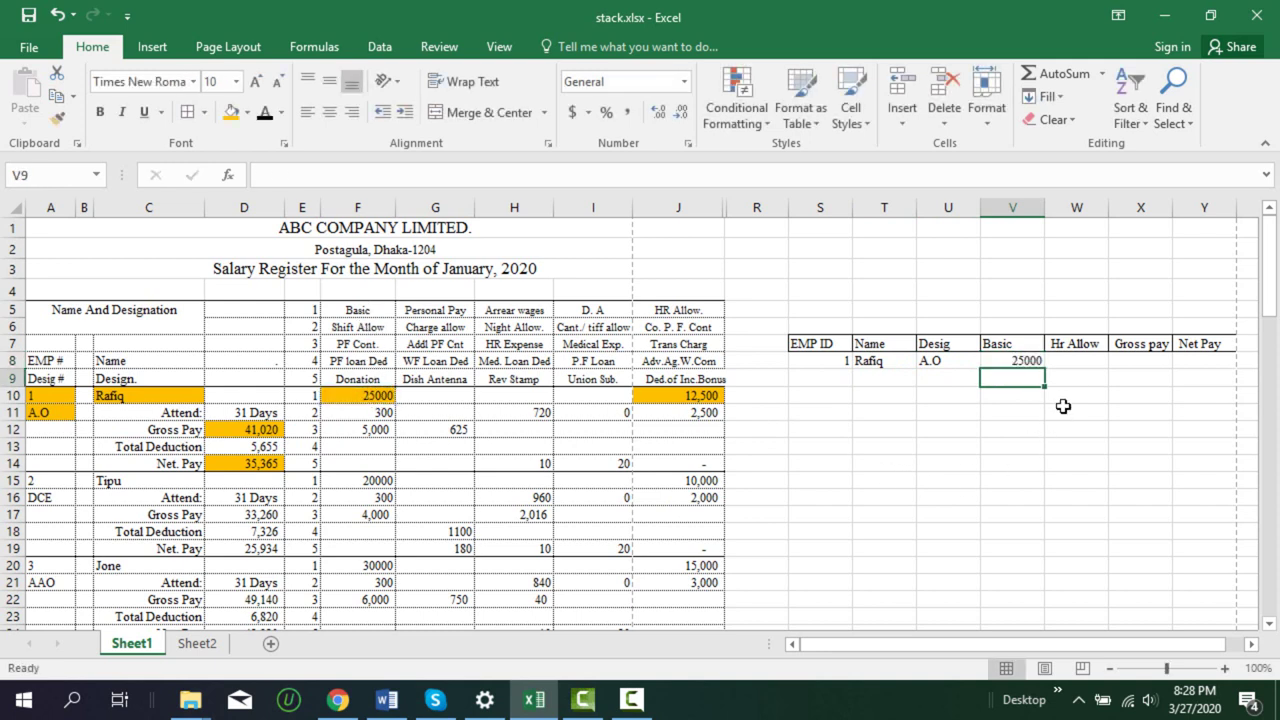
{"action": "left_click", "coordinate": [1080, 360]}
{"action": "type", "text": "="}
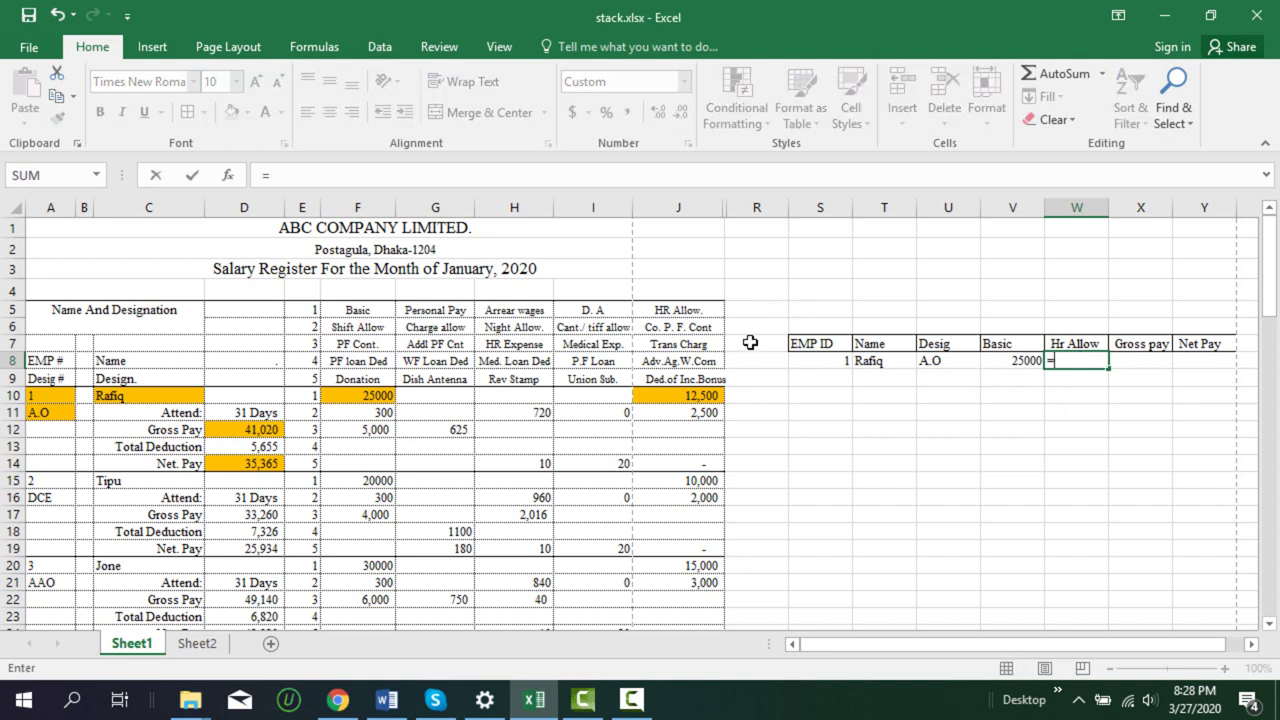
{"action": "left_click", "coordinate": [691, 399]}
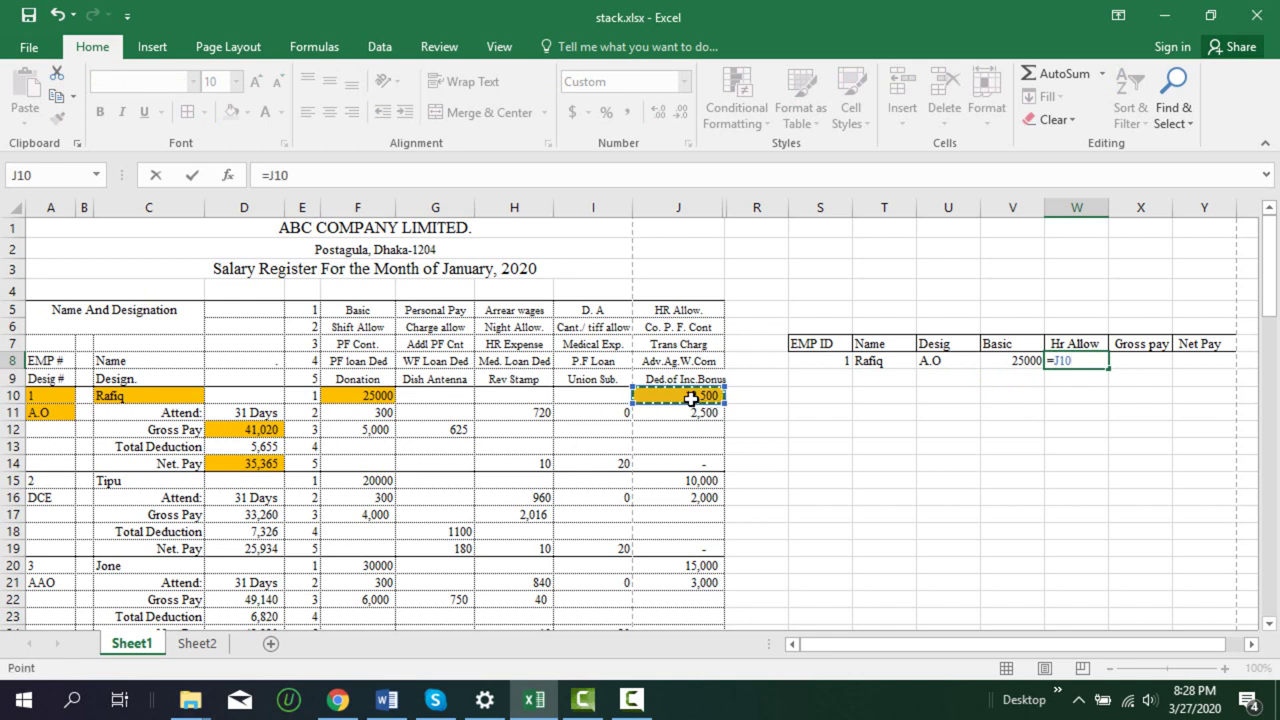
{"action": "key", "text": "Return"}
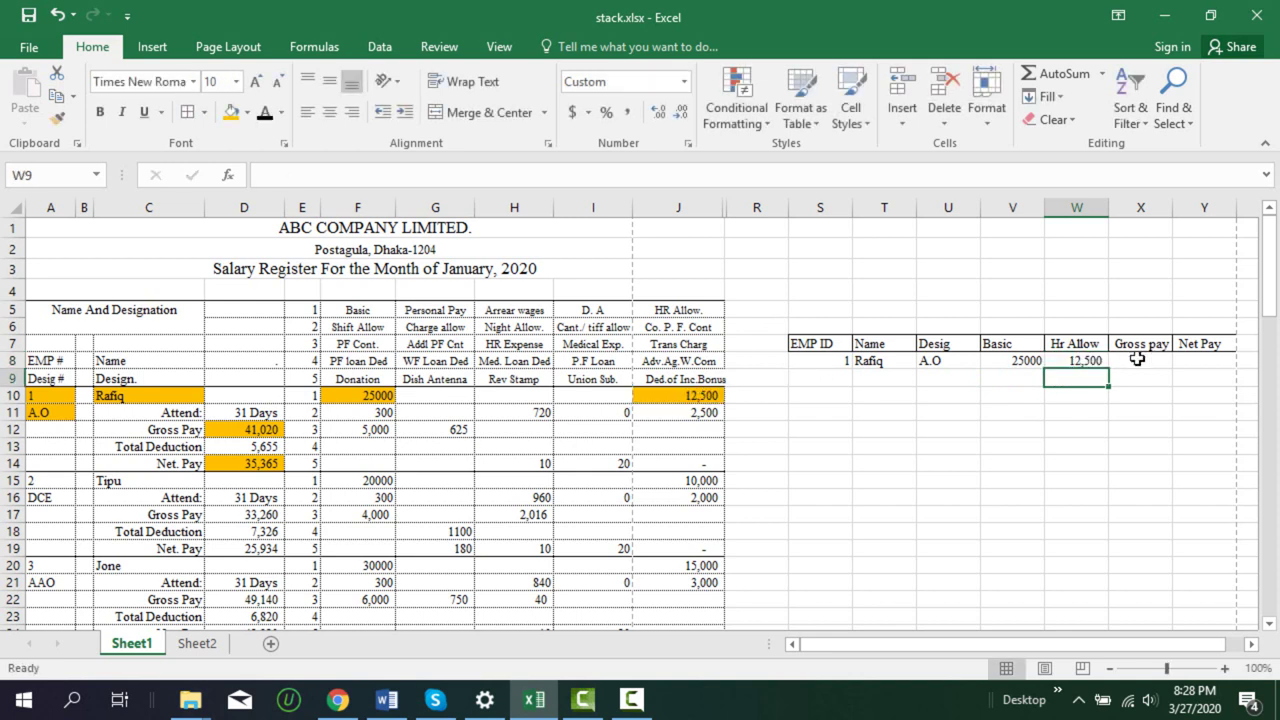
Link the summary's Gross pay and Net Pay cells to =D12 (41,020) and =D14 (35,365)
{"action": "left_click", "coordinate": [1137, 358]}
{"action": "type", "text": "="}
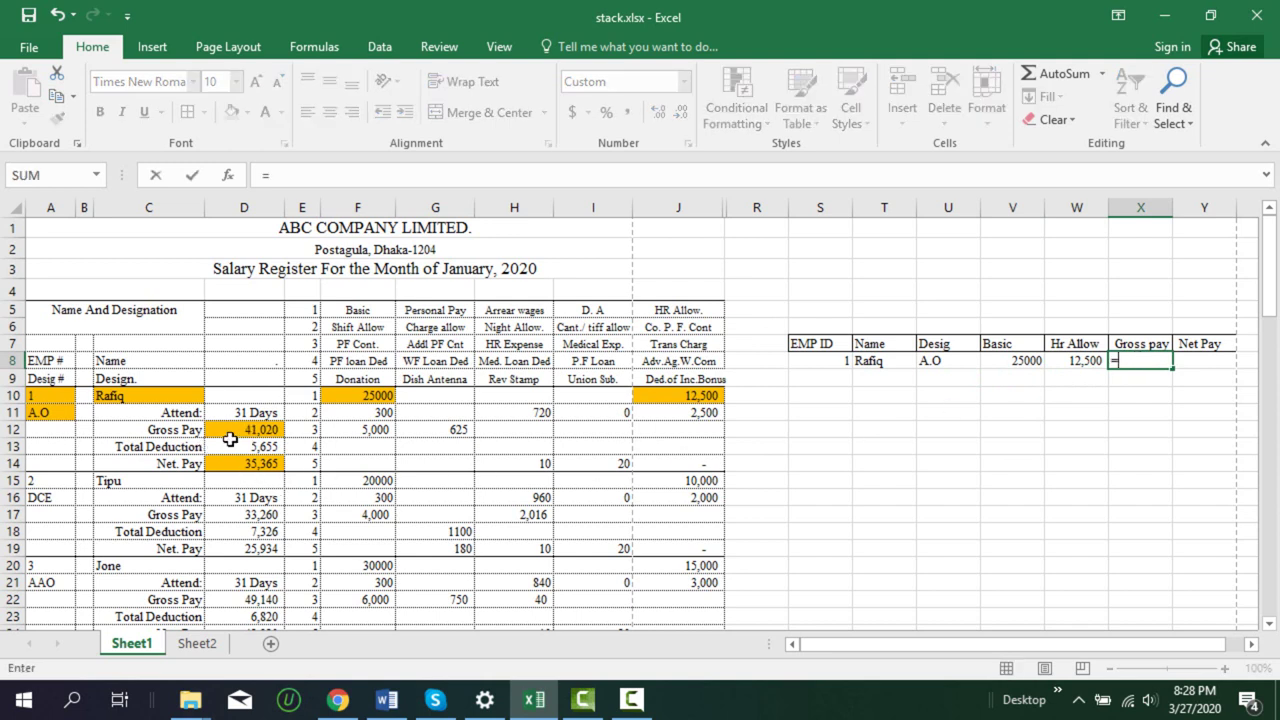
{"action": "left_click", "coordinate": [254, 431]}
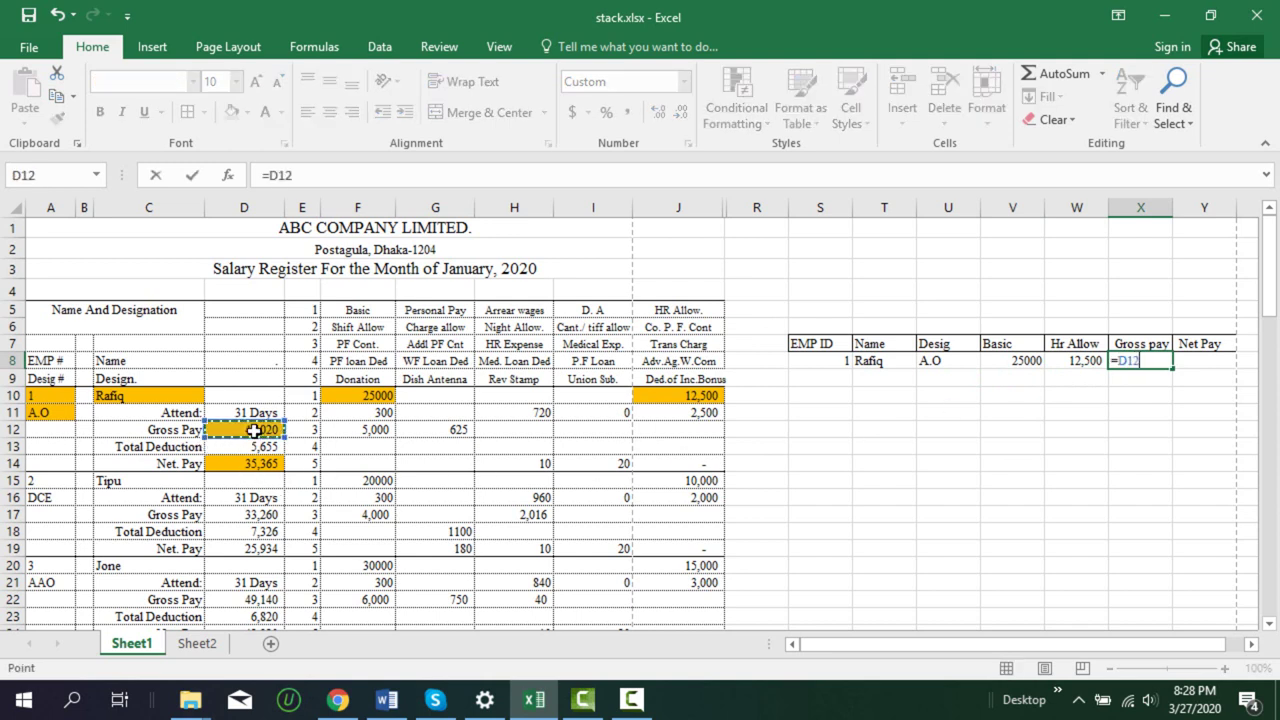
{"action": "key", "text": "Return"}
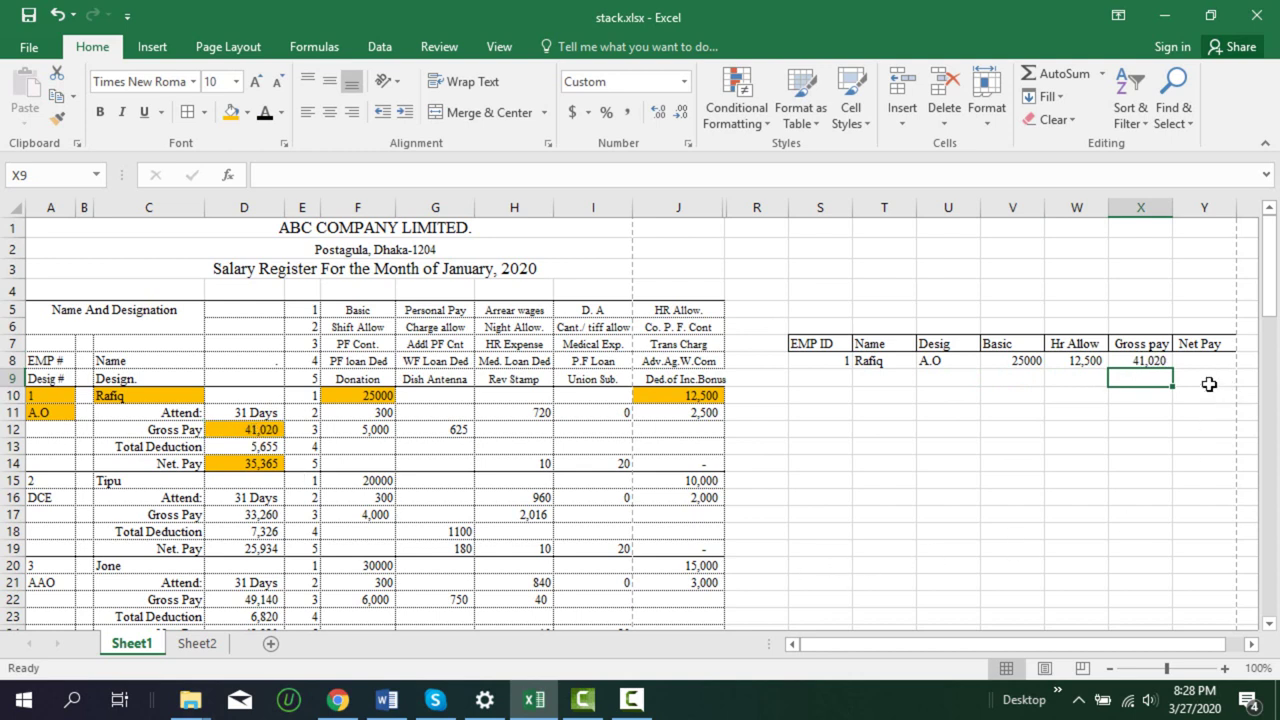
{"action": "left_click", "coordinate": [1200, 362]}
{"action": "type", "text": "="}
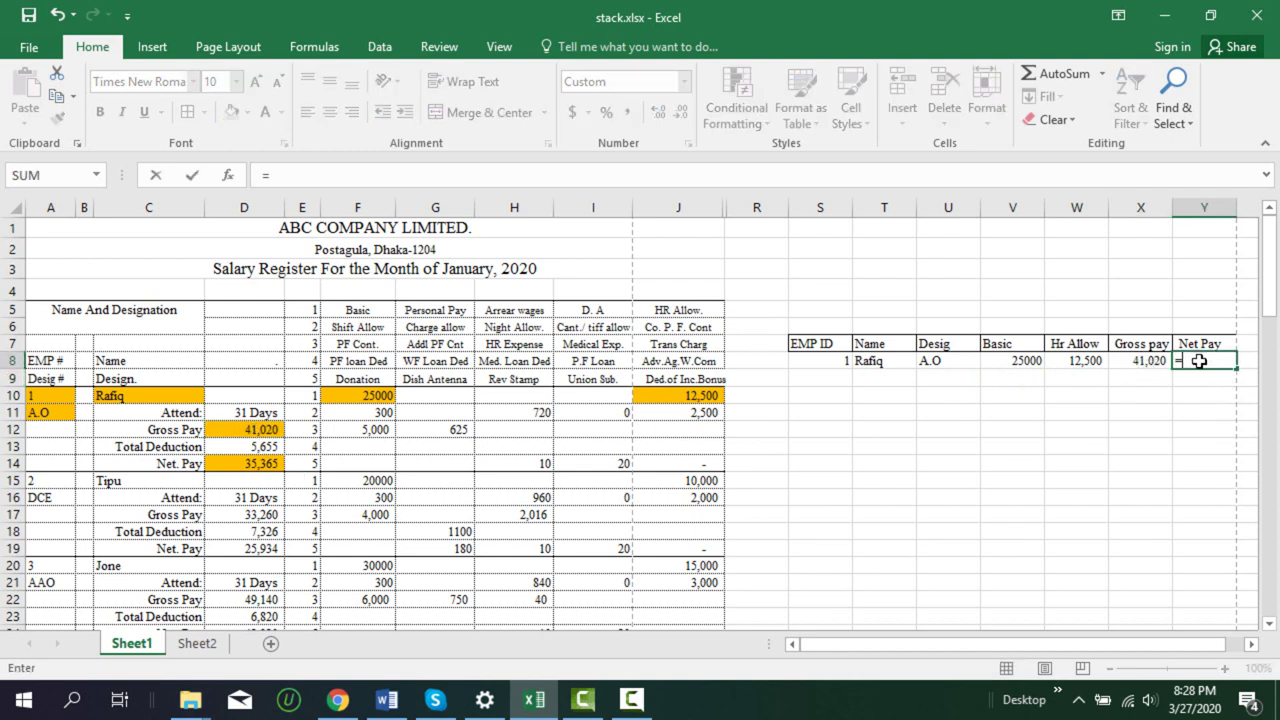
{"action": "left_click", "coordinate": [246, 467]}
{"action": "key", "text": "Return"}
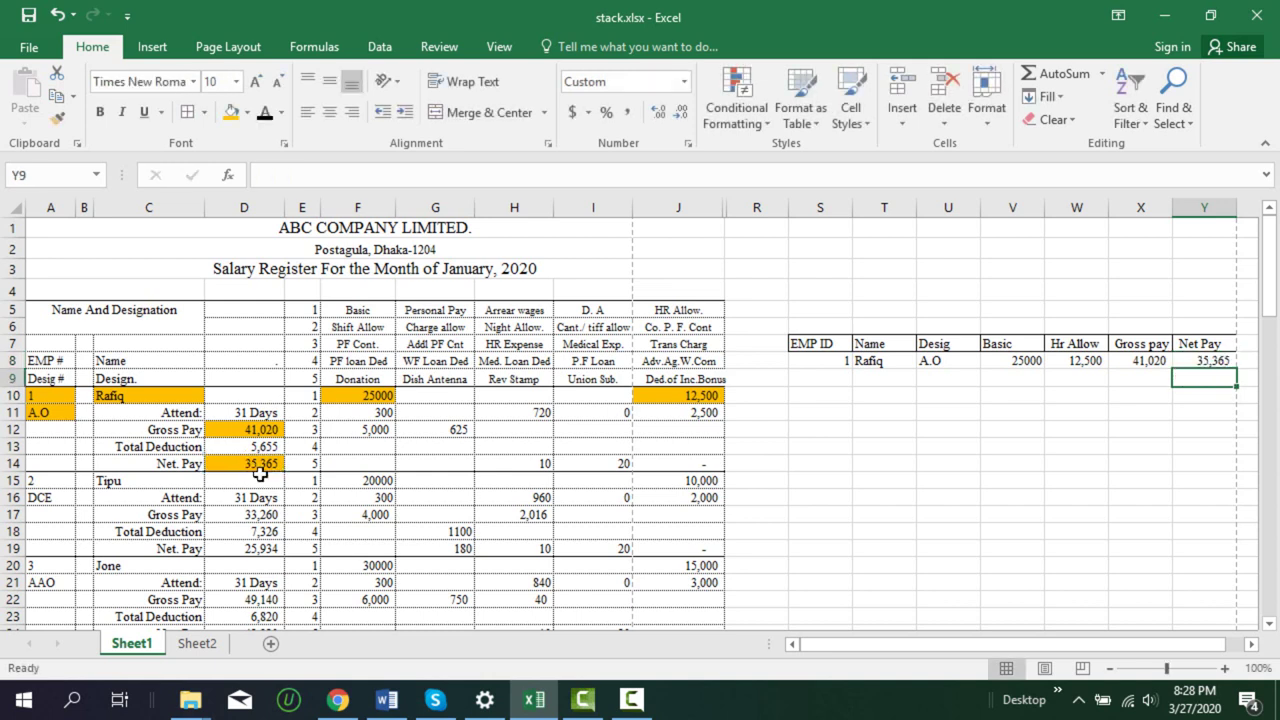
Link the second row's EMP ID, Name and Desig to A15, C15 and A16 (DCE)
{"action": "left_click", "coordinate": [837, 379]}
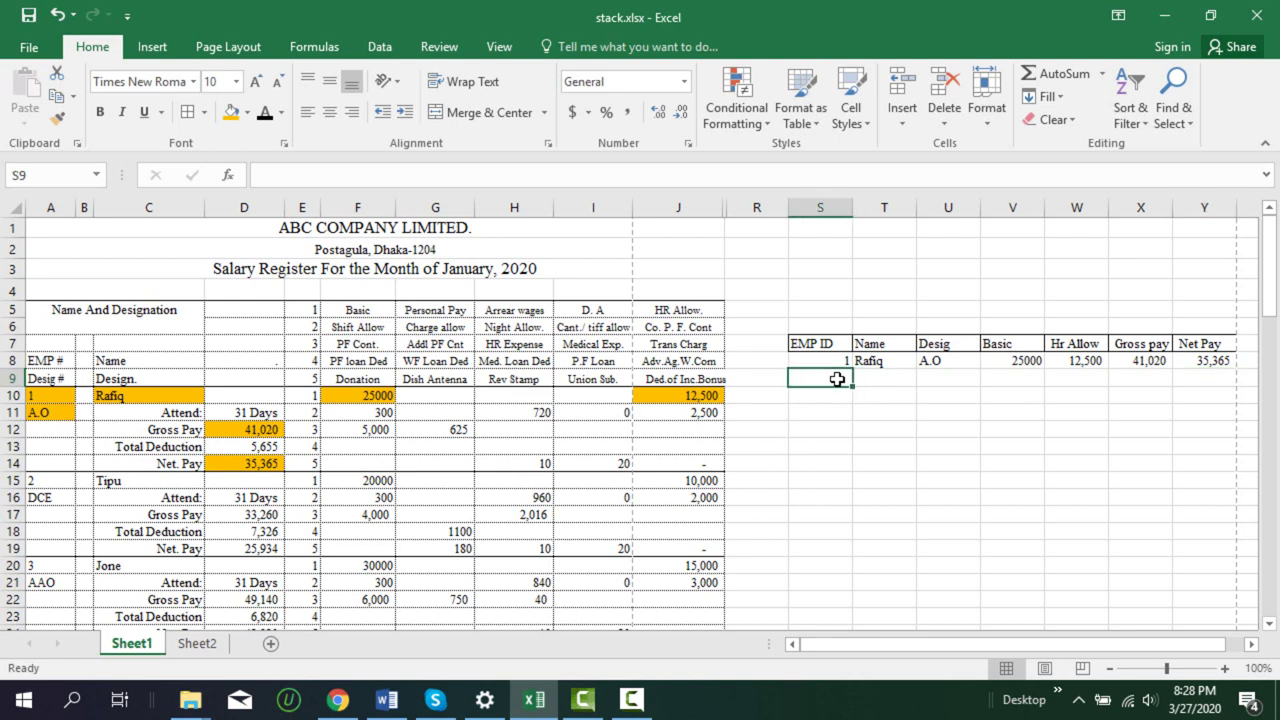
{"action": "type", "text": "="}
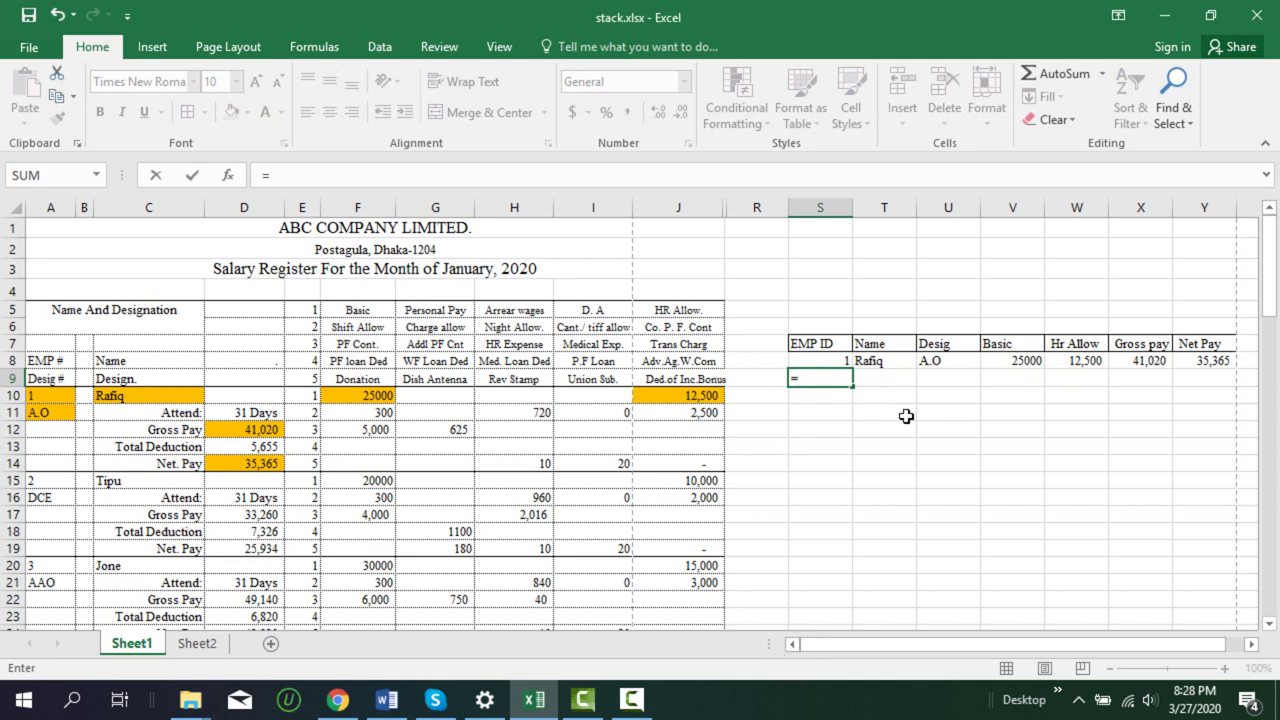
{"action": "left_click", "coordinate": [49, 480]}
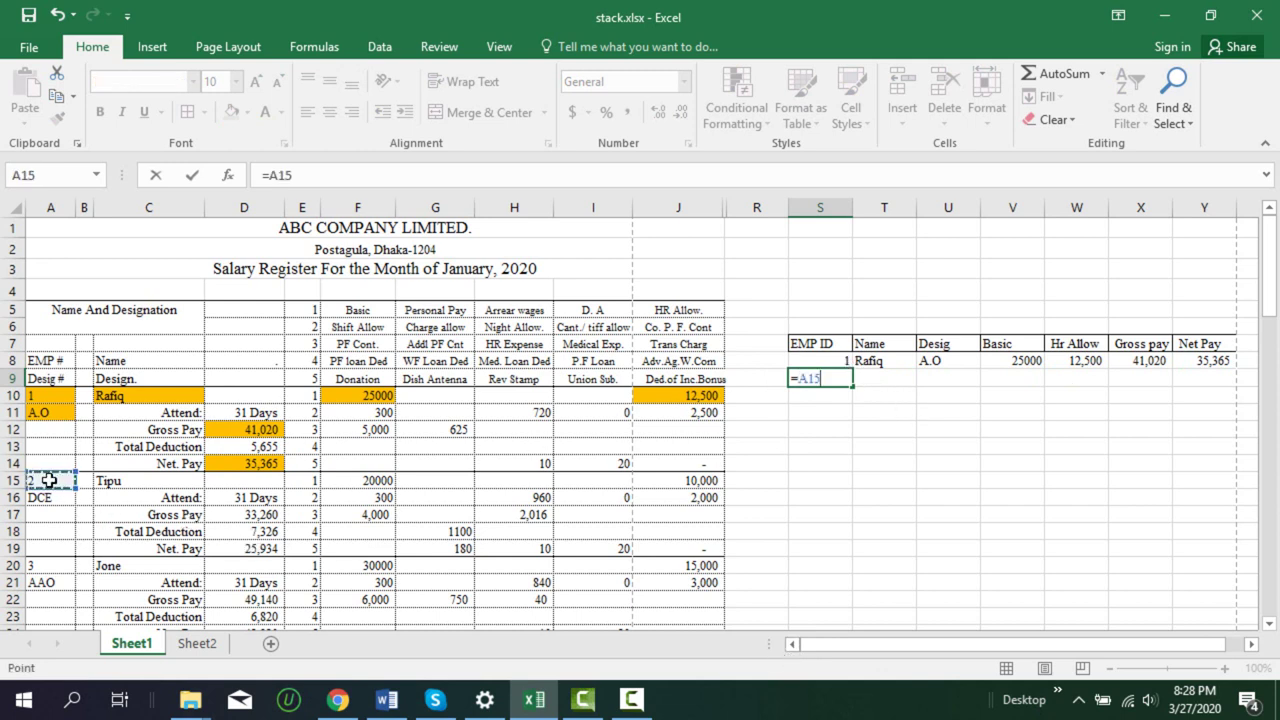
{"action": "key", "text": "Return"}
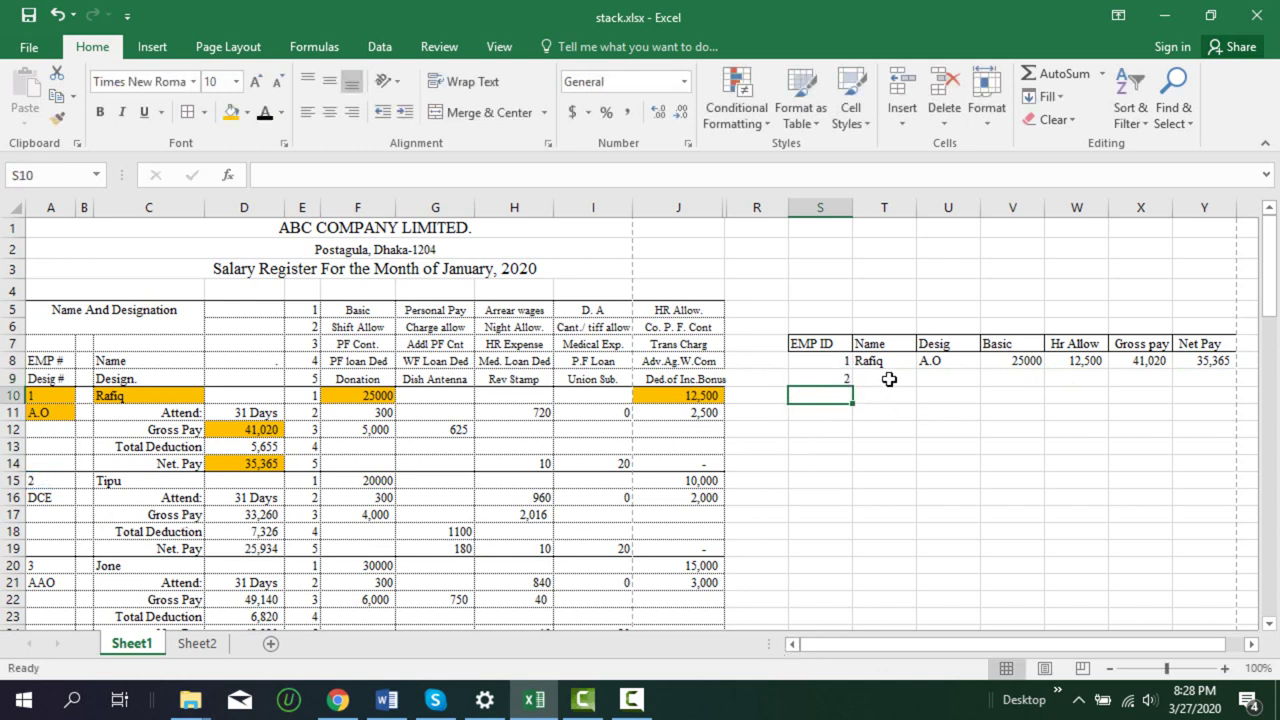
{"action": "left_click", "coordinate": [888, 379]}
{"action": "type", "text": "="}
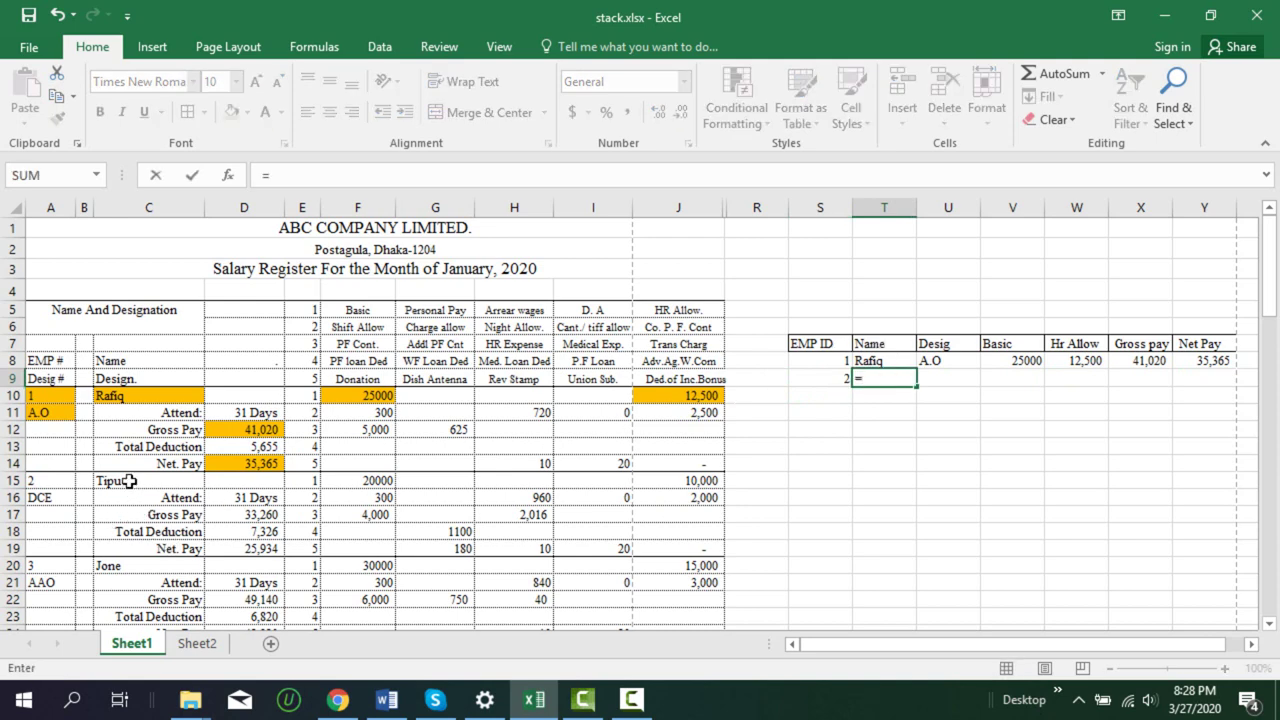
{"action": "left_click", "coordinate": [130, 481]}
{"action": "key", "text": "Return"}
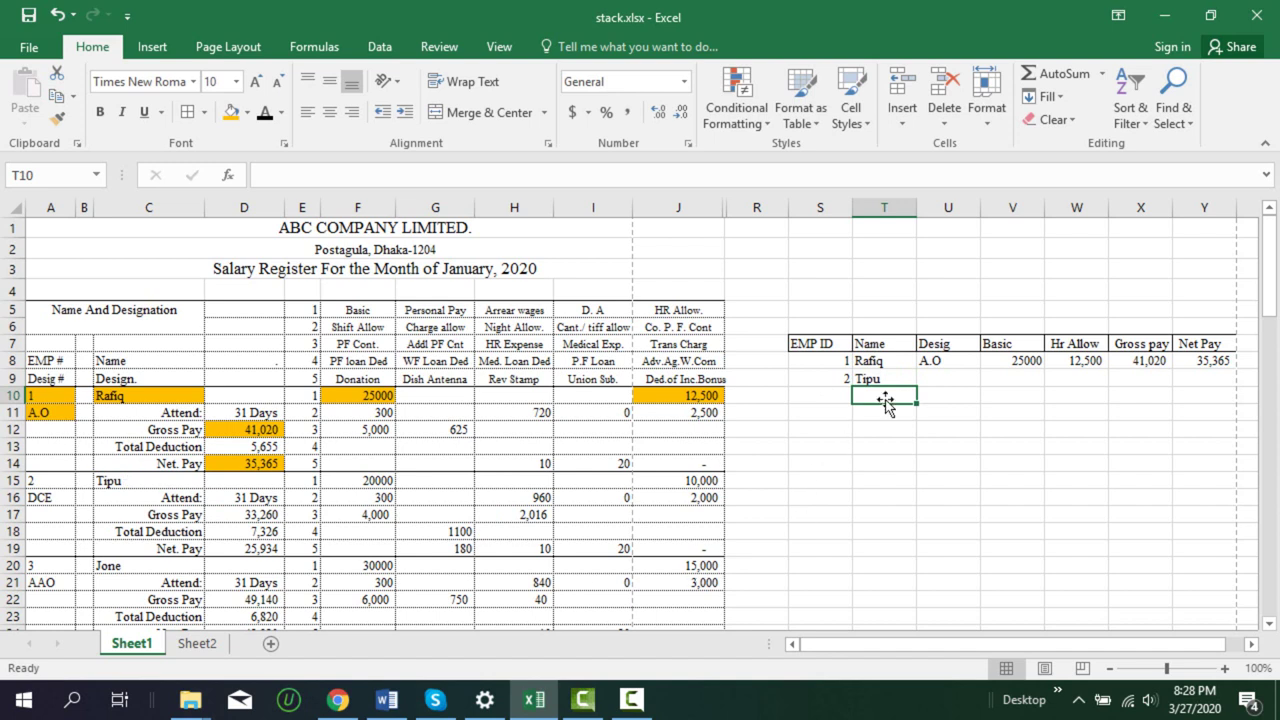
{"action": "left_click", "coordinate": [951, 378]}
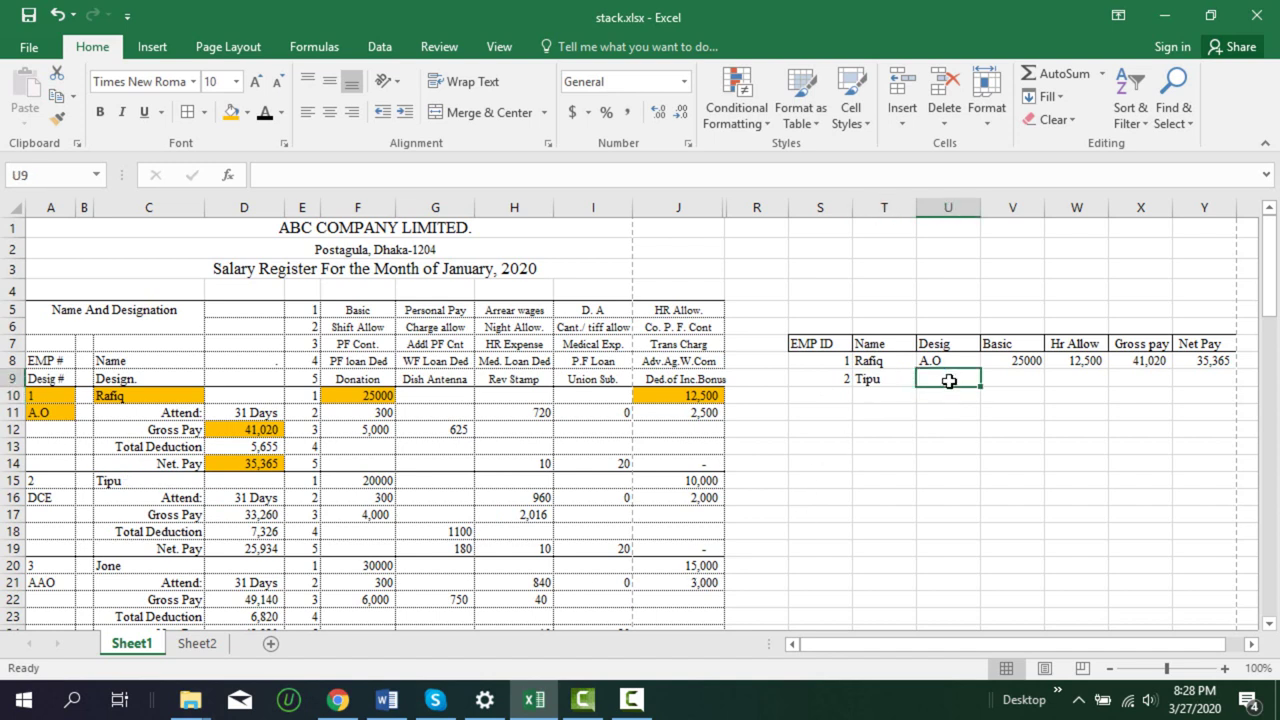
{"action": "type", "text": "="}
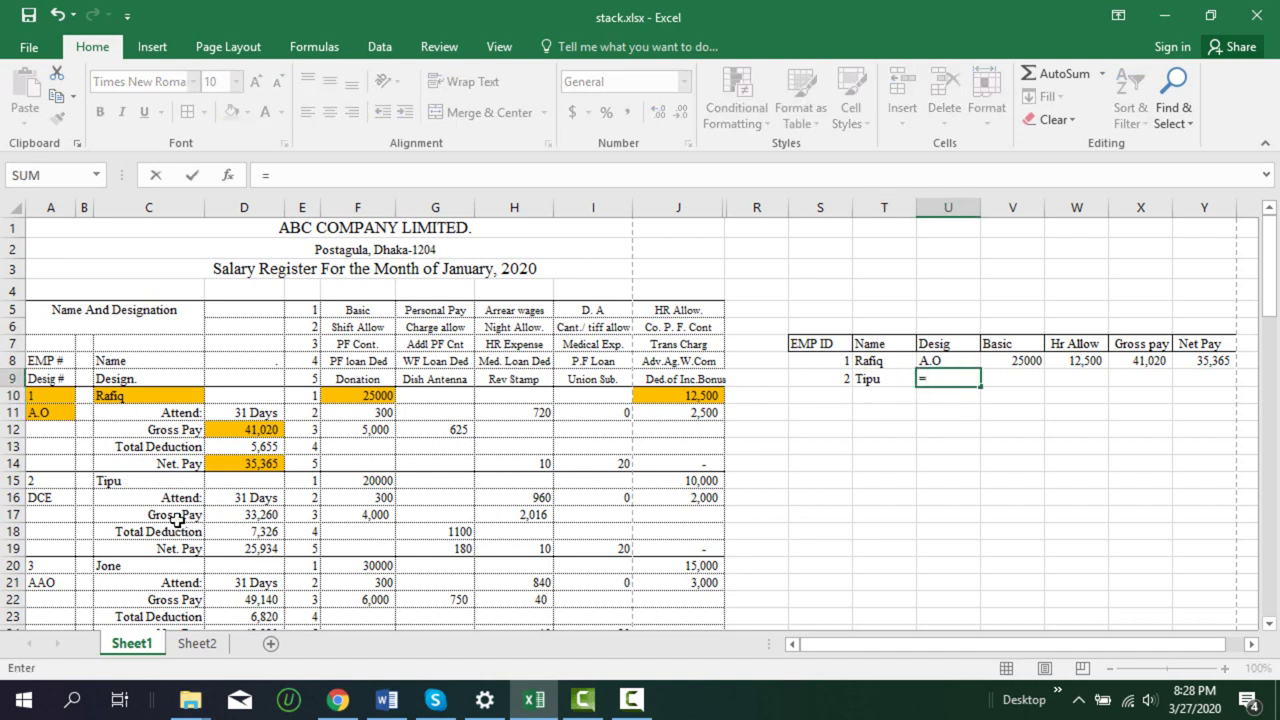
{"action": "left_click", "coordinate": [50, 497]}
{"action": "key", "text": "Return"}
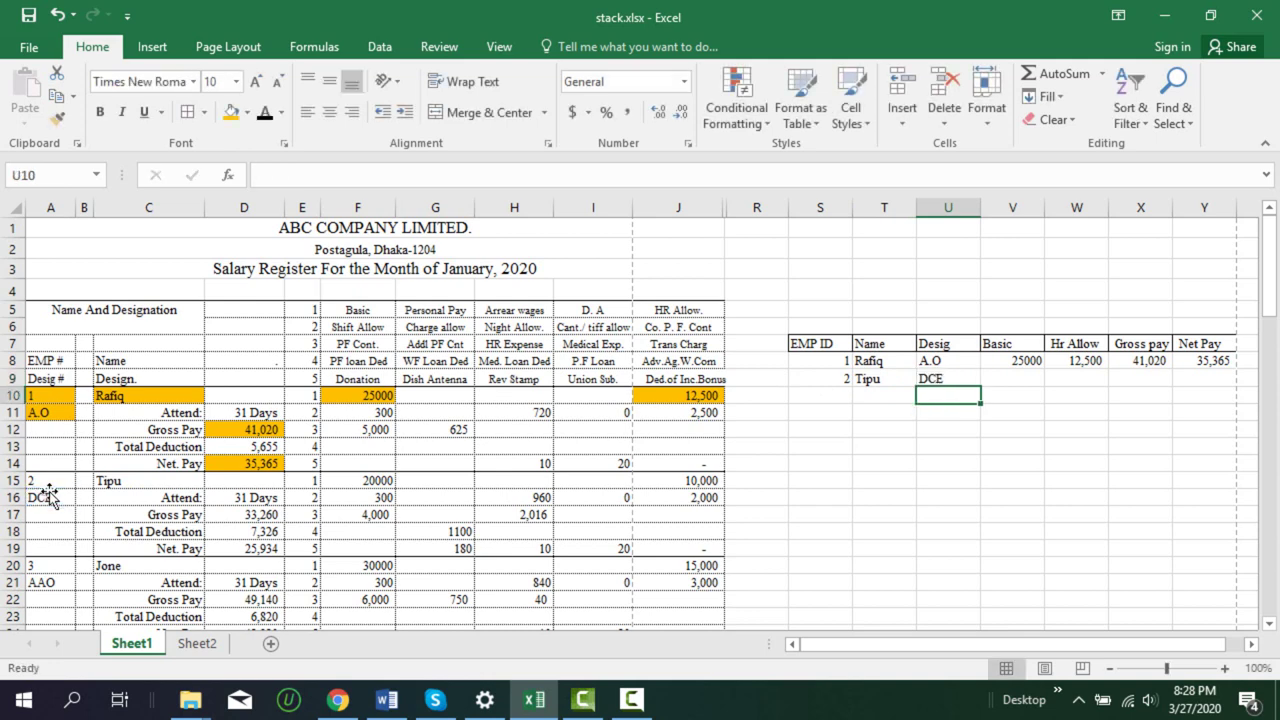
Link the second row's Basic to F15 (20000) and HR Allow to J15 (10,000)
{"action": "left_click", "coordinate": [1009, 378]}
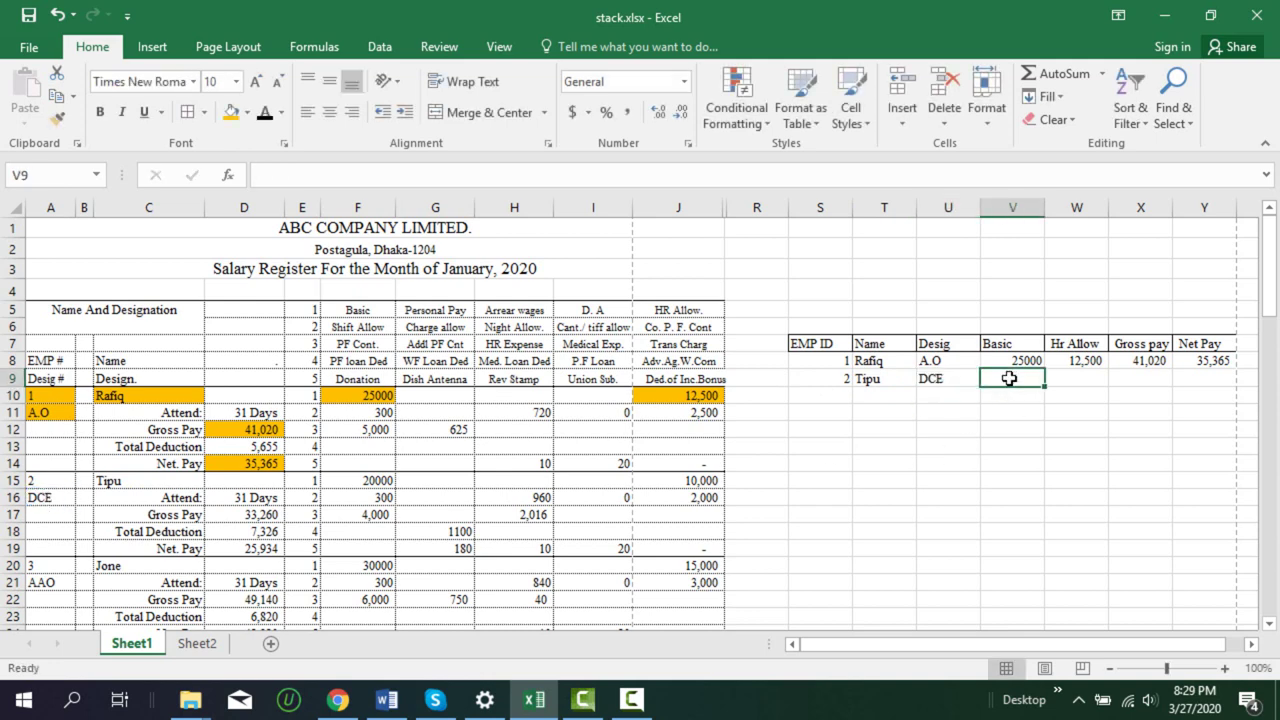
{"action": "type", "text": "="}
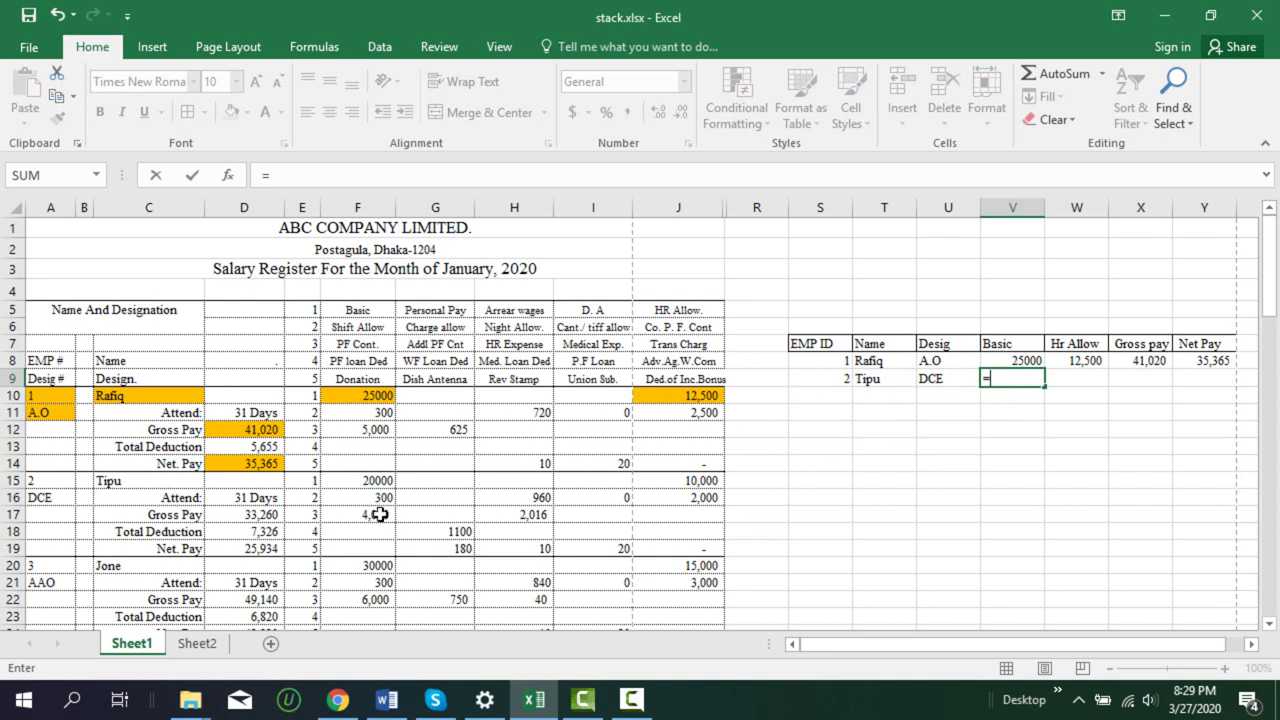
{"action": "left_click", "coordinate": [369, 482]}
{"action": "key", "text": "Return"}
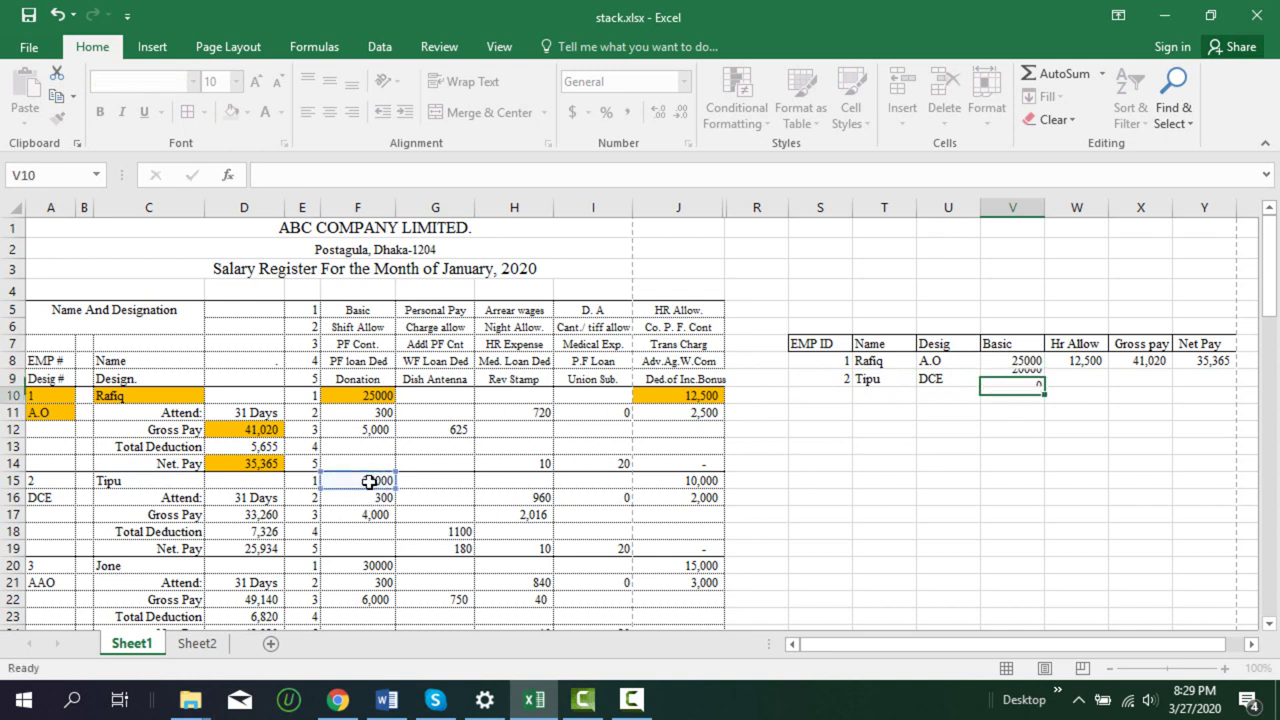
{"action": "left_click", "coordinate": [1086, 378]}
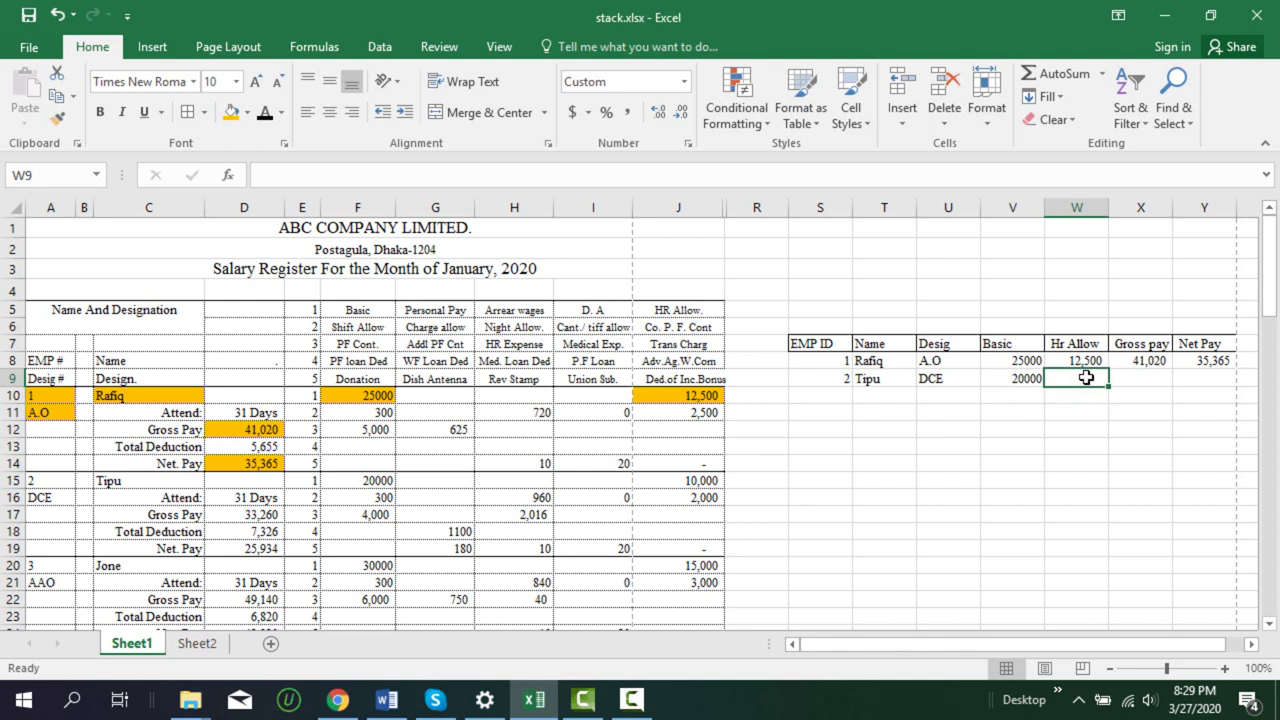
{"action": "type", "text": "="}
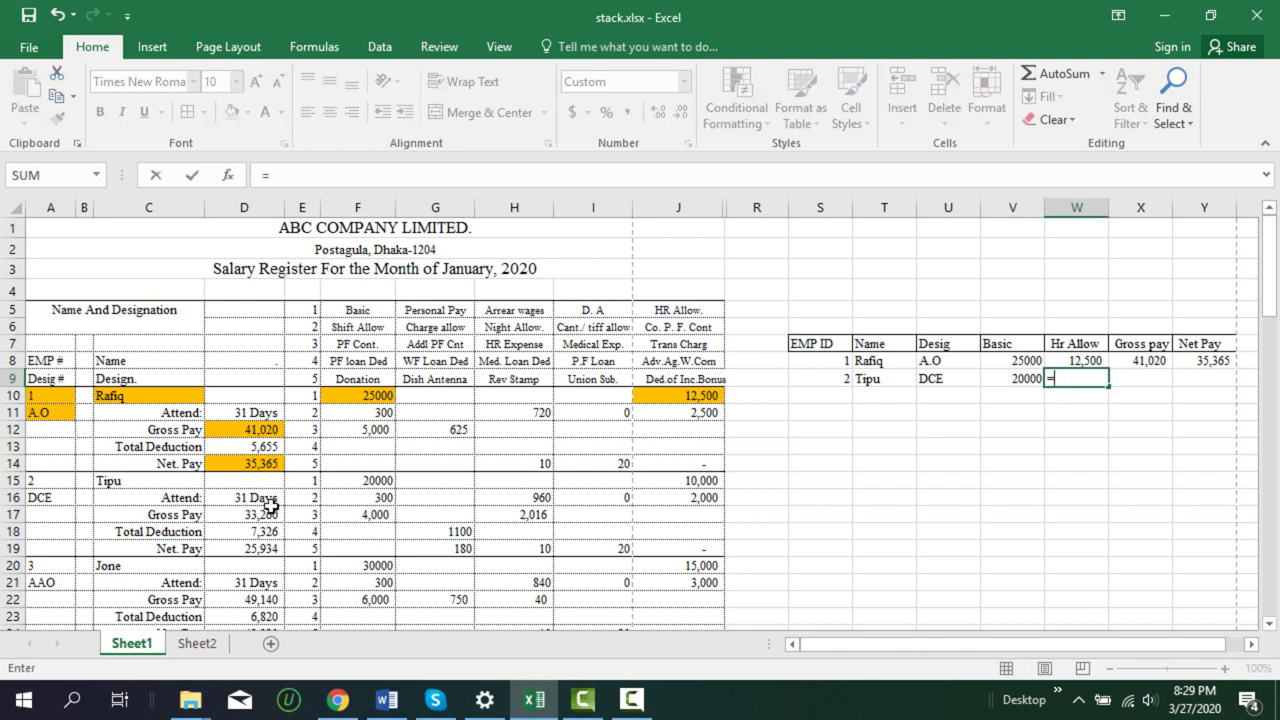
{"action": "left_click", "coordinate": [692, 483]}
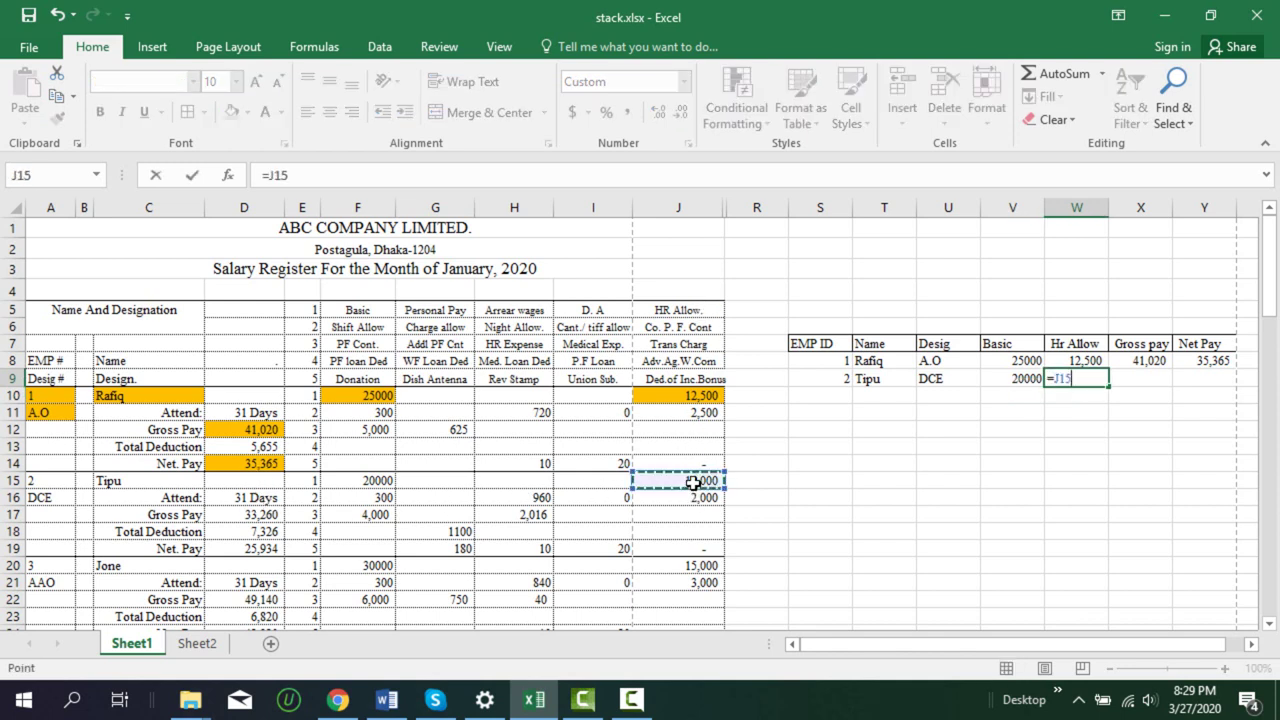
{"action": "key", "text": "Return"}
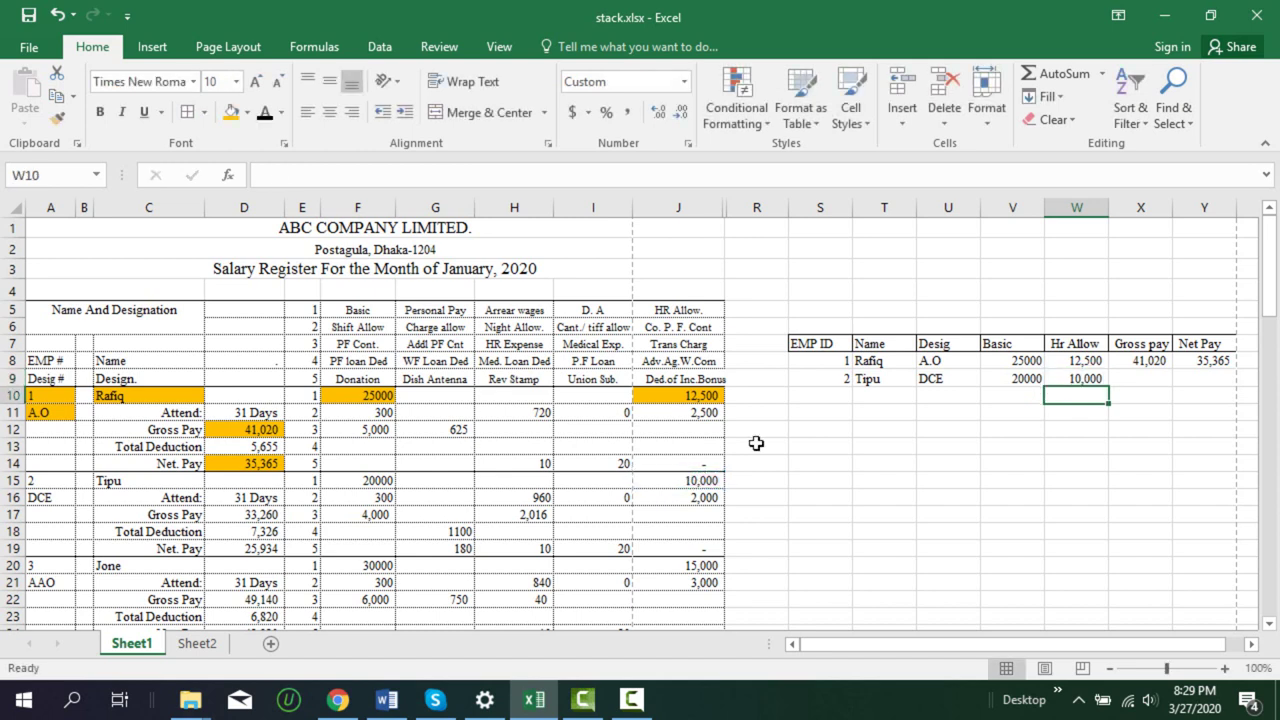
Link the second row's Gross to D17 (33,260) and Net Pay to D19 (25,934)
{"action": "left_click", "coordinate": [1150, 378]}
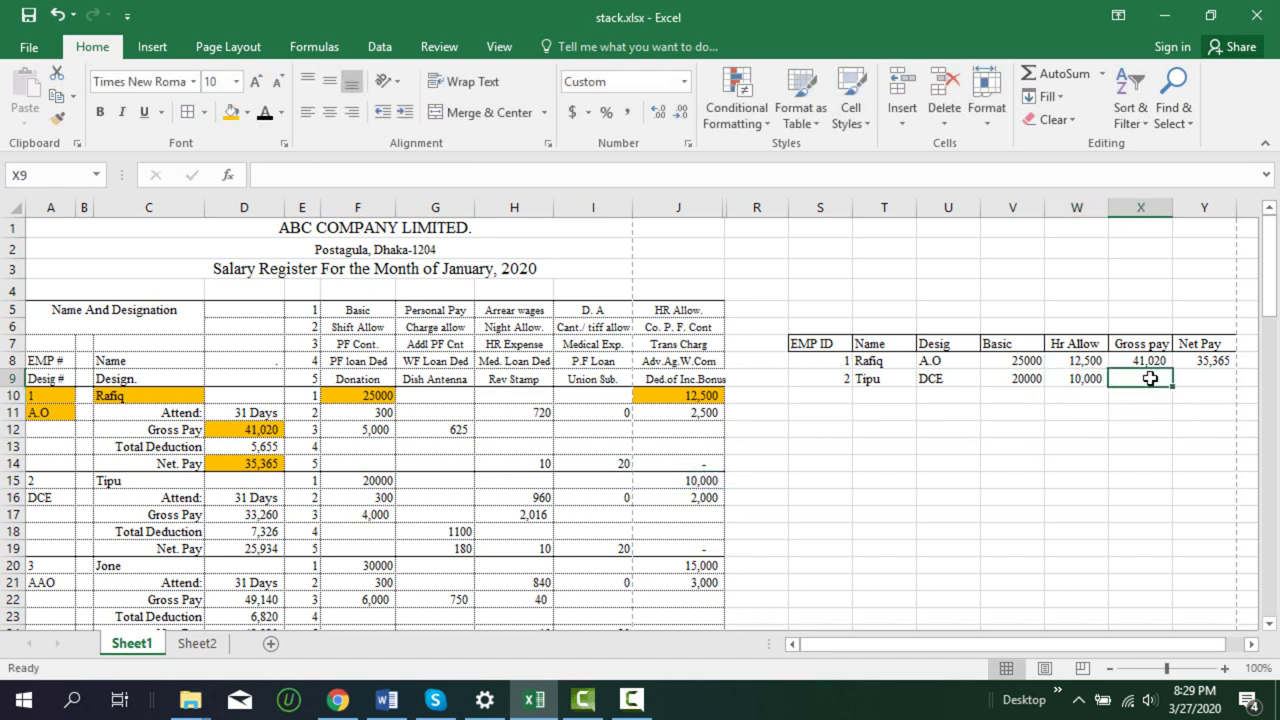
{"action": "type", "text": "="}
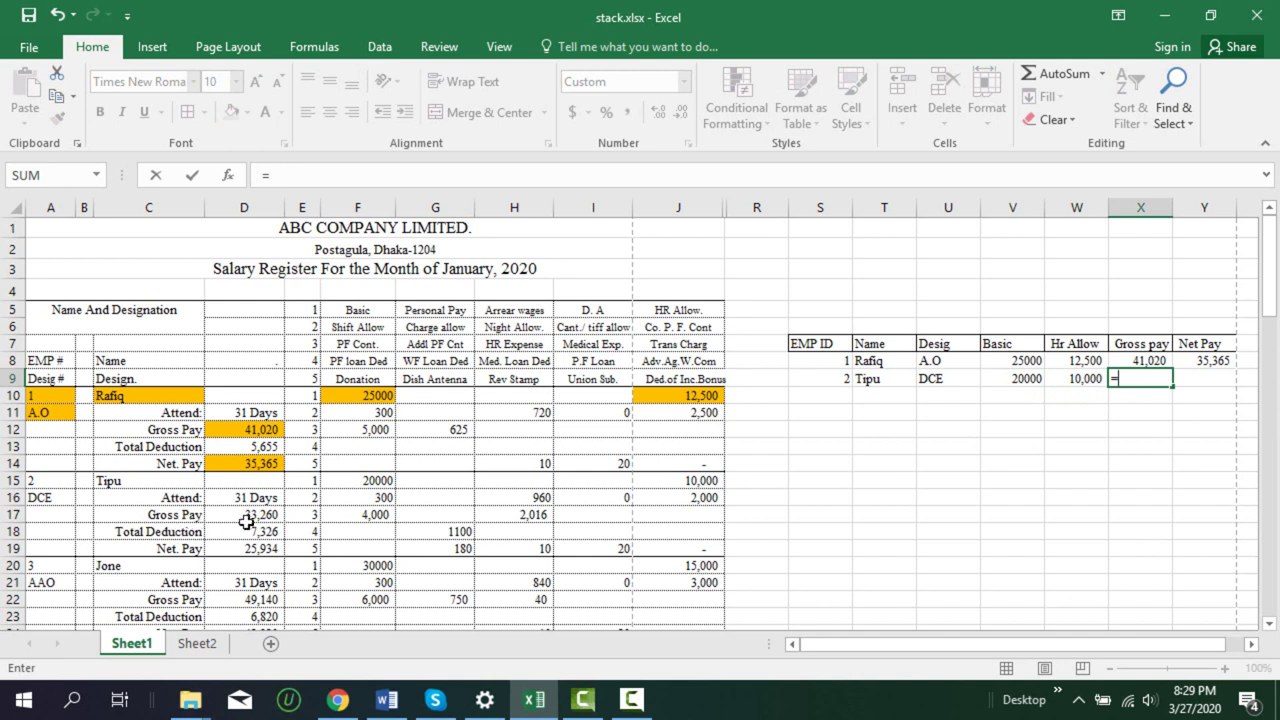
{"action": "left_click", "coordinate": [267, 514]}
{"action": "key", "text": "Return"}
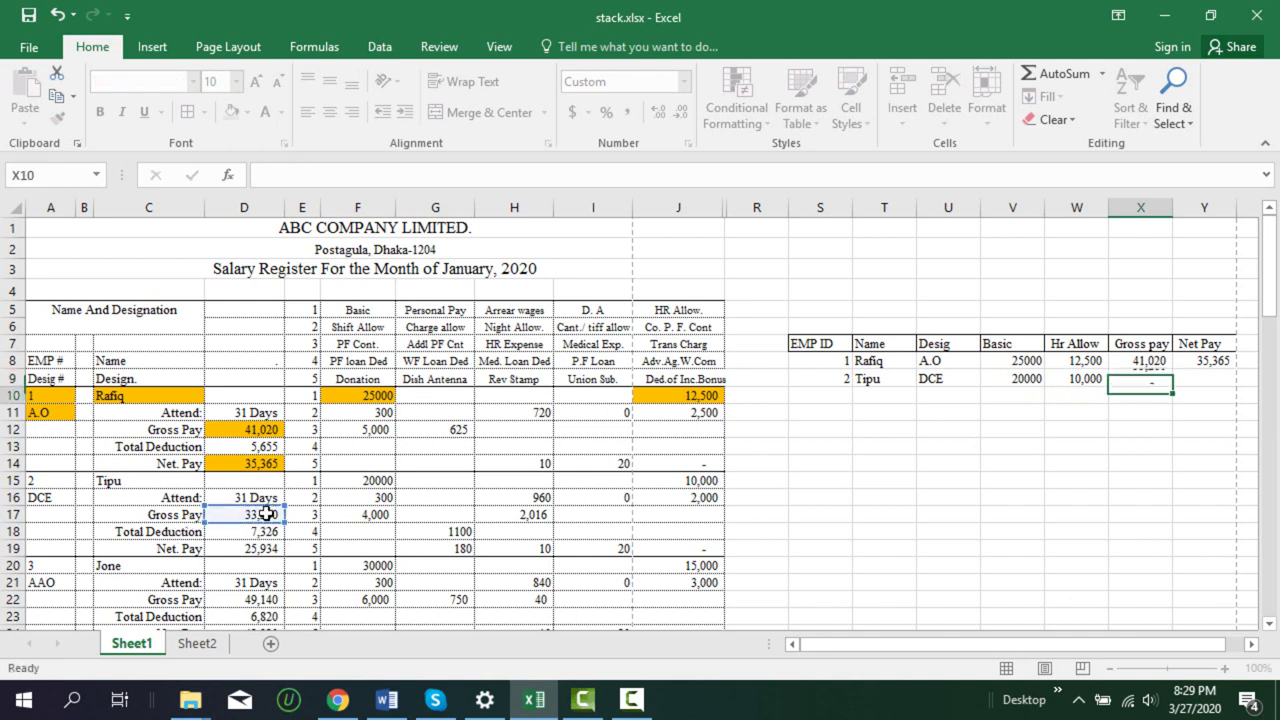
{"action": "left_click", "coordinate": [1209, 379]}
{"action": "type", "text": "="}
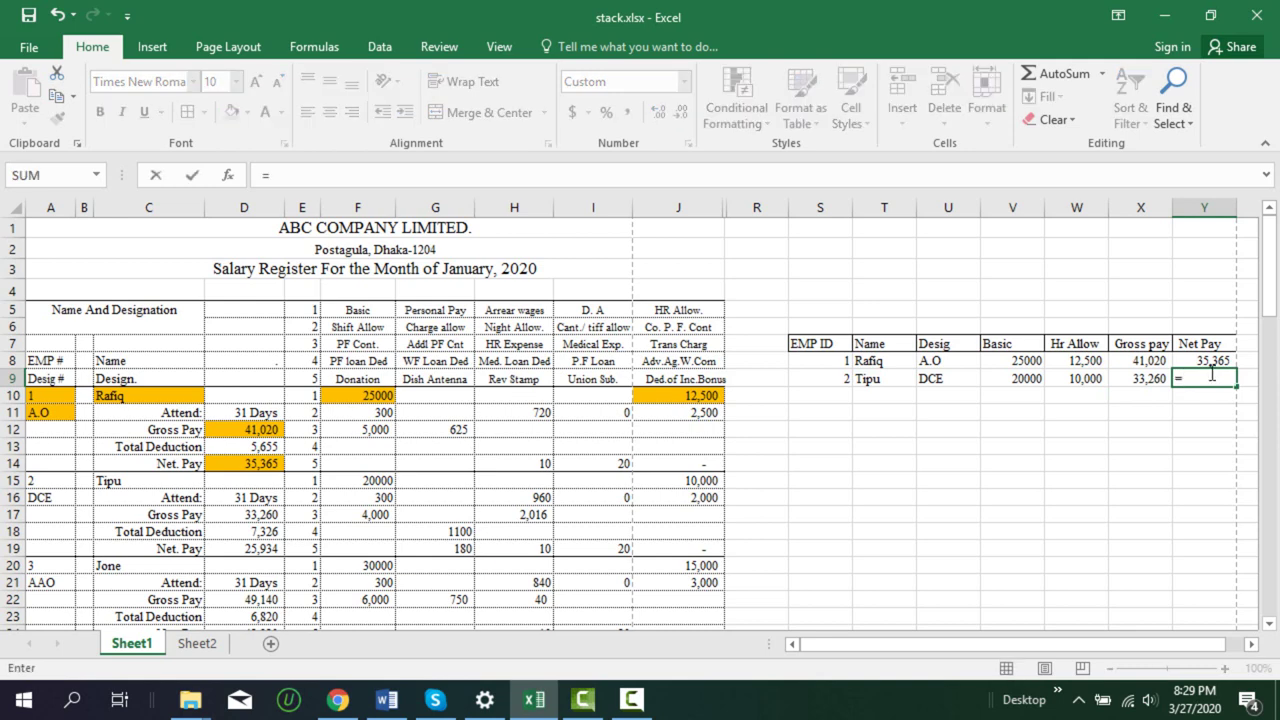
{"action": "left_click", "coordinate": [249, 551]}
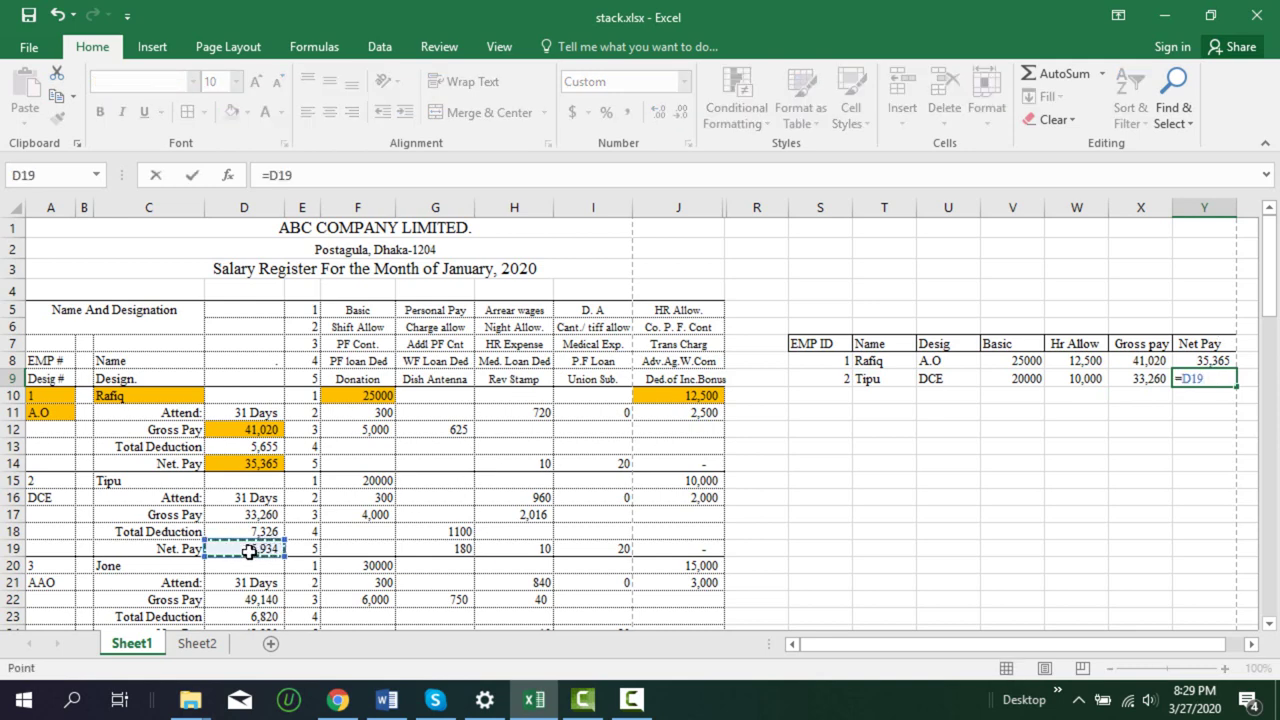
{"action": "key", "text": "Return"}
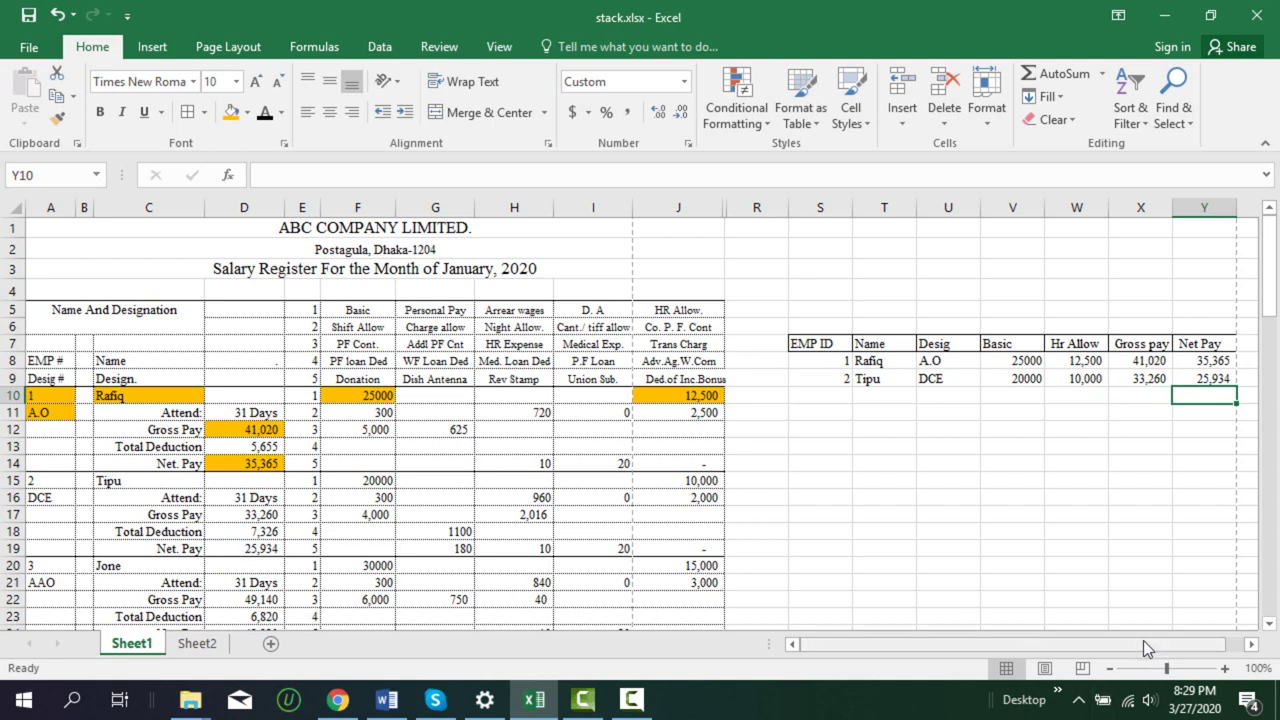
{"action": "left_click", "coordinate": [1251, 651]}
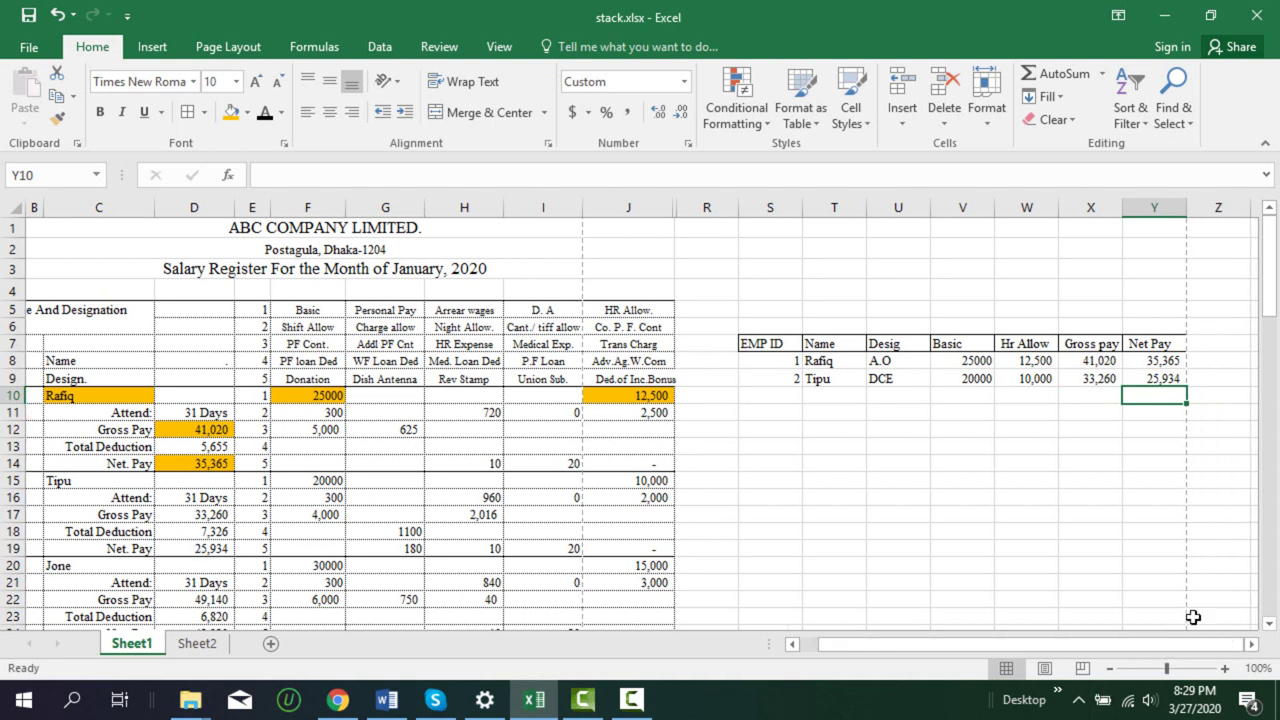
{"action": "left_click", "coordinate": [791, 363]}
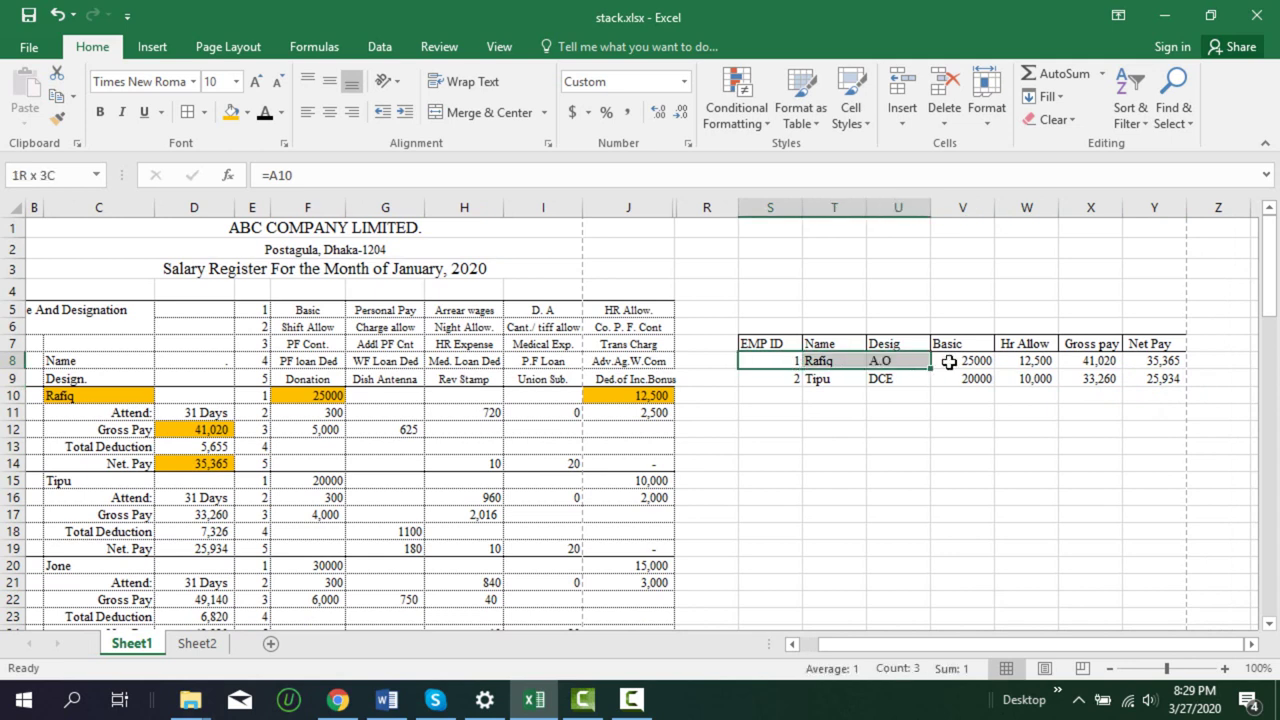
{"action": "mouse_move", "coordinate": [791, 363]}
{"action": "left_mouse_down"}
{"action": "mouse_move", "coordinate": [1160, 381]}
{"action": "mouse_move", "coordinate": [1178, 482]}
{"action": "left_mouse_up"}
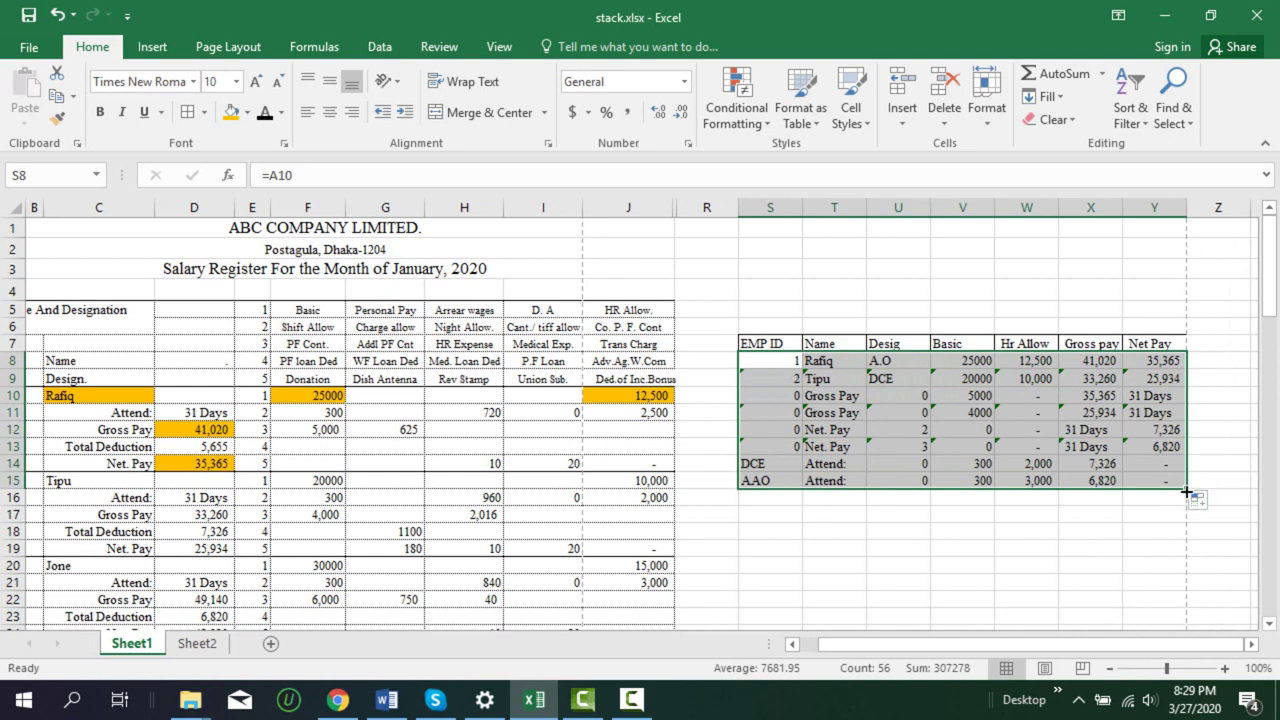
{"action": "left_click_drag", "start_coordinate": [1187, 488], "coordinate": [1190, 590]}
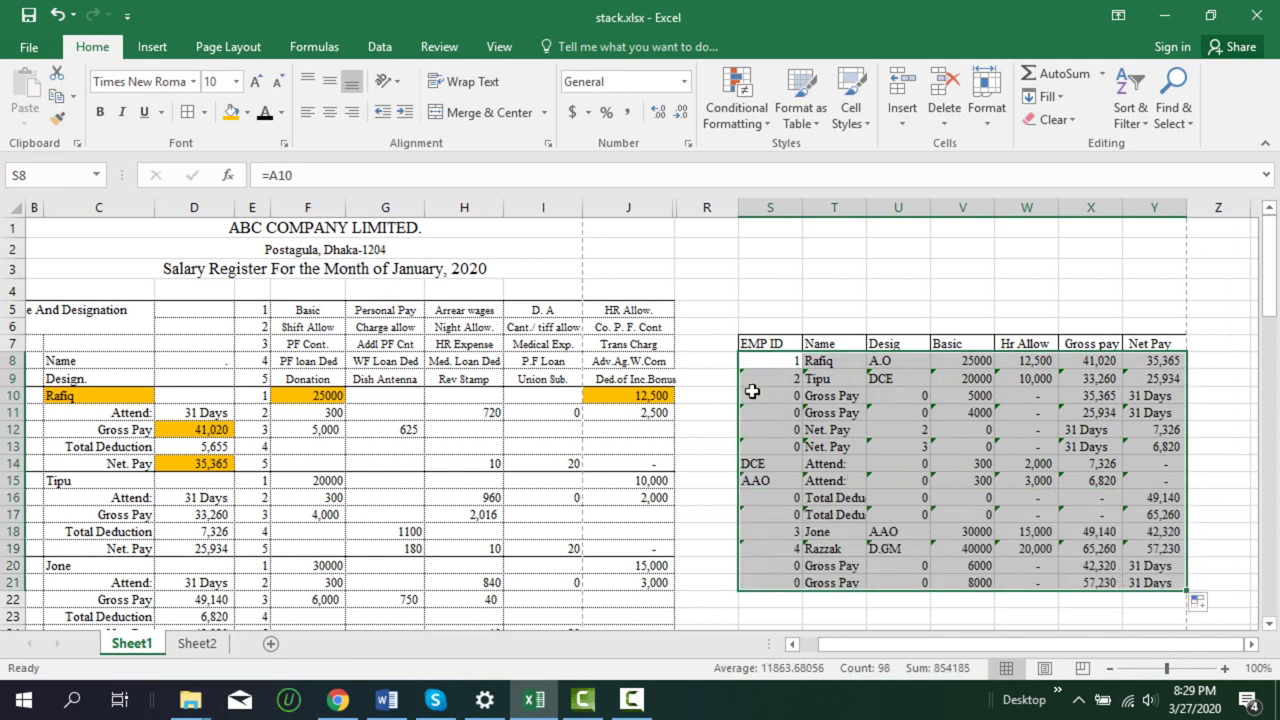
{"action": "left_click_drag", "start_coordinate": [752, 391], "coordinate": [1157, 610]}
{"action": "key", "text": "Delete"}
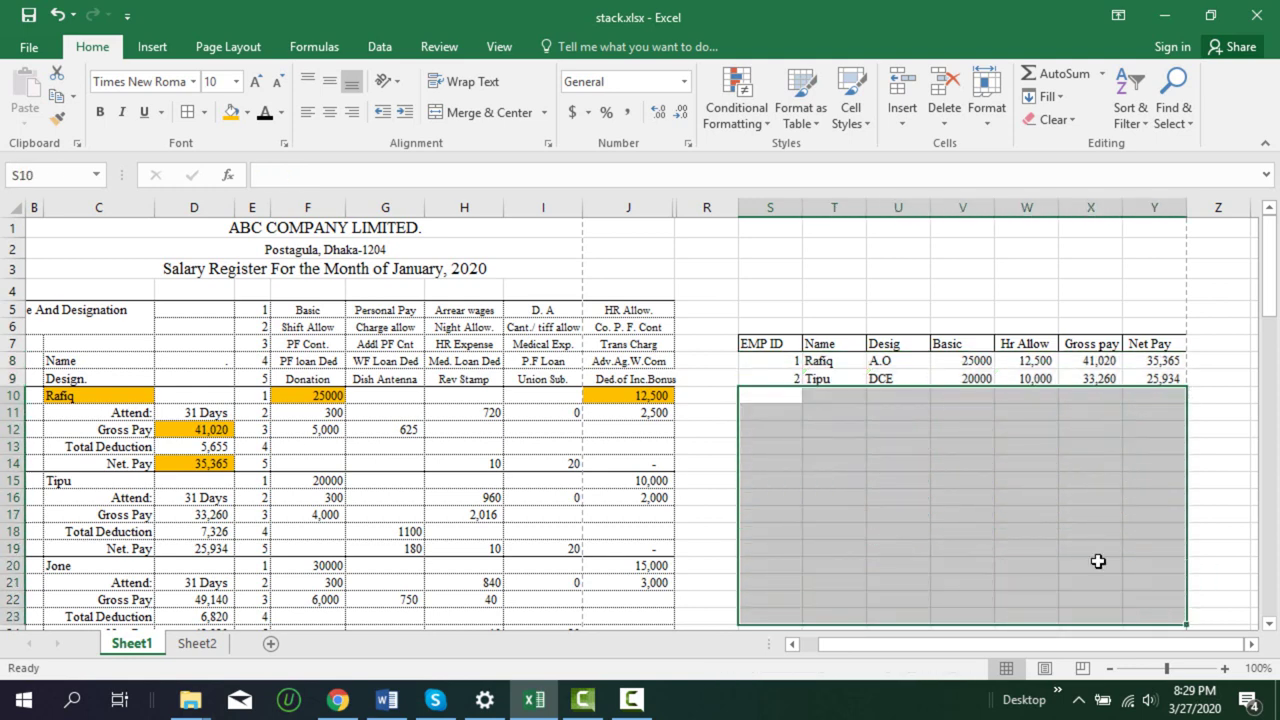
{"action": "left_click", "coordinate": [1026, 531]}
{"action": "left_click", "coordinate": [789, 361]}
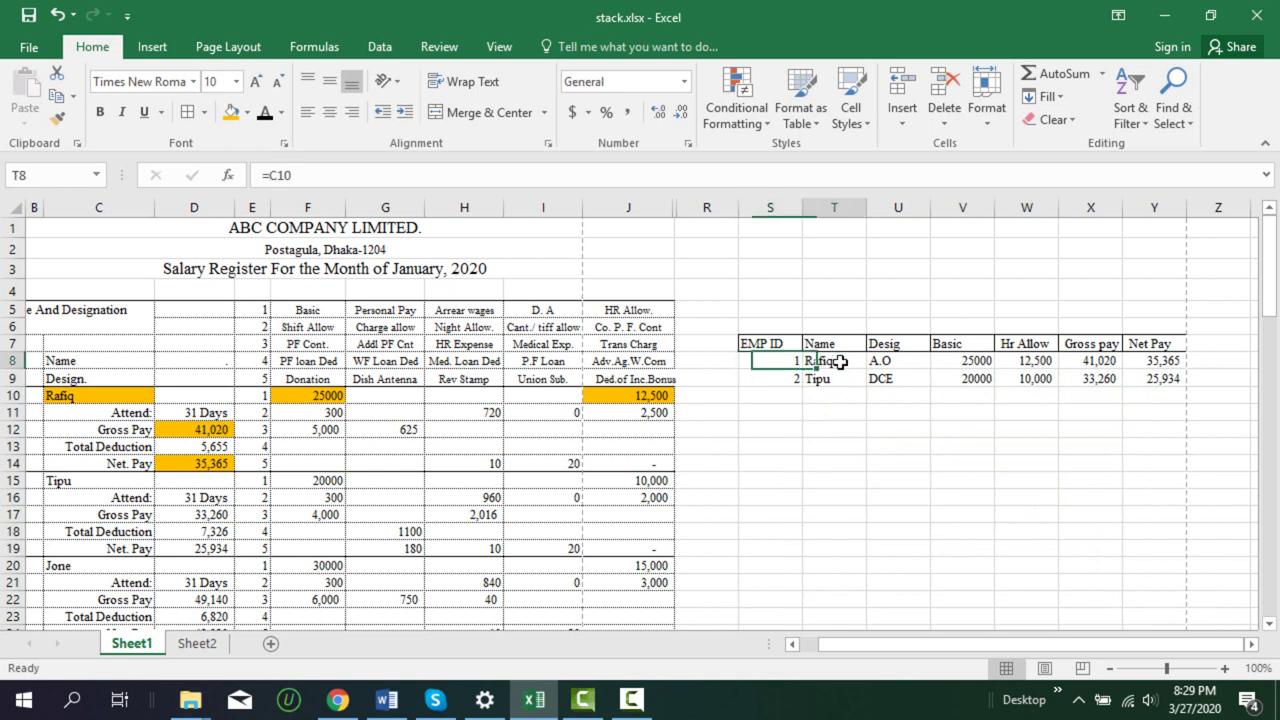
{"action": "left_click", "coordinate": [820, 361]}
{"action": "left_click", "coordinate": [845, 380]}
{"action": "left_click", "coordinate": [885, 380]}
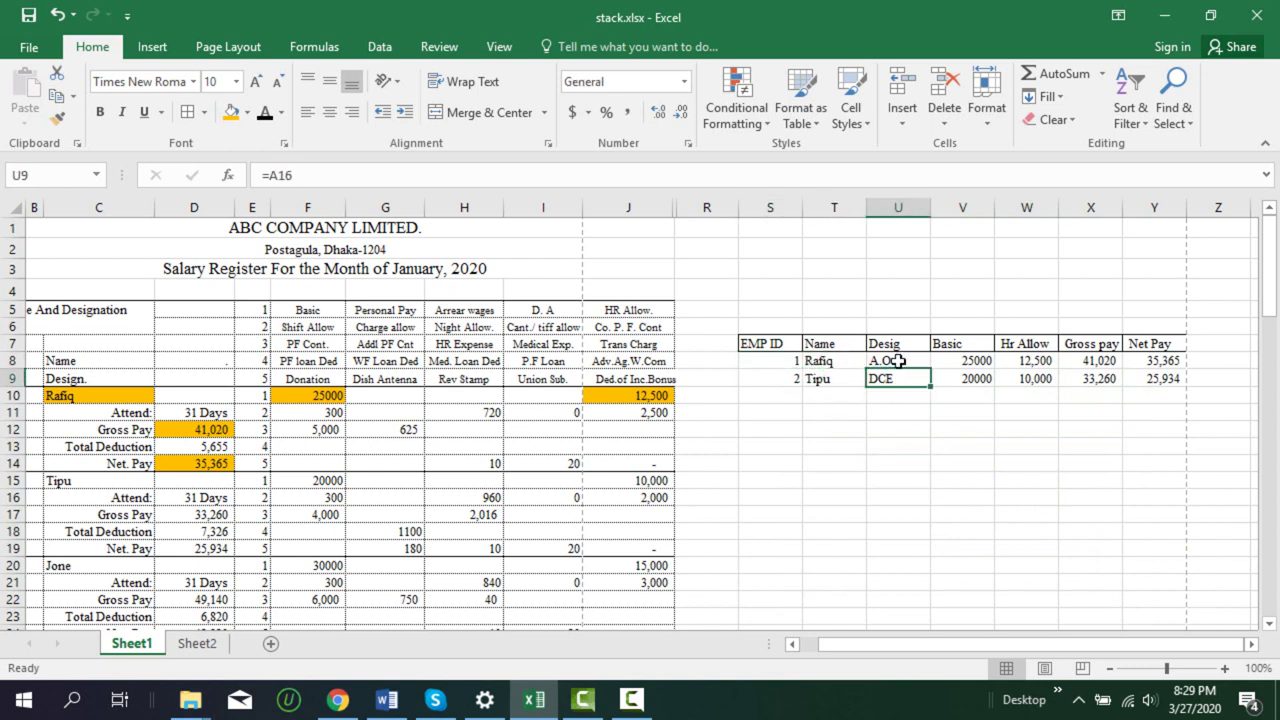
{"action": "left_click", "coordinate": [965, 380]}
{"action": "left_click", "coordinate": [1050, 381]}
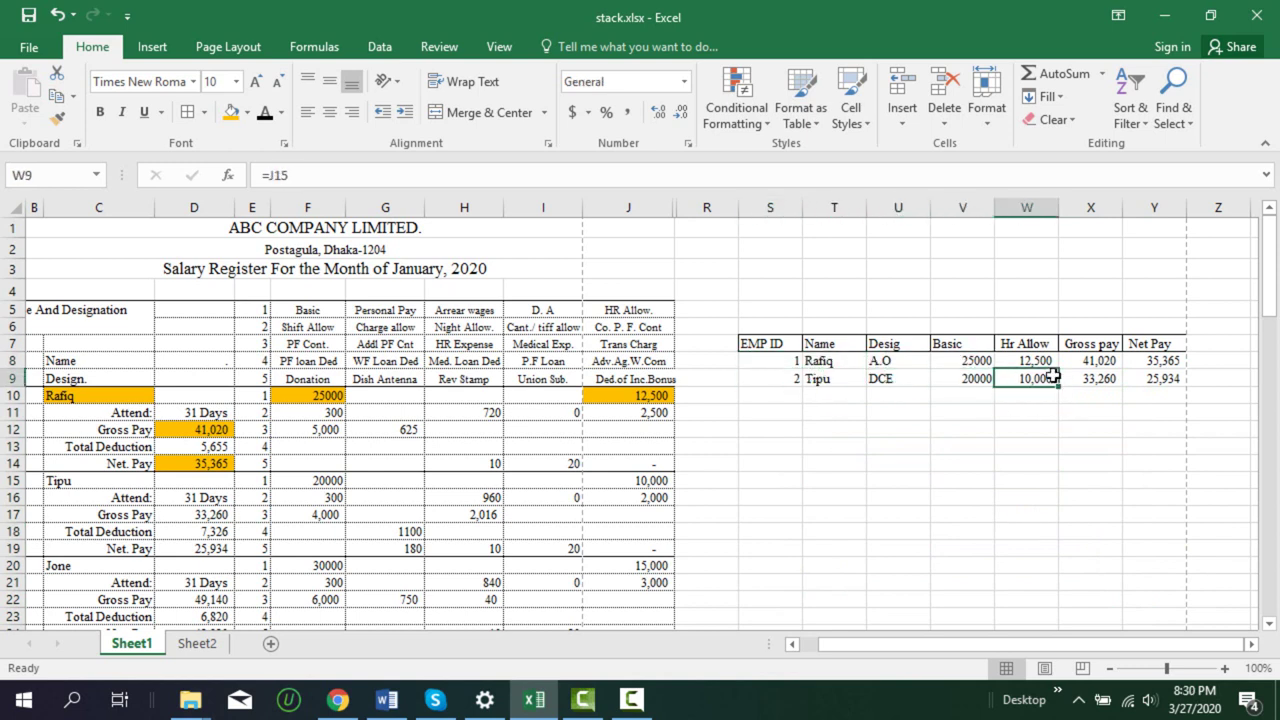
{"action": "left_click", "coordinate": [1050, 362]}
{"action": "left_click", "coordinate": [1095, 380]}
{"action": "left_click", "coordinate": [1100, 362]}
{"action": "left_click", "coordinate": [1138, 378]}
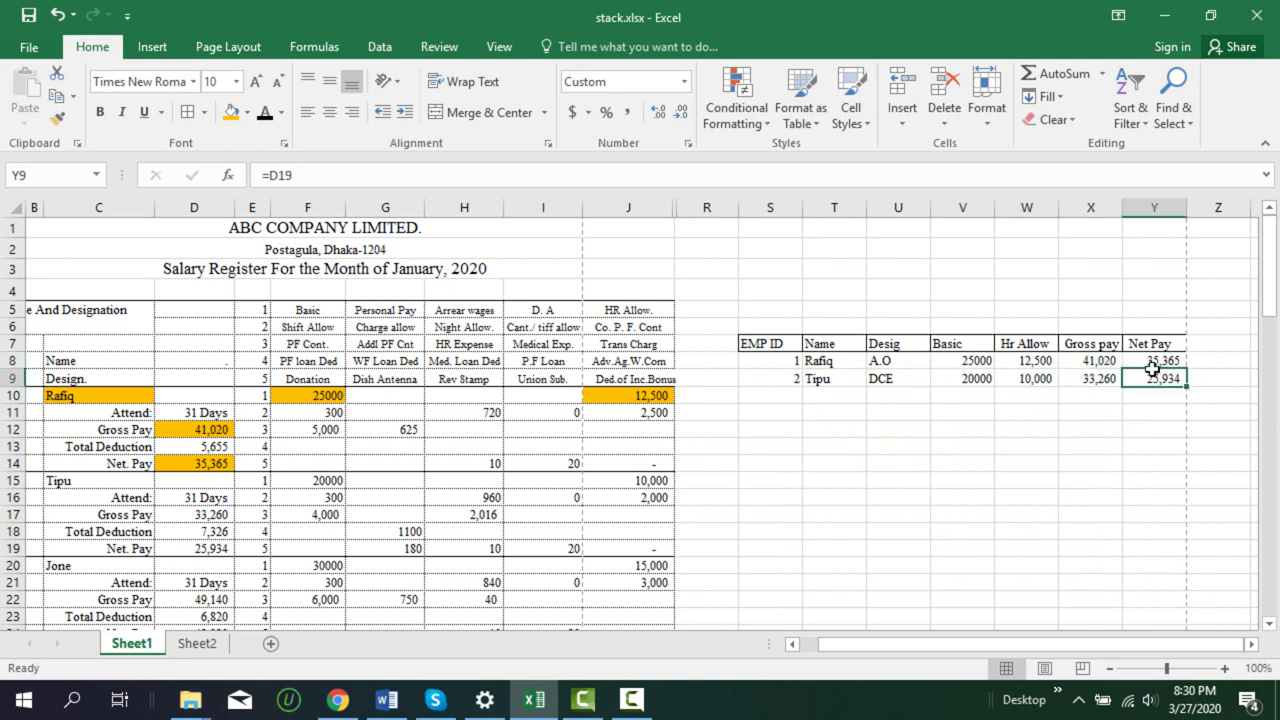
{"action": "left_click", "coordinate": [1155, 361]}
{"action": "left_click", "coordinate": [785, 362]}
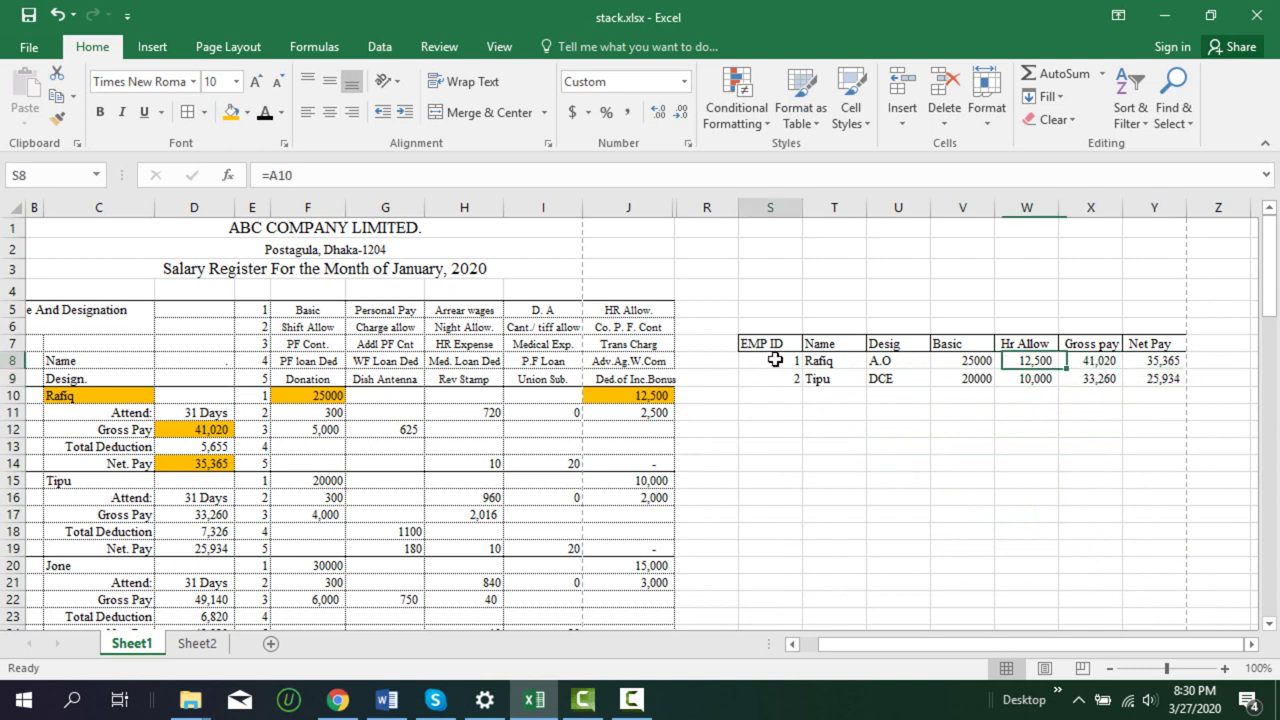
Change the first row's EMP ID, Name, Desig and Basic formulas into text trA10, trC10, trA11, trF10
{"action": "left_click", "coordinate": [266, 175]}
{"action": "key", "text": "BackSpace"}
{"action": "type", "text": "tr"}
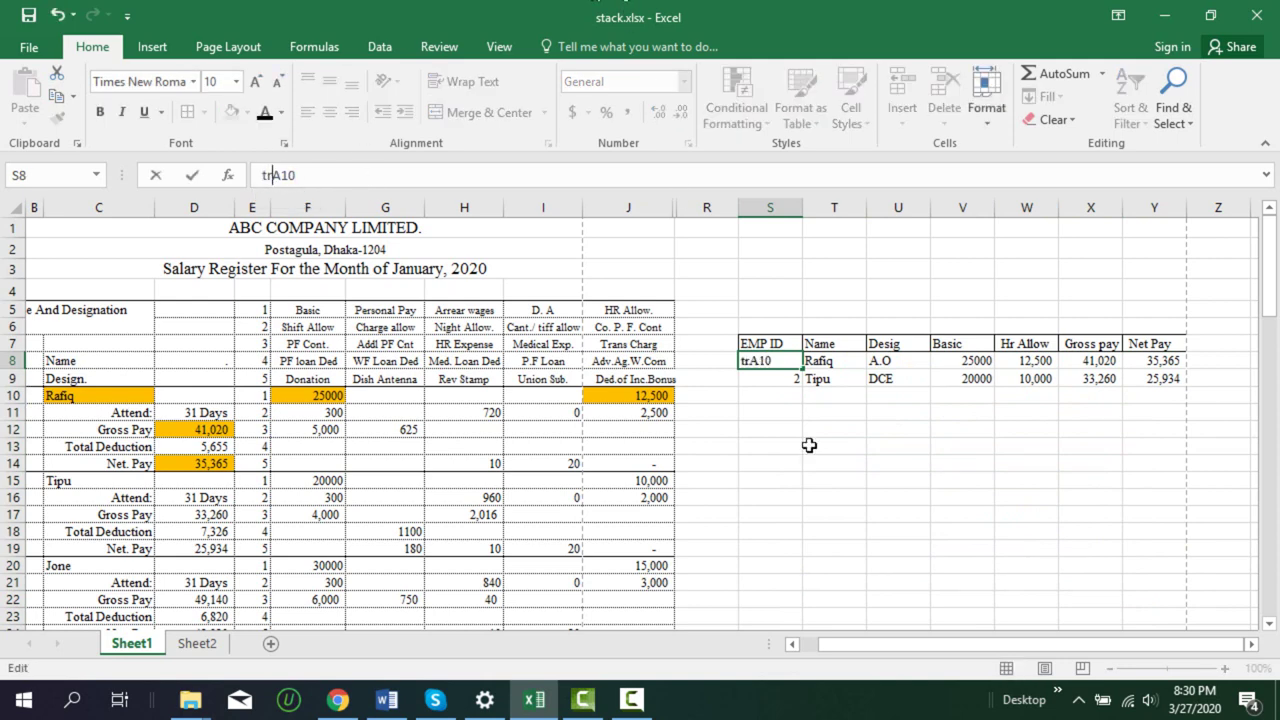
{"action": "left_click", "coordinate": [845, 358]}
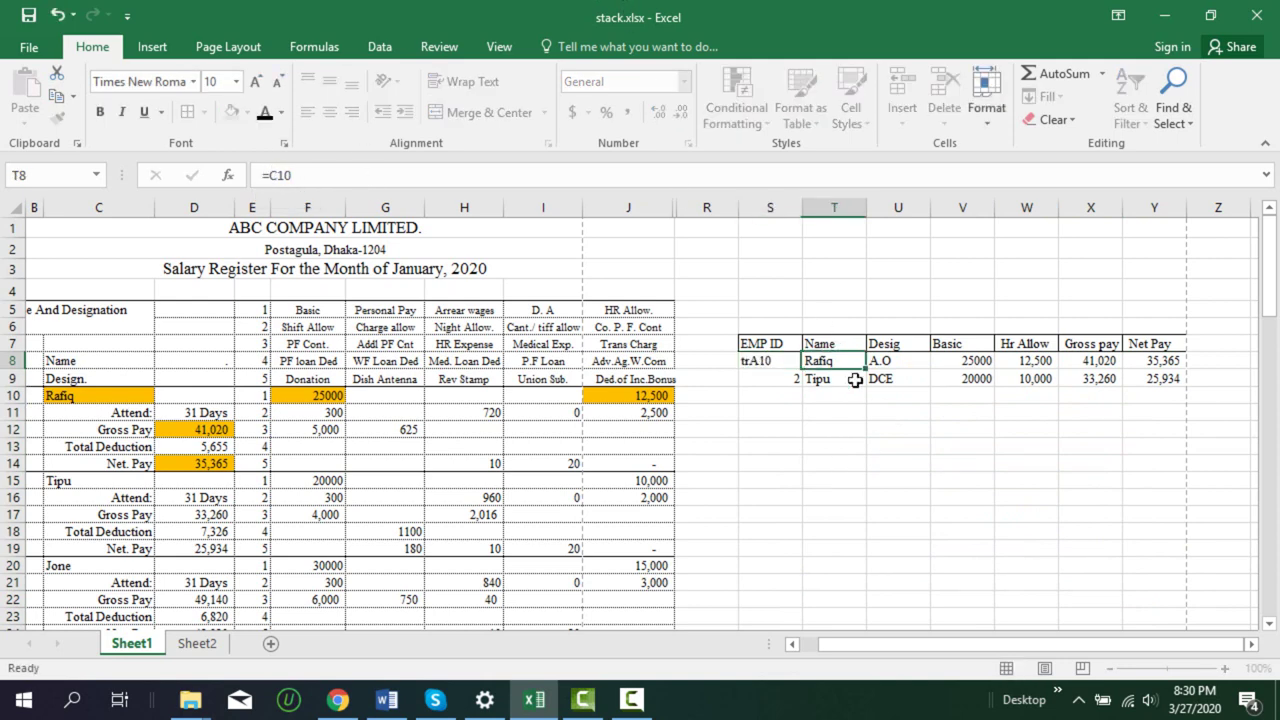
{"action": "left_click", "coordinate": [271, 175]}
{"action": "key", "text": "BackSpace"}
{"action": "type", "text": "tr"}
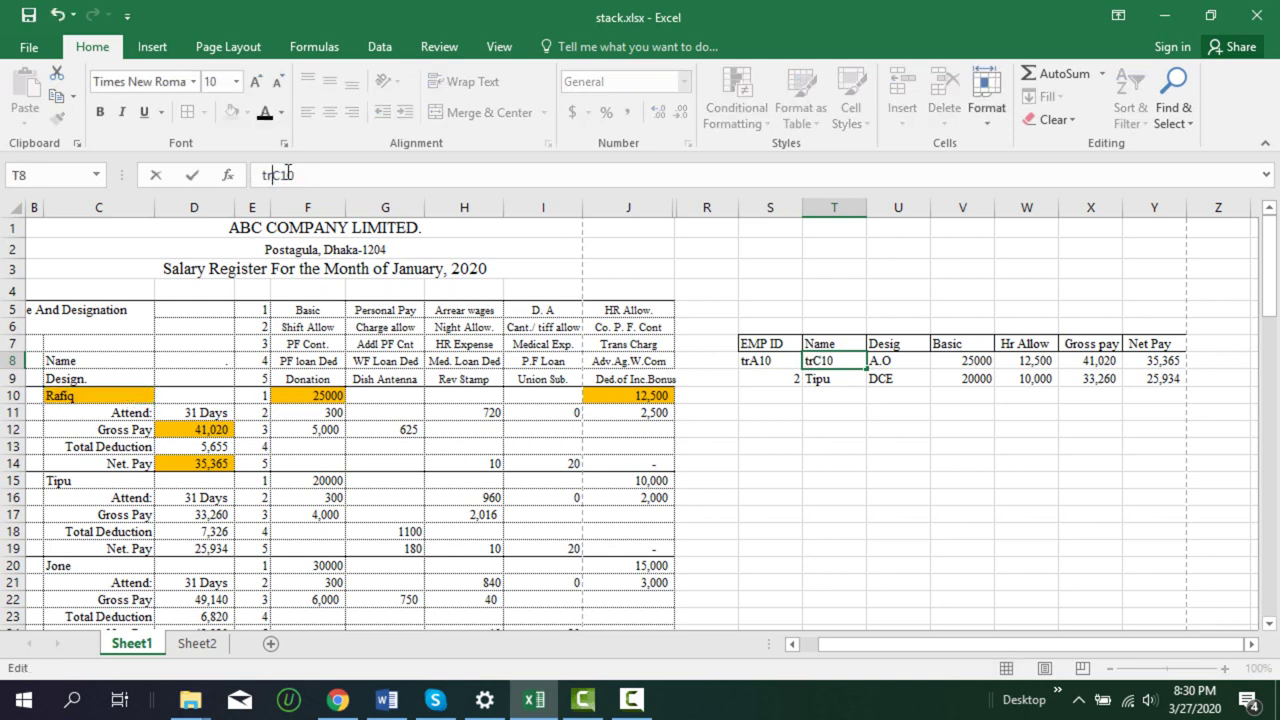
{"action": "left_click", "coordinate": [886, 370]}
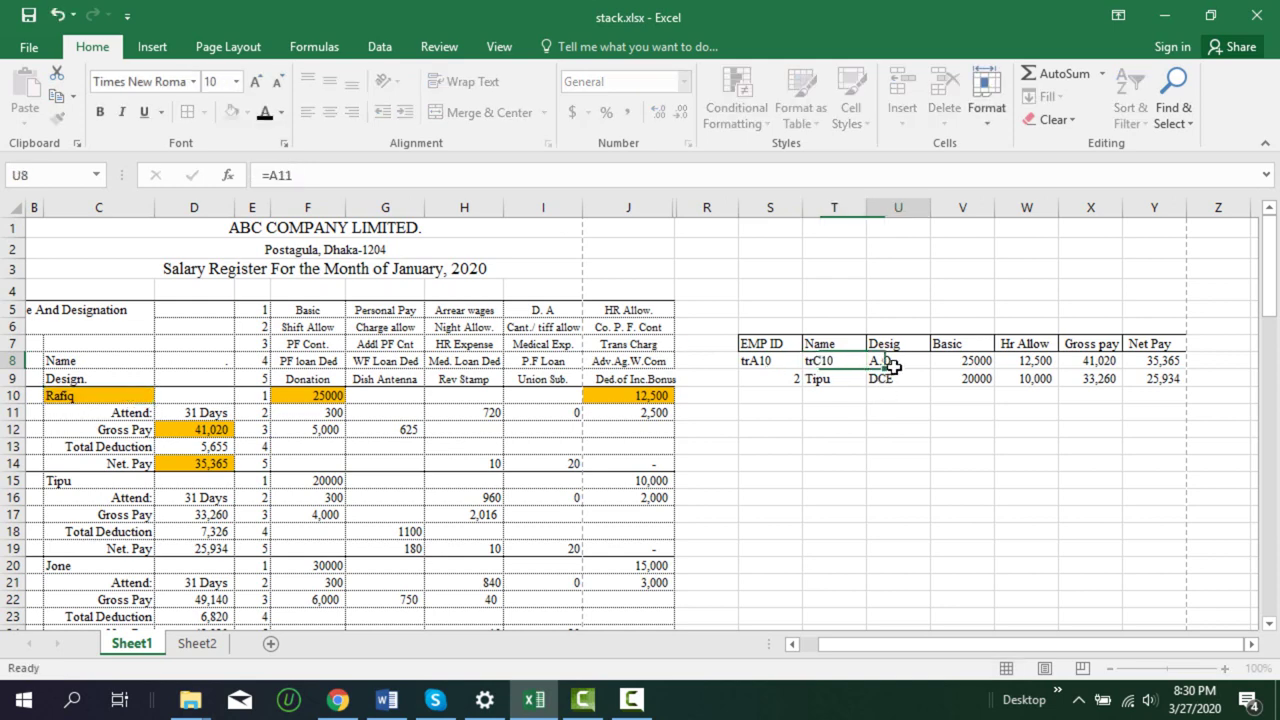
{"action": "left_click", "coordinate": [271, 175]}
{"action": "key", "text": "BackSpace"}
{"action": "type", "text": "tr"}
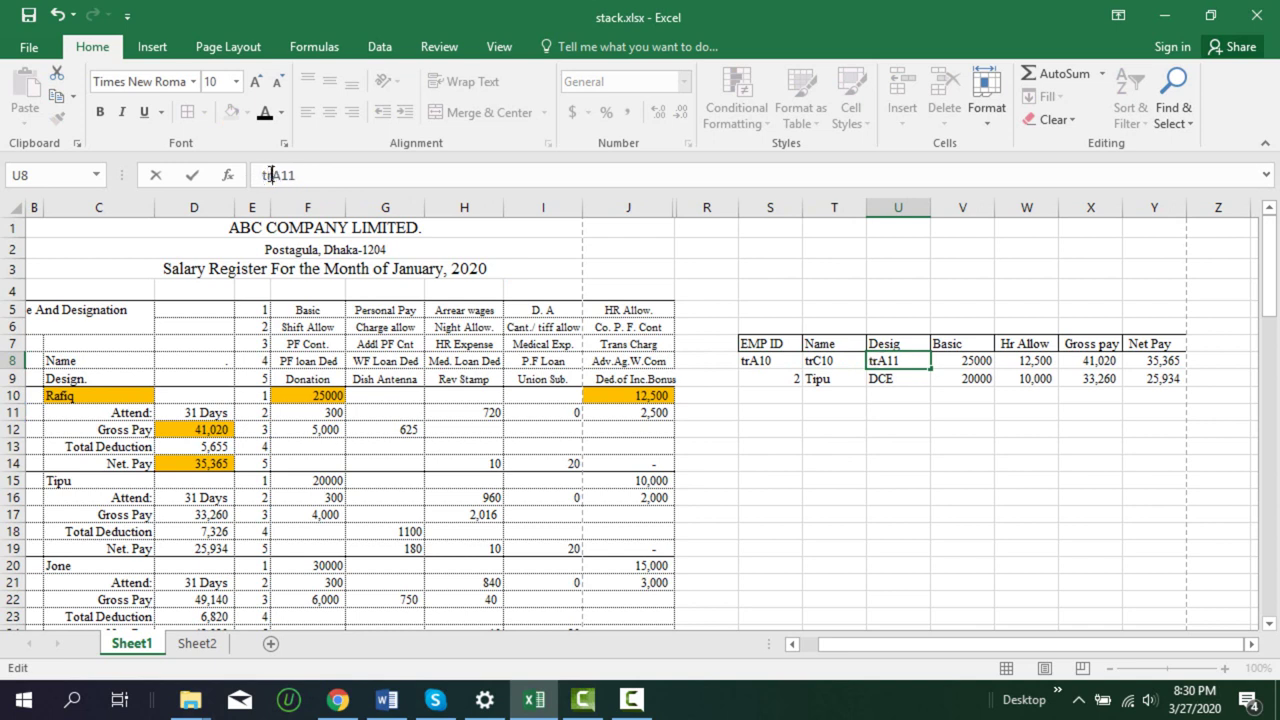
{"action": "left_click", "coordinate": [980, 366]}
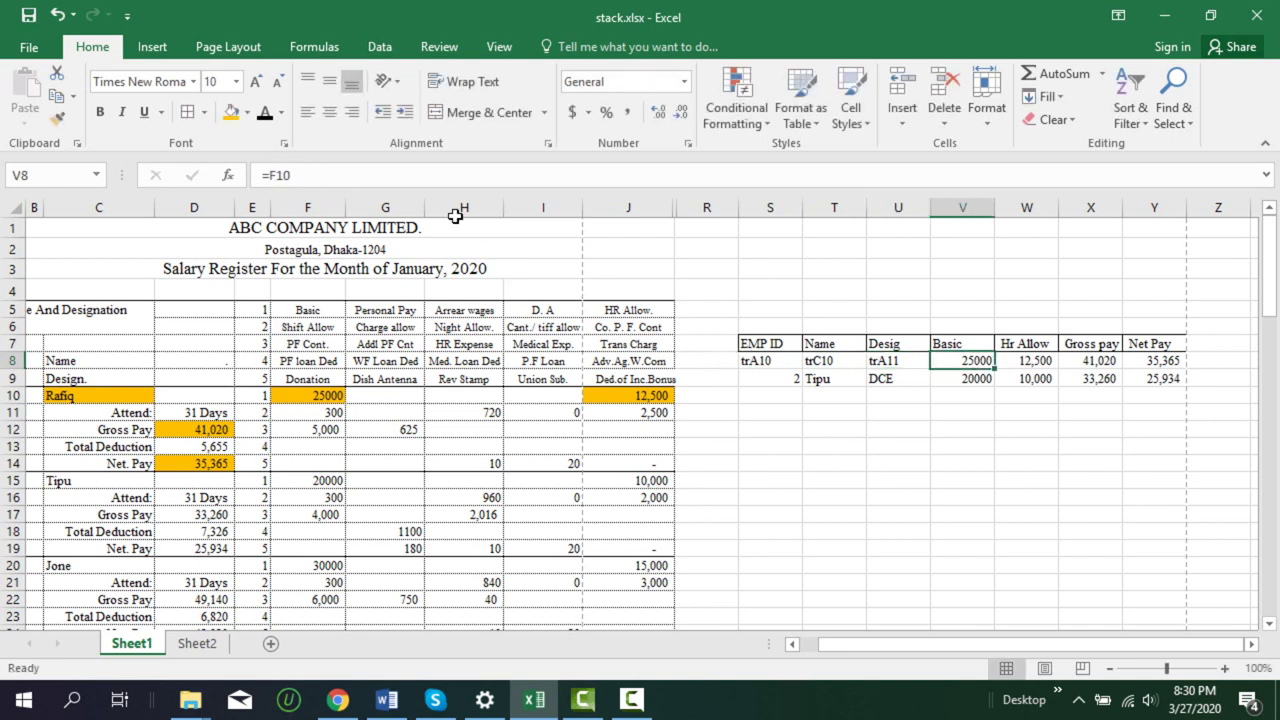
{"action": "left_click", "coordinate": [271, 175]}
{"action": "type", "text": "tr"}
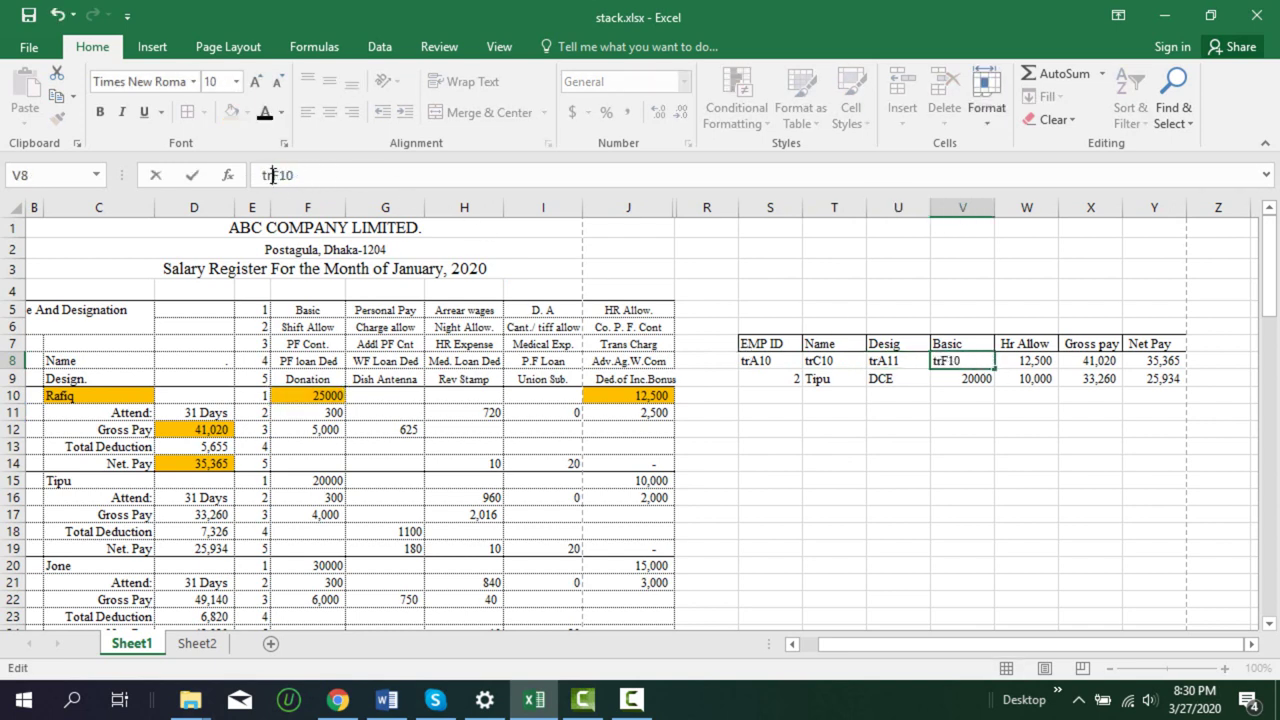
{"action": "key", "text": "Return"}
Change the first row's HR Allow, Gross and Net Pay formulas into text trJ10, trD12, trD14
{"action": "left_click", "coordinate": [1021, 366]}
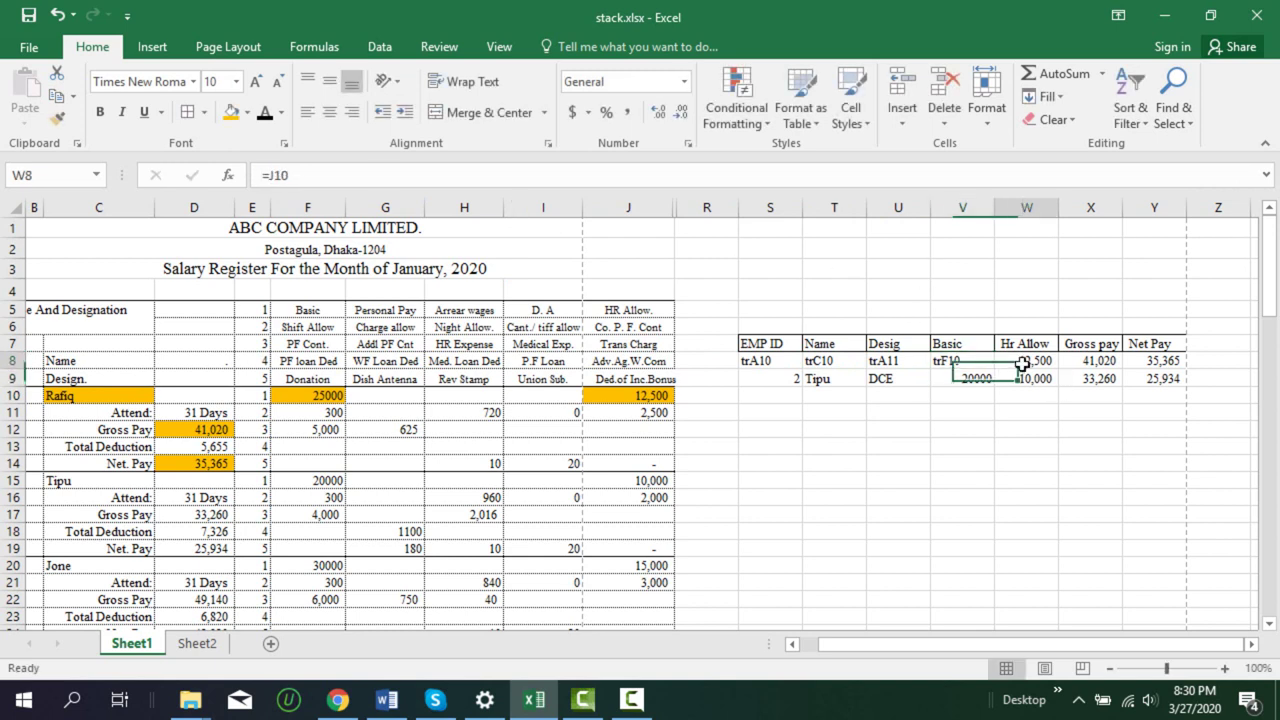
{"action": "left_click", "coordinate": [272, 177]}
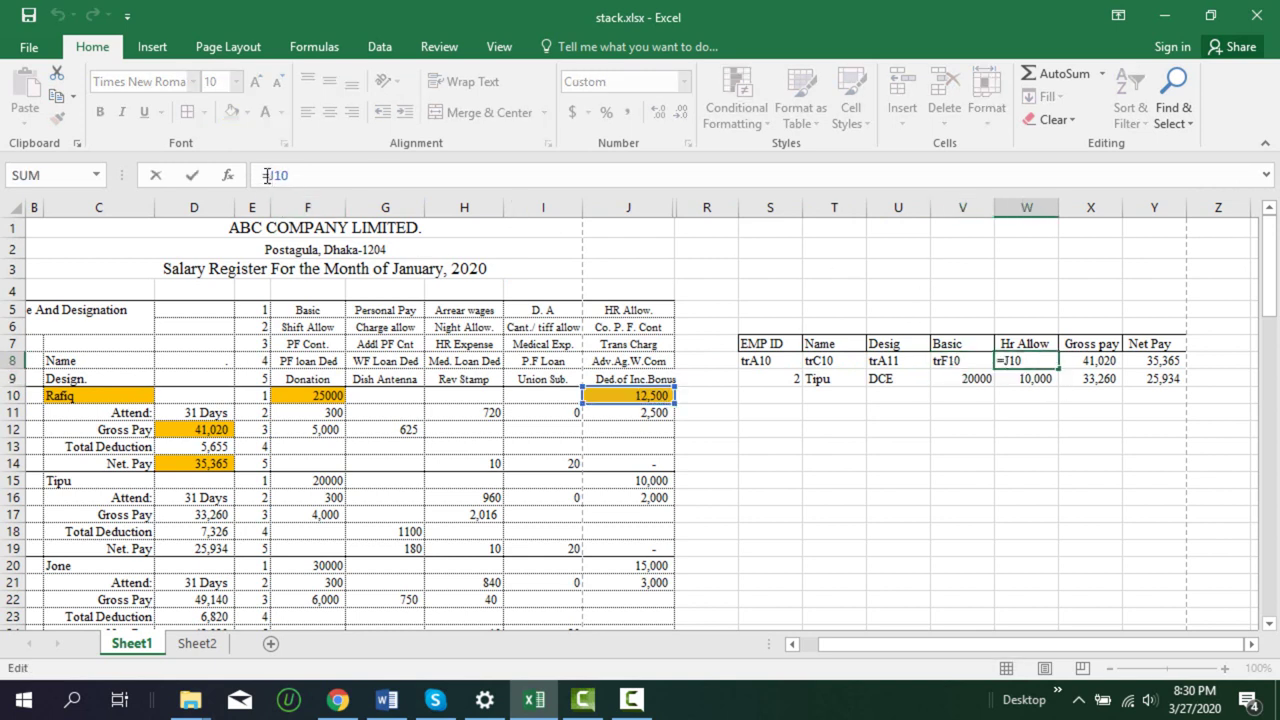
{"action": "key", "text": "BackSpace"}
{"action": "type", "text": "tr"}
{"action": "key", "text": "Return"}
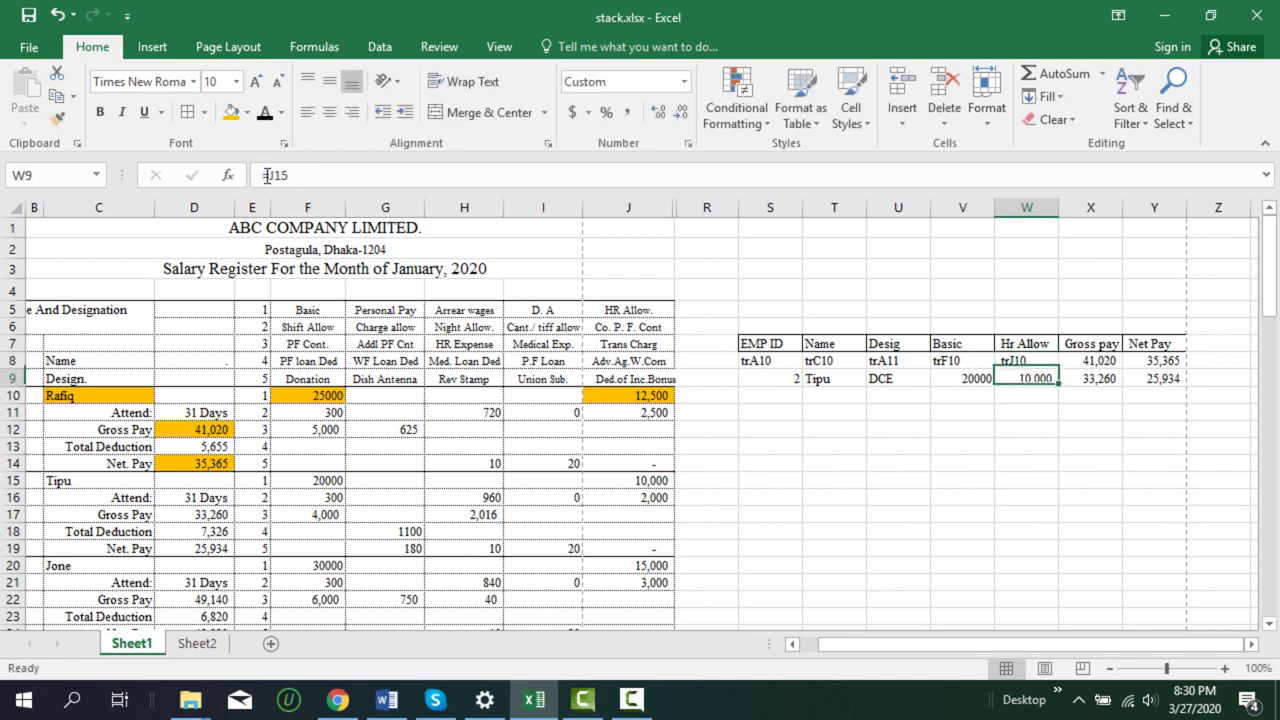
{"action": "left_click", "coordinate": [1081, 366]}
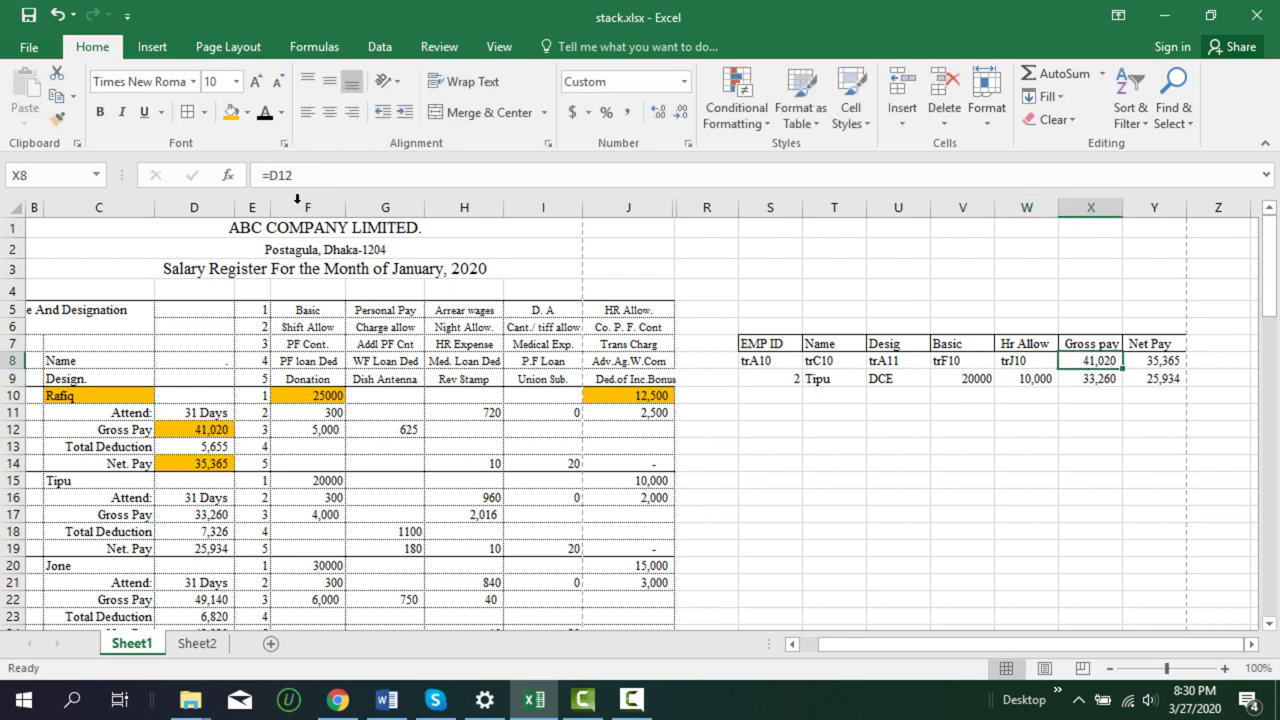
{"action": "left_click", "coordinate": [270, 175]}
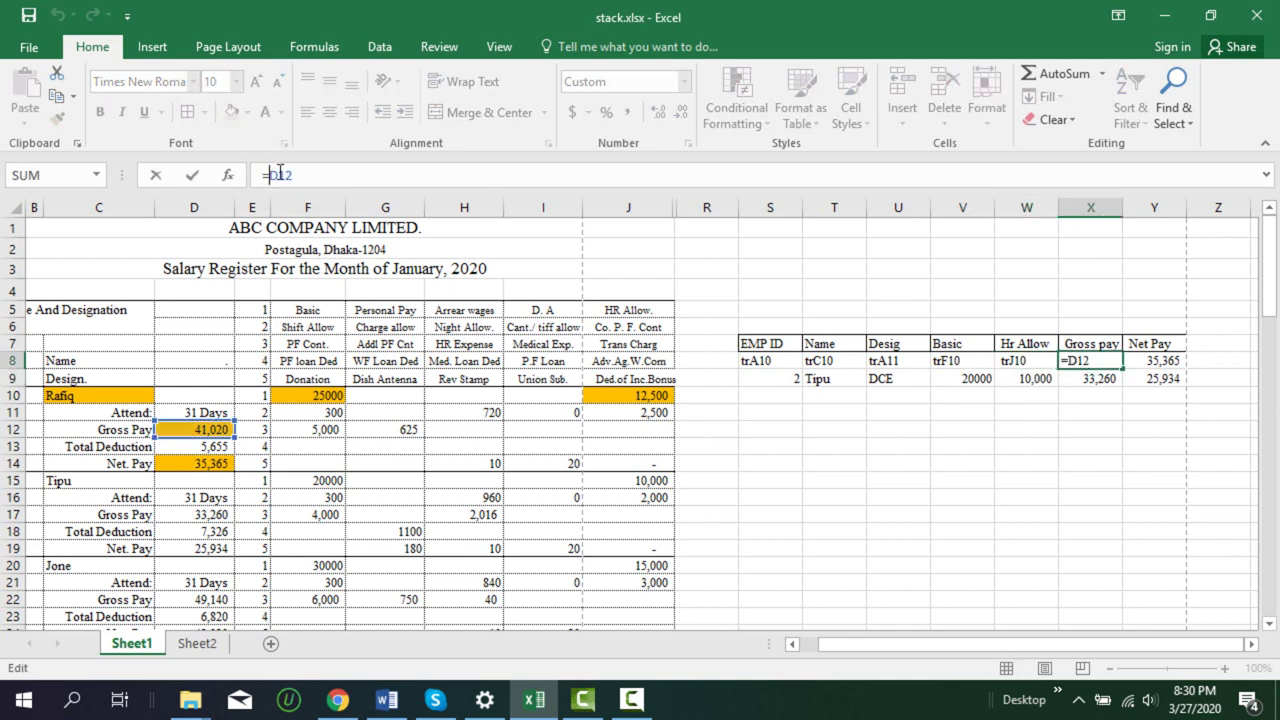
{"action": "key", "text": "BackSpace"}
{"action": "key", "text": "Return"}
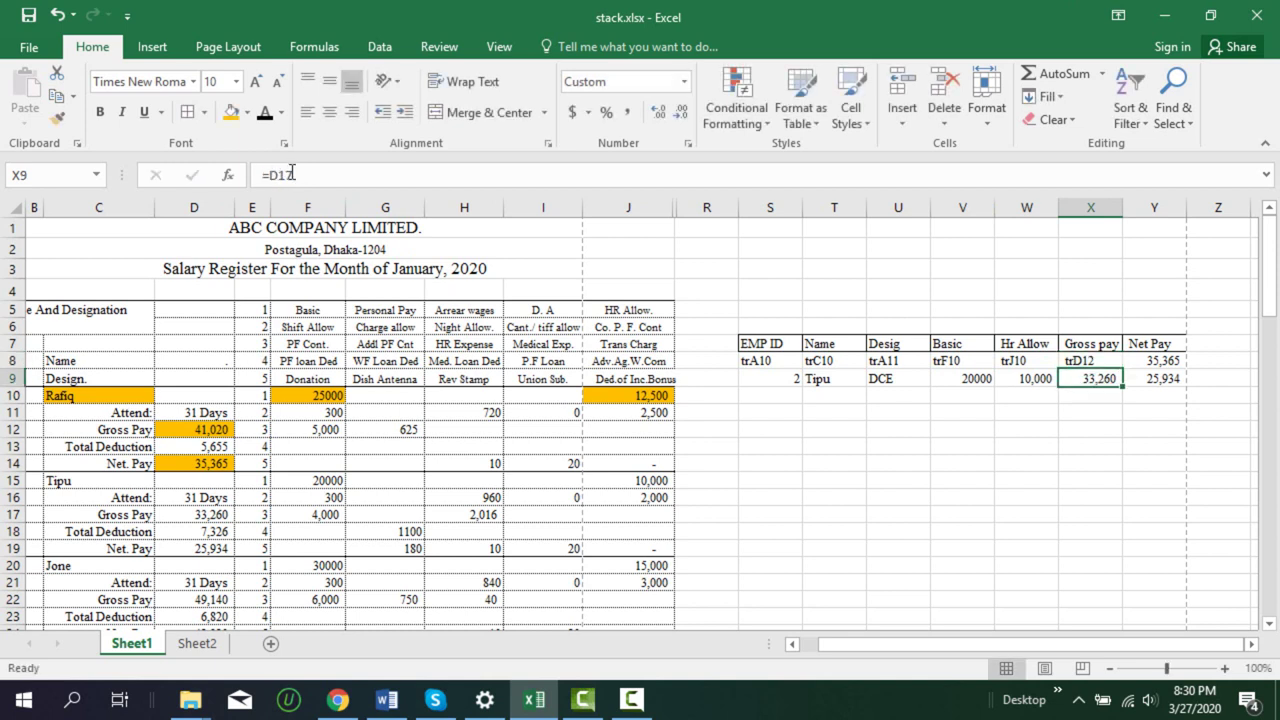
{"action": "left_click", "coordinate": [1150, 362]}
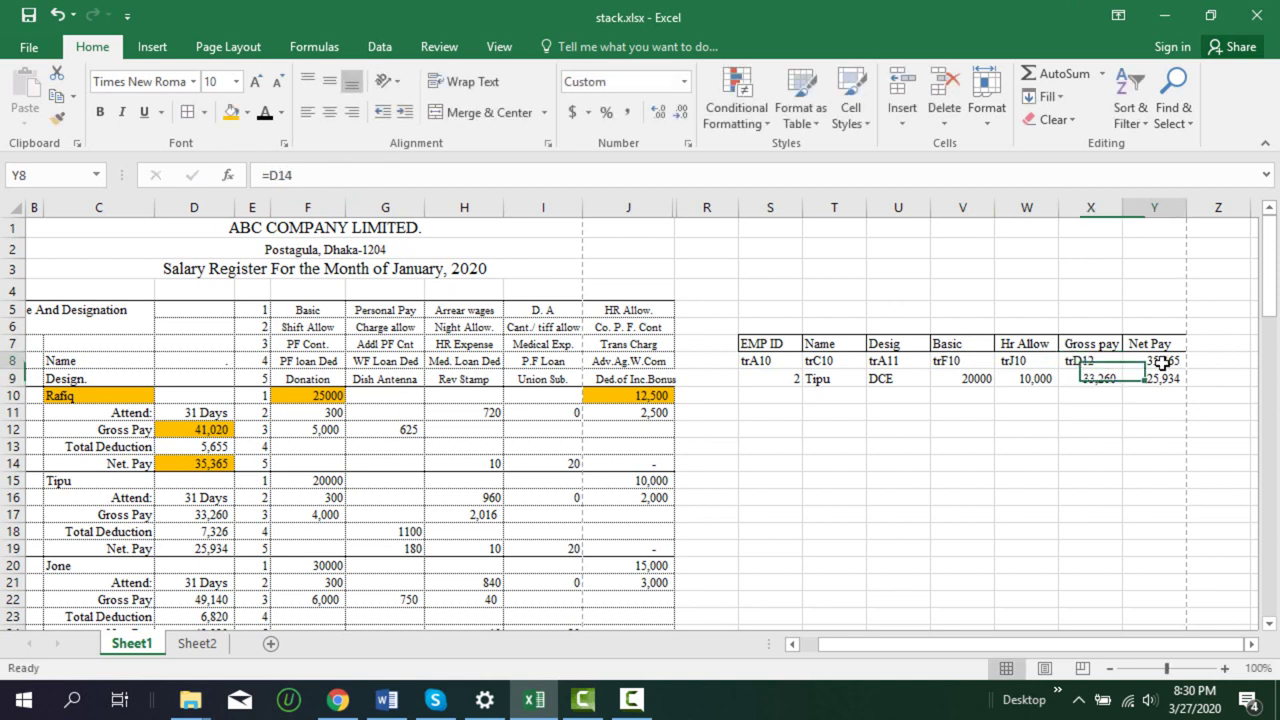
{"action": "left_click", "coordinate": [268, 176]}
{"action": "key", "text": "BackSpace"}
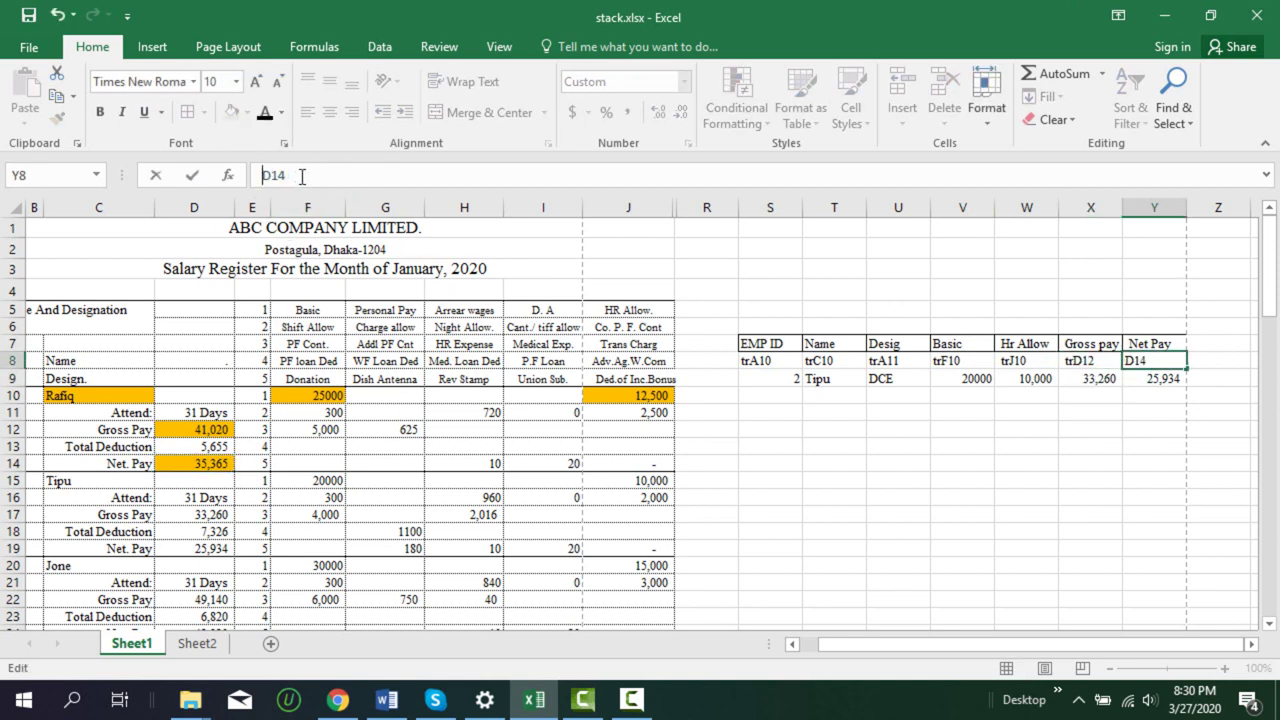
{"action": "type", "text": "tr"}
{"action": "key", "text": "Return"}
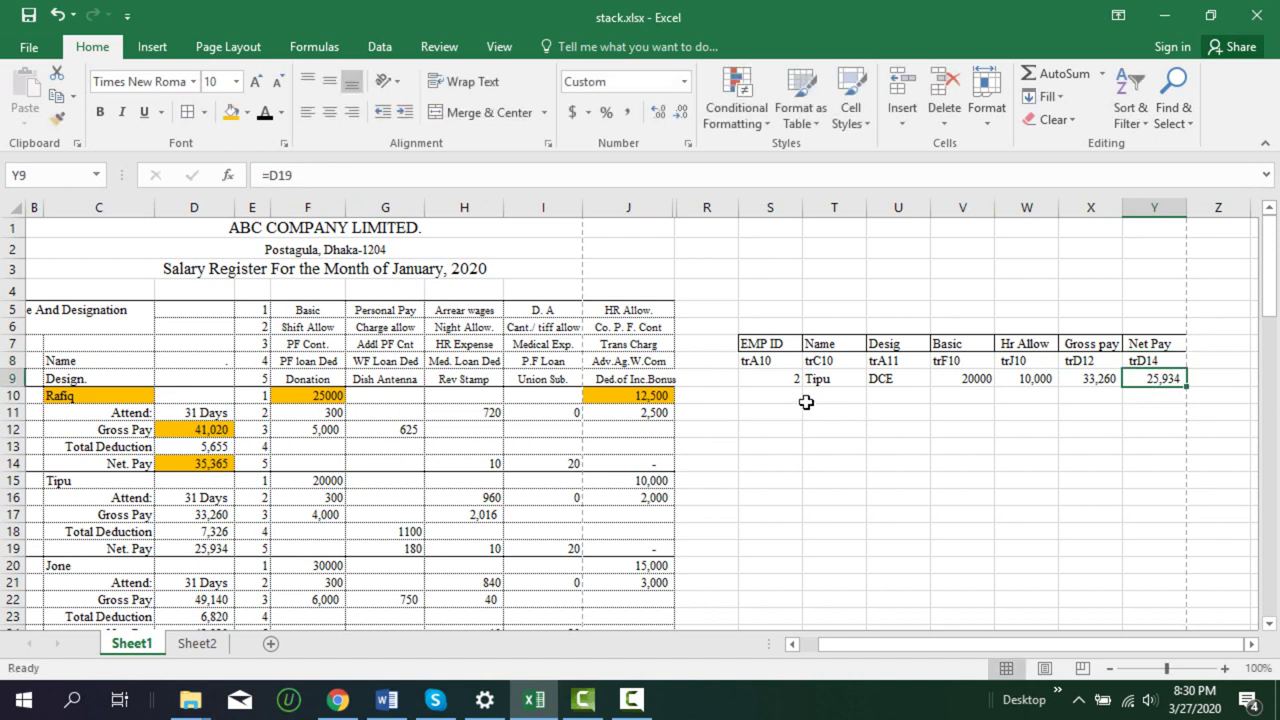
Change the second row's EMP ID, Name and Desig formulas into text trA15, trC15, trA16
{"action": "left_click", "coordinate": [786, 384]}
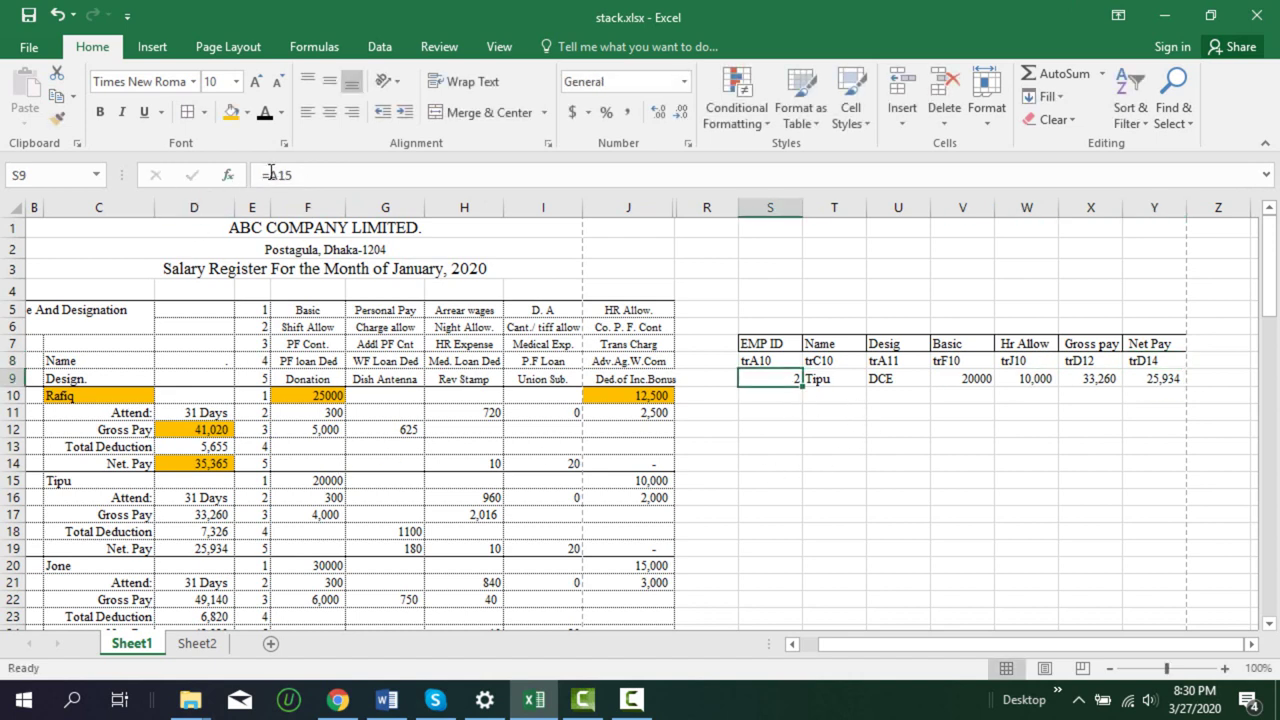
{"action": "left_click", "coordinate": [268, 175]}
{"action": "key", "text": "BackSpace"}
{"action": "type", "text": "tr"}
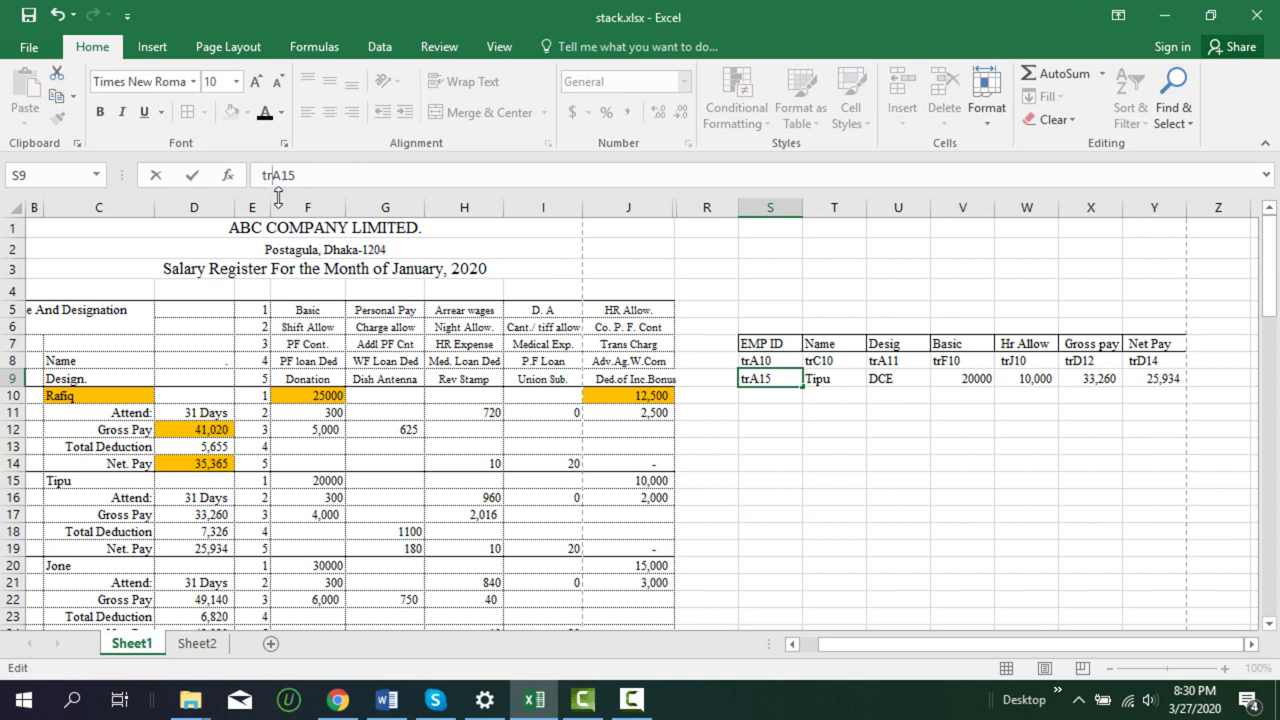
{"action": "key", "text": "Return"}
{"action": "left_click", "coordinate": [845, 384]}
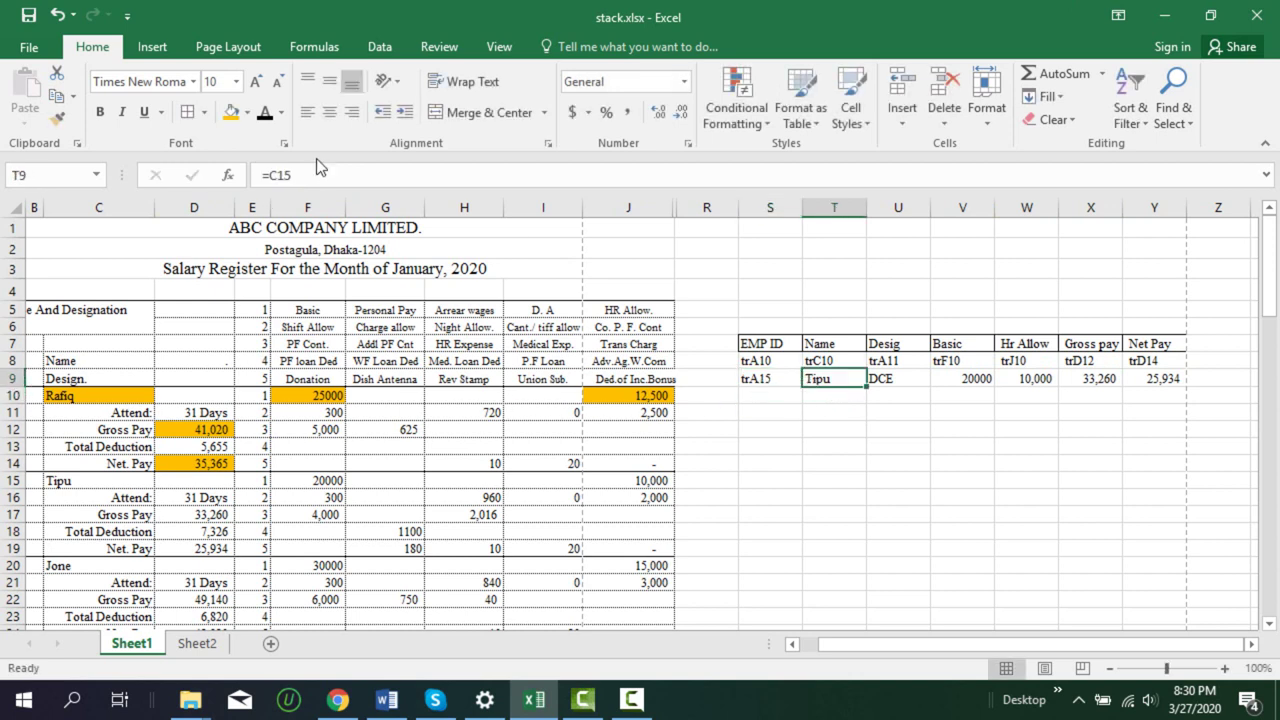
{"action": "left_click", "coordinate": [268, 175]}
{"action": "key", "text": "BackSpace"}
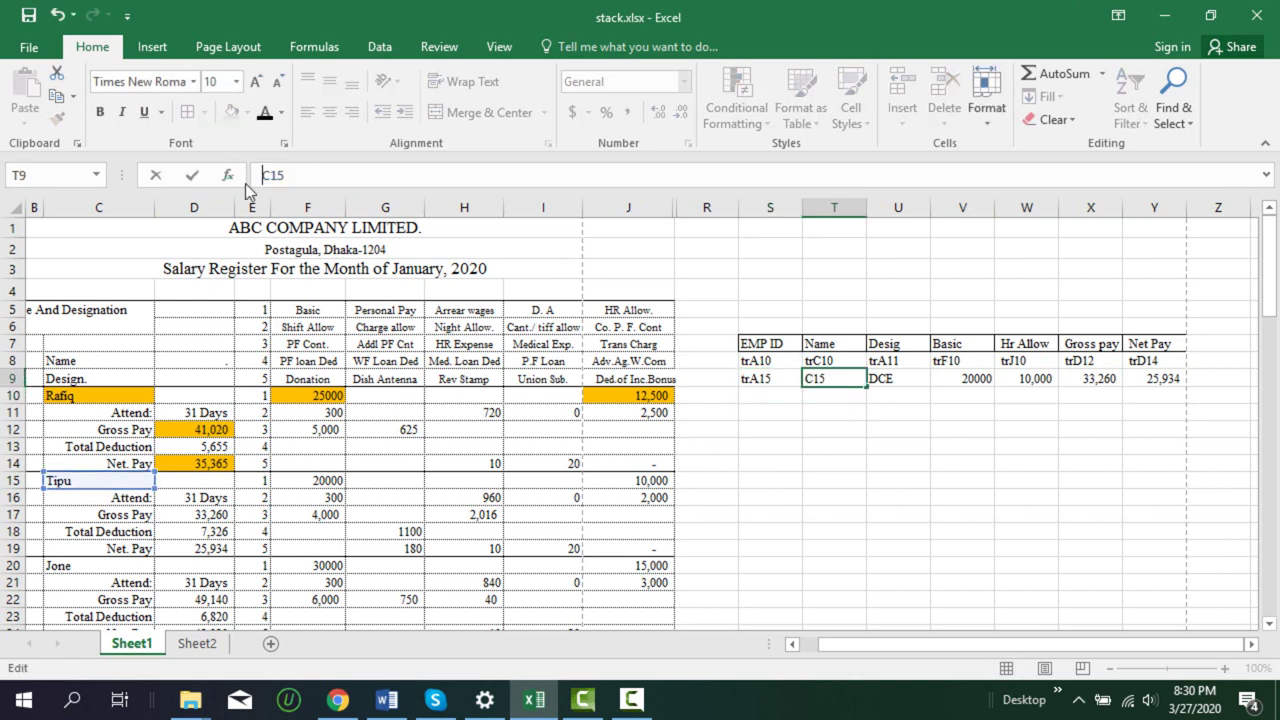
{"action": "type", "text": "tr"}
{"action": "key", "text": "Return"}
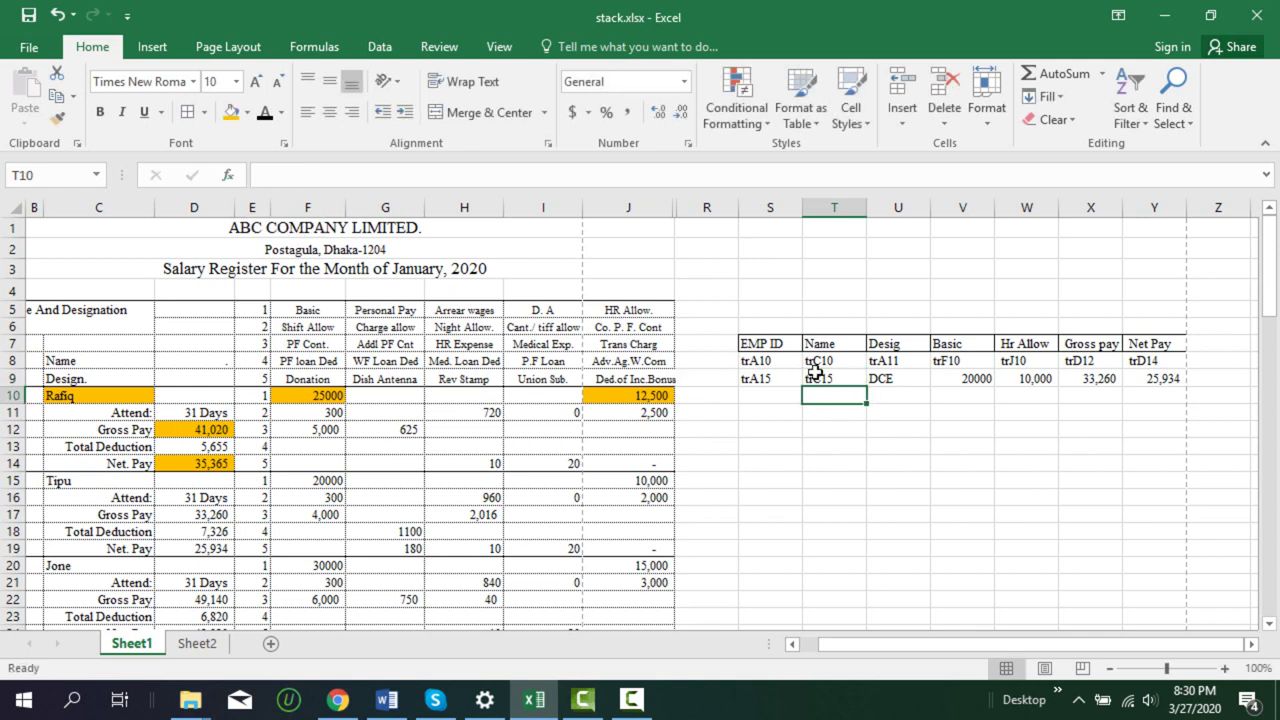
{"action": "left_click", "coordinate": [880, 377]}
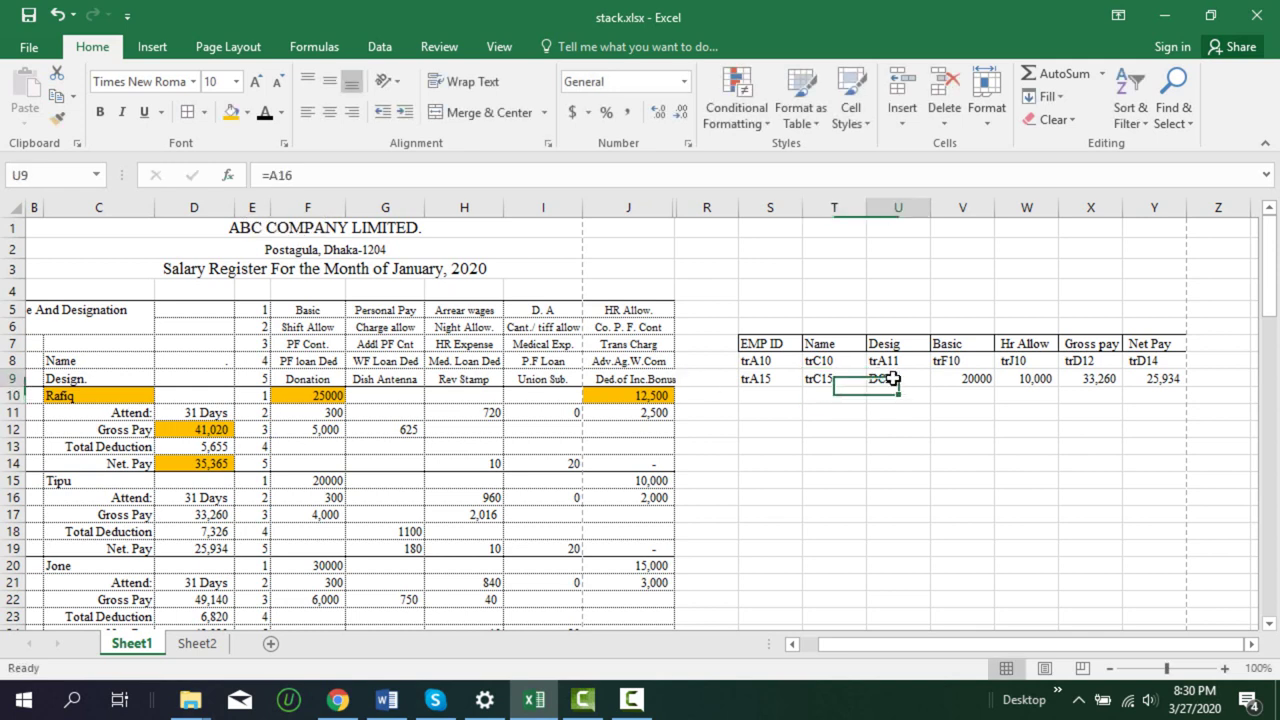
{"action": "left_click", "coordinate": [286, 175]}
{"action": "key", "text": "Home"}
{"action": "key", "text": "Delete"}
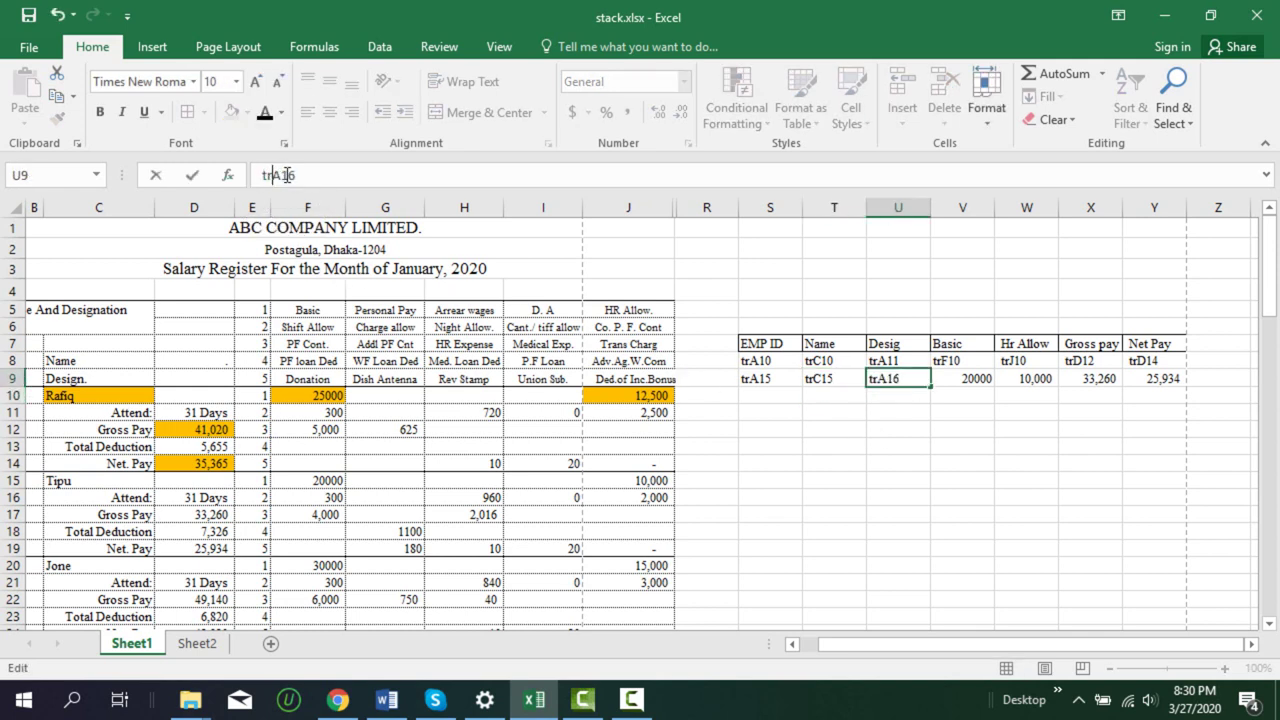
{"action": "key", "text": "Return"}
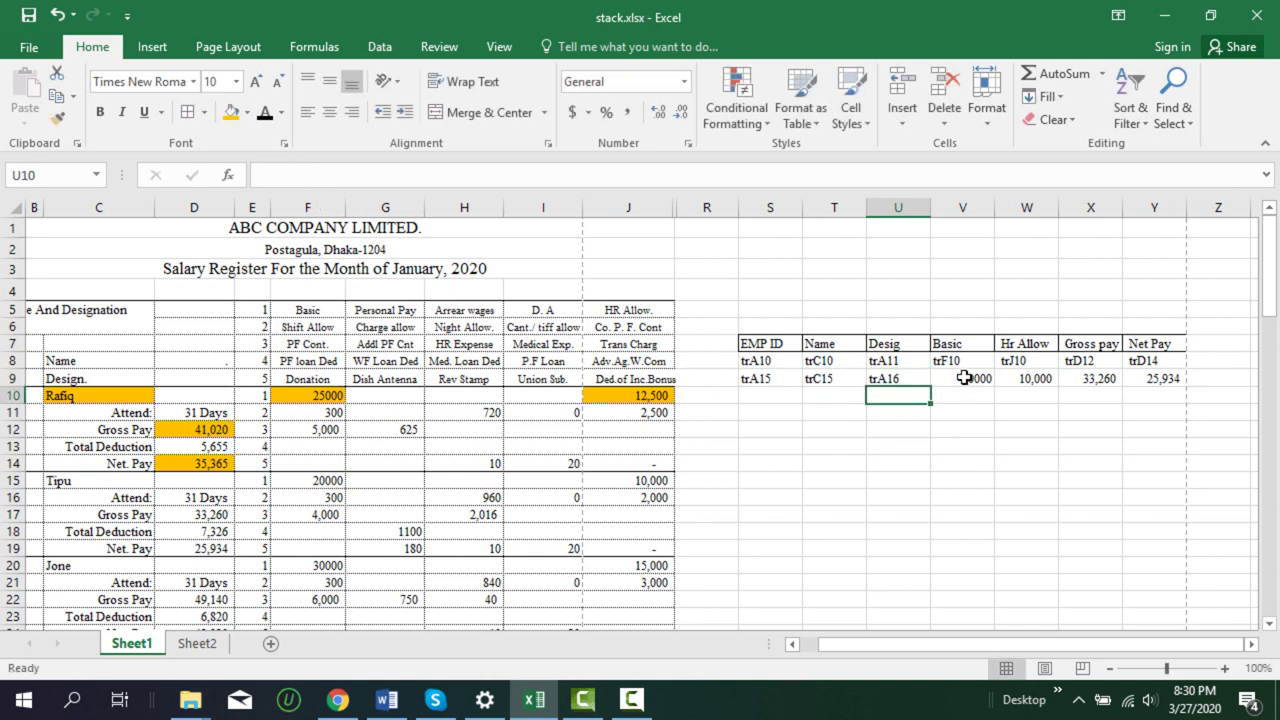
Change the second row's Basic and HR Allow formulas into text trF15 and trJ15
{"action": "left_click", "coordinate": [960, 378]}
{"action": "left_click", "coordinate": [270, 175]}
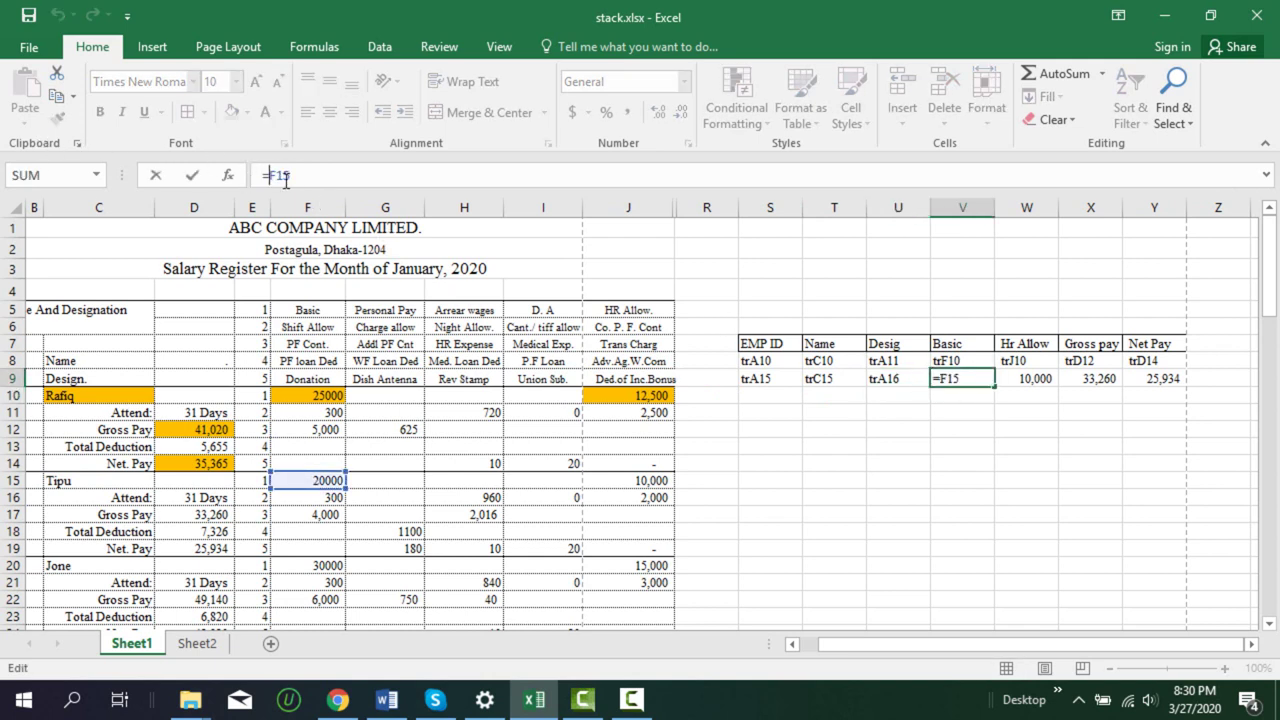
{"action": "key", "text": "BackSpace"}
{"action": "type", "text": "tr"}
{"action": "key", "text": "Return"}
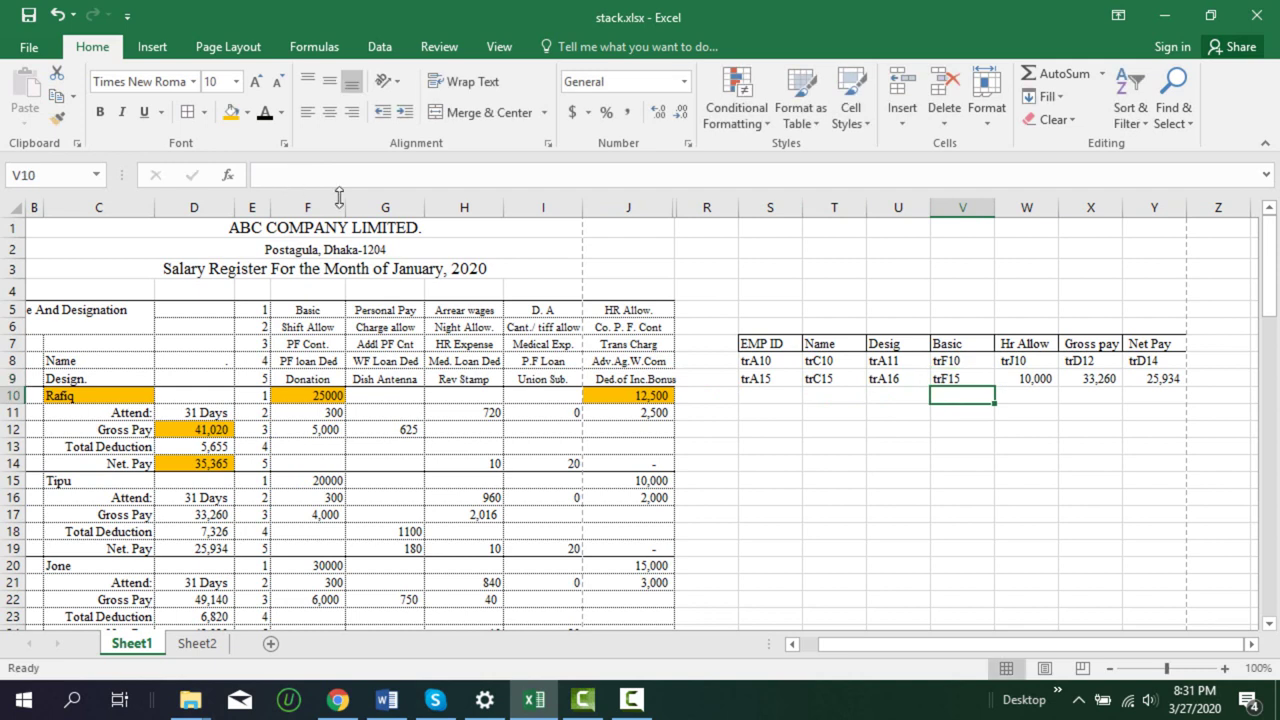
{"action": "left_click", "coordinate": [1025, 380]}
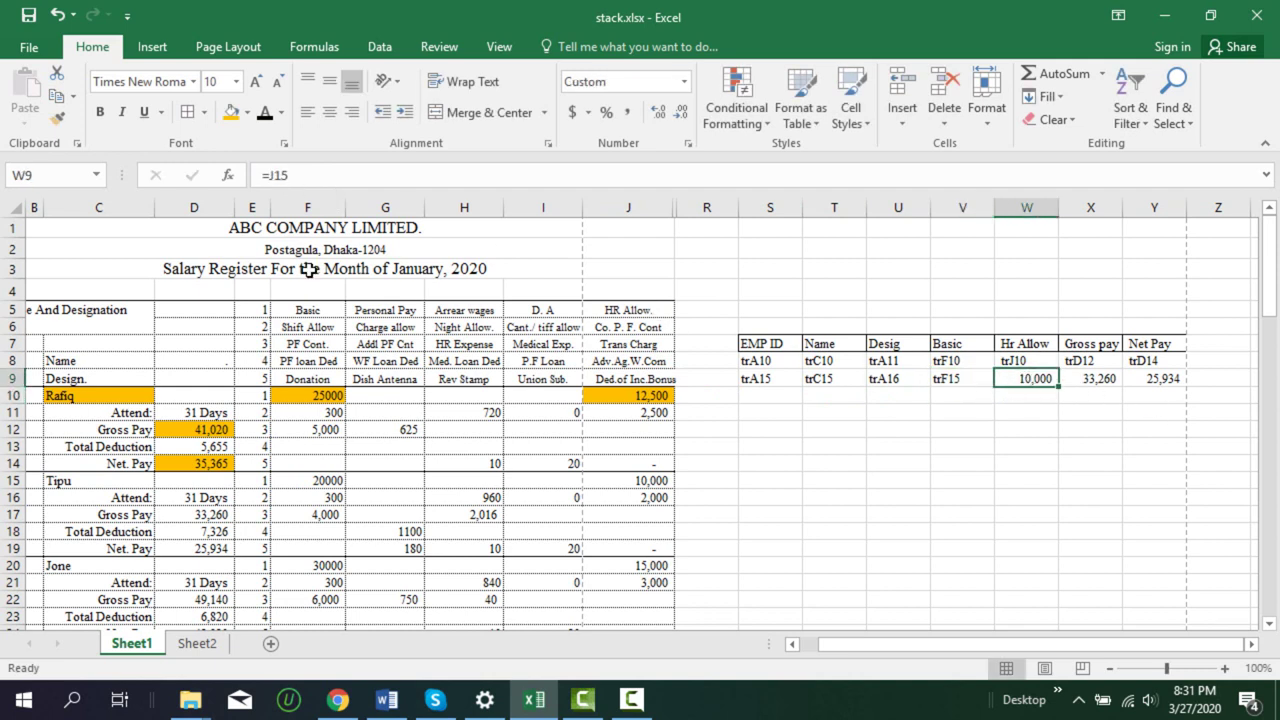
{"action": "left_click", "coordinate": [266, 175]}
{"action": "key", "text": "BackSpace"}
{"action": "type", "text": "tr"}
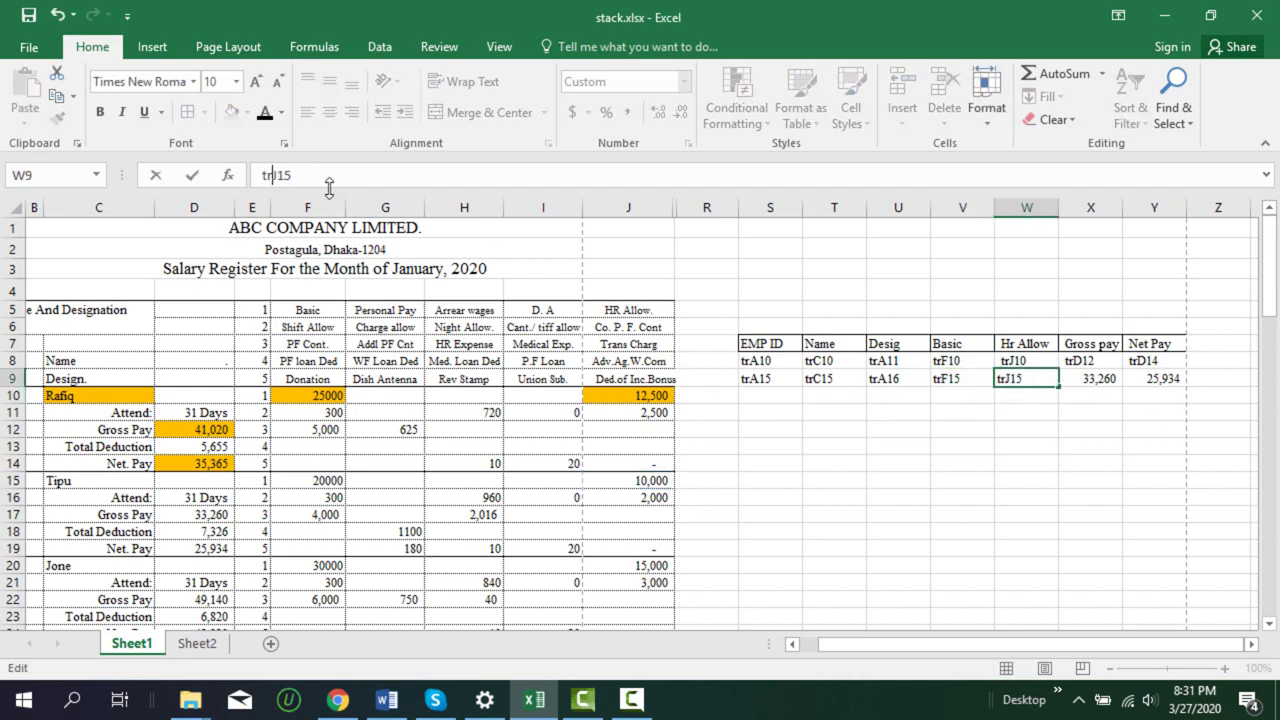
{"action": "key", "text": "Return"}
Change the second row's Gross and Net Pay formulas into text trD17 and trD19
{"action": "left_click", "coordinate": [1097, 380]}
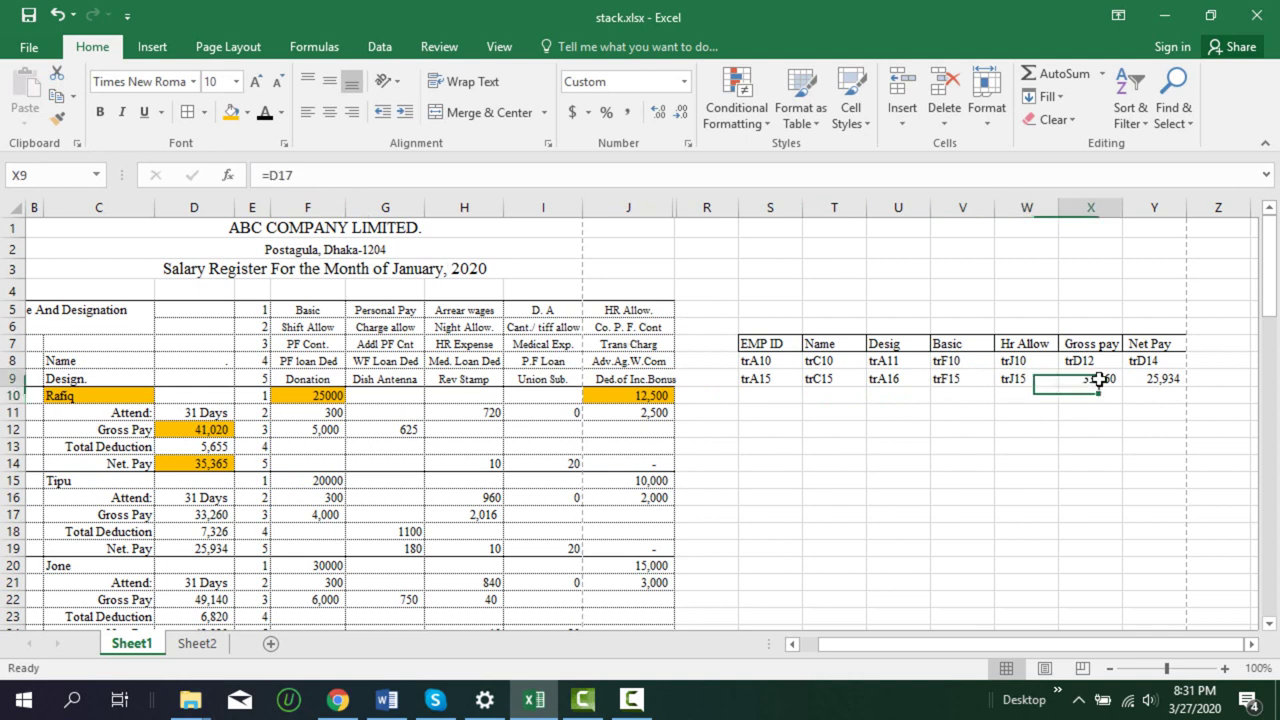
{"action": "left_click", "coordinate": [264, 175]}
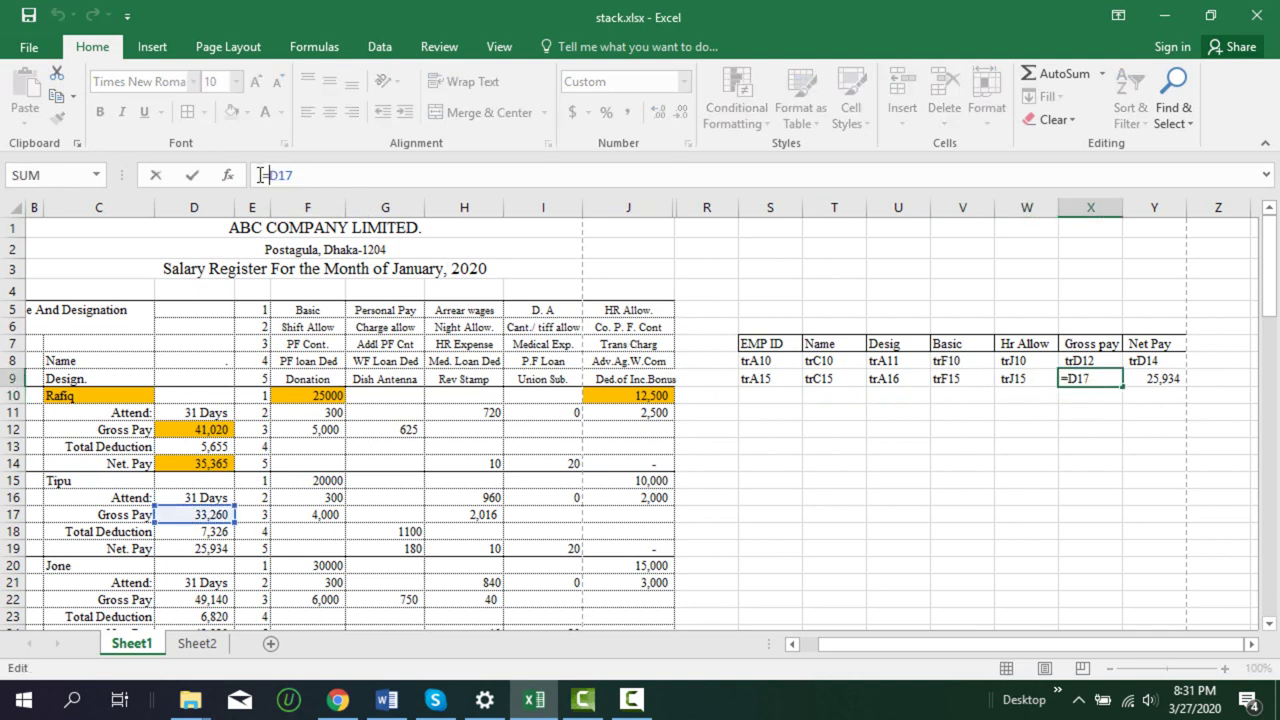
{"action": "key", "text": "BackSpace"}
{"action": "type", "text": "tr"}
{"action": "key", "text": "Return"}
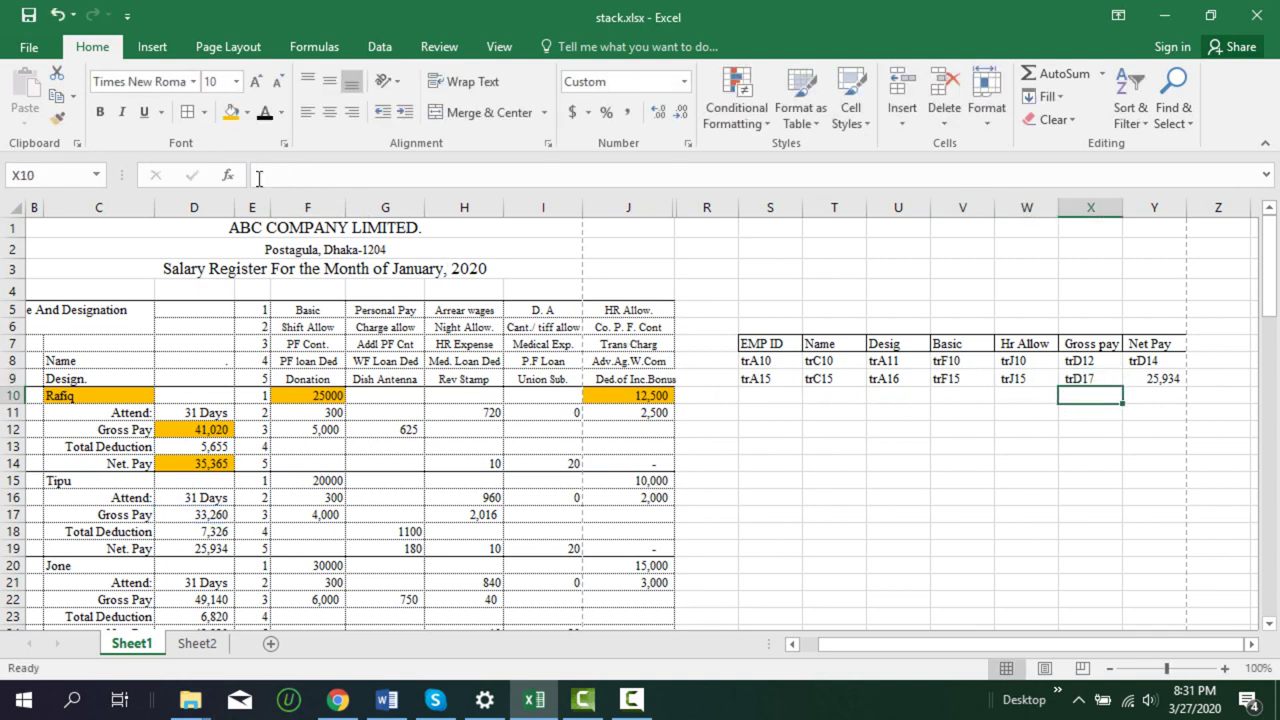
{"action": "left_click", "coordinate": [1150, 380]}
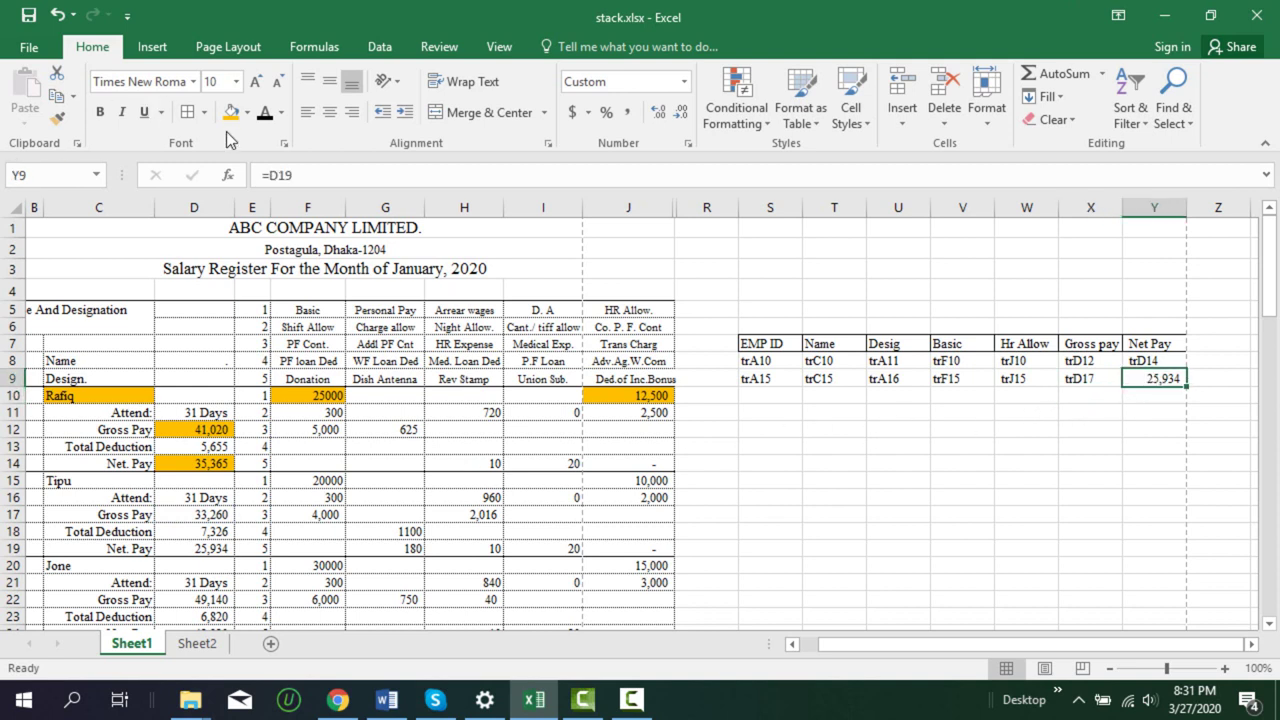
{"action": "left_click", "coordinate": [268, 175]}
{"action": "key", "text": "BackSpace"}
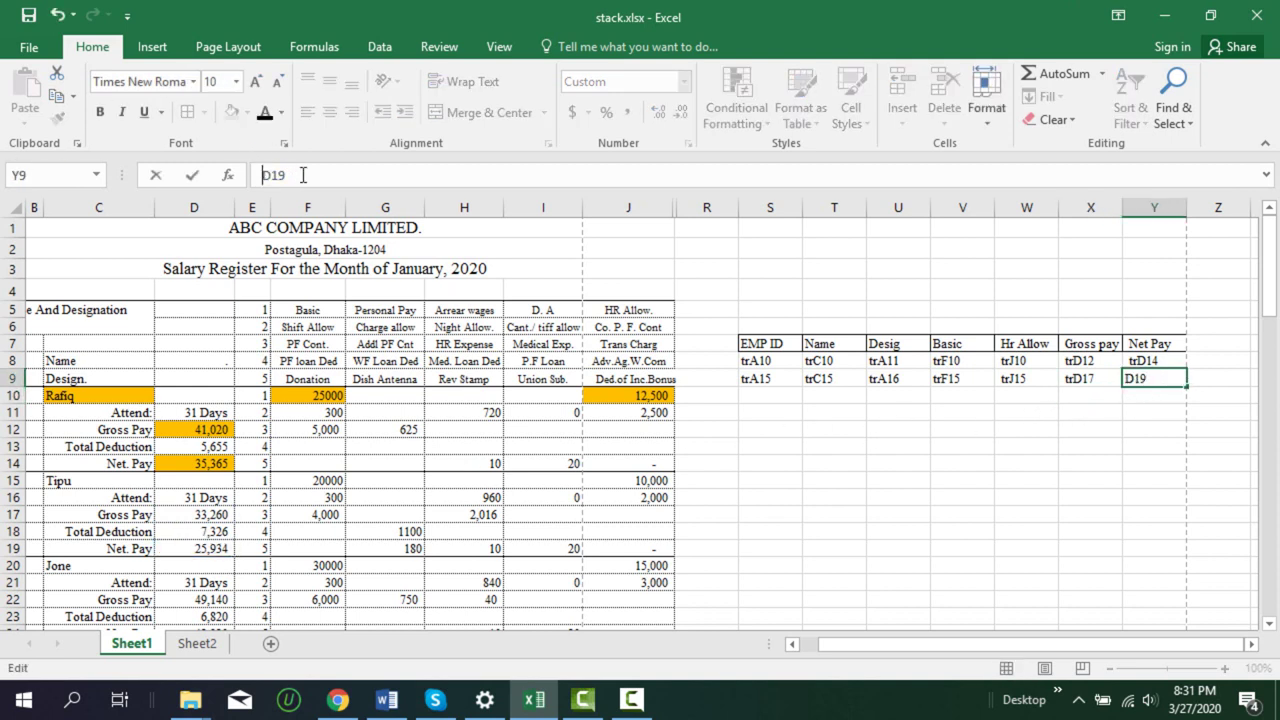
{"action": "type", "text": "tr"}
{"action": "key", "text": "Return"}
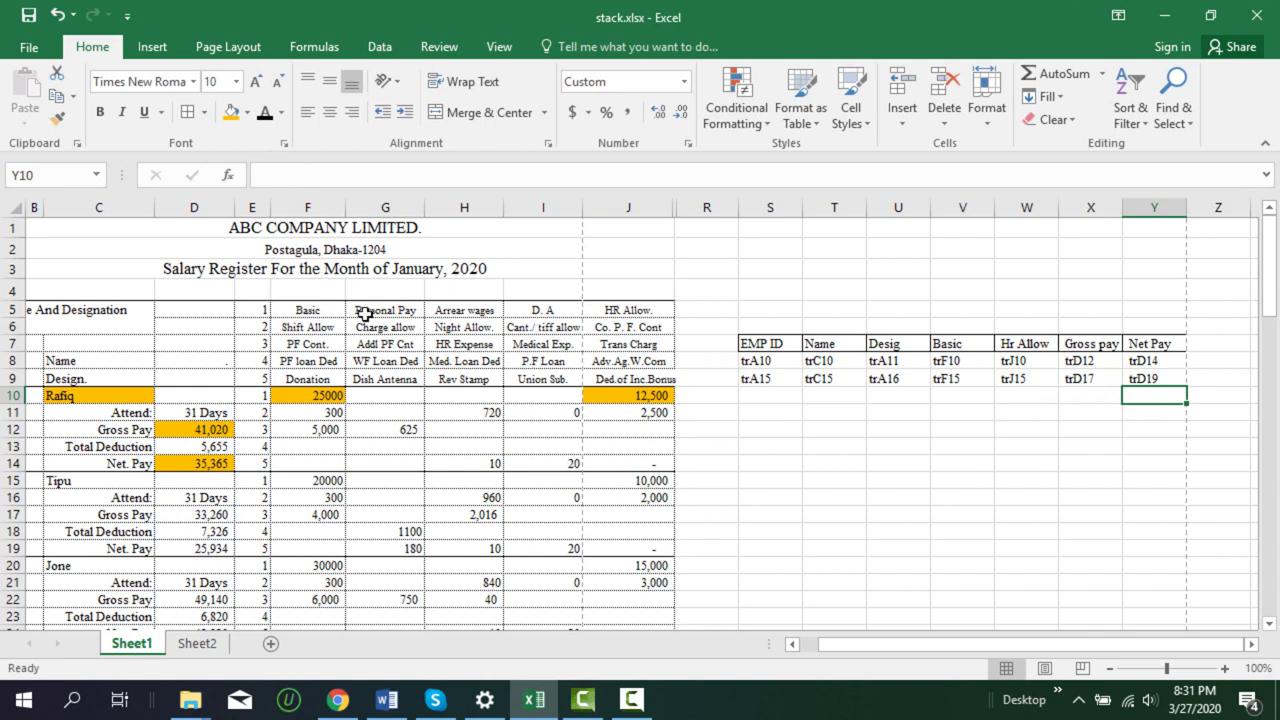
{"action": "left_click", "coordinate": [850, 495]}
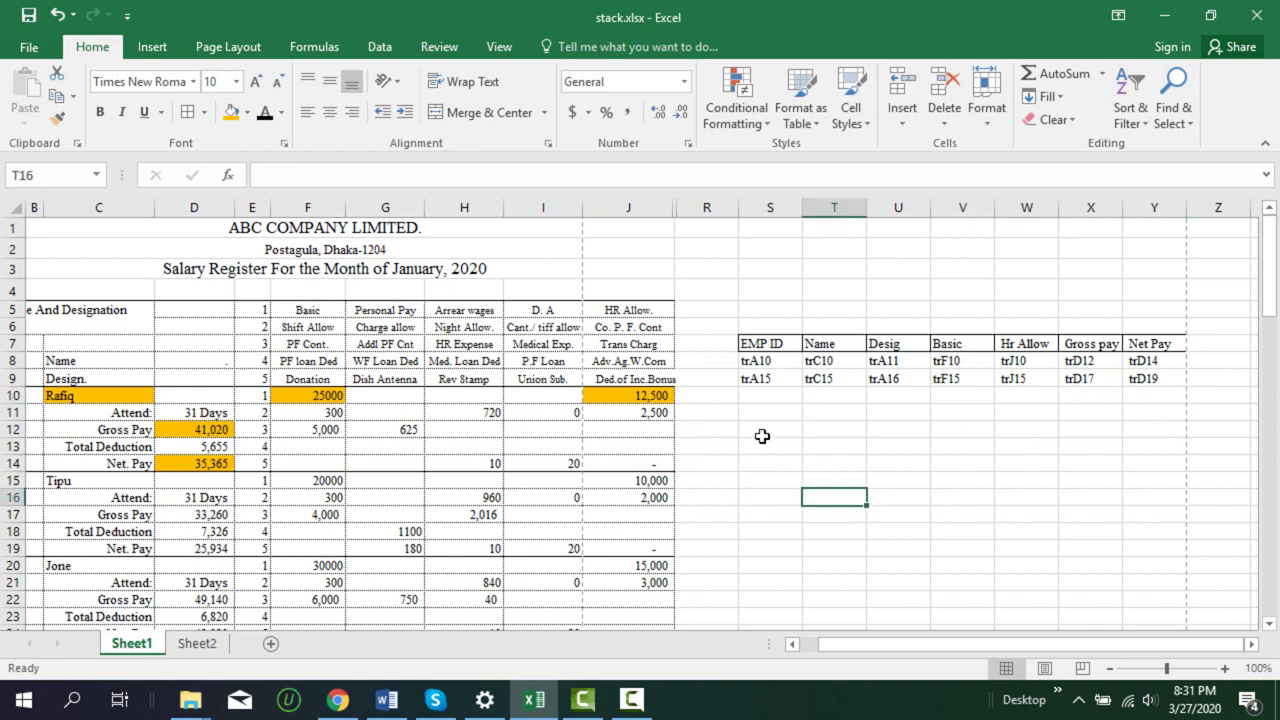
Select both placeholder rows S8:Y9 of the summary table
{"action": "left_click", "coordinate": [962, 478]}
{"action": "left_click_drag", "start_coordinate": [749, 364], "coordinate": [1166, 396]}
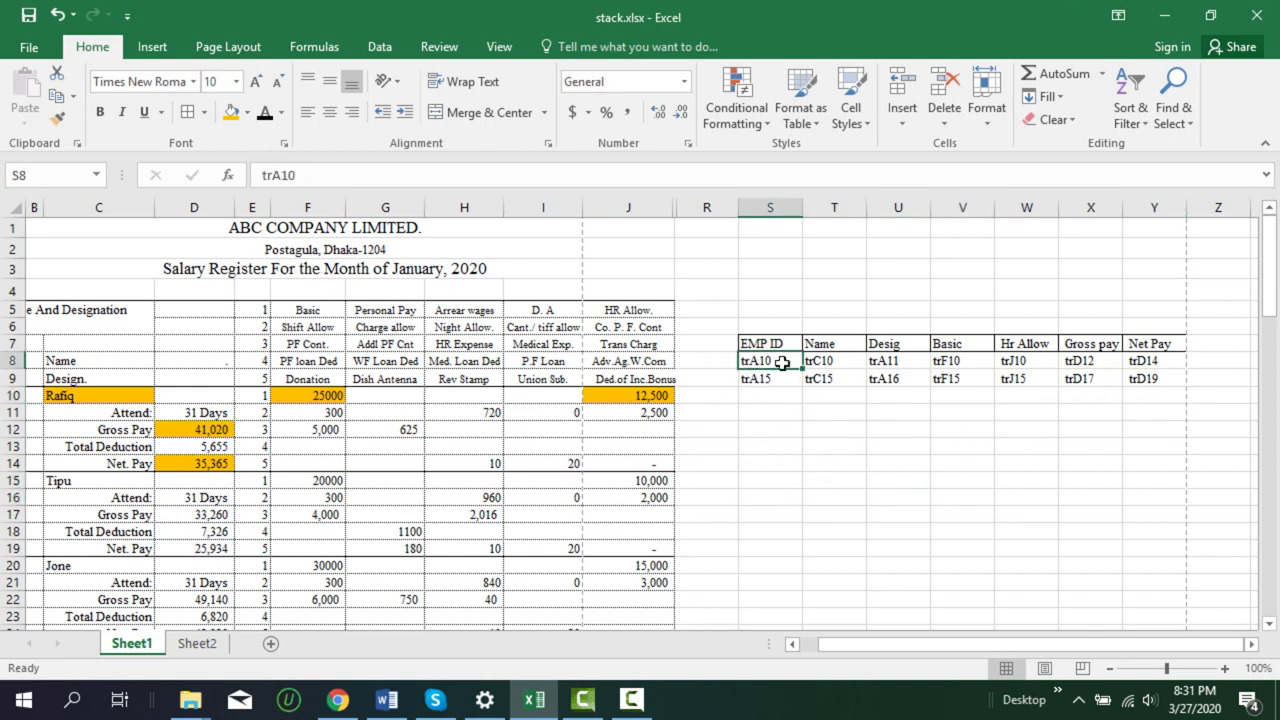
{"action": "left_click", "coordinate": [891, 491]}
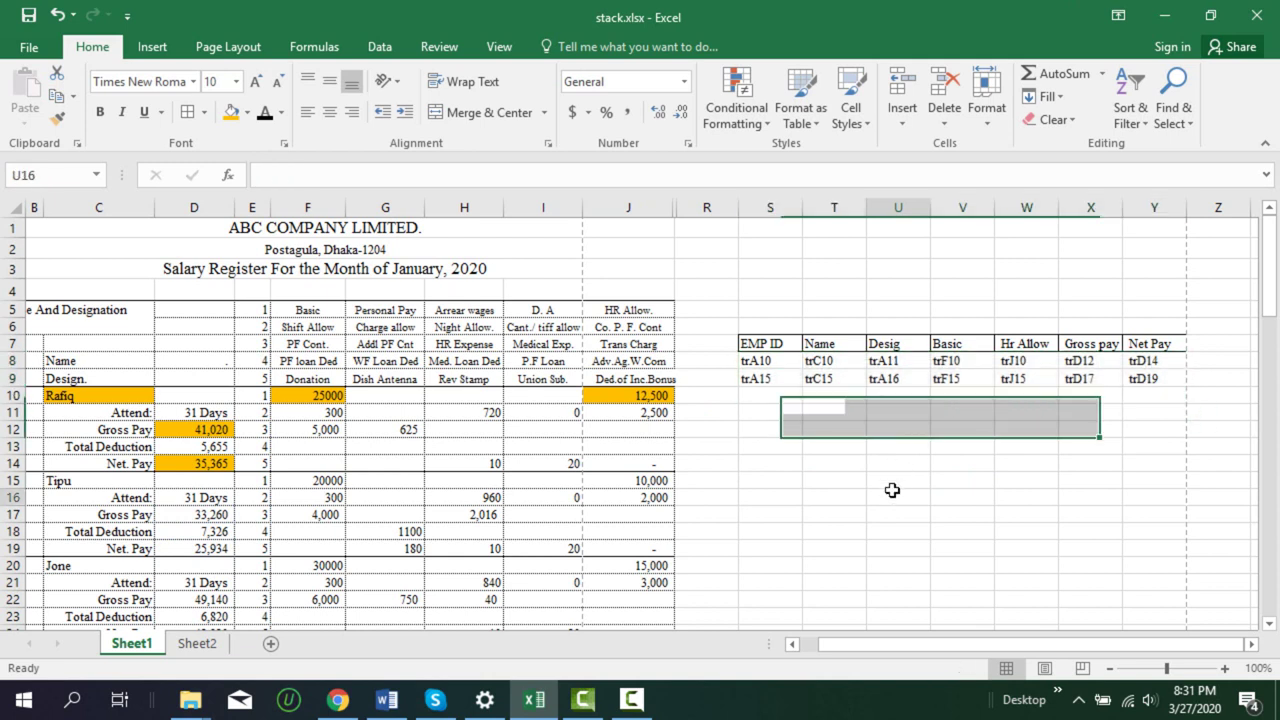
{"action": "mouse_move", "coordinate": [751, 362]}
{"action": "left_mouse_down"}
{"action": "mouse_move", "coordinate": [1083, 360]}
{"action": "mouse_move", "coordinate": [1150, 381]}
{"action": "left_mouse_up"}
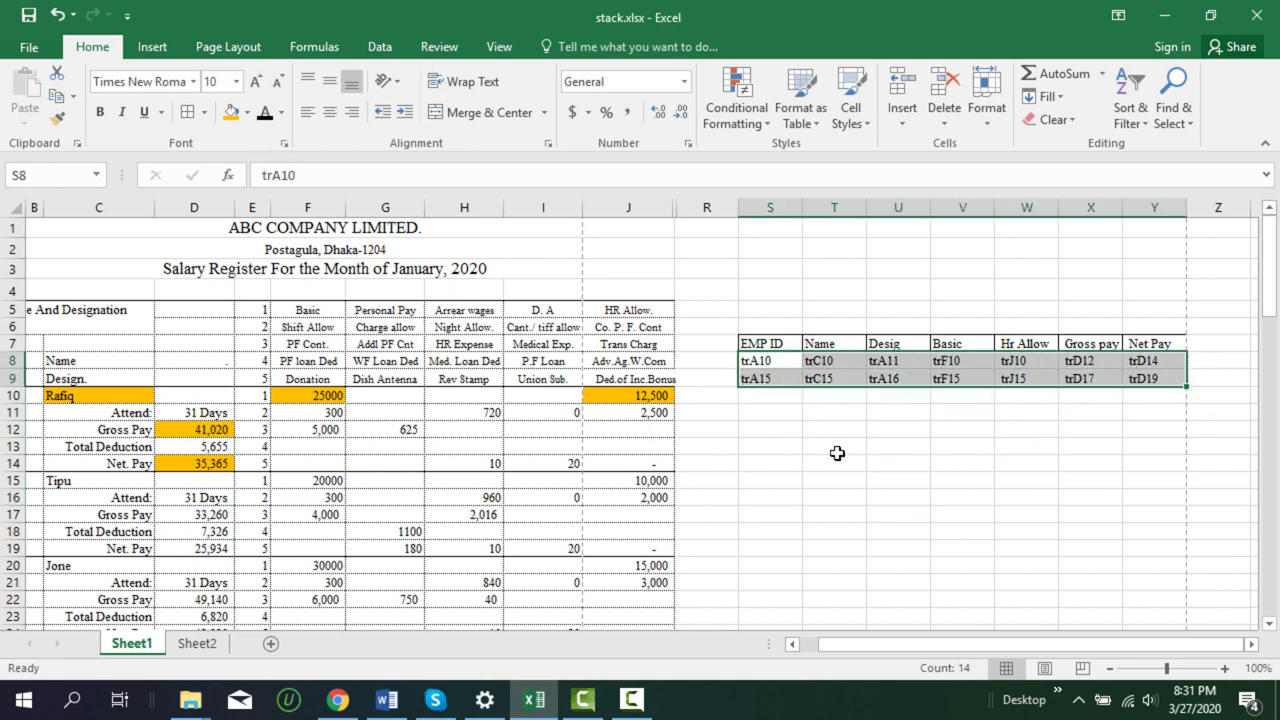
Fill the placeholder pattern down to row 41, stepping by 5 through trA175 and trD179
{"action": "scroll", "coordinate": [837, 451], "scroll_direction": "down", "scroll_amount": 1}
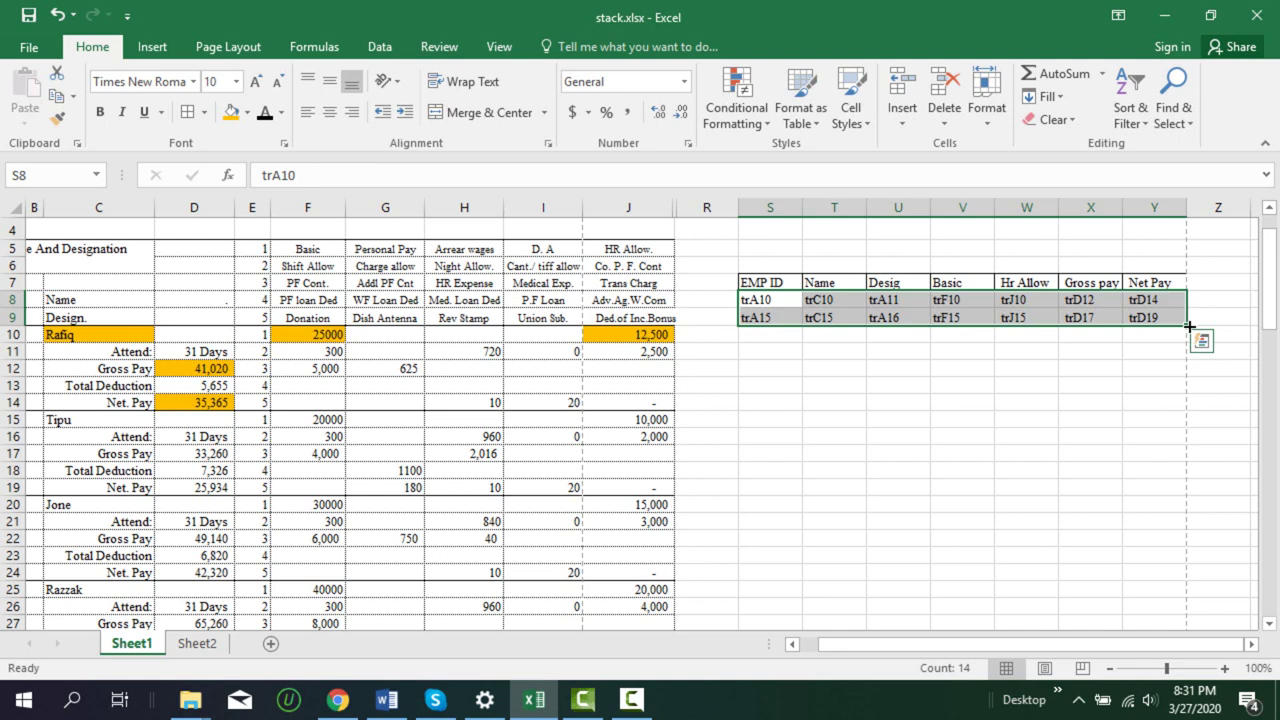
{"action": "mouse_move", "coordinate": [1189, 325]}
{"action": "left_mouse_down"}
{"action": "mouse_move", "coordinate": [1207, 579]}
{"action": "mouse_move", "coordinate": [1177, 601]}
{"action": "left_mouse_up"}
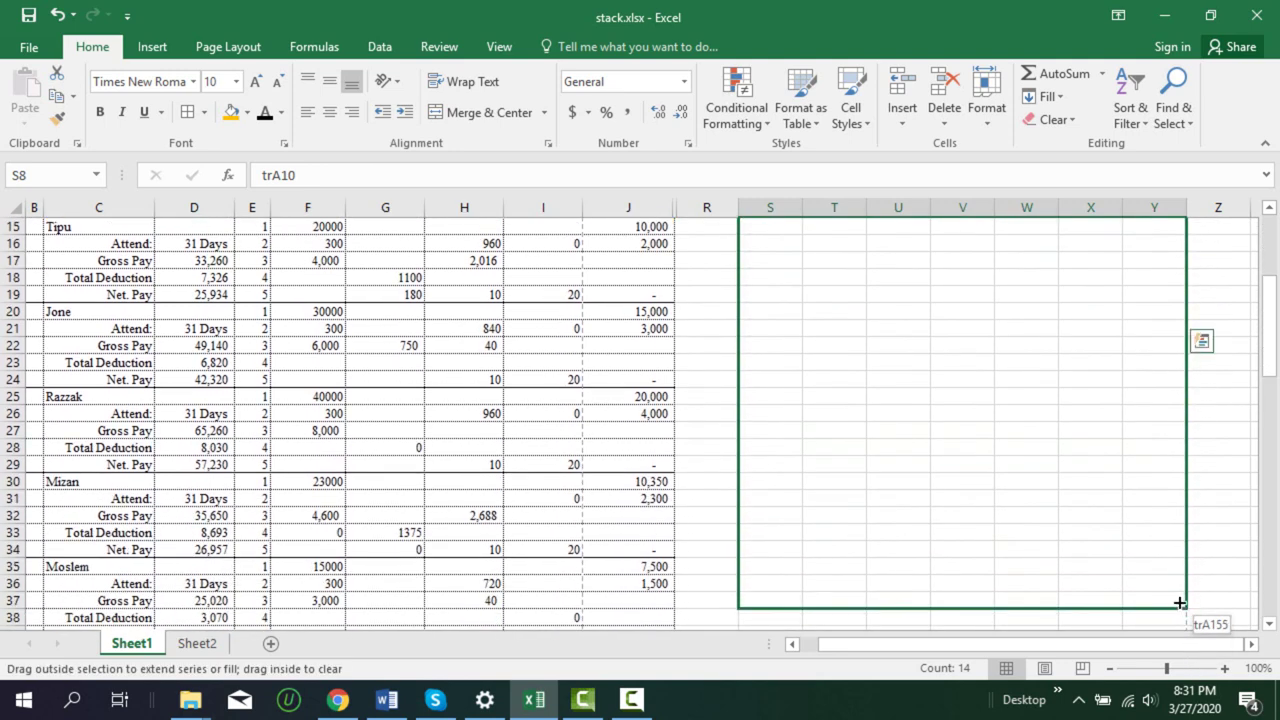
{"action": "left_click_drag", "start_coordinate": [1177, 601], "coordinate": [1167, 552]}
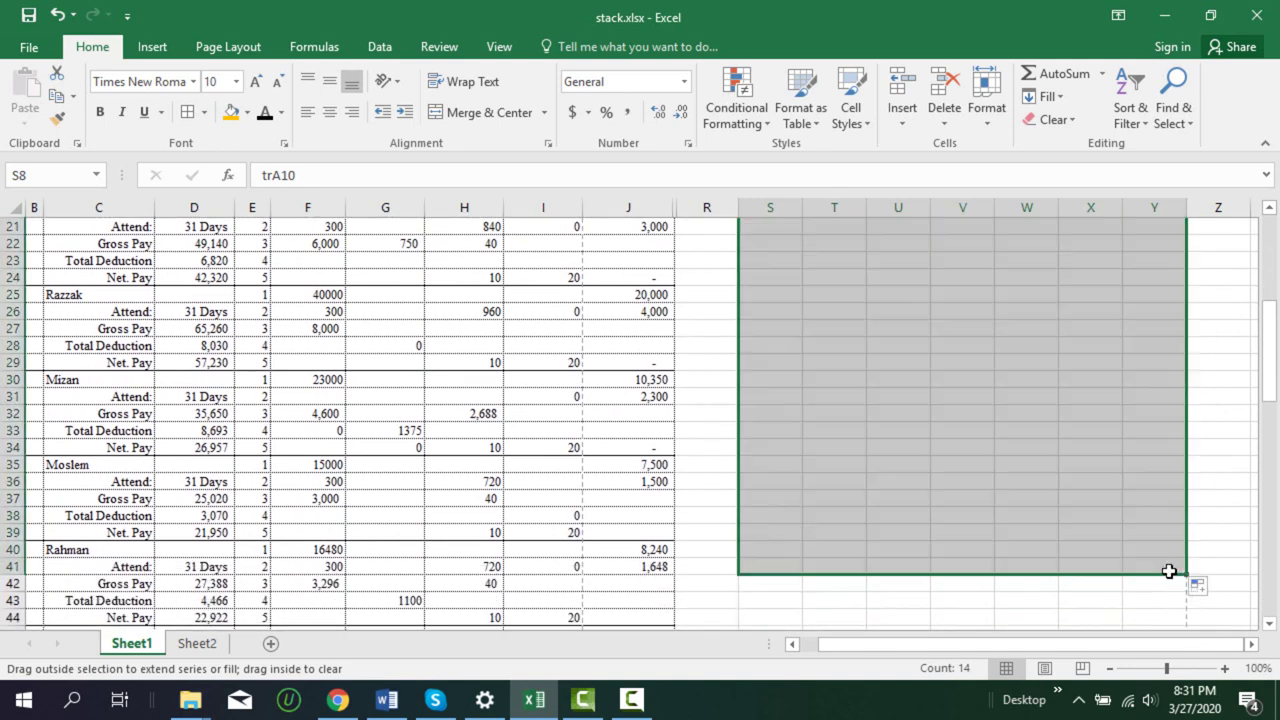
{"action": "scroll", "coordinate": [1050, 532], "scroll_direction": "up", "scroll_amount": 5}
{"action": "scroll", "coordinate": [1050, 532], "scroll_direction": "up", "scroll_amount": 2}
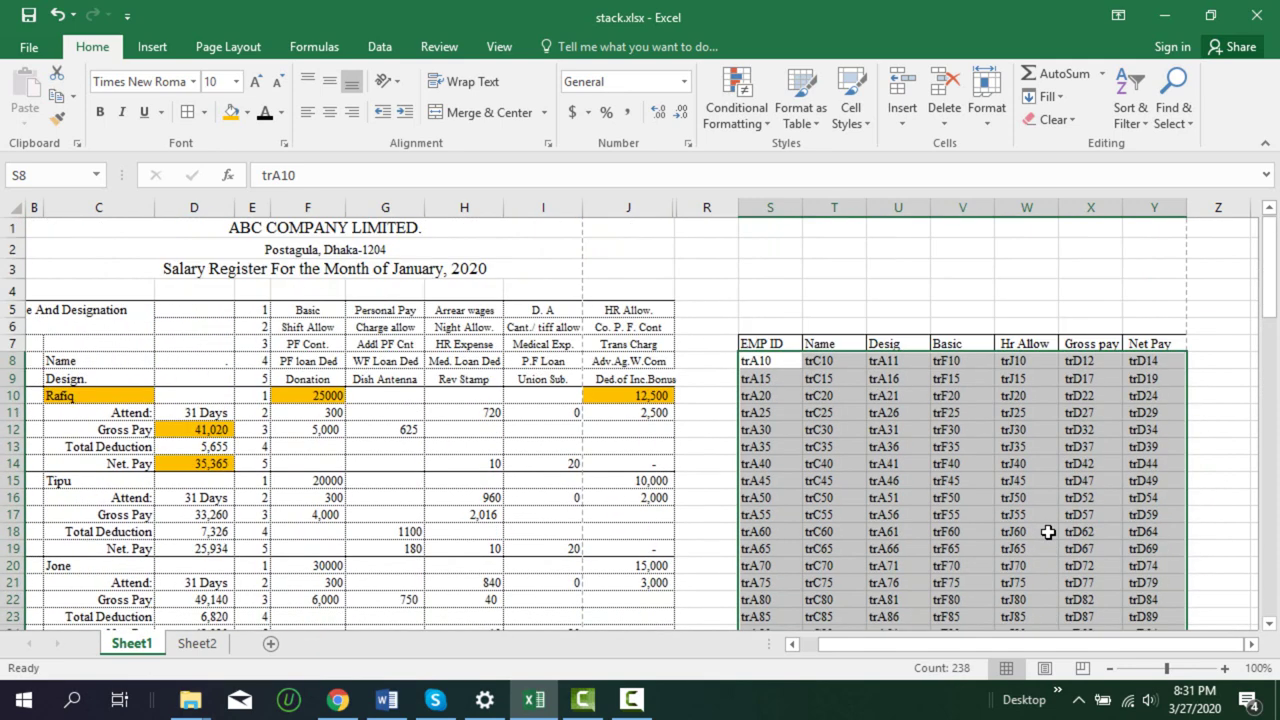
{"action": "left_click", "coordinate": [900, 249]}
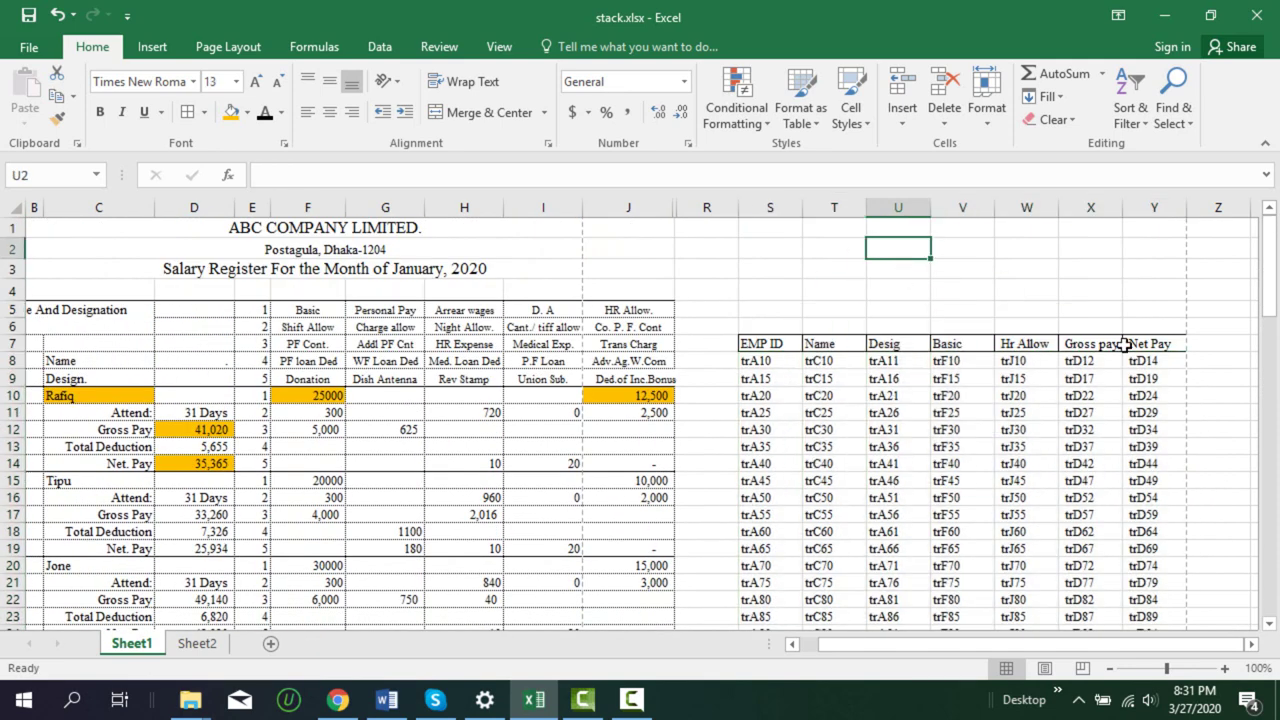
{"action": "scroll", "coordinate": [1124, 344], "scroll_direction": "down", "scroll_amount": 1}
{"action": "scroll", "coordinate": [1120, 355], "scroll_direction": "down", "scroll_amount": 5}
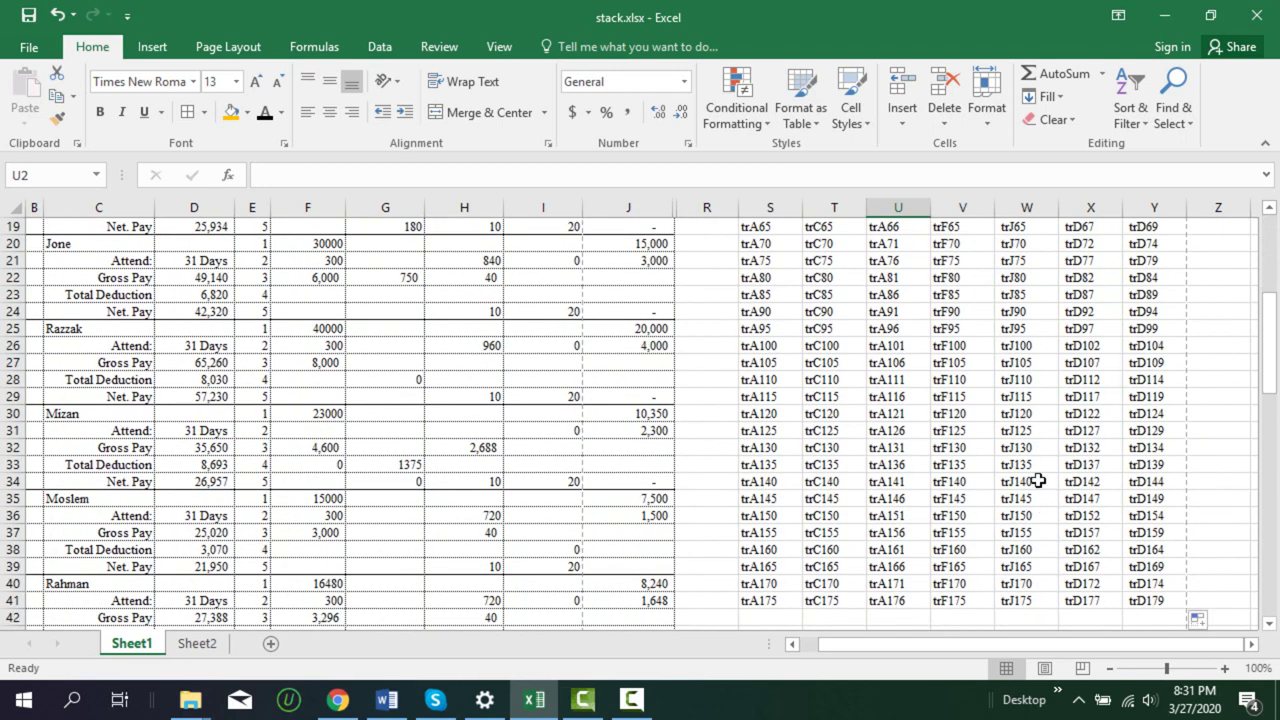
{"action": "scroll", "coordinate": [915, 465], "scroll_direction": "up", "scroll_amount": 5}
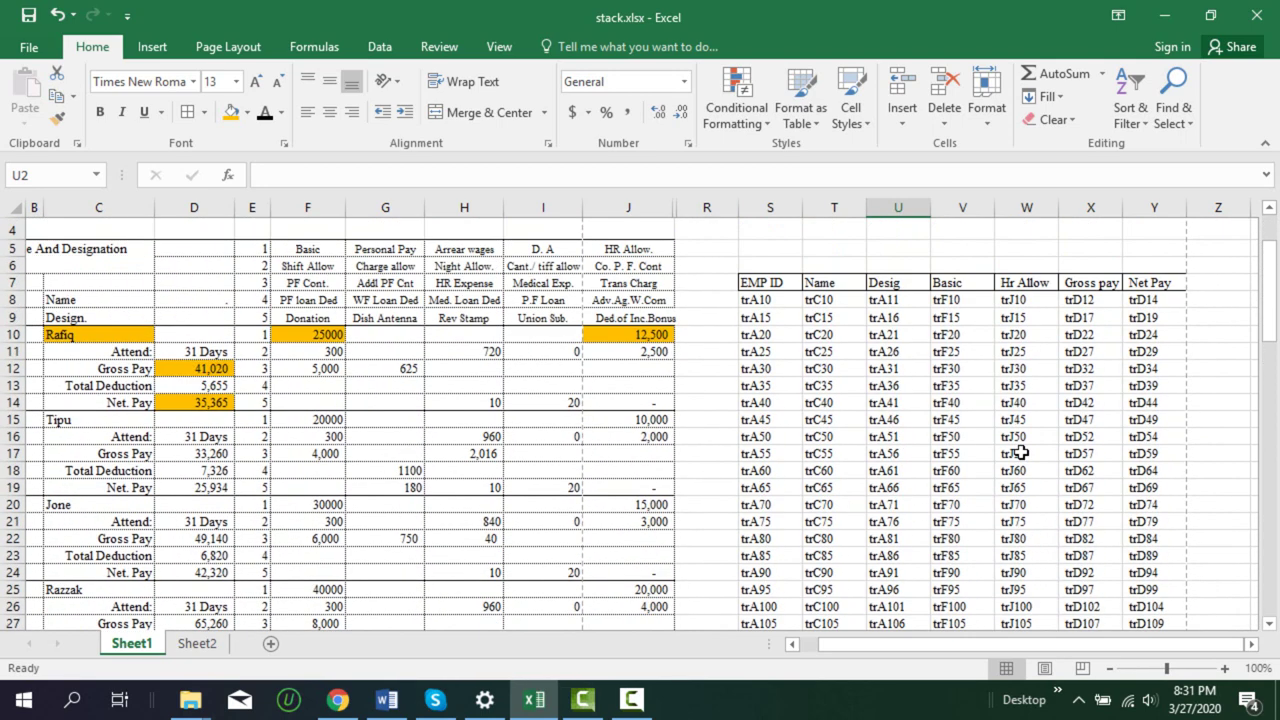
{"action": "scroll", "coordinate": [940, 413], "scroll_direction": "up", "scroll_amount": 1}
Select the placeholder block S8:Y41, from trA10 down to trD179
{"action": "left_click", "coordinate": [751, 364]}
{"action": "mouse_move", "coordinate": [751, 364]}
{"action": "left_mouse_down"}
{"action": "mouse_move", "coordinate": [1135, 705]}
{"action": "mouse_move", "coordinate": [1168, 566]}
{"action": "left_mouse_up"}
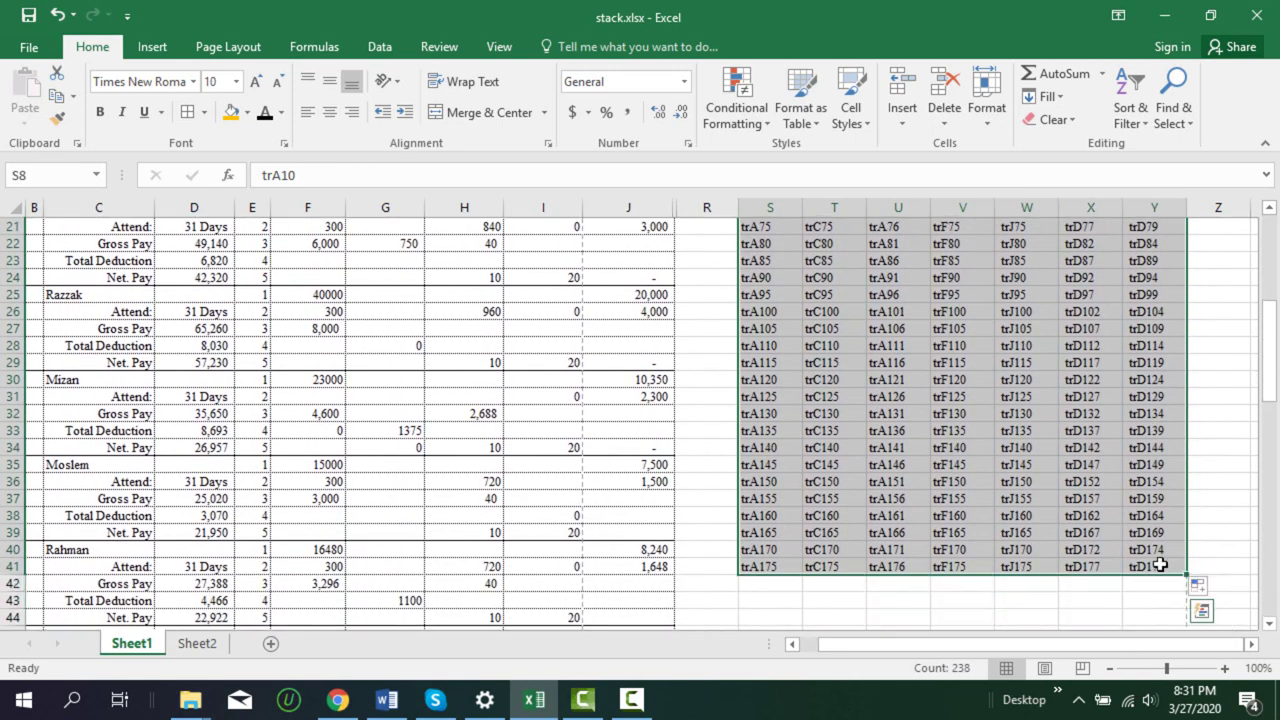
Replace all 'tr' with '=' in the selection to turn the placeholders into live formulas
{"action": "left_click", "coordinate": [1176, 100]}
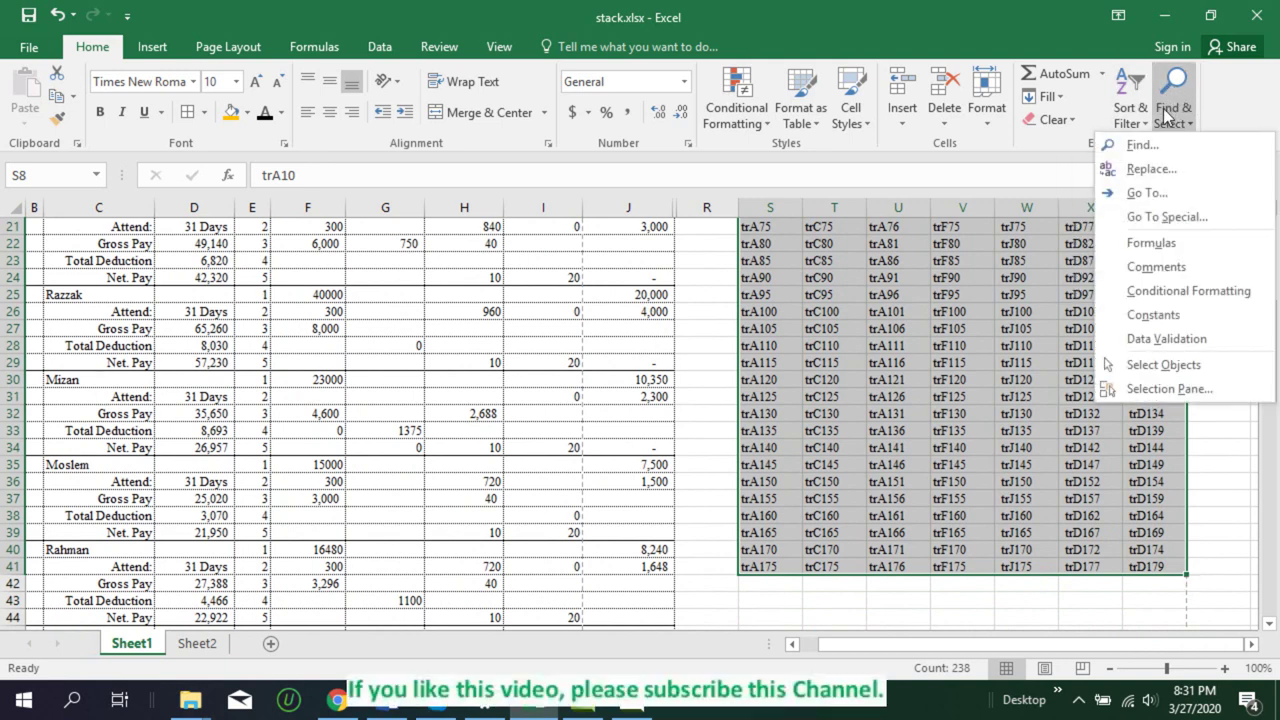
{"action": "key", "text": "Escape"}
{"action": "key", "text": "ctrl+f"}
{"action": "type", "text": "tr"}
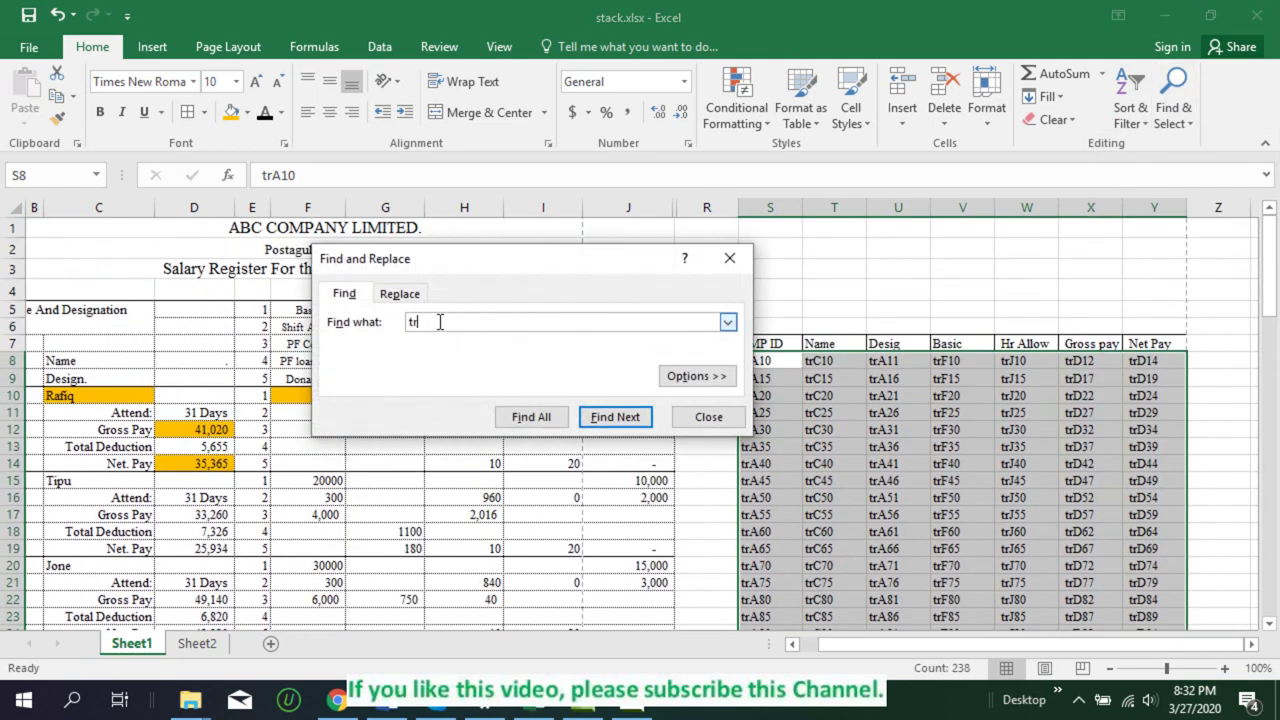
{"action": "left_click", "coordinate": [400, 294]}
{"action": "left_click", "coordinate": [427, 347]}
{"action": "type", "text": "="}
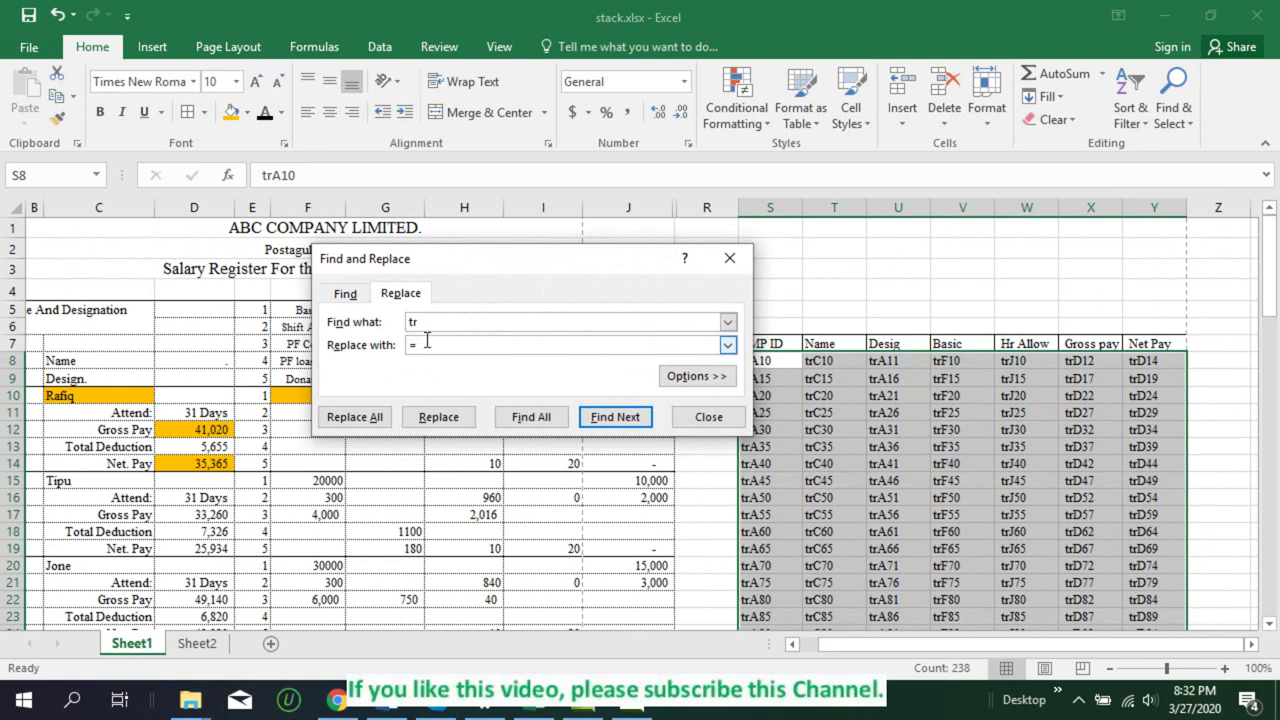
{"action": "left_click", "coordinate": [345, 294]}
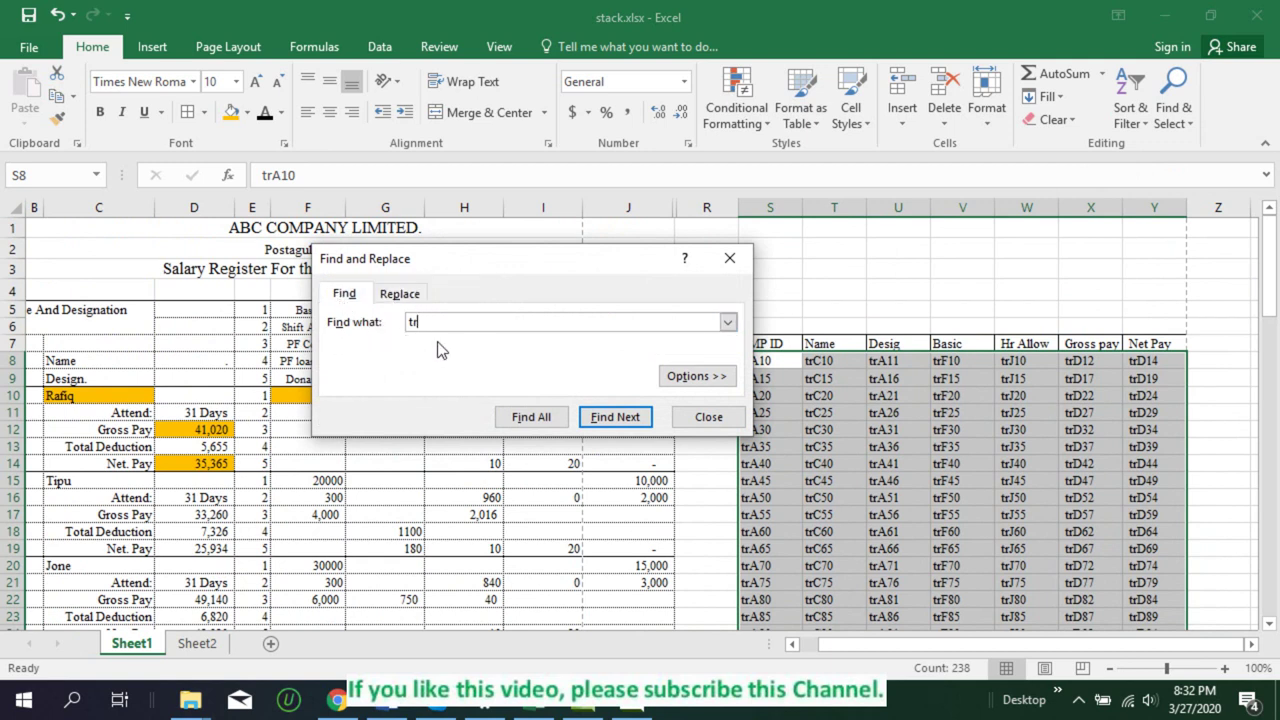
{"action": "left_click", "coordinate": [398, 294]}
{"action": "type", "text": "="}
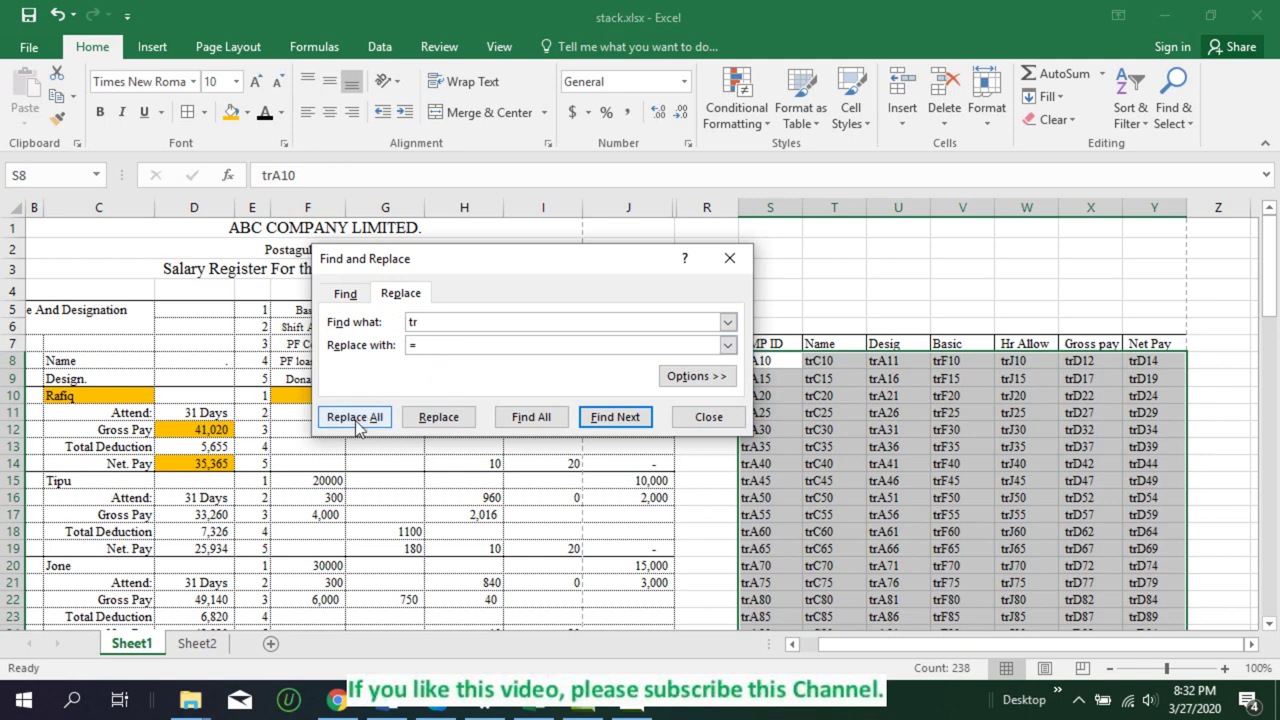
{"action": "left_click", "coordinate": [355, 417]}
{"action": "left_click", "coordinate": [649, 422]}
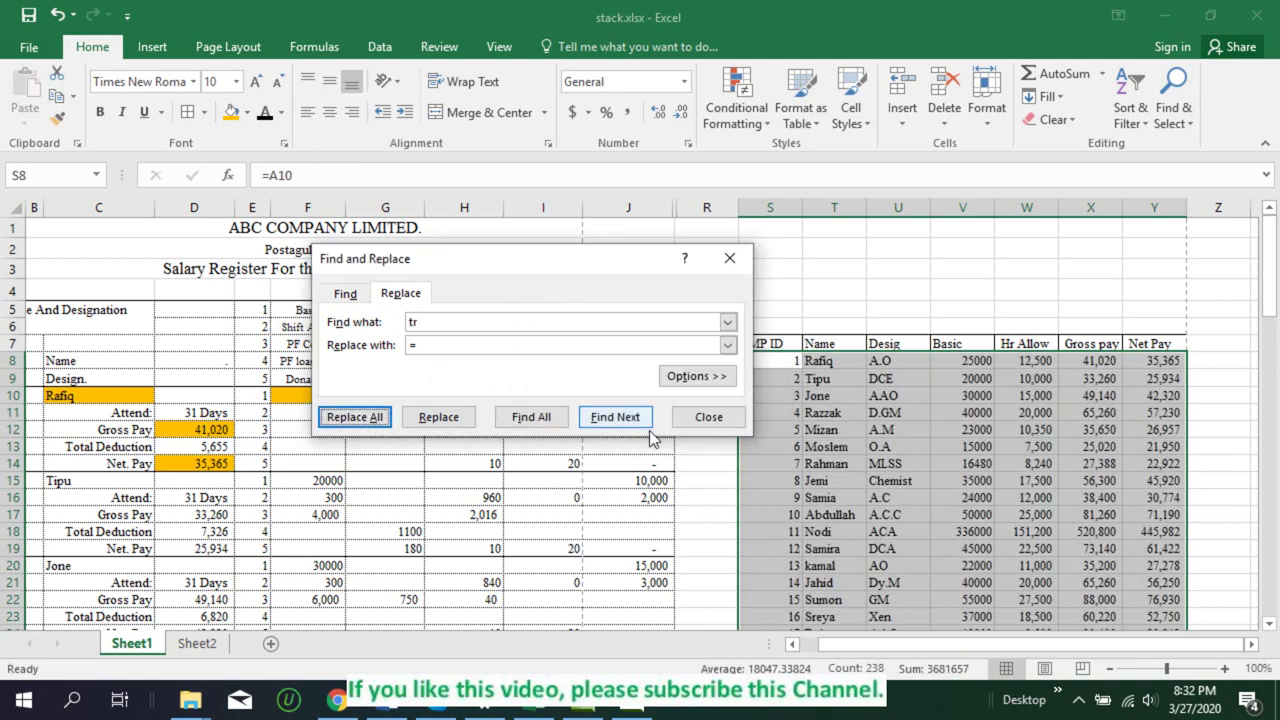
Close Find and Replace and clear the surplus zero-filled rows S25:Y35
{"action": "left_click", "coordinate": [705, 417]}
{"action": "scroll", "coordinate": [1098, 461], "scroll_direction": "down", "scroll_amount": 3}
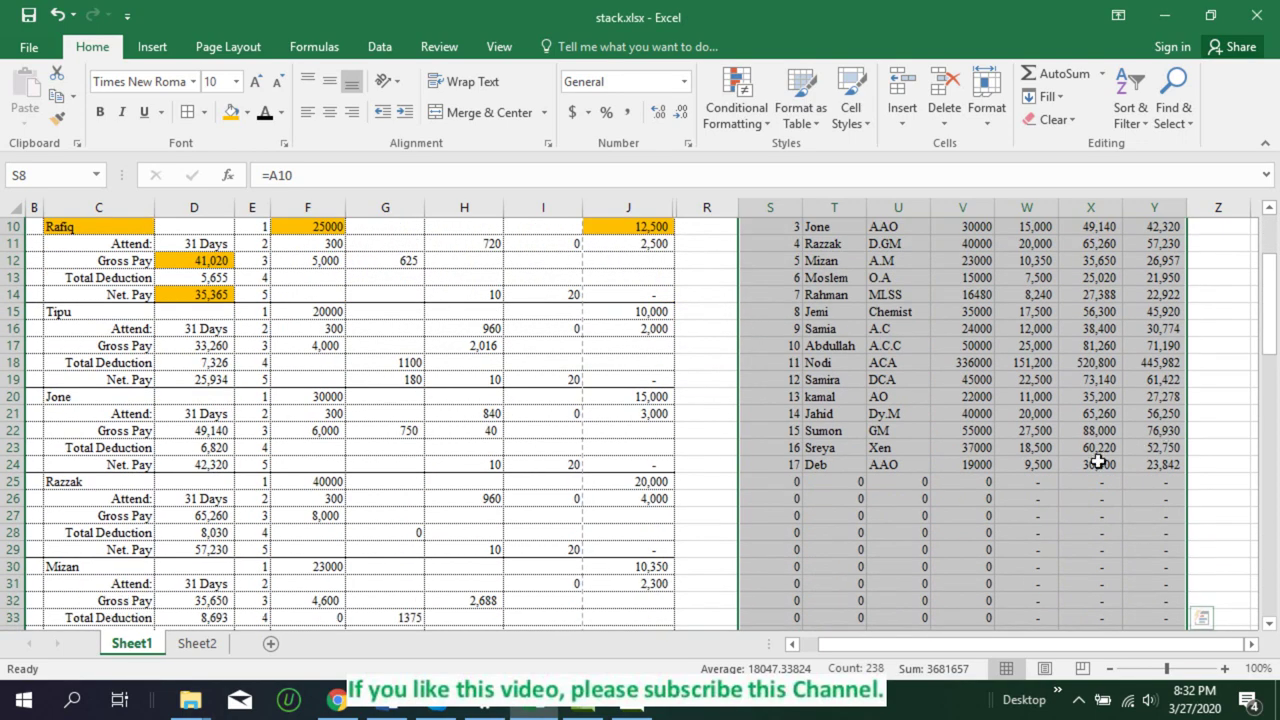
{"action": "mouse_move", "coordinate": [751, 483]}
{"action": "left_mouse_down"}
{"action": "mouse_move", "coordinate": [866, 480]}
{"action": "mouse_move", "coordinate": [1140, 583]}
{"action": "mouse_move", "coordinate": [1157, 668]}
{"action": "mouse_move", "coordinate": [1159, 563]}
{"action": "left_mouse_up"}
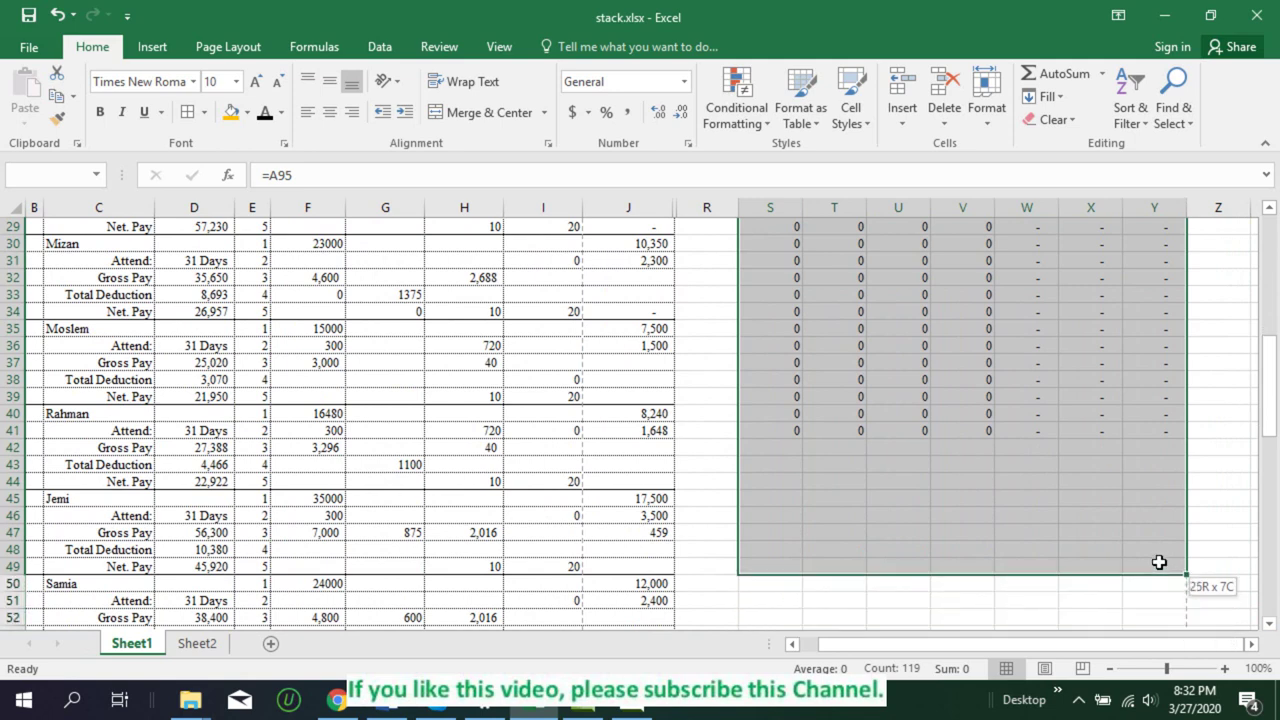
{"action": "scroll", "coordinate": [1150, 562], "scroll_direction": "up", "scroll_amount": 8}
{"action": "left_click", "coordinate": [1218, 457]}
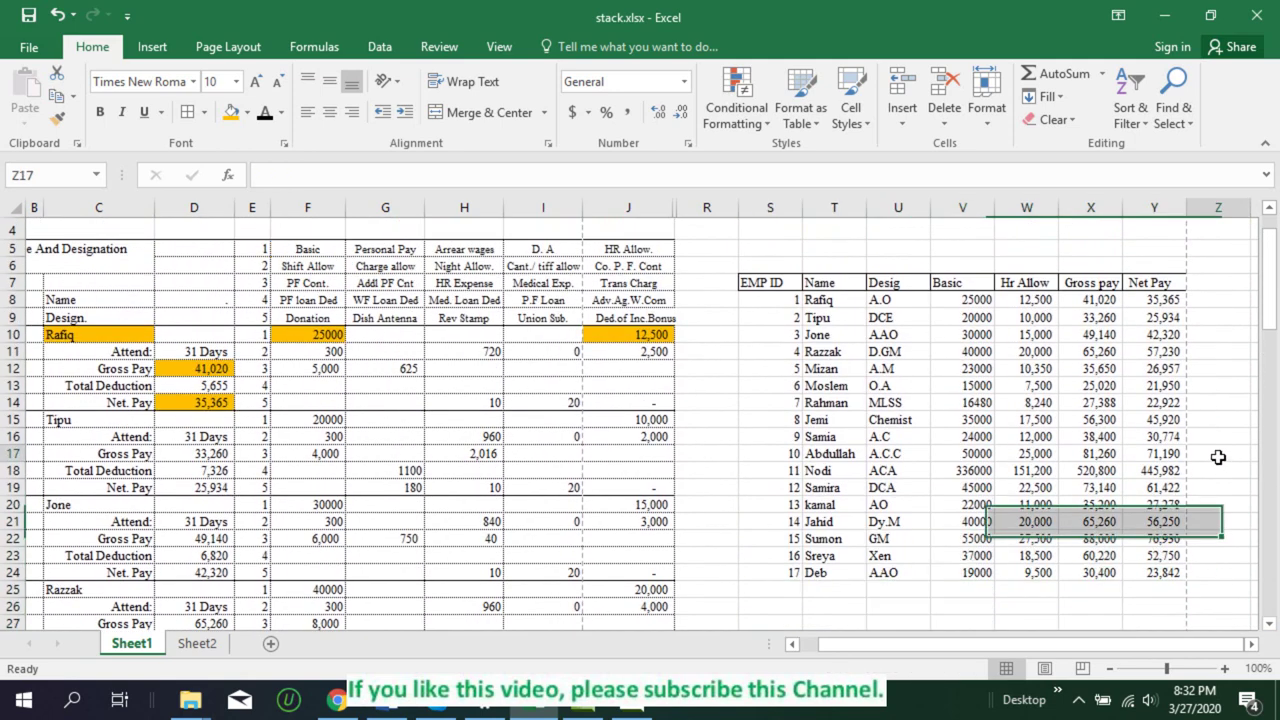
Verify the last employee ID 17 in A90, then select the whole summary table
{"action": "scroll", "coordinate": [580, 473], "scroll_direction": "down", "scroll_amount": 5}
{"action": "scroll", "coordinate": [306, 486], "scroll_direction": "down", "scroll_amount": 5}
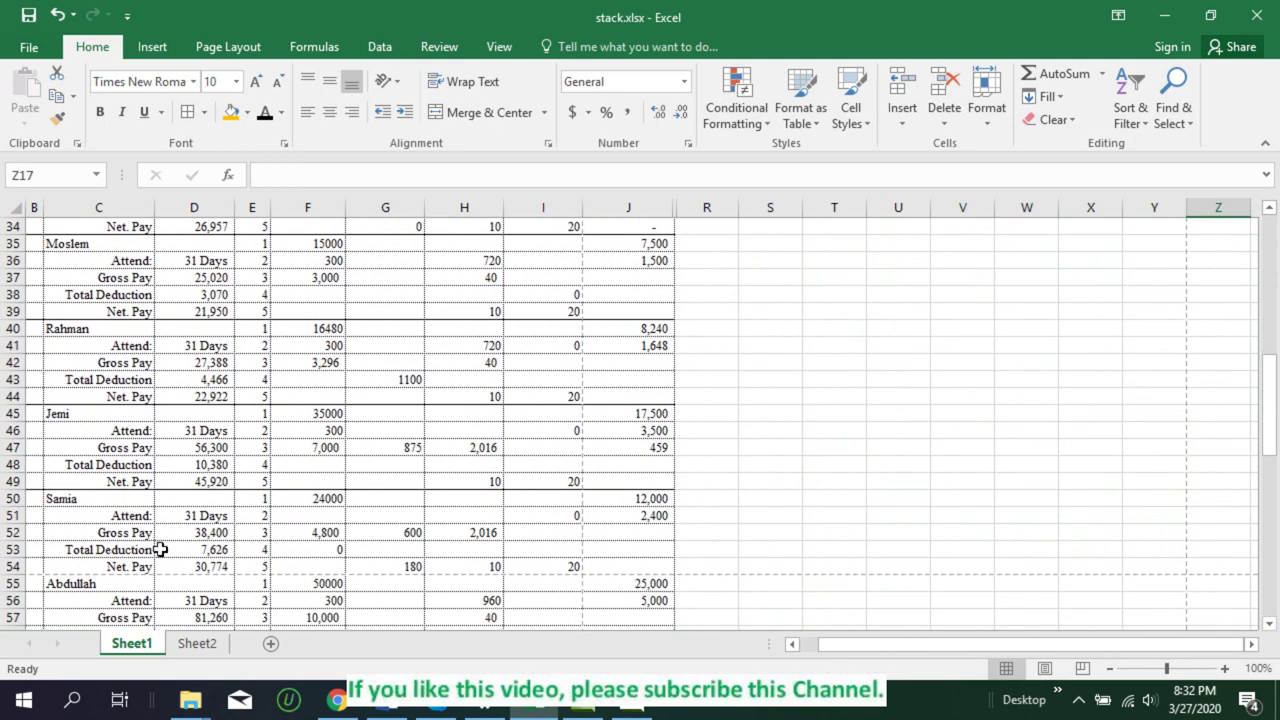
{"action": "scroll", "coordinate": [163, 543], "scroll_direction": "down", "scroll_amount": 4}
{"action": "scroll", "coordinate": [77, 474], "scroll_direction": "down", "scroll_amount": 3}
{"action": "scroll", "coordinate": [105, 581], "scroll_direction": "down", "scroll_amount": 1}
{"action": "left_click_drag", "start_coordinate": [848, 644], "coordinate": [388, 638]}
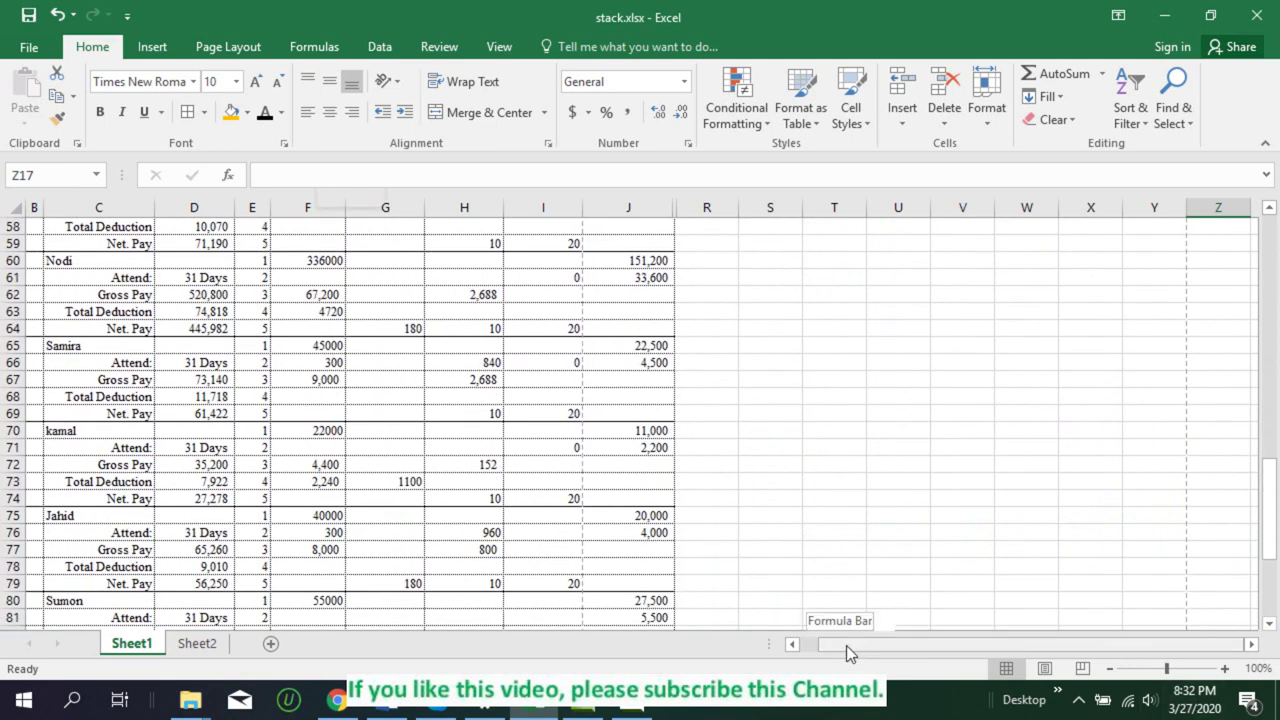
{"action": "scroll", "coordinate": [93, 568], "scroll_direction": "down", "scroll_amount": 5}
{"action": "left_click", "coordinate": [40, 515]}
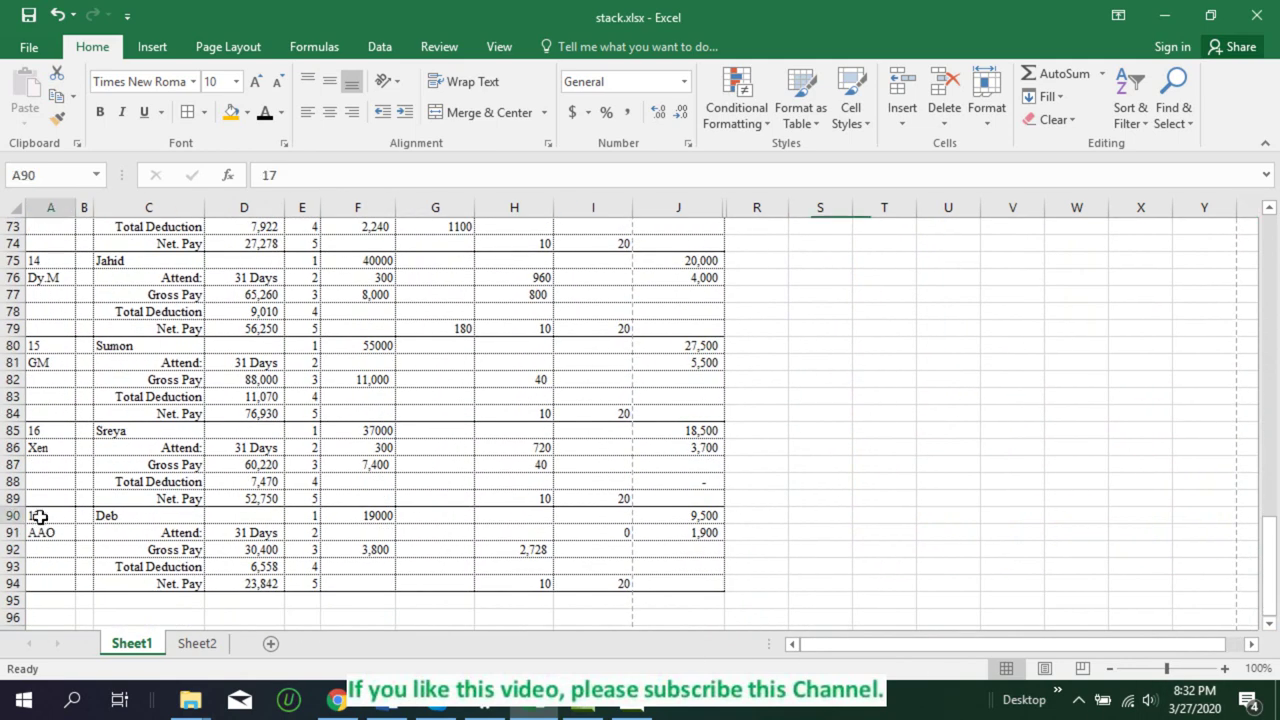
{"action": "scroll", "coordinate": [1034, 640], "scroll_direction": "up", "scroll_amount": 10}
{"action": "scroll", "coordinate": [1034, 640], "scroll_direction": "up", "scroll_amount": 5}
{"action": "scroll", "coordinate": [1034, 640], "scroll_direction": "up", "scroll_amount": 8}
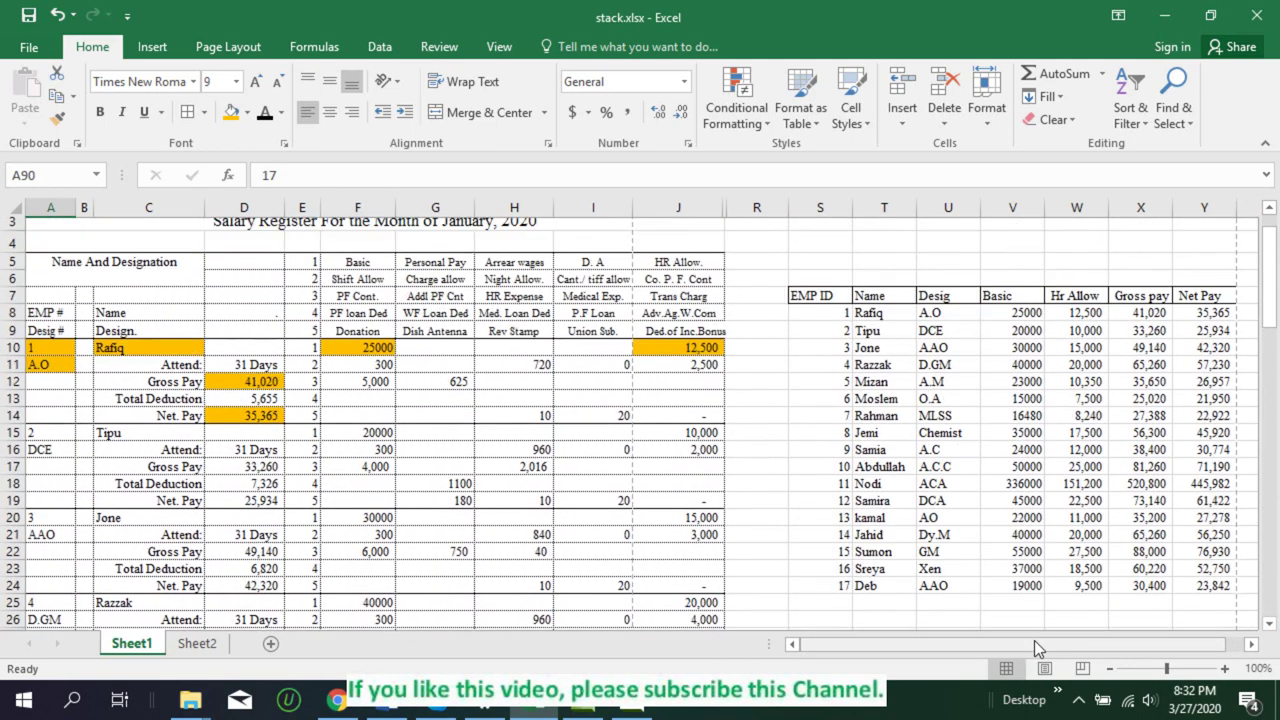
{"action": "scroll", "coordinate": [1034, 640], "scroll_direction": "up", "scroll_amount": 1}
{"action": "scroll", "coordinate": [1115, 600], "scroll_direction": "right", "scroll_amount": 1}
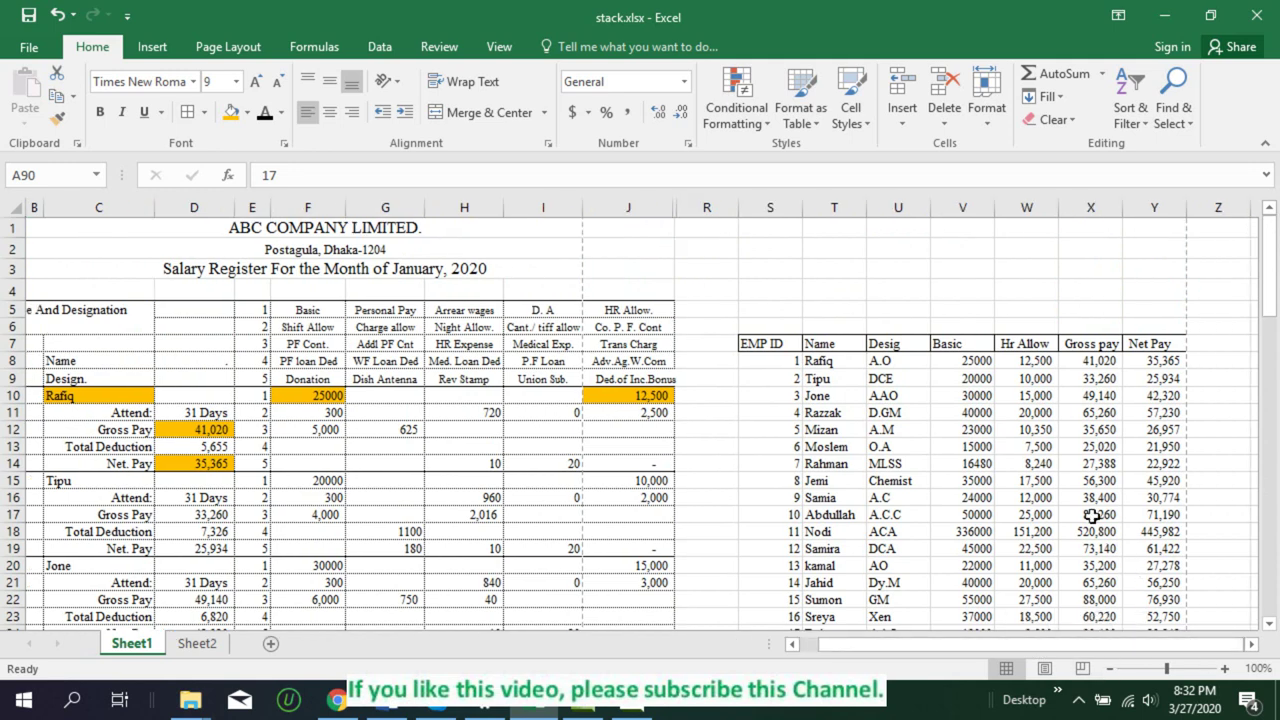
{"action": "scroll", "coordinate": [1000, 450], "scroll_direction": "down", "scroll_amount": 1}
{"action": "left_click_drag", "start_coordinate": [760, 283], "coordinate": [1186, 597]}
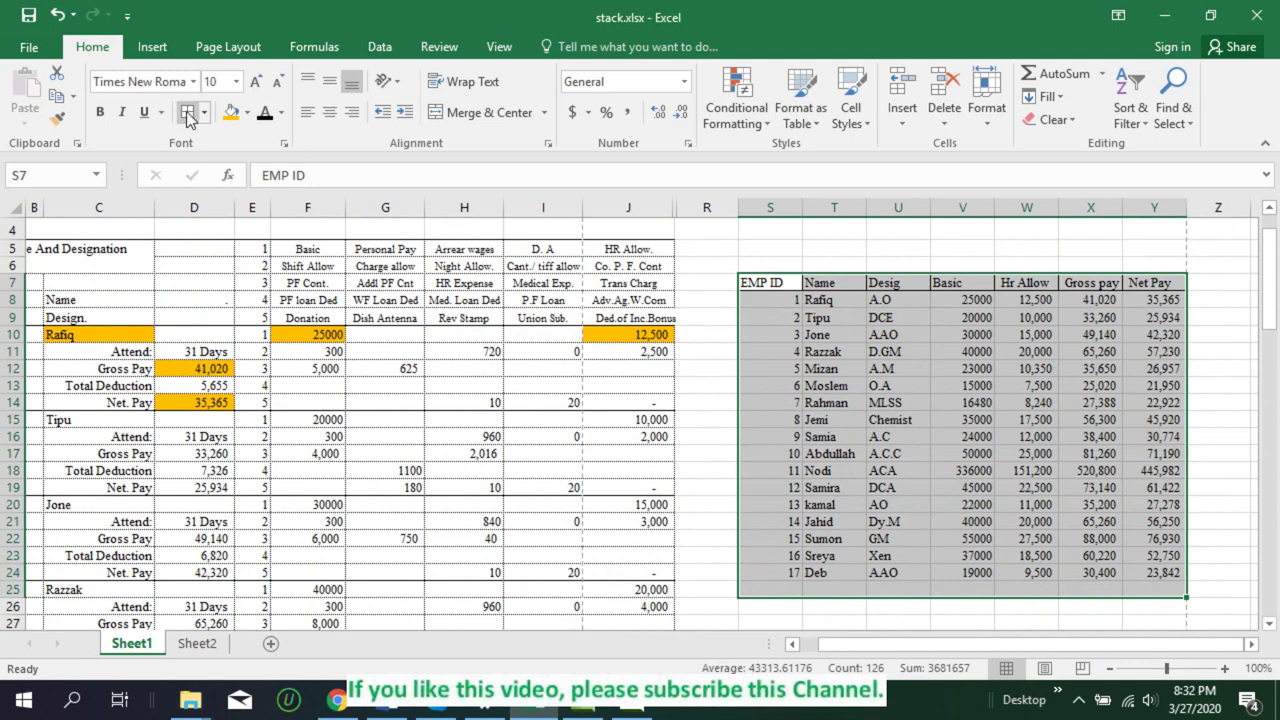
Apply All Borders to the summary table and review each row 8 formula from EMP ID to Net Pay
{"action": "left_click", "coordinate": [1208, 509]}
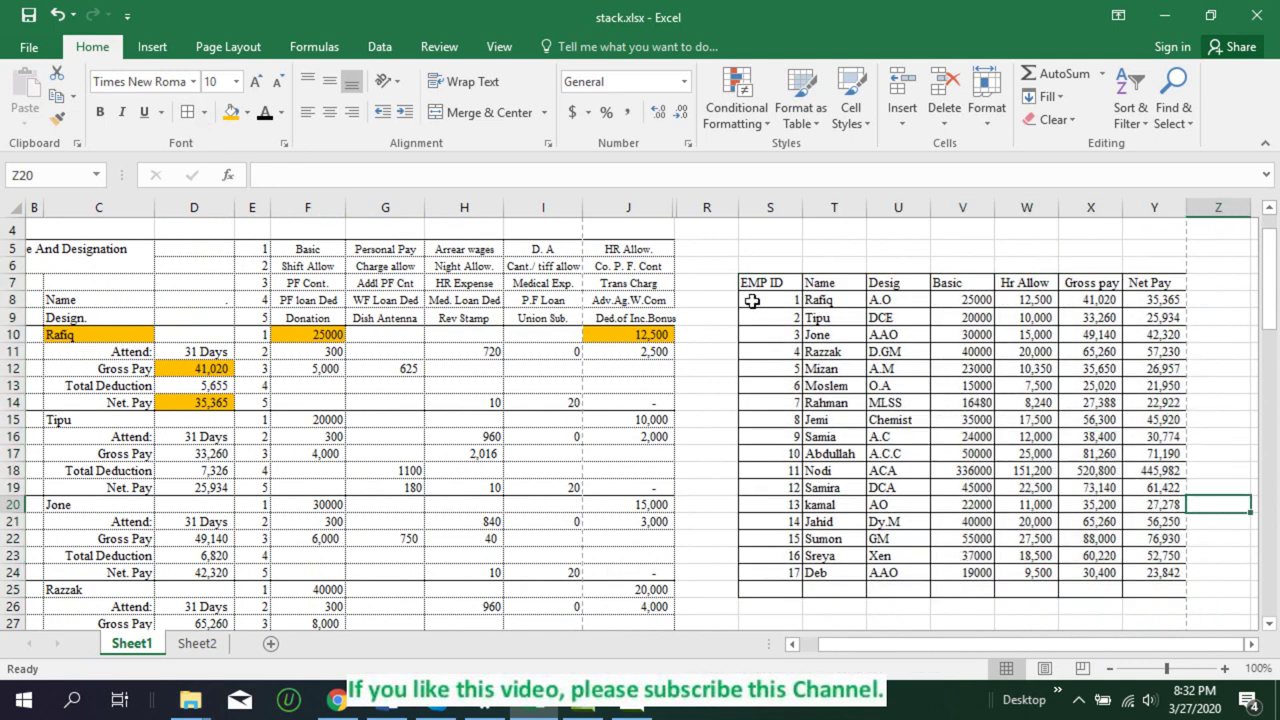
{"action": "left_click", "coordinate": [760, 300]}
{"action": "left_click", "coordinate": [822, 298]}
{"action": "left_click", "coordinate": [876, 300]}
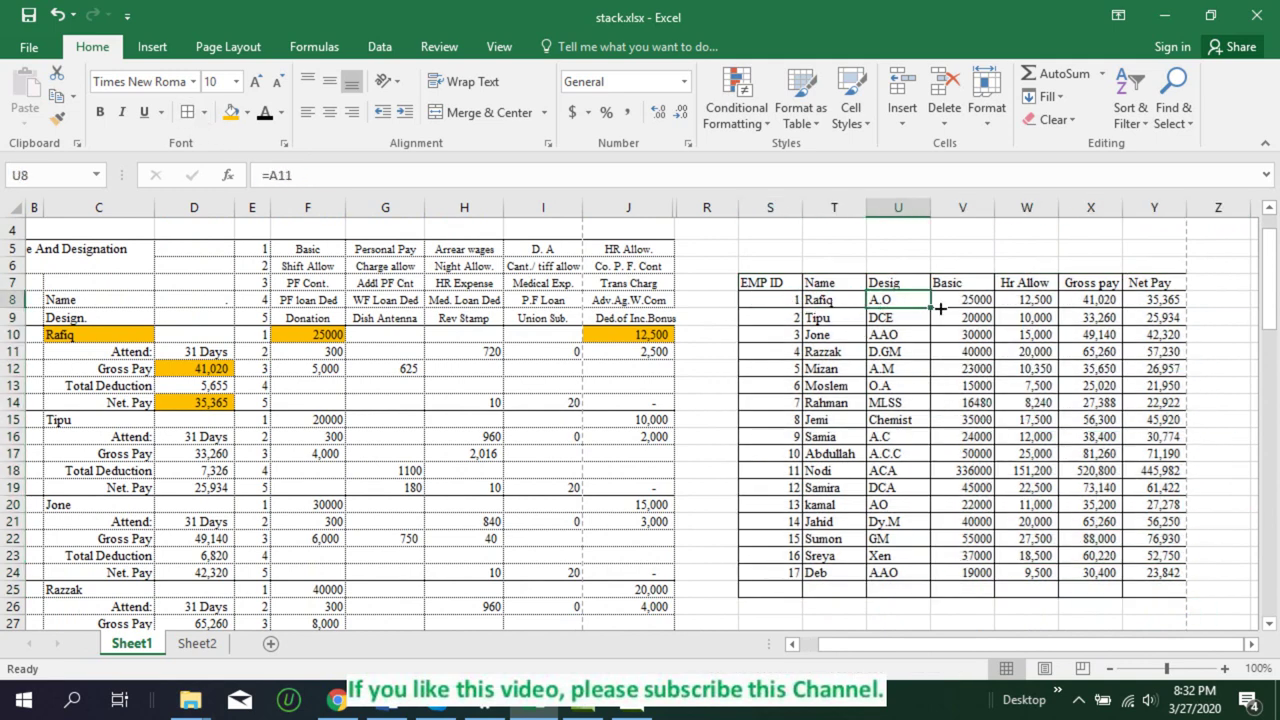
{"action": "left_click", "coordinate": [955, 301]}
{"action": "left_click", "coordinate": [1018, 300]}
{"action": "left_click", "coordinate": [1085, 300]}
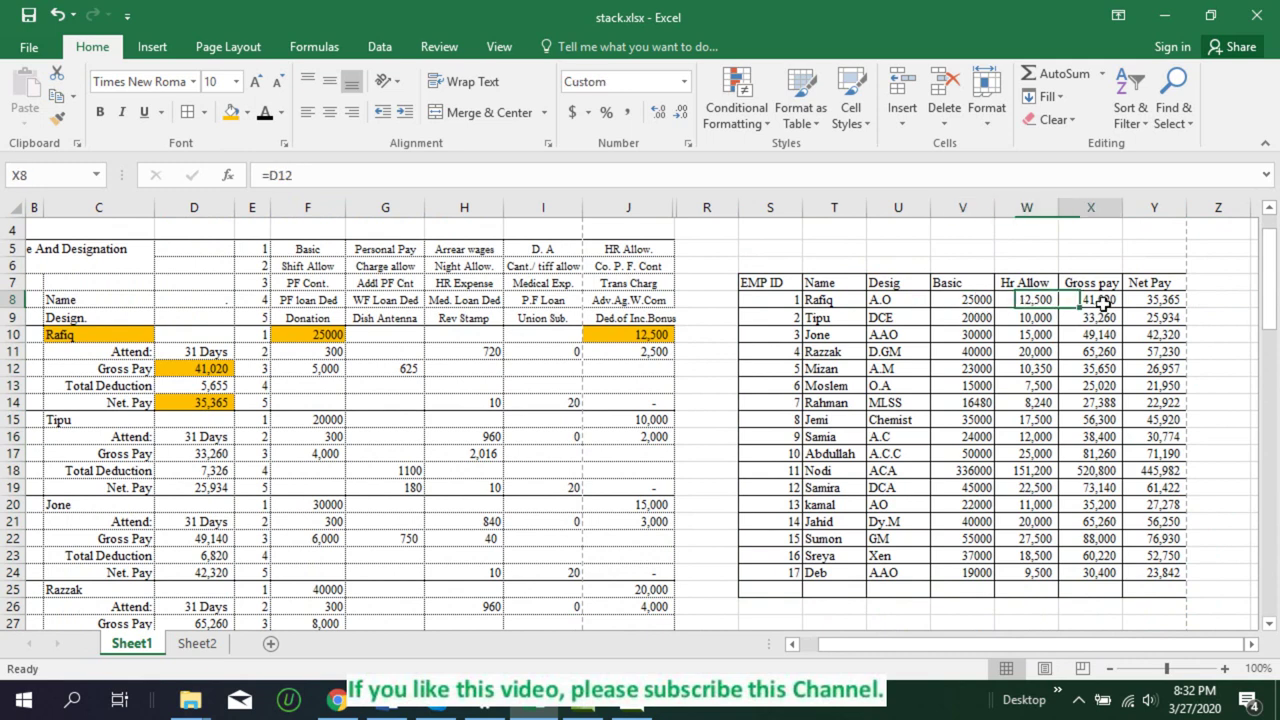
{"action": "left_click", "coordinate": [1155, 300]}
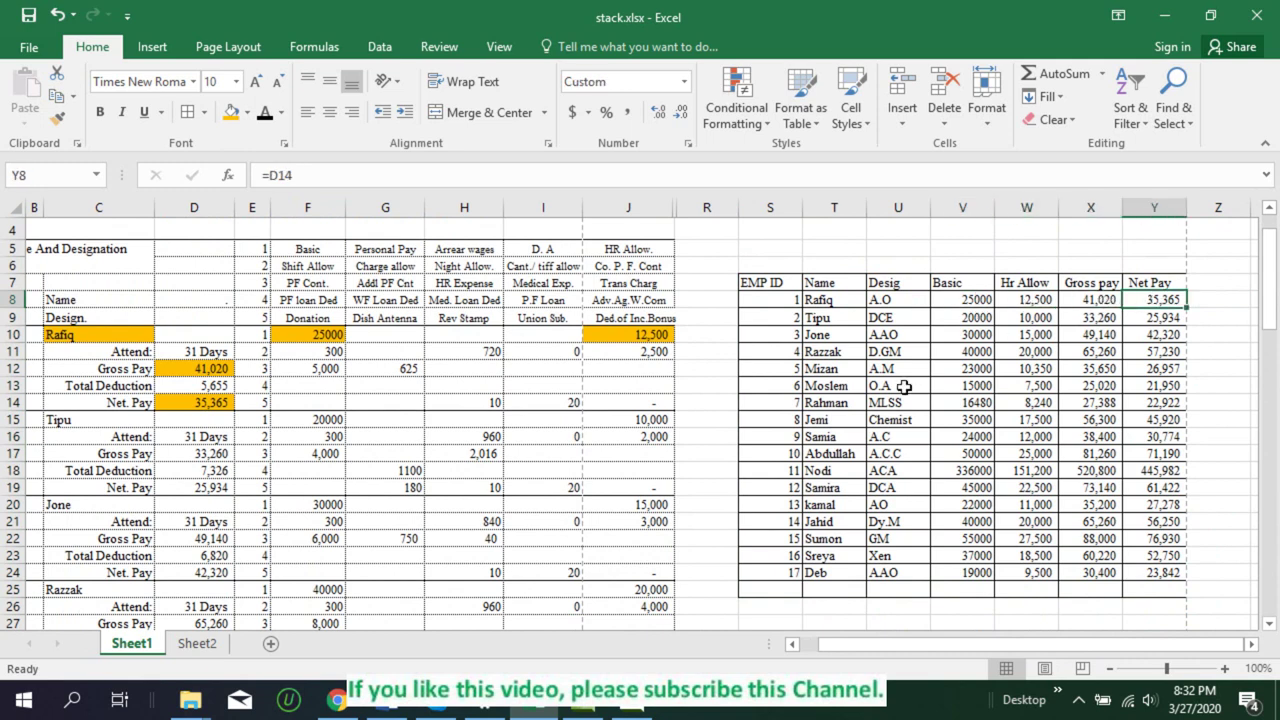
Compare the third employee's row 10 entries with the register's name C20, basic F20 and HR allowance J20
{"action": "left_click", "coordinate": [775, 338]}
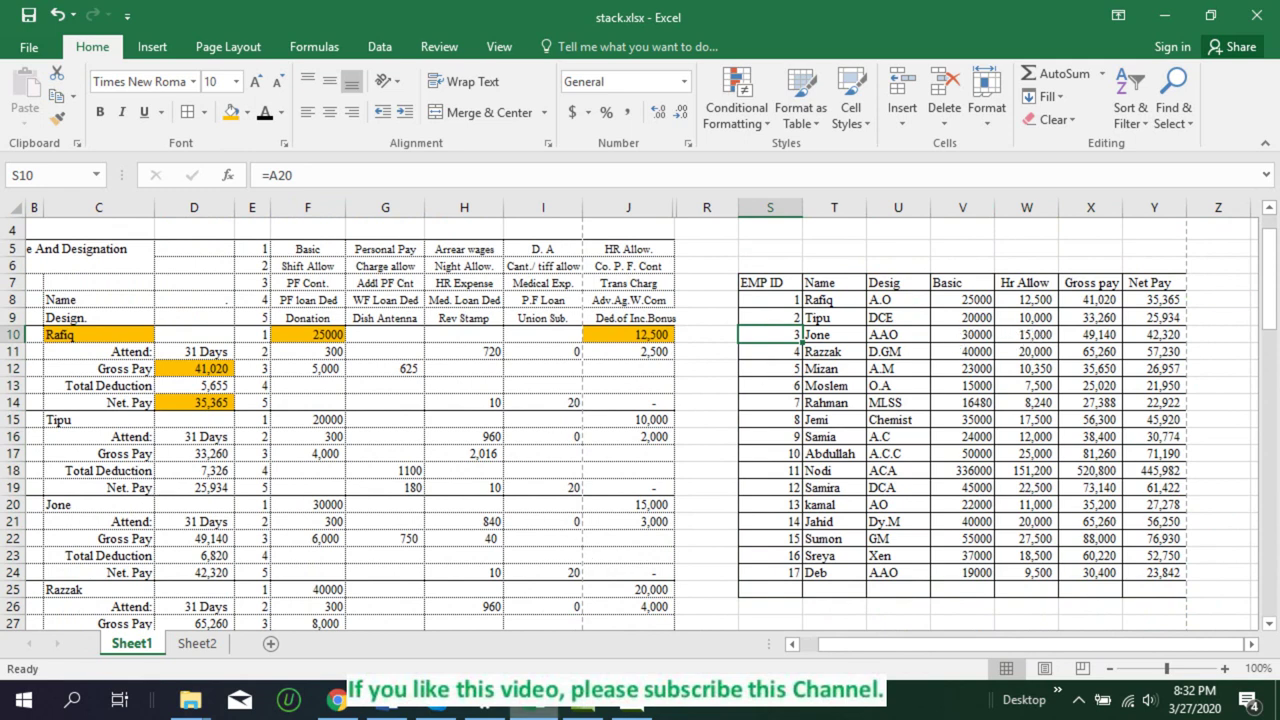
{"action": "left_click", "coordinate": [792, 645]}
{"action": "left_click", "coordinate": [793, 645]}
{"action": "scroll", "coordinate": [40, 510], "scroll_direction": "down", "scroll_amount": 1}
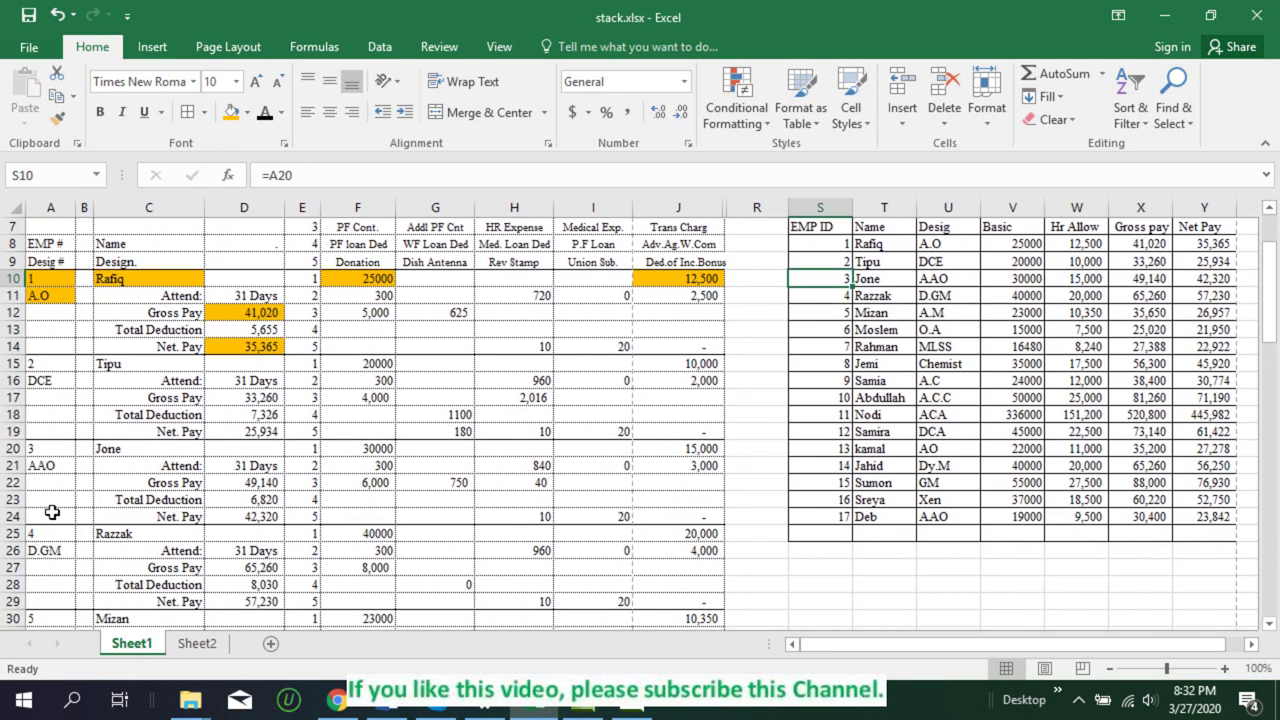
{"action": "left_click", "coordinate": [118, 453]}
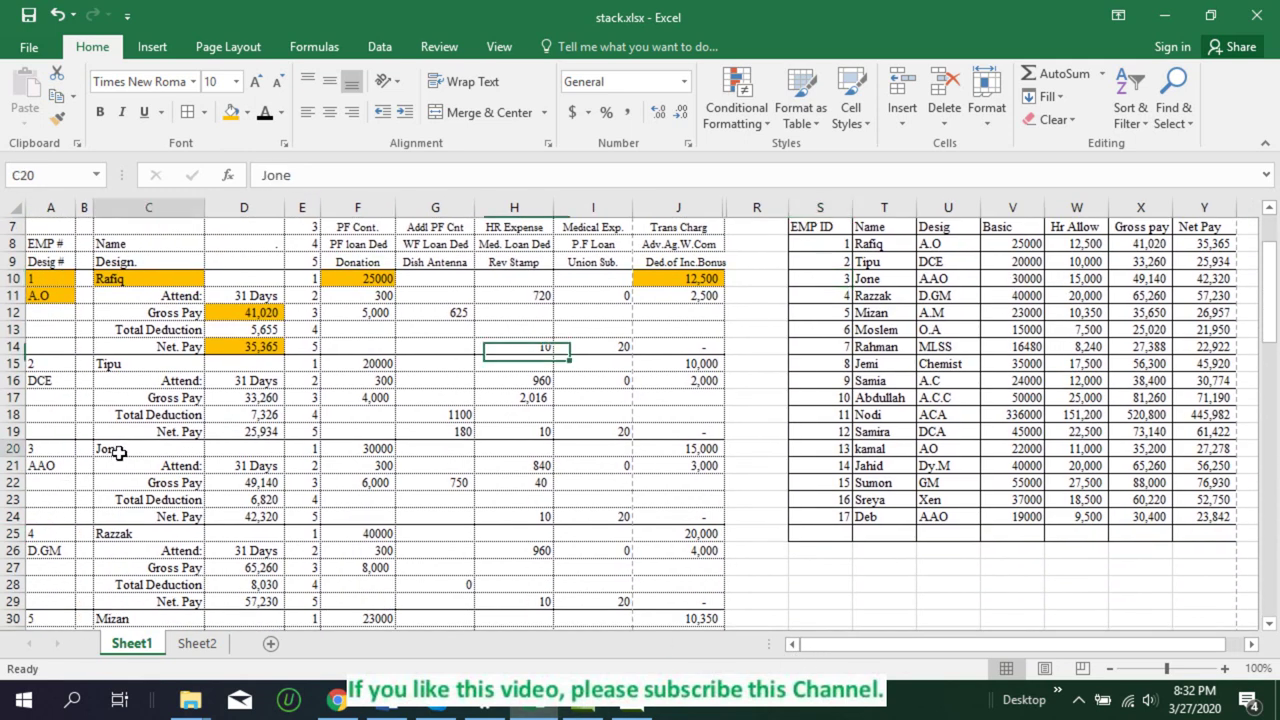
{"action": "left_click", "coordinate": [382, 450]}
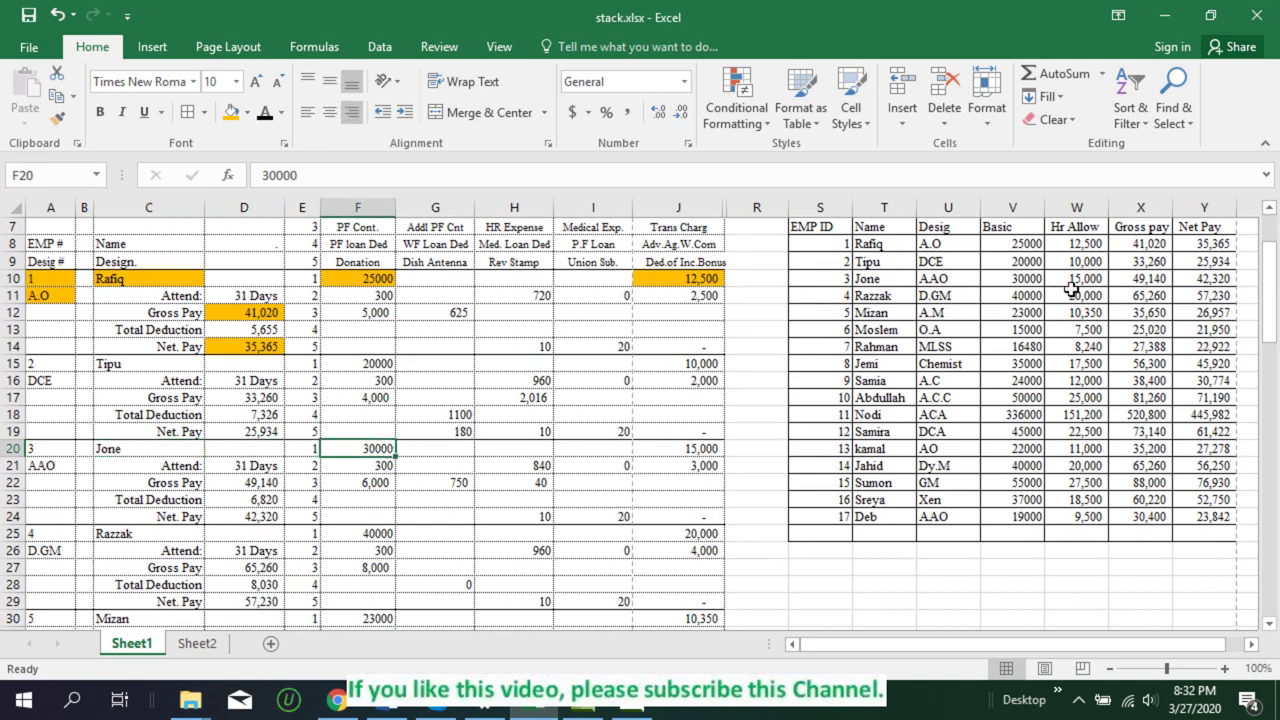
{"action": "left_click", "coordinate": [680, 451]}
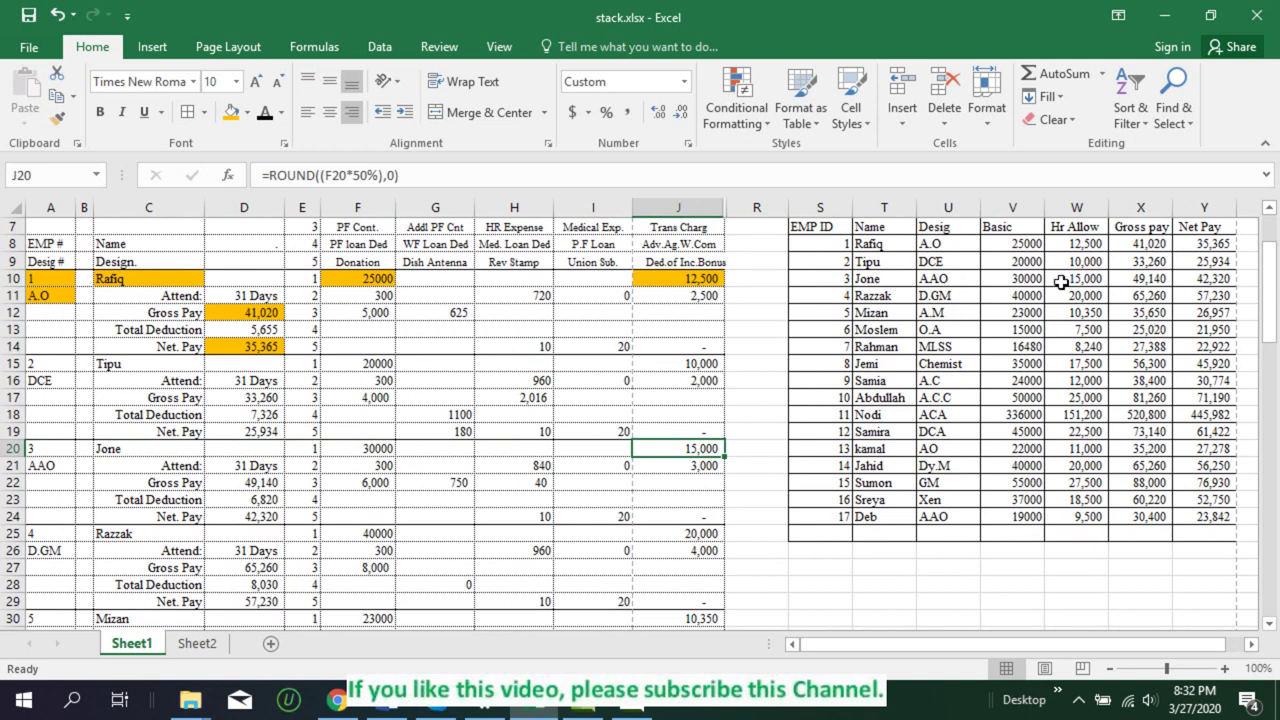
Trace the Gross pay in X10 to D22 and the Net Pay in Y10 to D24
{"action": "left_click", "coordinate": [1133, 281]}
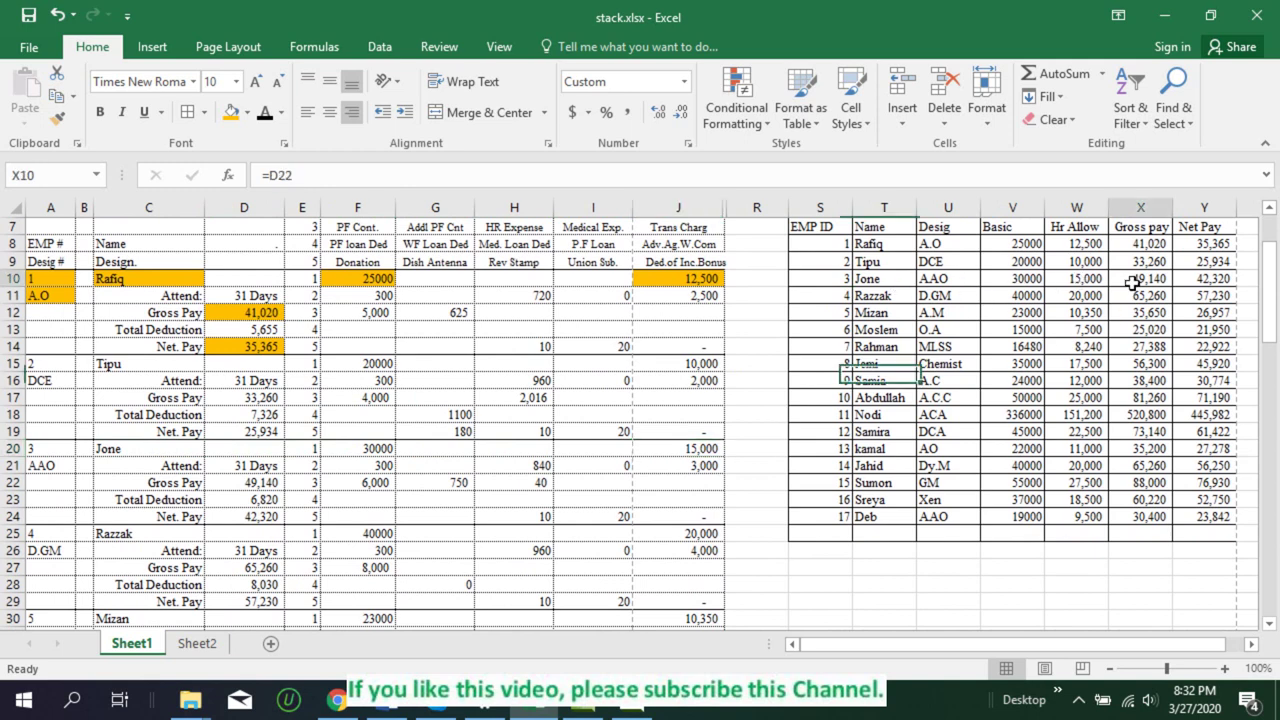
{"action": "left_click", "coordinate": [251, 484]}
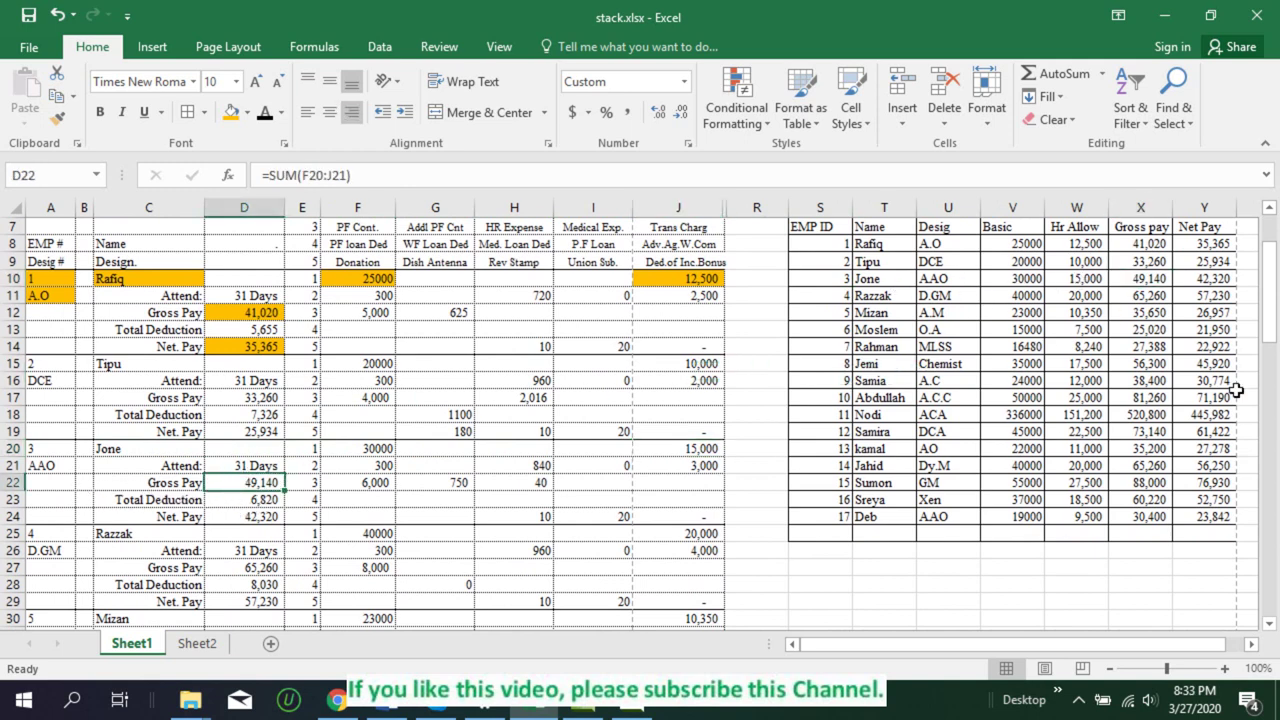
{"action": "left_click", "coordinate": [1203, 281]}
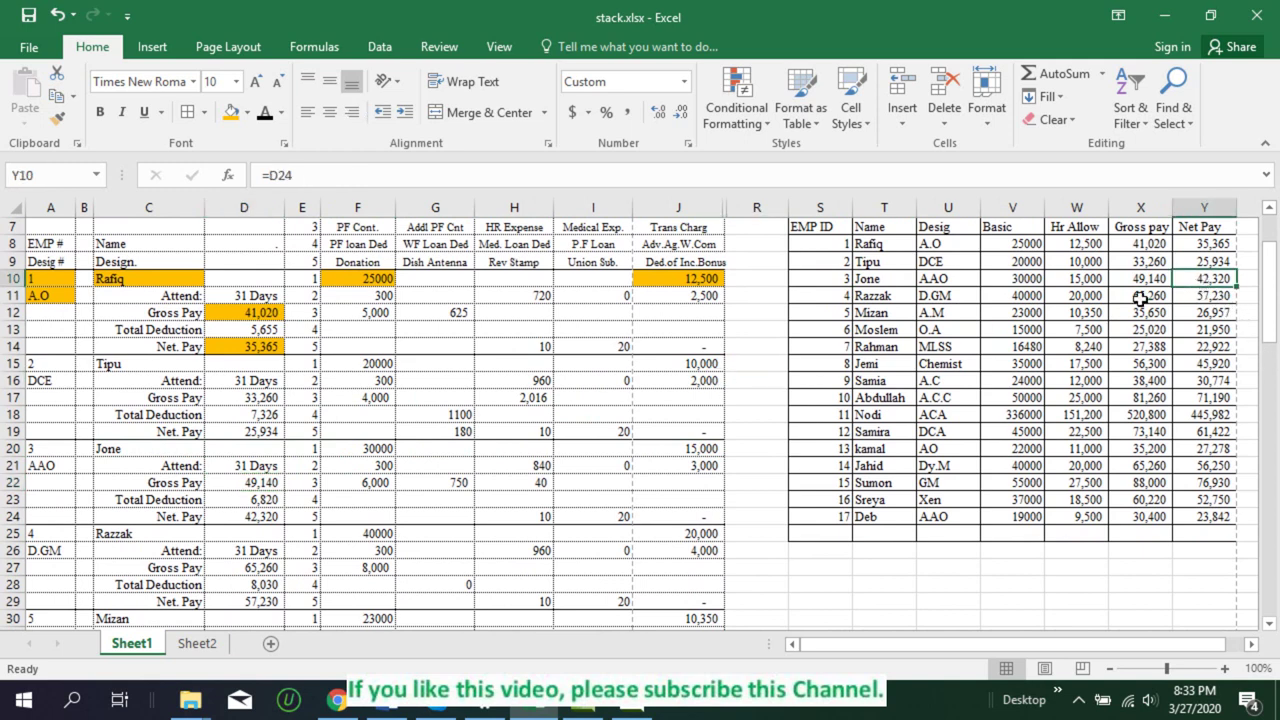
{"action": "left_click", "coordinate": [264, 514]}
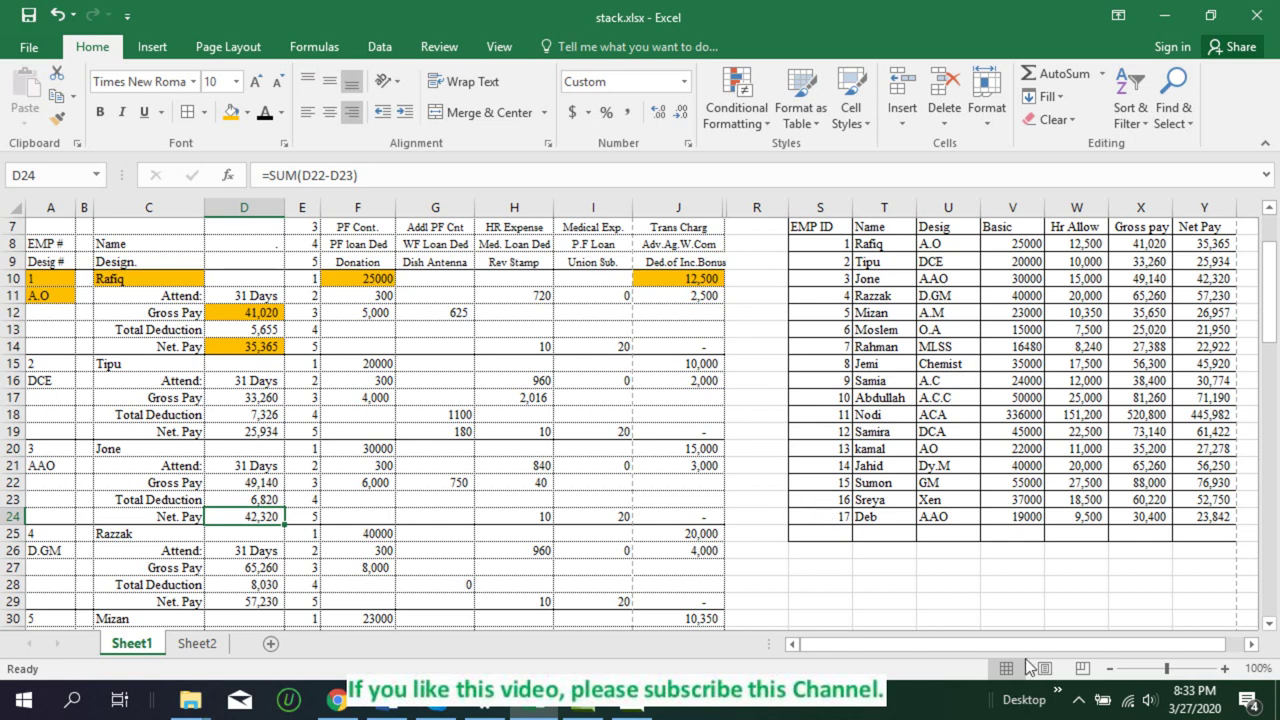
{"action": "left_click_drag", "start_coordinate": [1034, 646], "coordinate": [1070, 641]}
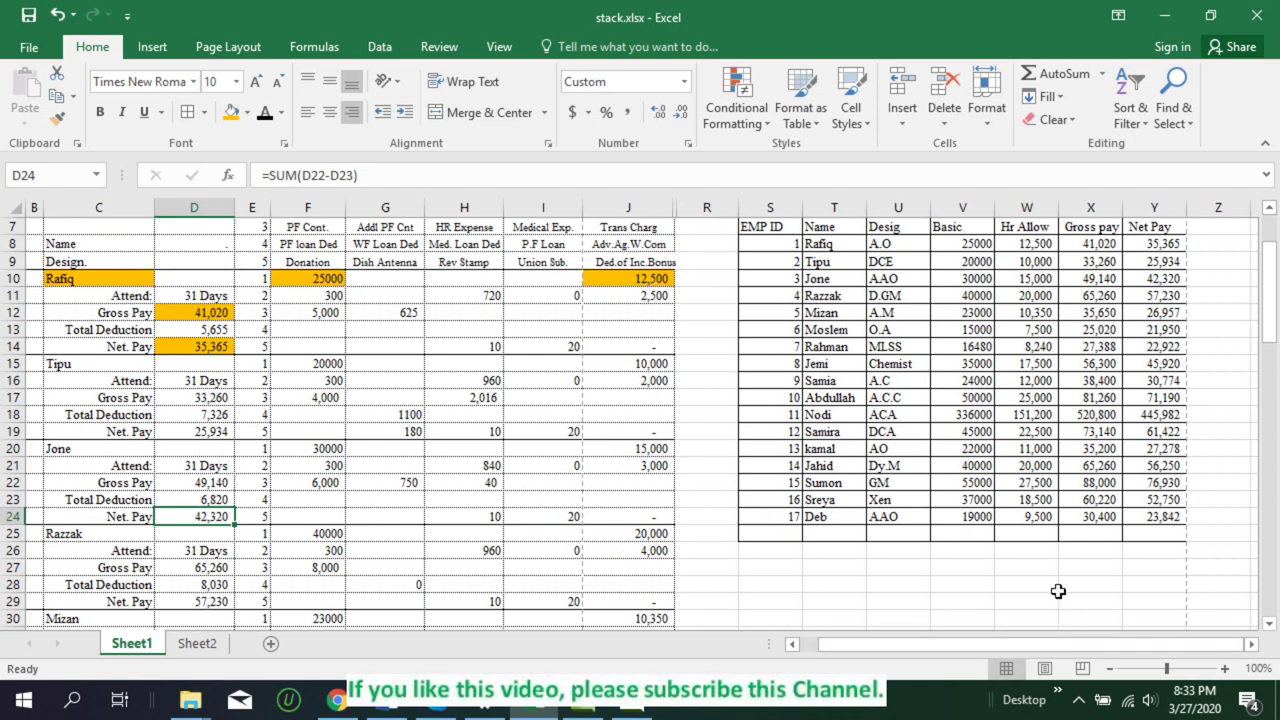
{"action": "scroll", "coordinate": [1058, 591], "scroll_direction": "up", "scroll_amount": 2}
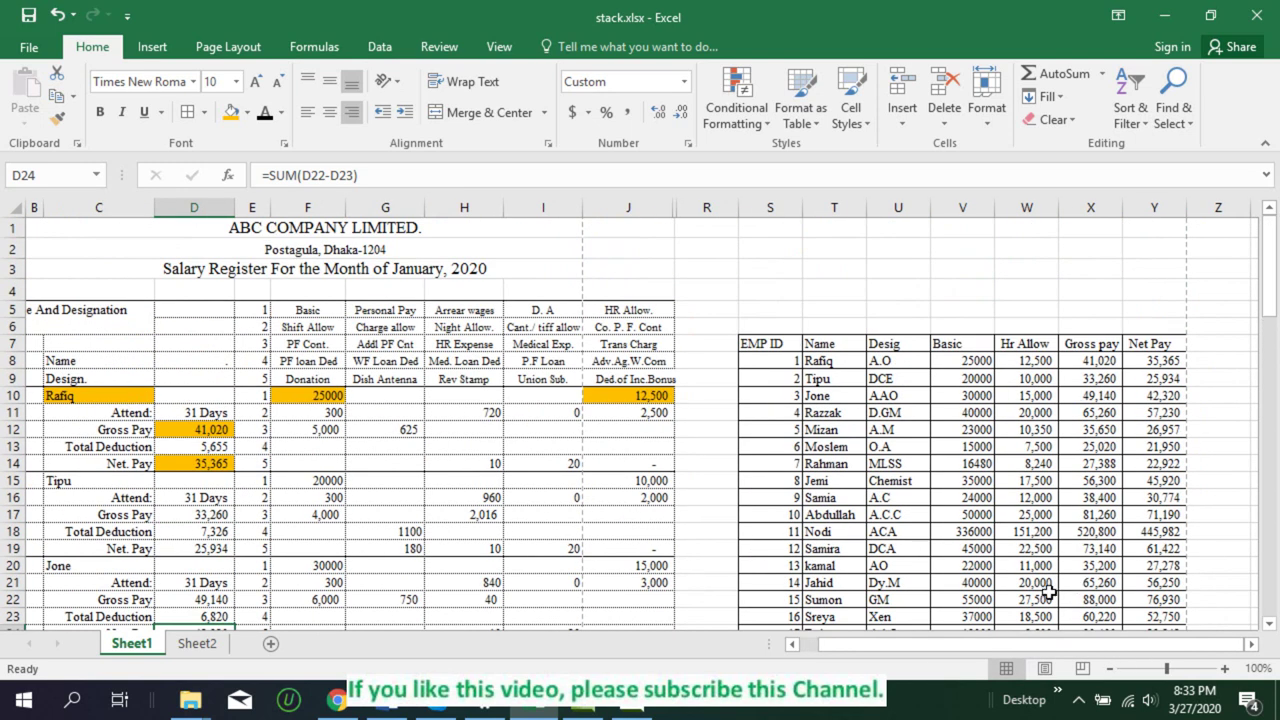
{"action": "left_click", "coordinate": [795, 647]}
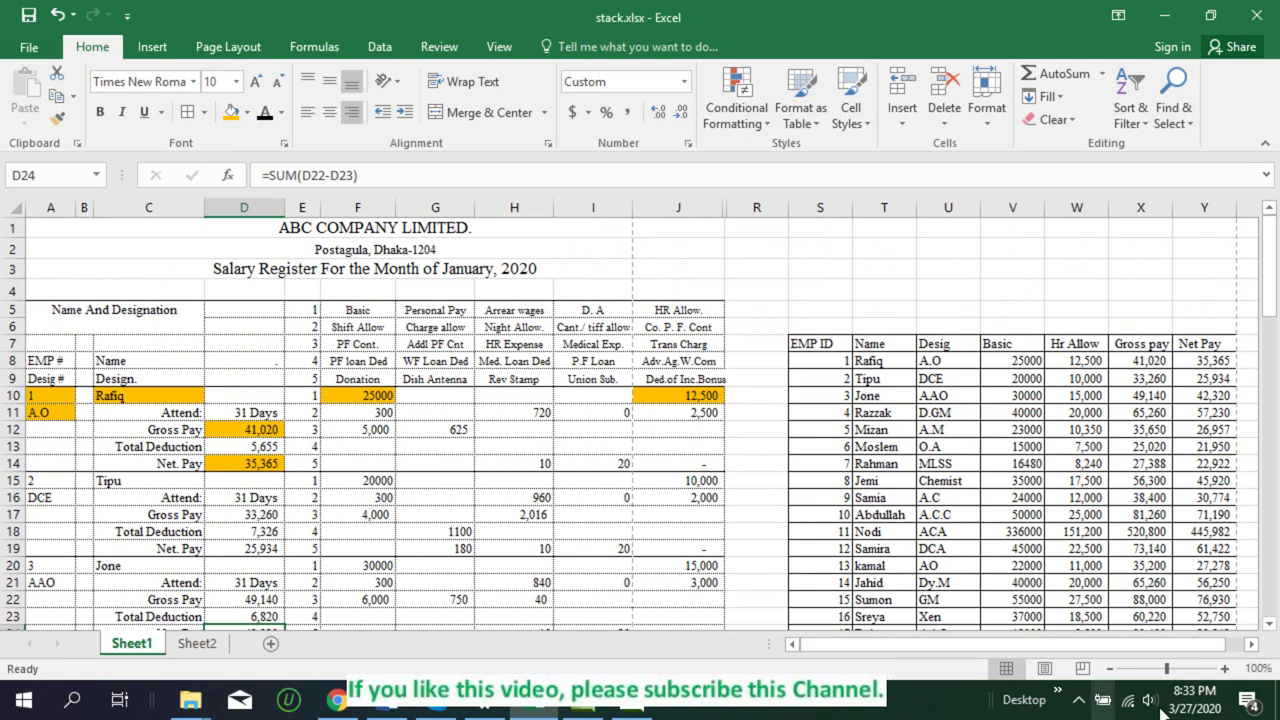
{"action": "left_click", "coordinate": [630, 710]}
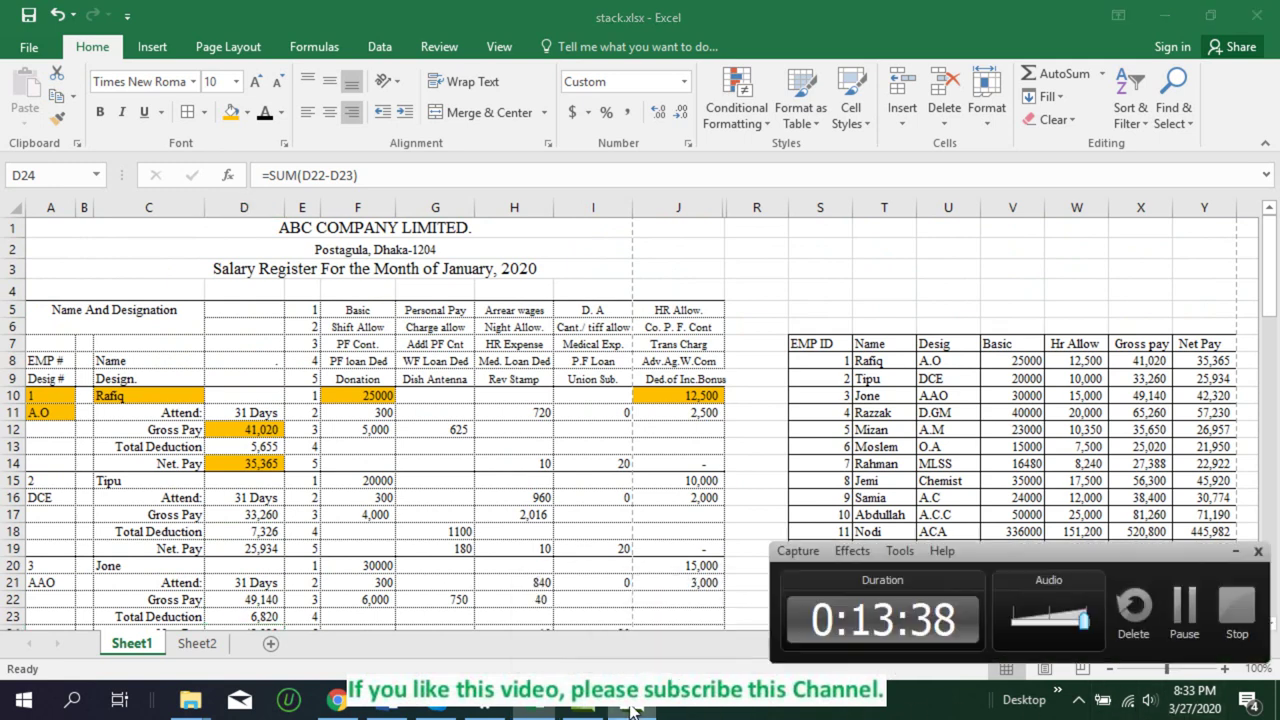